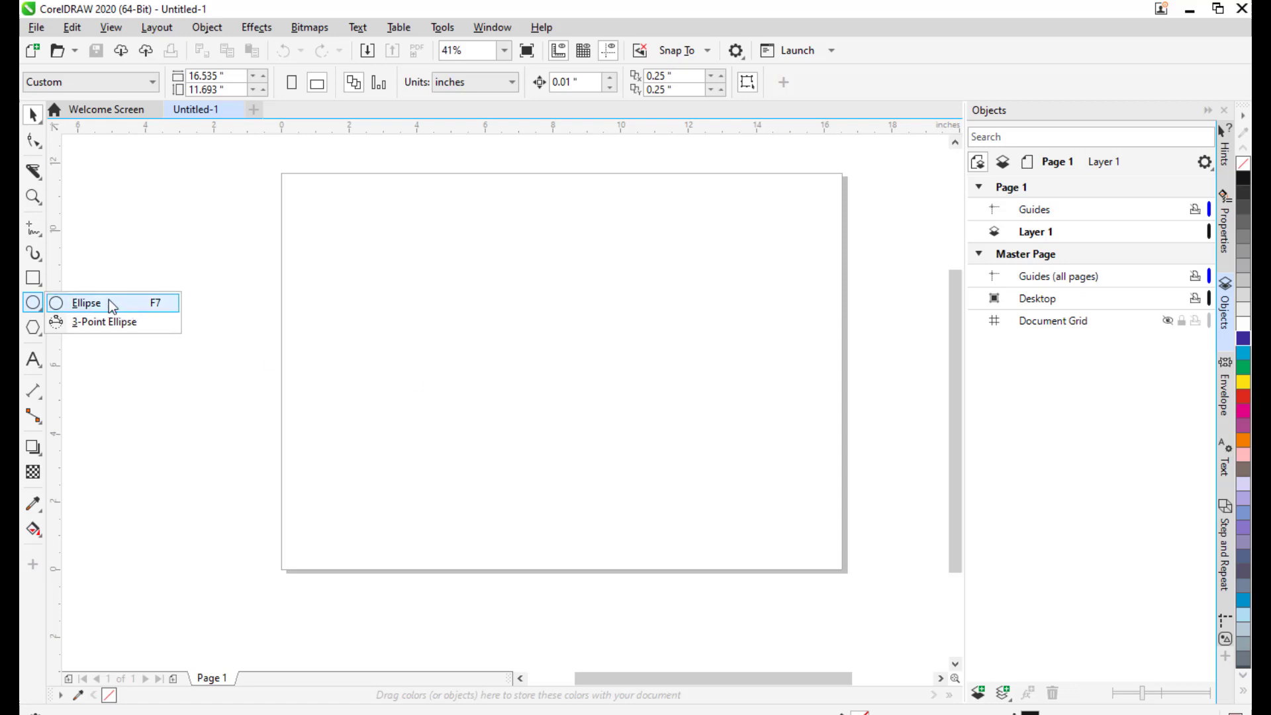
- Draw a perfect circle about 8.94 inches in diameter and centre it on the page
{"action": "left_click", "coordinate": [93, 303]}
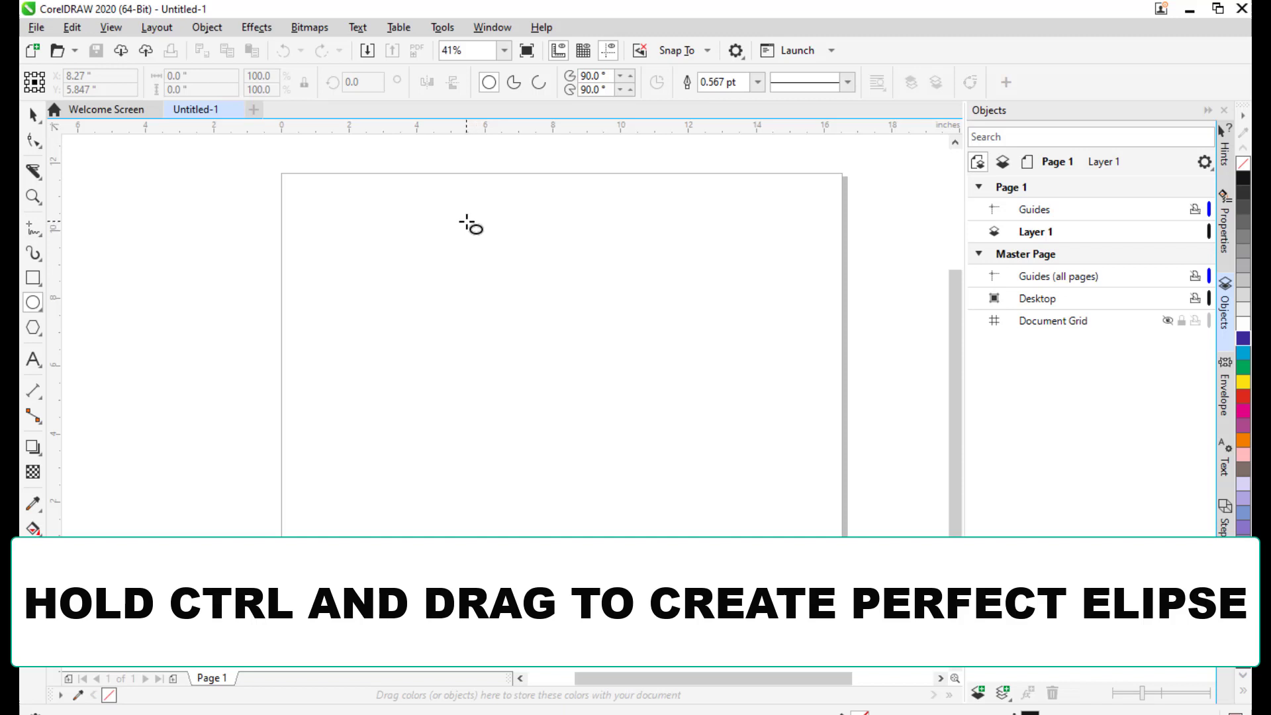
{"action": "left_click_drag", "start_coordinate": [464, 209], "coordinate": [743, 514]}
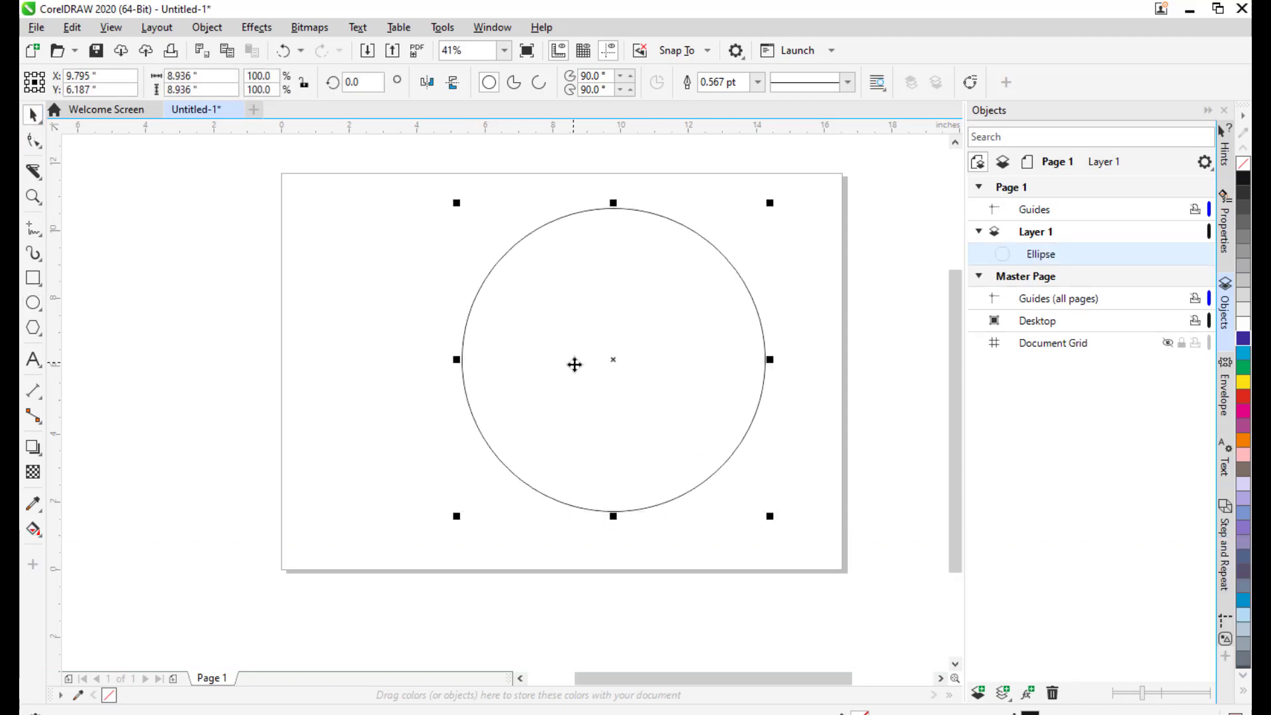
{"action": "left_click_drag", "start_coordinate": [613, 359], "coordinate": [607, 372]}
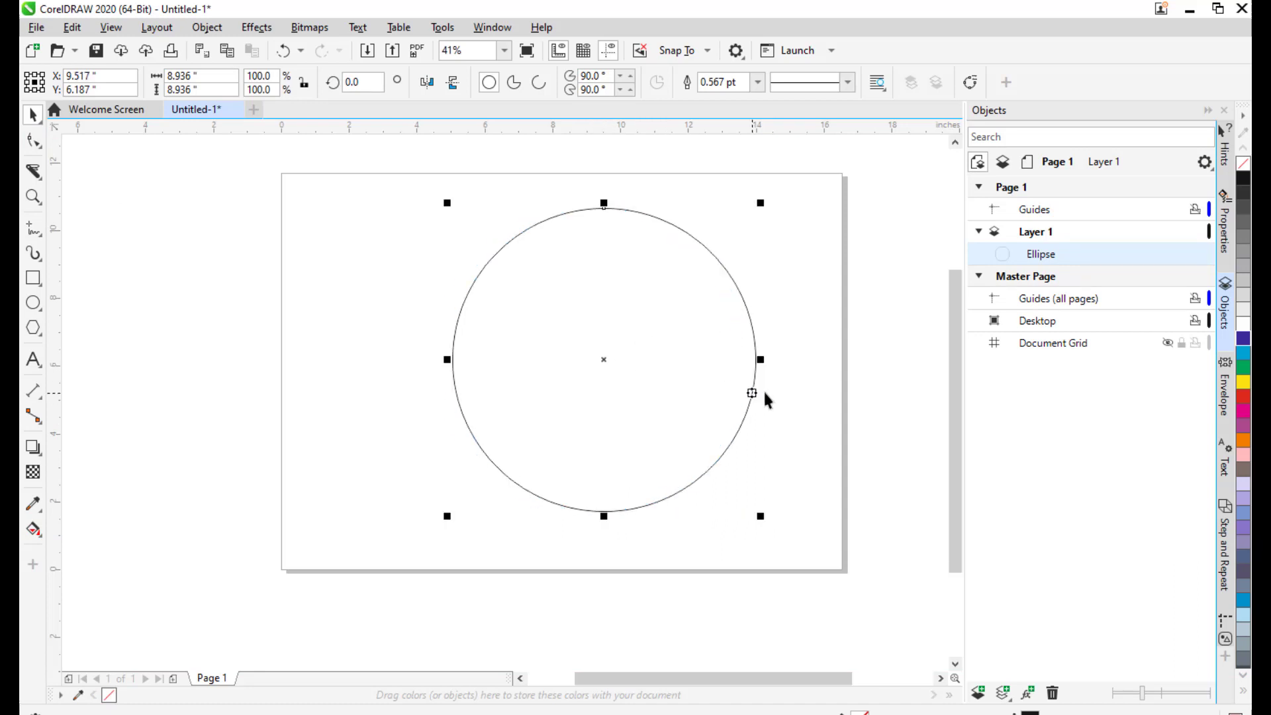
{"action": "key", "text": "ctrl+z"}
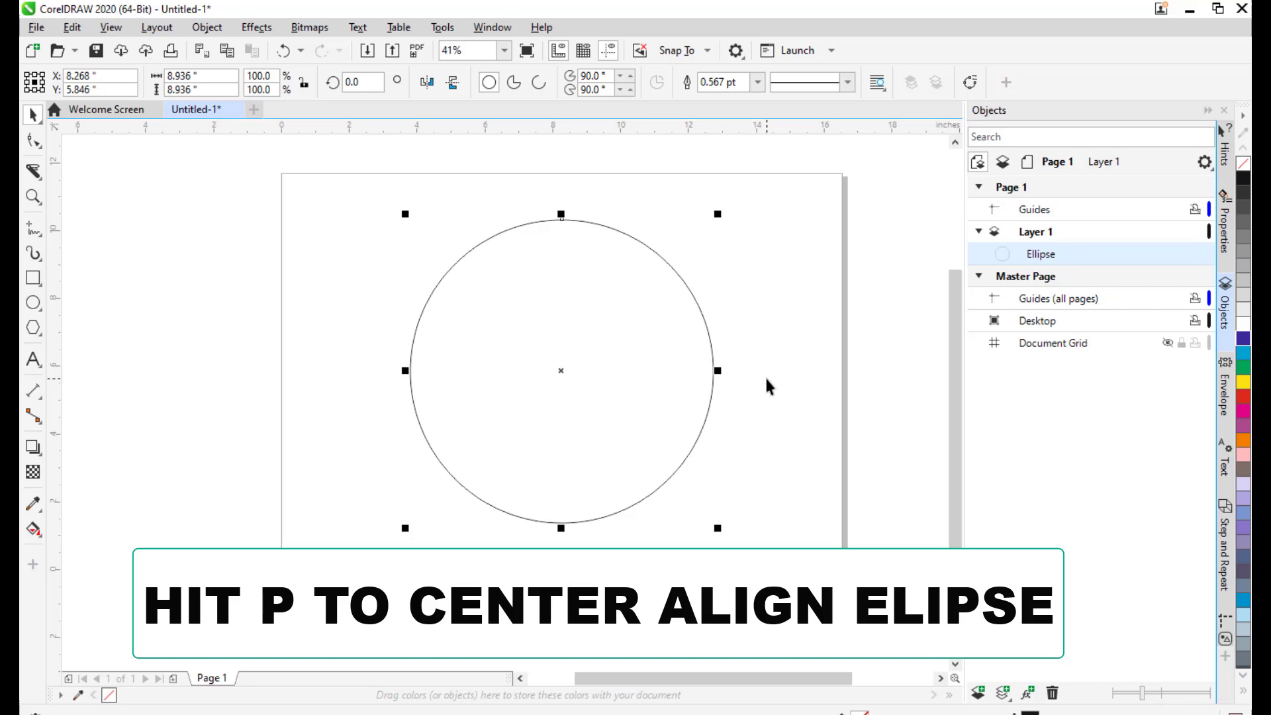
{"action": "left_click_drag", "start_coordinate": [757, 335], "coordinate": [765, 343]}
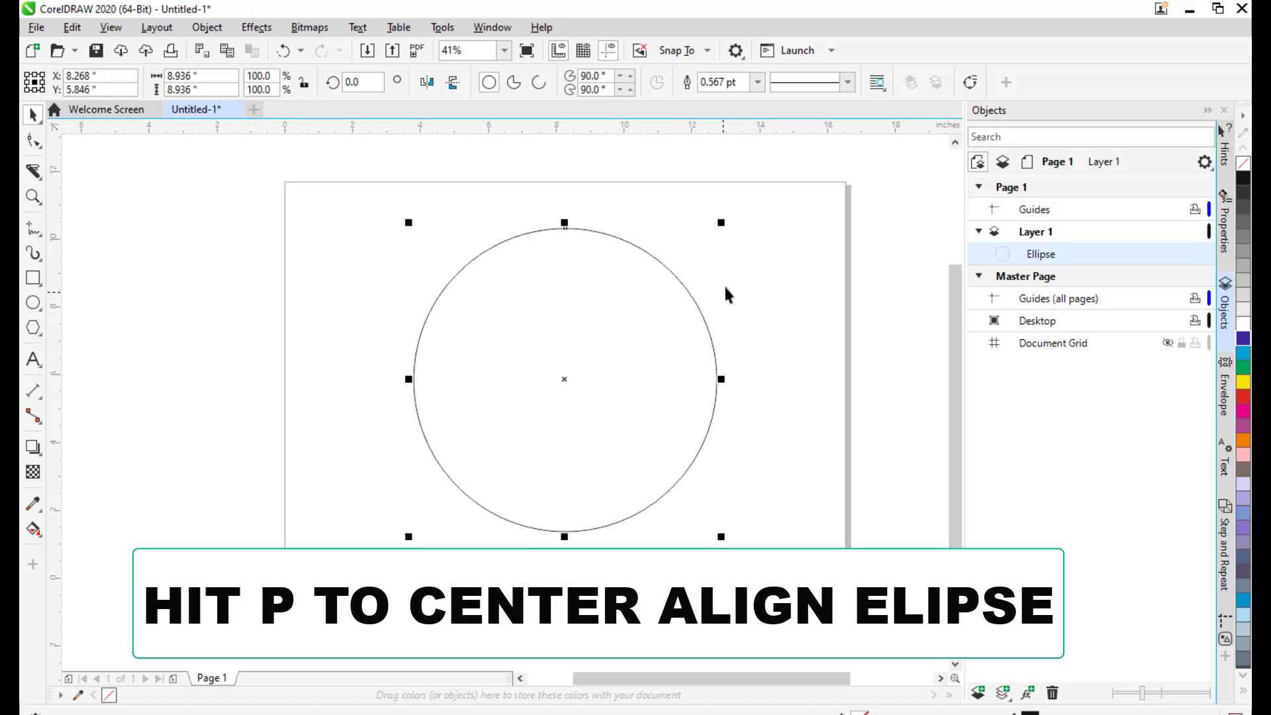
- Set the circle's outline width to 16 pt and deselect it
{"action": "left_click", "coordinate": [757, 82]}
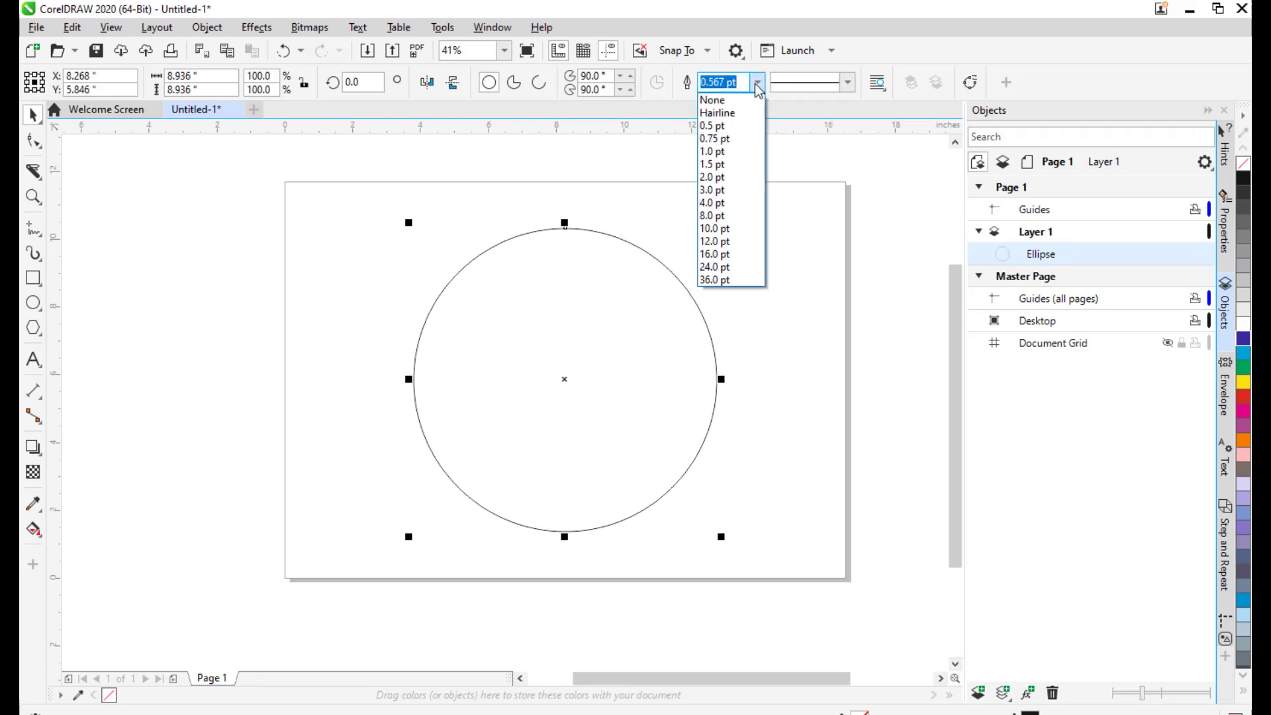
{"action": "left_click", "coordinate": [715, 254]}
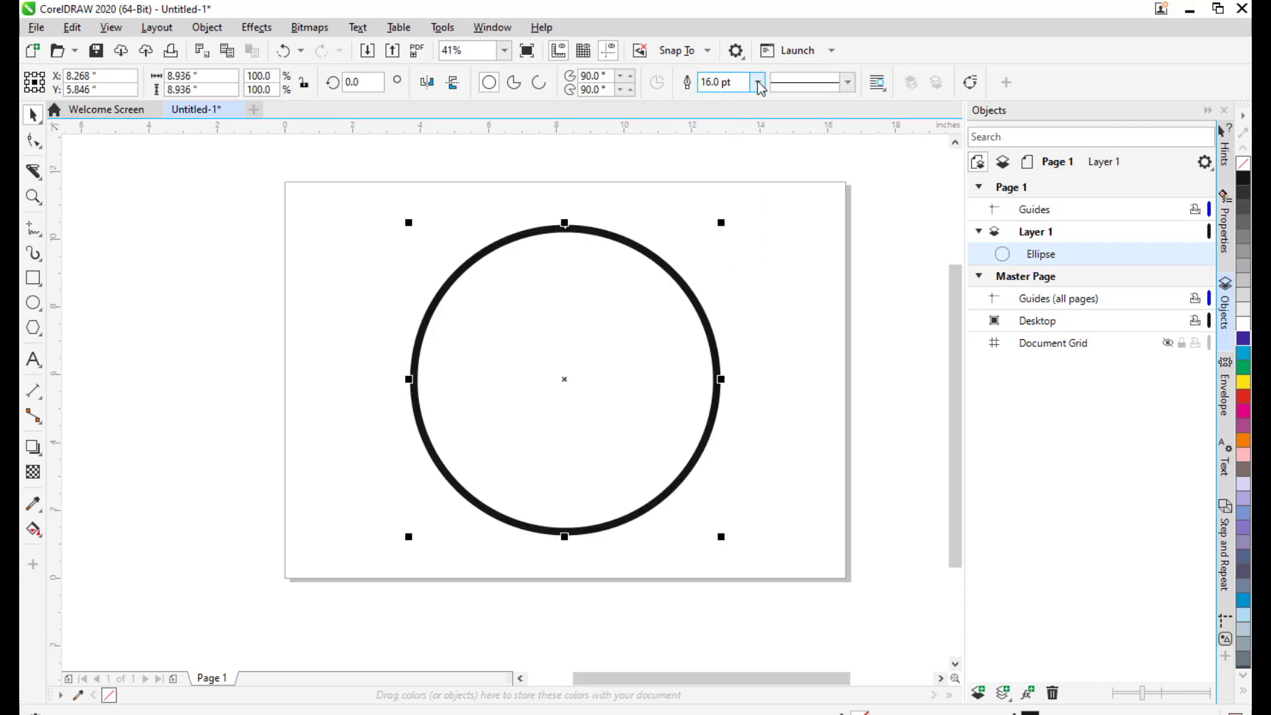
{"action": "left_click", "coordinate": [737, 198]}
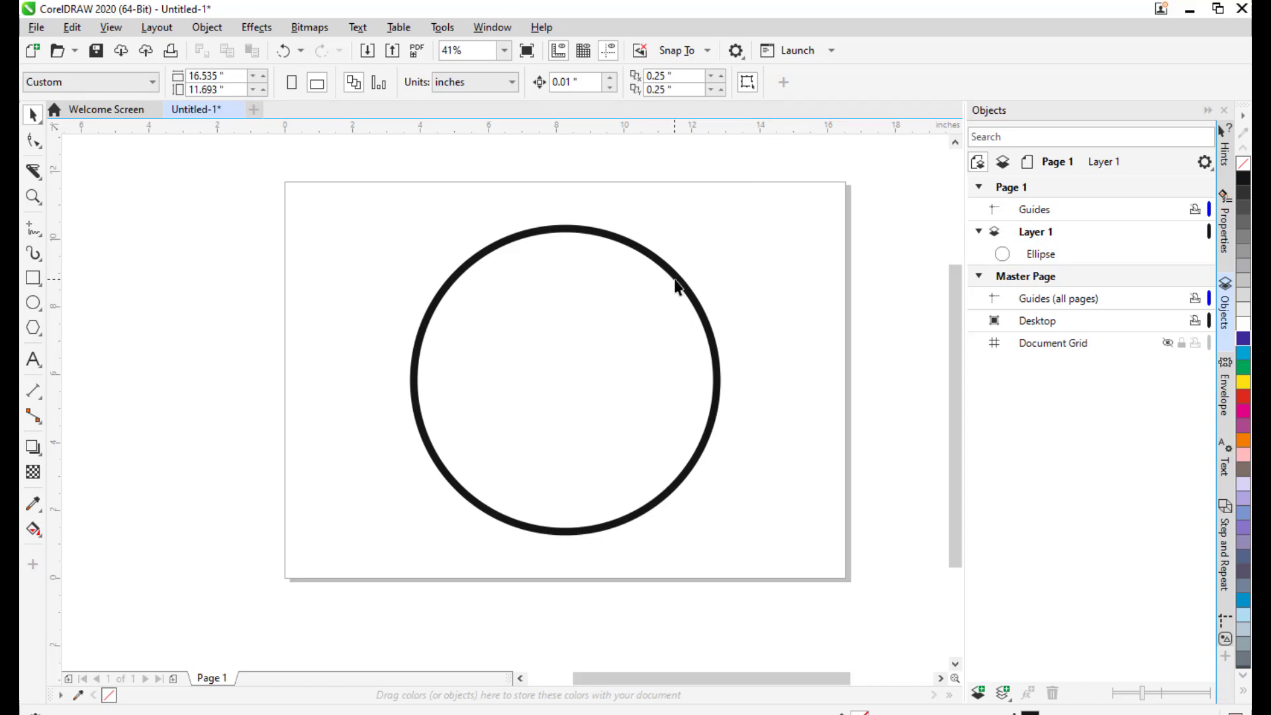
- Duplicate the circle in place and scale the copy down from its centre to about 5.83 inches
{"action": "left_click", "coordinate": [677, 280]}
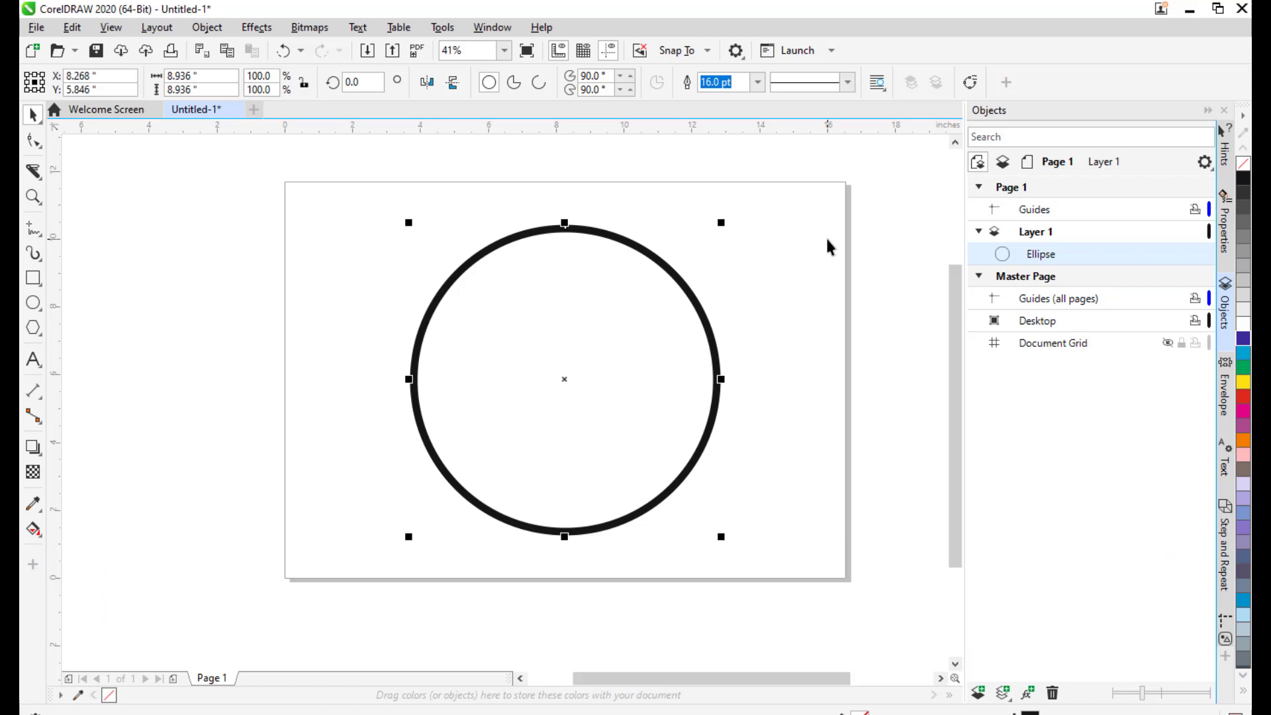
{"action": "key", "text": "ctrl+c"}
{"action": "key", "text": "ctrl+v"}
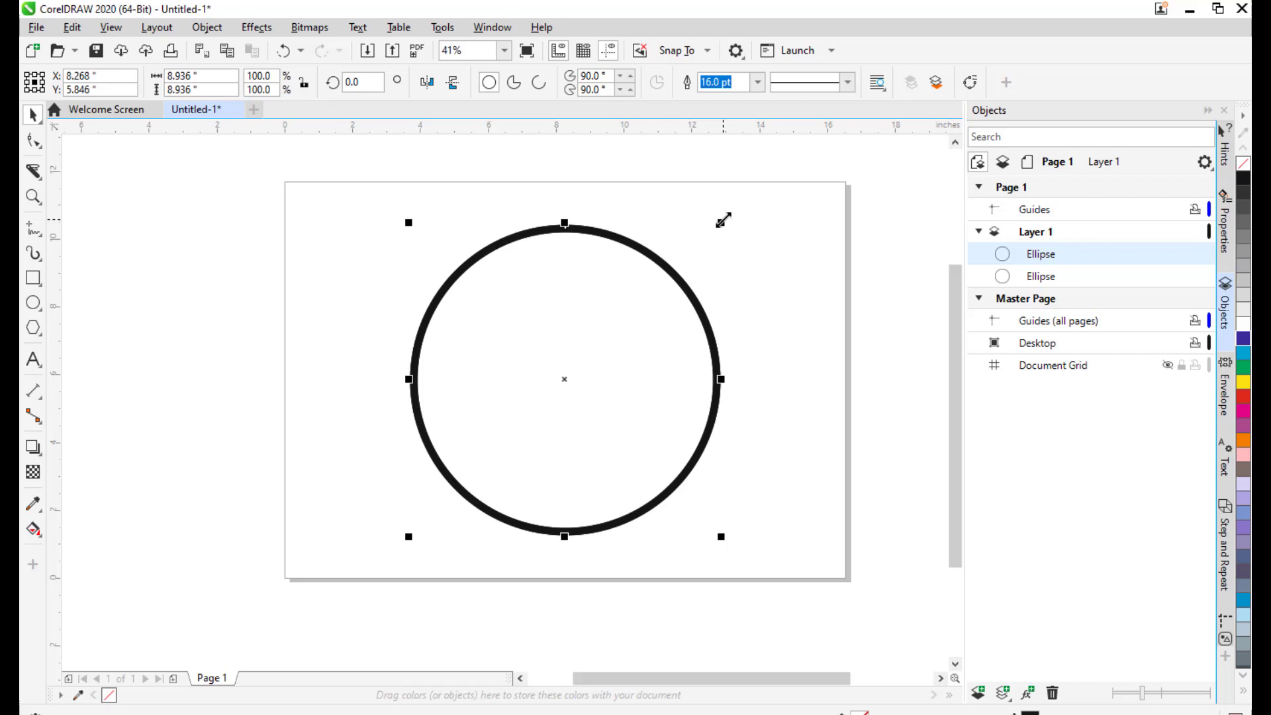
{"action": "left_click_drag", "start_coordinate": [722, 219], "coordinate": [668, 281]}
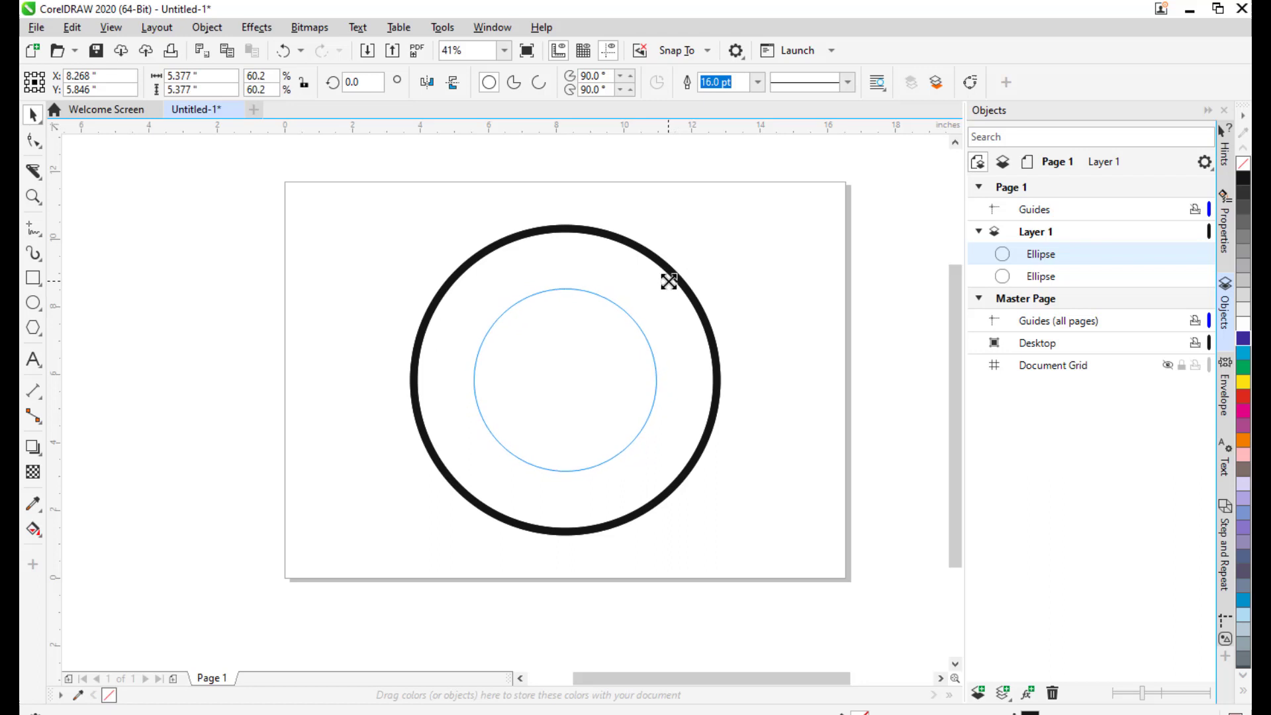
{"action": "mouse_move", "coordinate": [668, 282]}
{"action": "left_mouse_down"}
{"action": "mouse_move", "coordinate": [679, 269]}
{"action": "mouse_move", "coordinate": [669, 275]}
{"action": "left_mouse_up"}
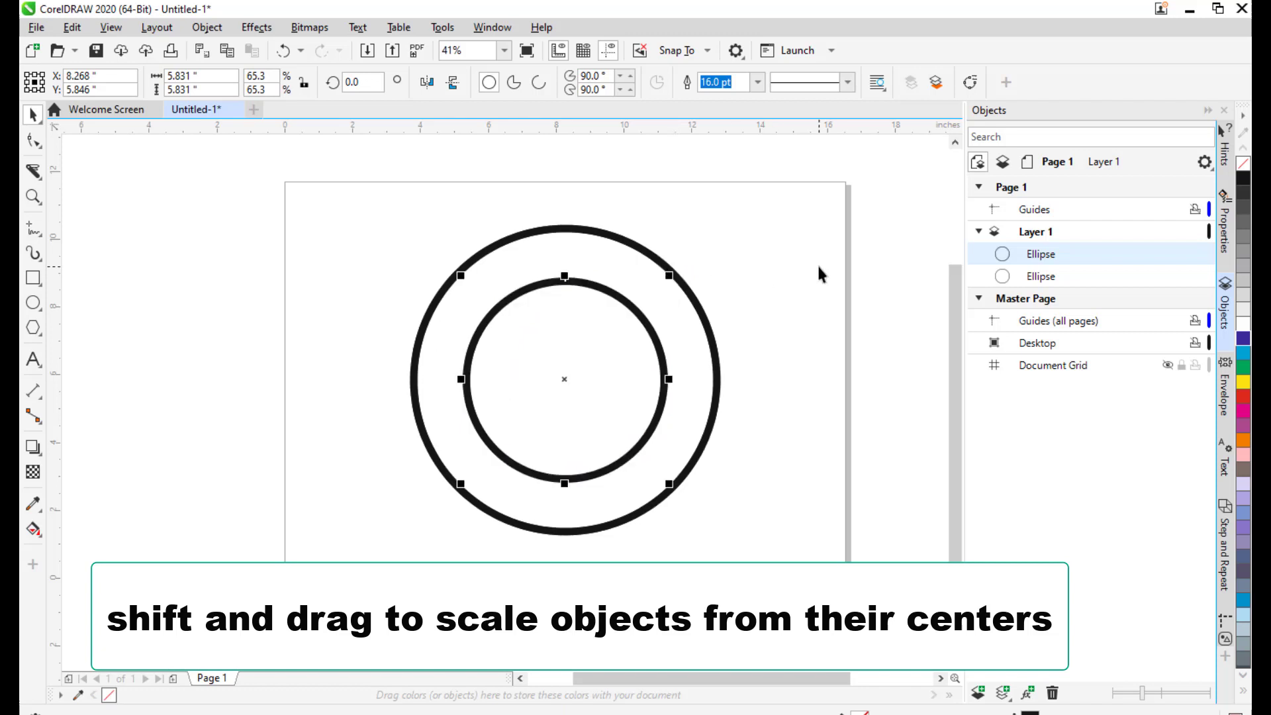
{"action": "left_click", "coordinate": [728, 245]}
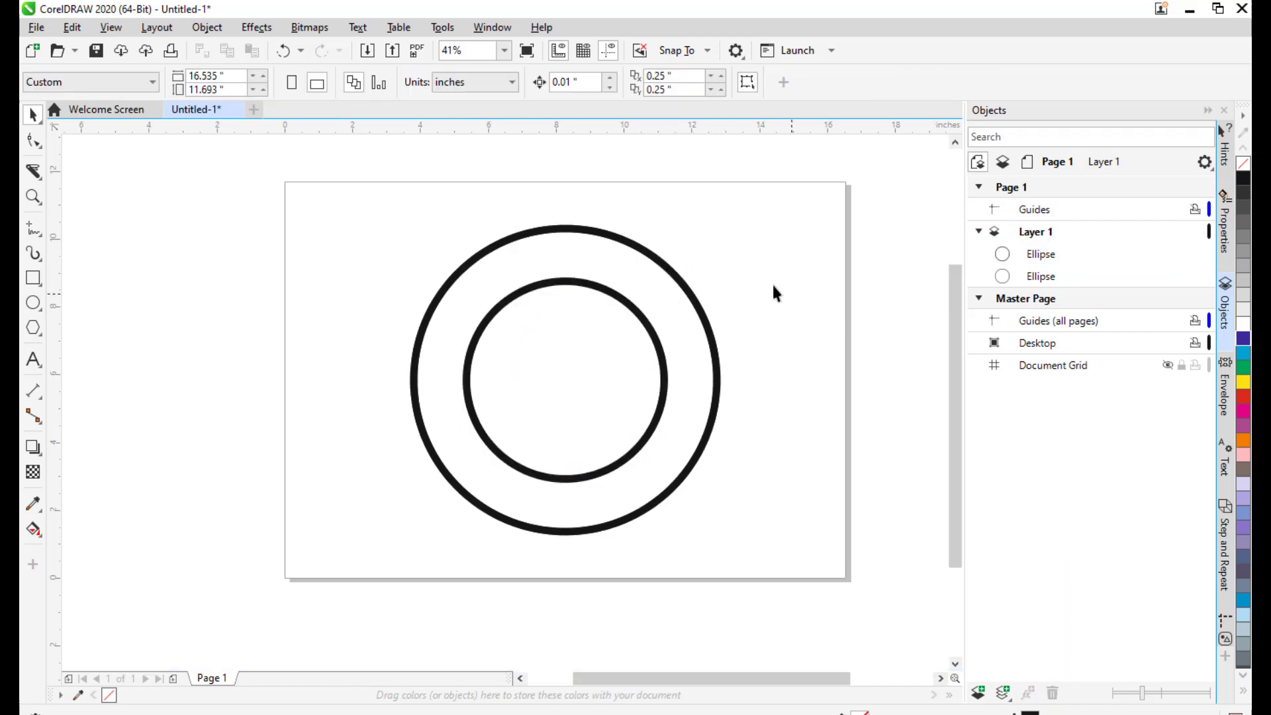
- Enlarge the outer circle from its centre until it nearly fills the page height, and scale the inner circle to about 6.54 inches
{"action": "left_click", "coordinate": [669, 272]}
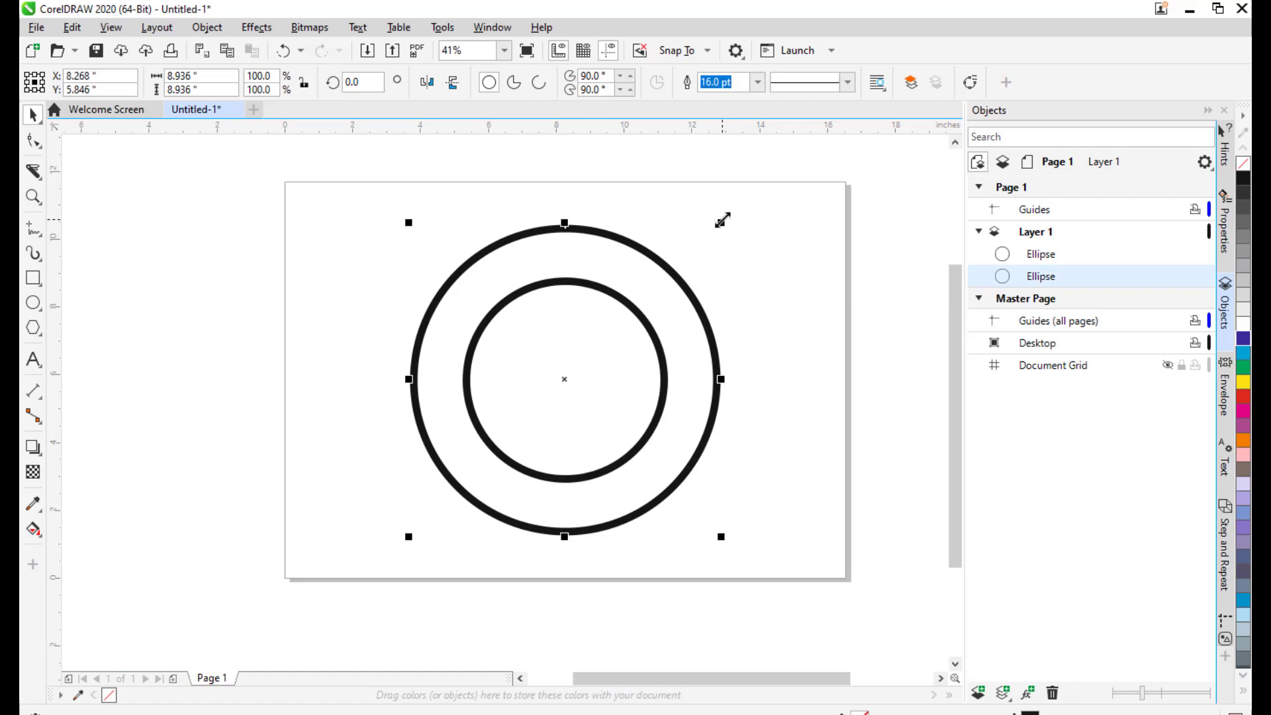
{"action": "left_click_drag", "start_coordinate": [721, 219], "coordinate": [754, 191]}
{"action": "left_click", "coordinate": [644, 319]}
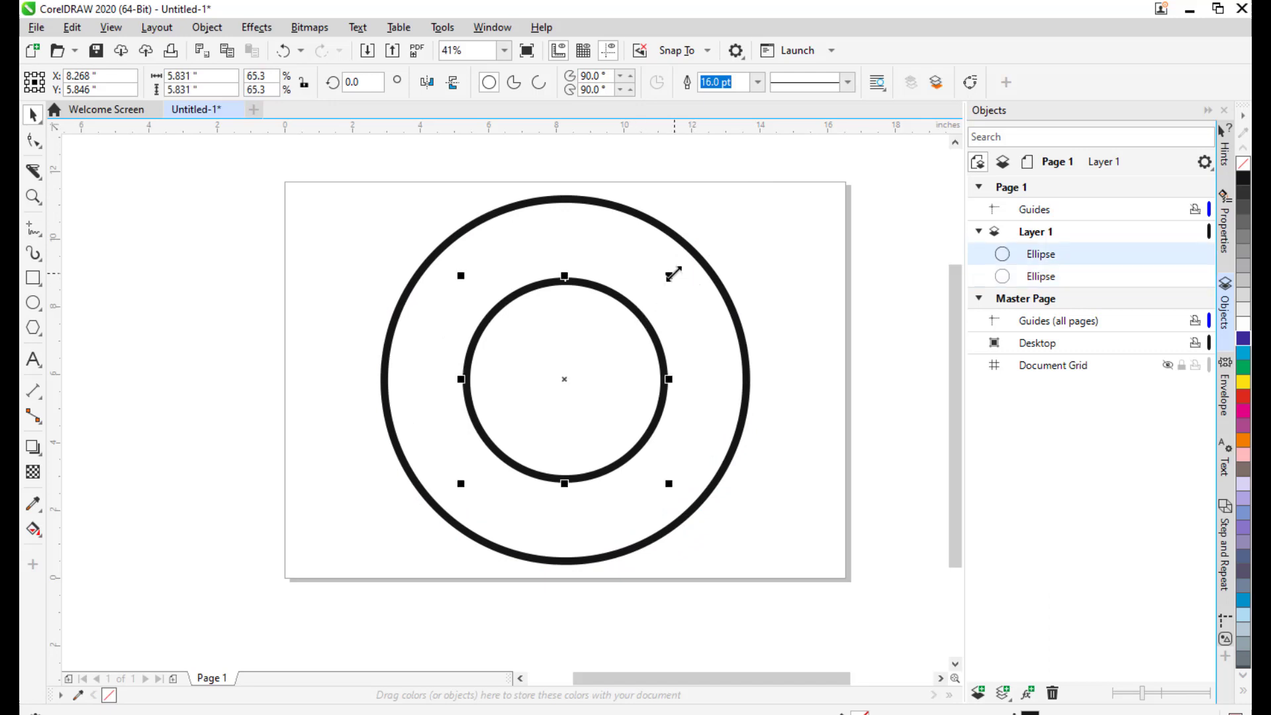
{"action": "left_click_drag", "start_coordinate": [669, 274], "coordinate": [683, 258]}
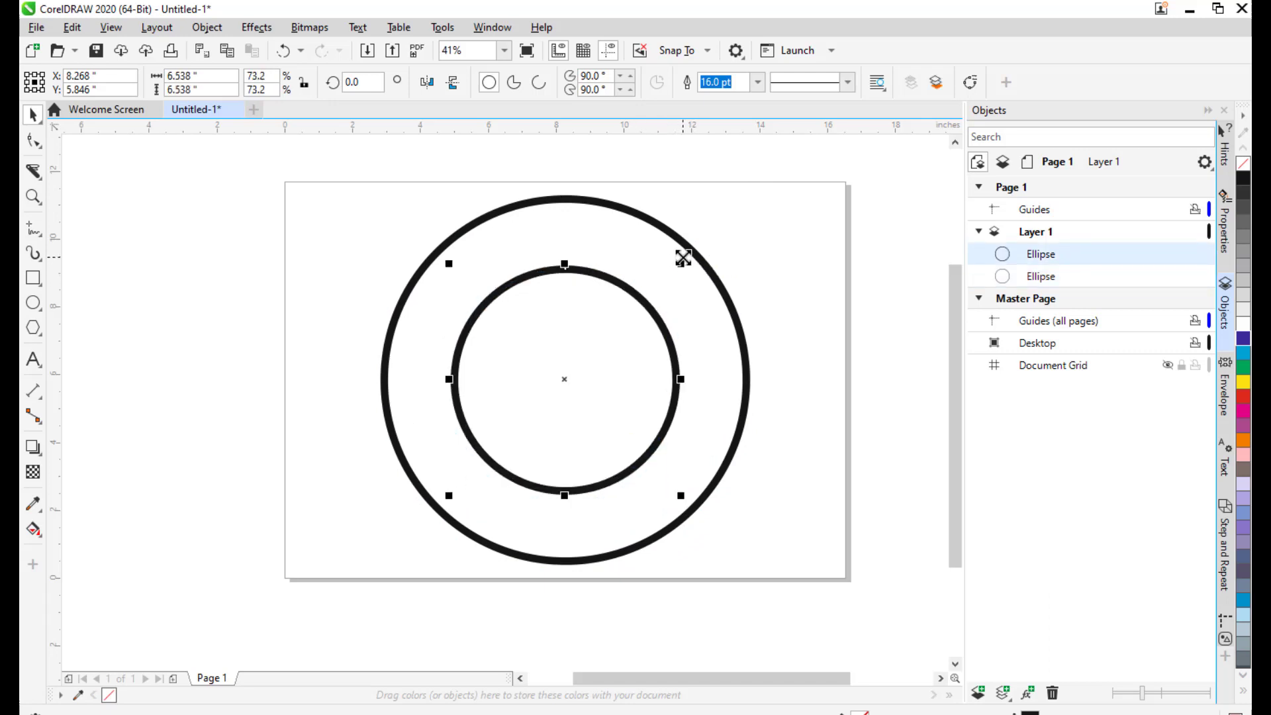
{"action": "left_click", "coordinate": [864, 278]}
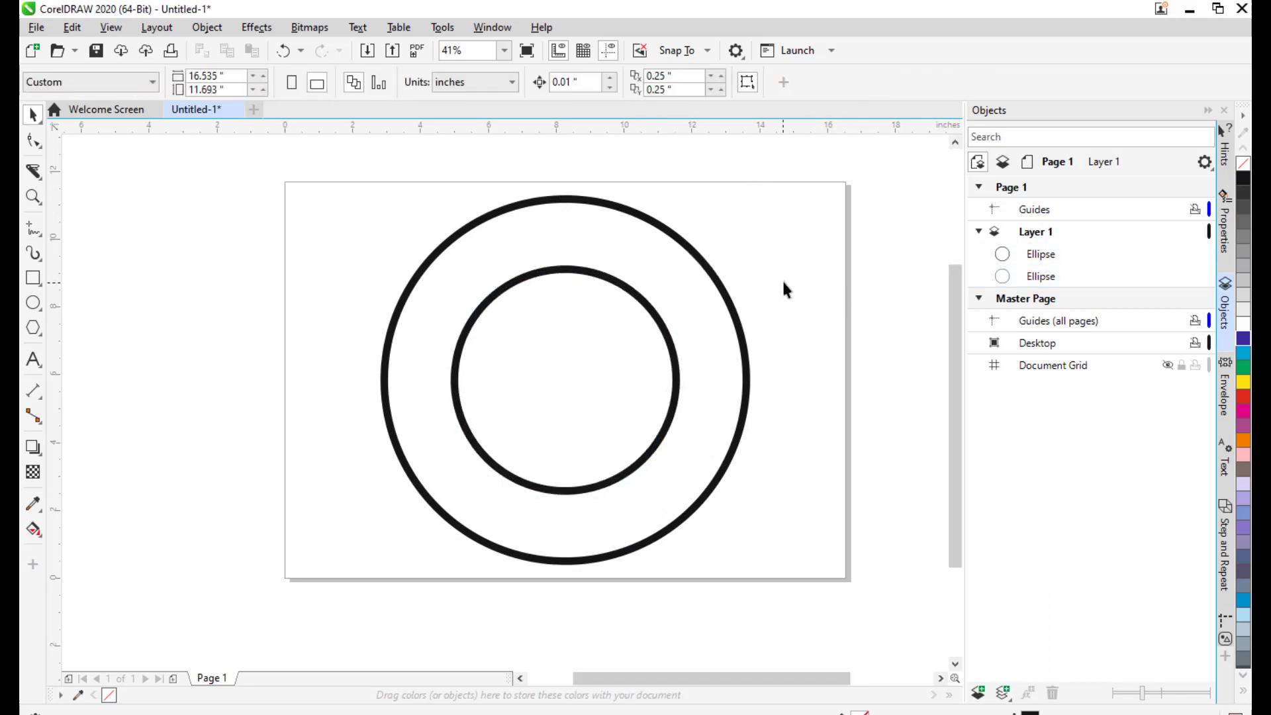
- Cut both circles with the Knife tool along two roughly parallel diagonal lines rising from lower left to upper right
{"action": "mouse_move", "coordinate": [783, 287]}
{"action": "left_mouse_down"}
{"action": "mouse_move", "coordinate": [794, 281]}
{"action": "mouse_move", "coordinate": [775, 274]}
{"action": "left_mouse_up"}
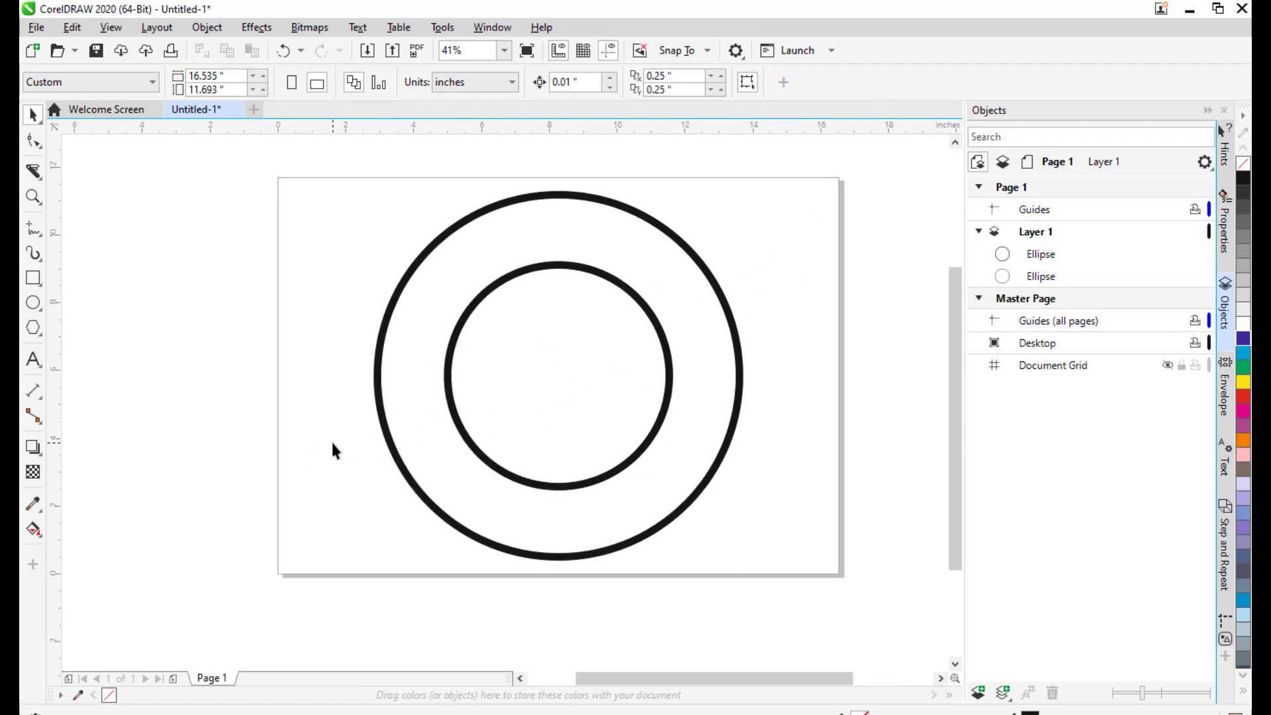
{"action": "left_click_drag", "start_coordinate": [740, 278], "coordinate": [726, 282]}
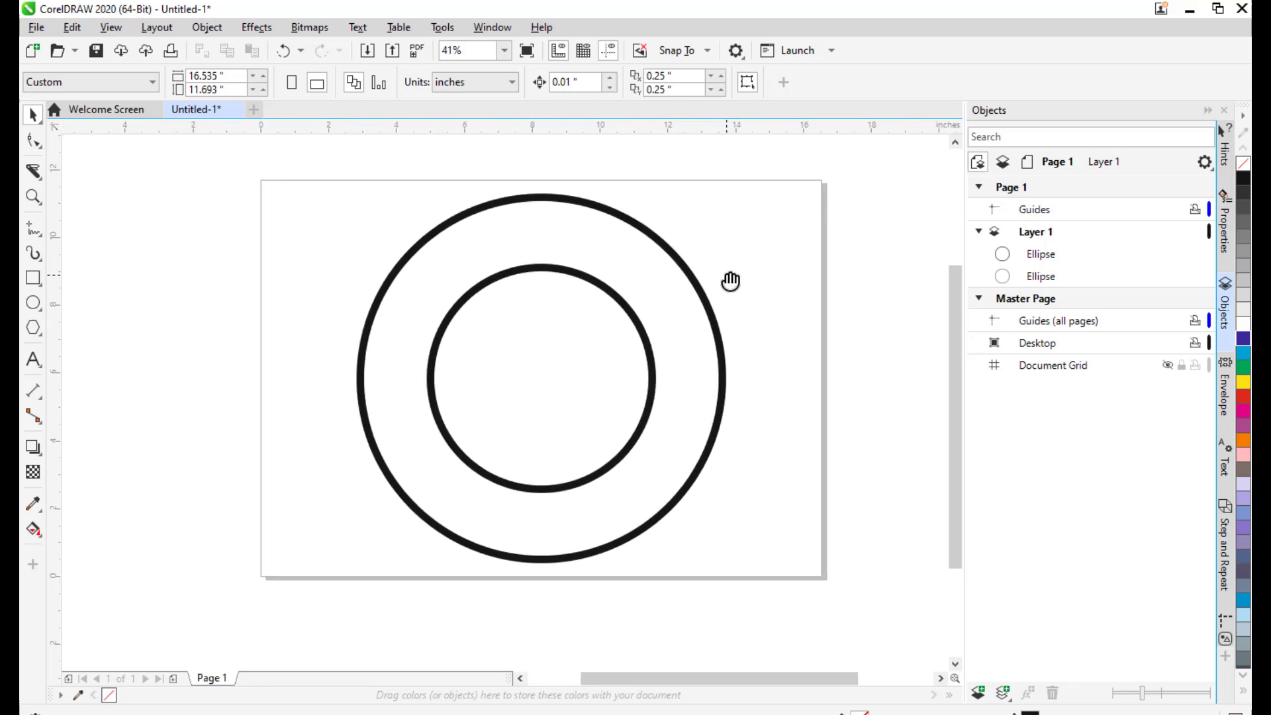
{"action": "left_click", "coordinate": [36, 173]}
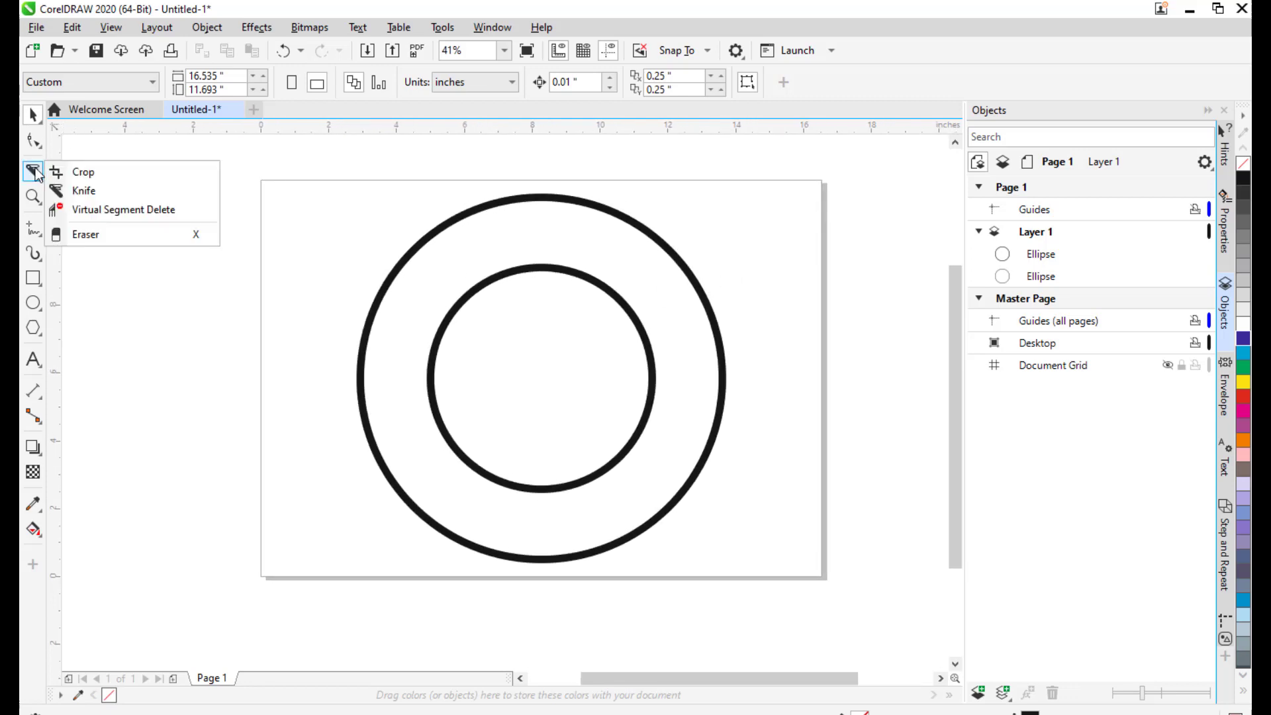
{"action": "left_click", "coordinate": [86, 192]}
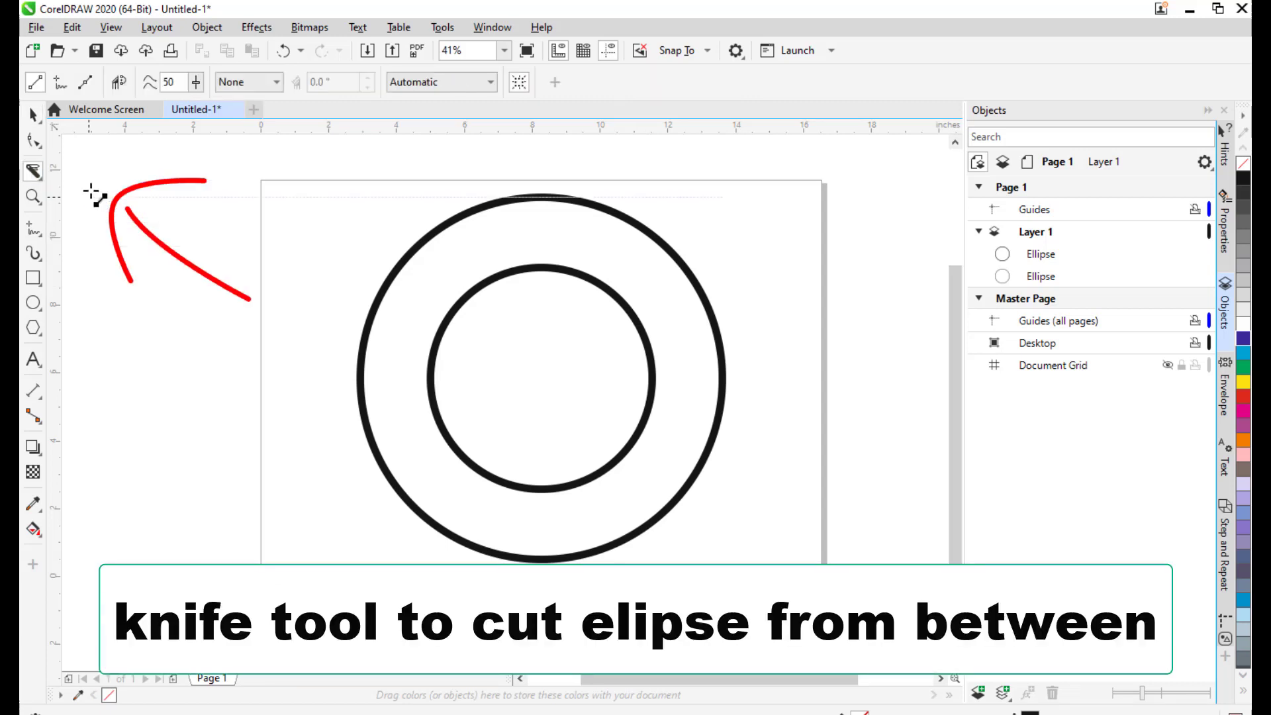
{"action": "left_click", "coordinate": [334, 440]}
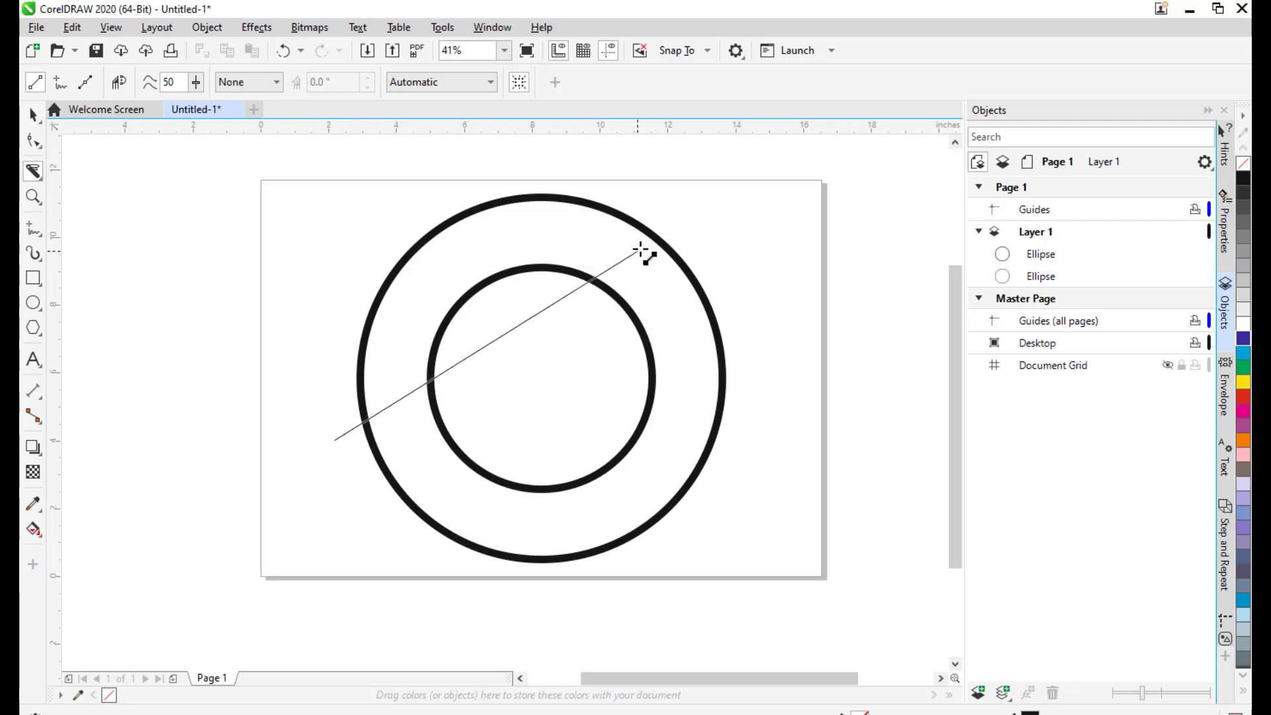
{"action": "left_click", "coordinate": [722, 210]}
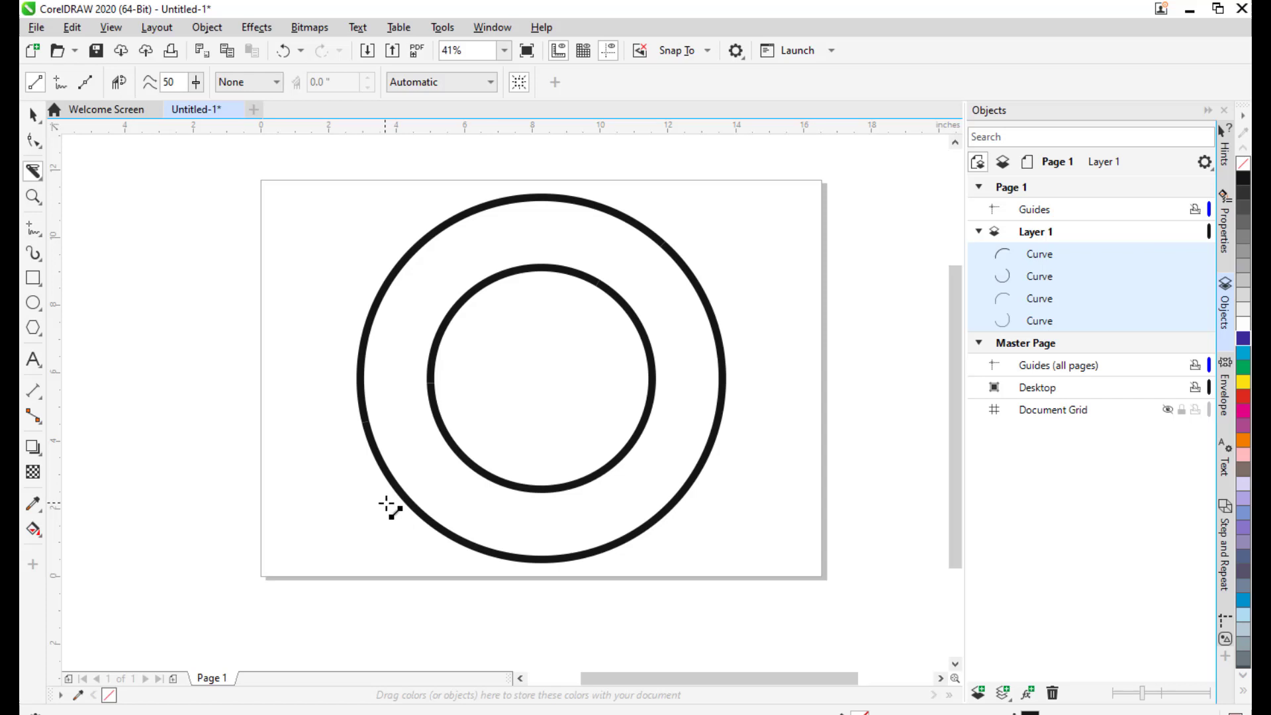
{"action": "left_click_drag", "start_coordinate": [385, 503], "coordinate": [738, 284]}
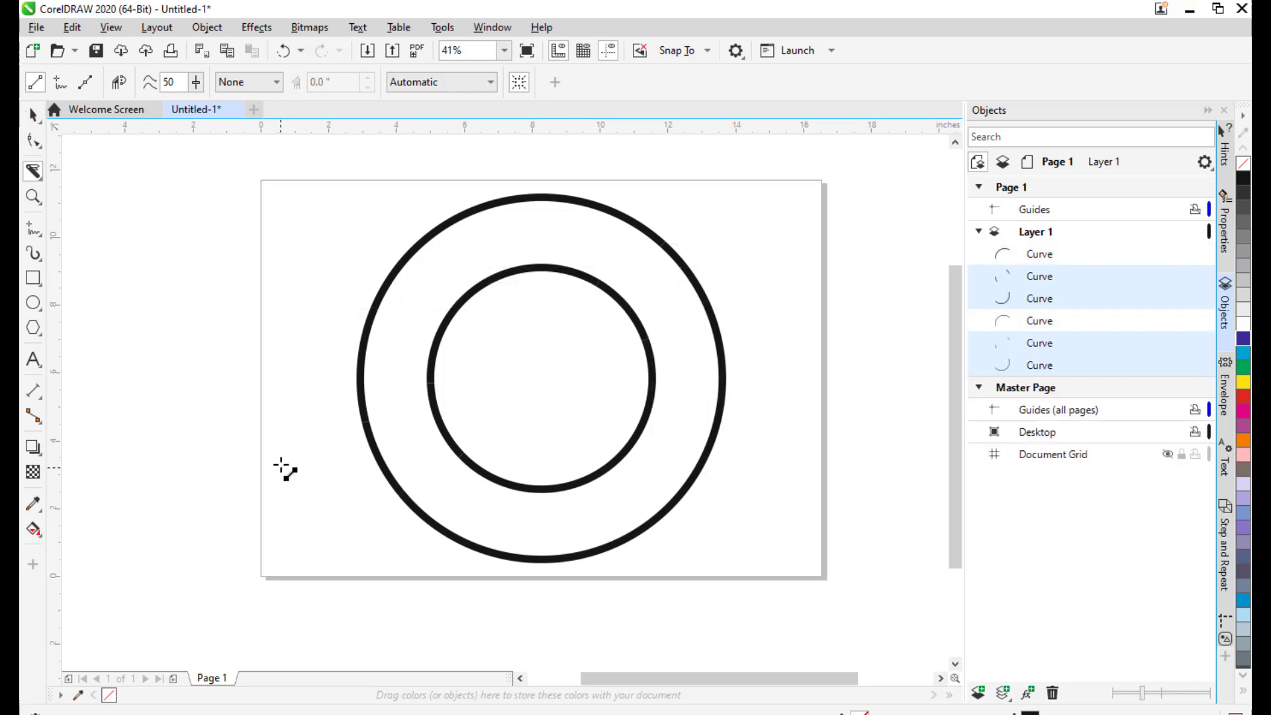
- Delete the two short inner-circle segments between the diagonal cuts using the Shape tool
{"action": "left_click", "coordinate": [32, 140]}
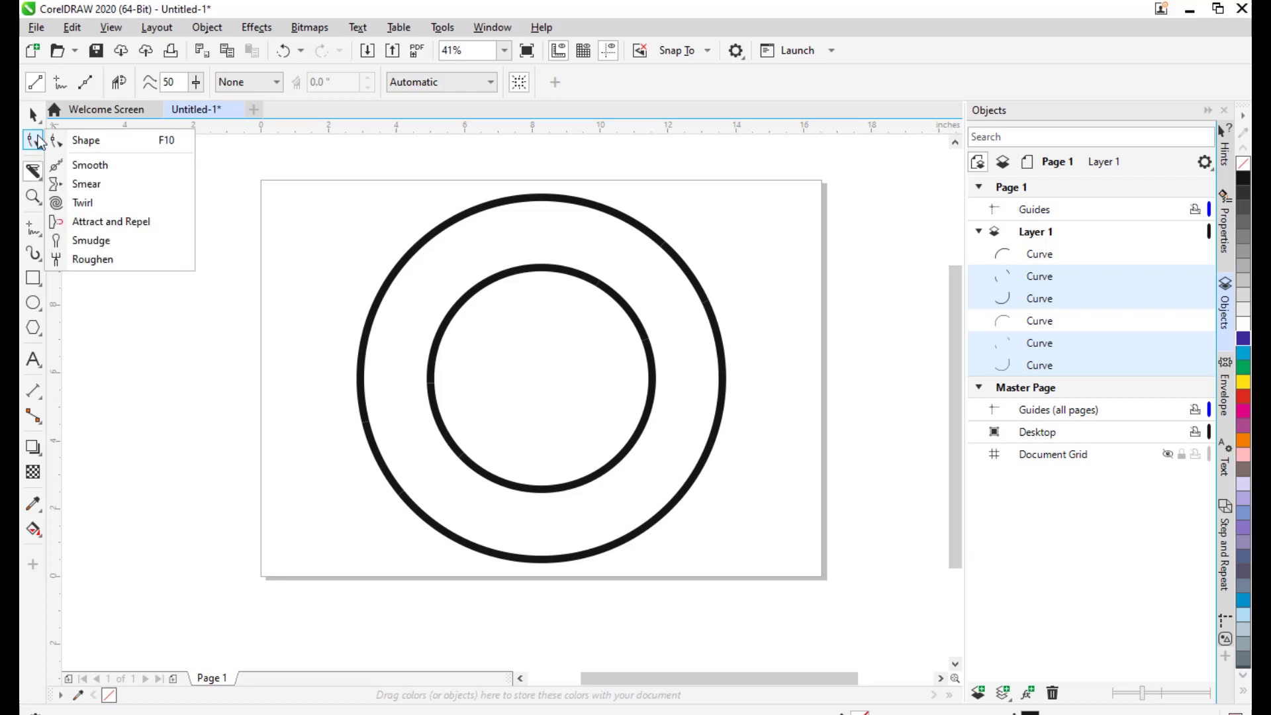
{"action": "left_click", "coordinate": [87, 143]}
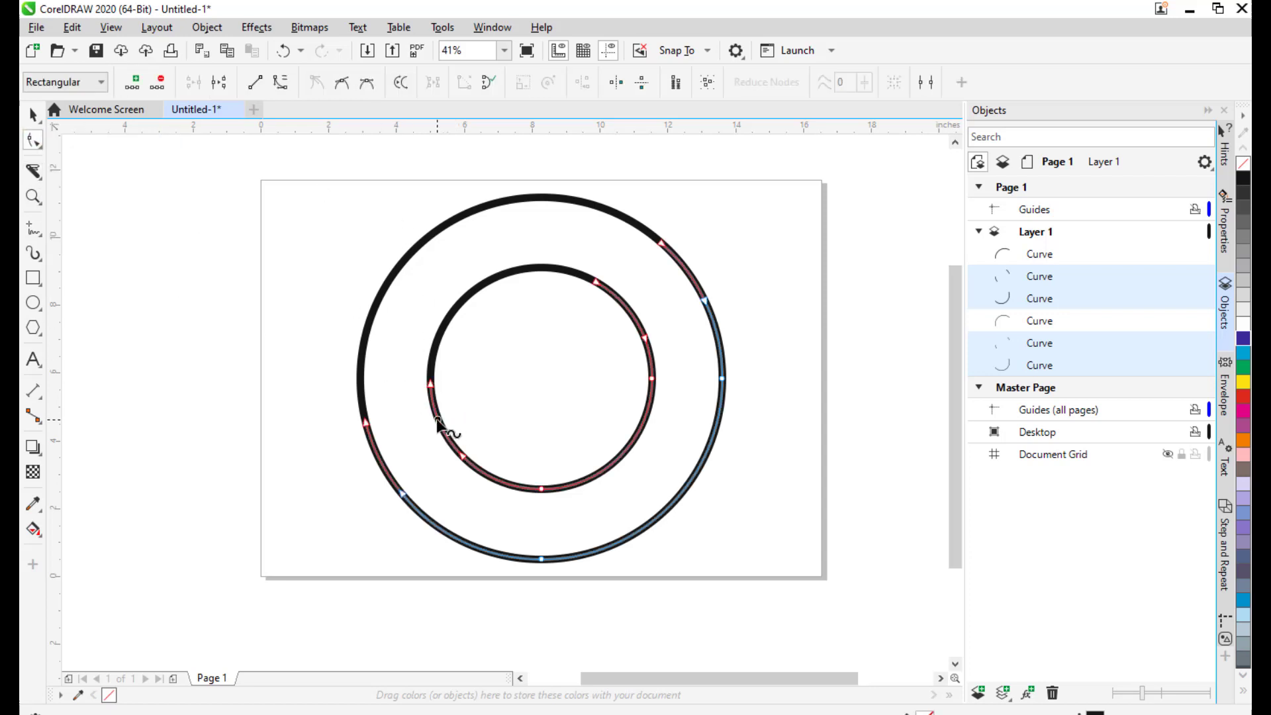
{"action": "left_click", "coordinate": [430, 383]}
{"action": "key", "text": "Delete"}
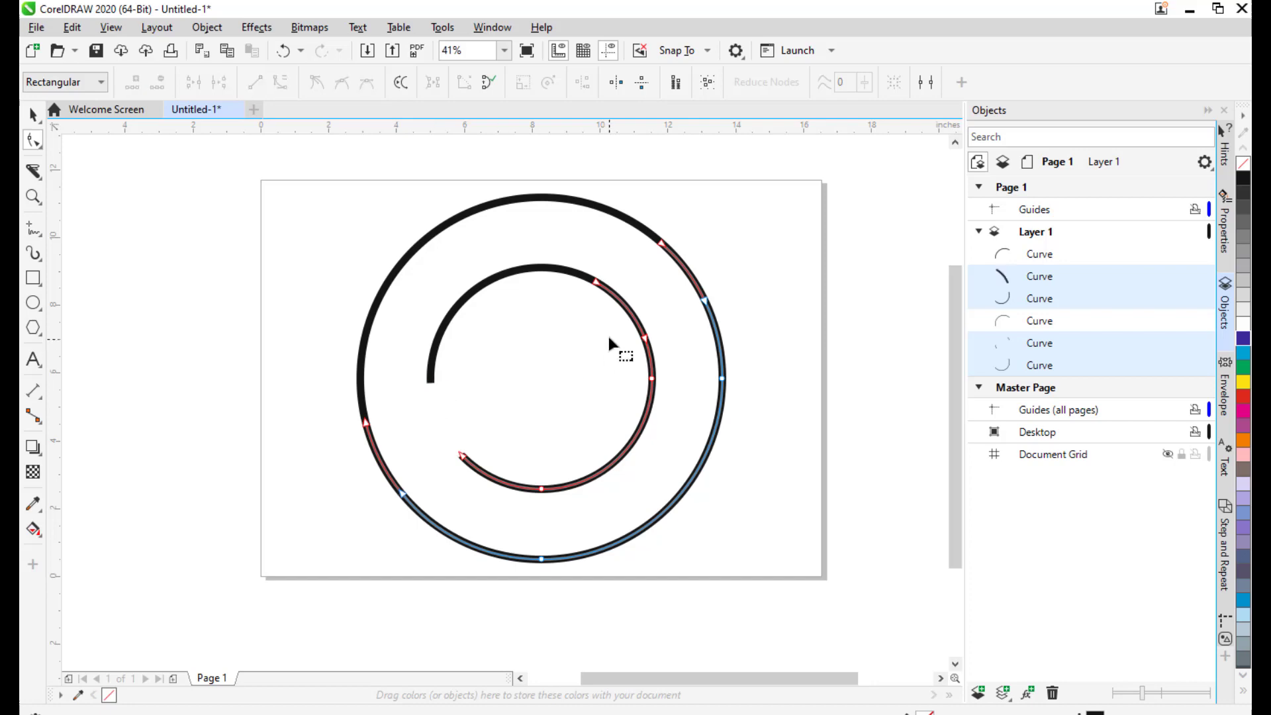
{"action": "key", "text": "Delete"}
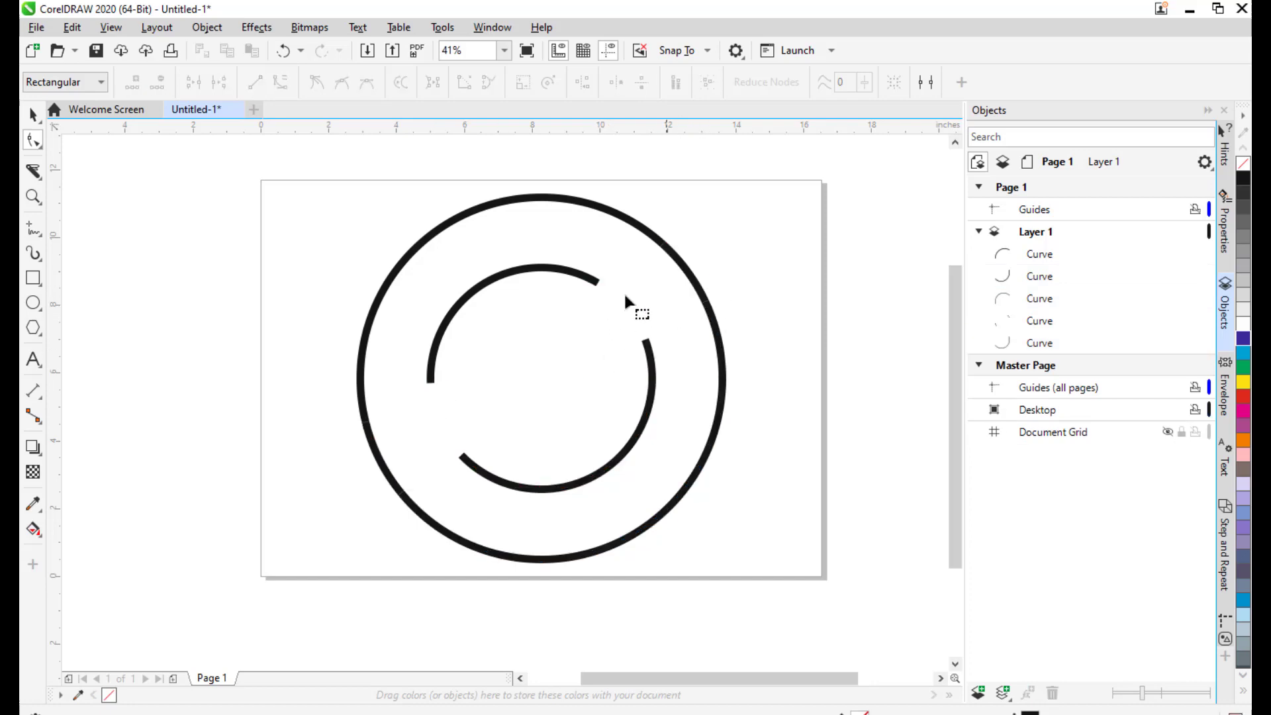
- Delete the two short outer-circle segments between the diagonal cuts, leaving two separate outer arcs
{"action": "left_click", "coordinate": [381, 455]}
{"action": "left_click", "coordinate": [367, 422]}
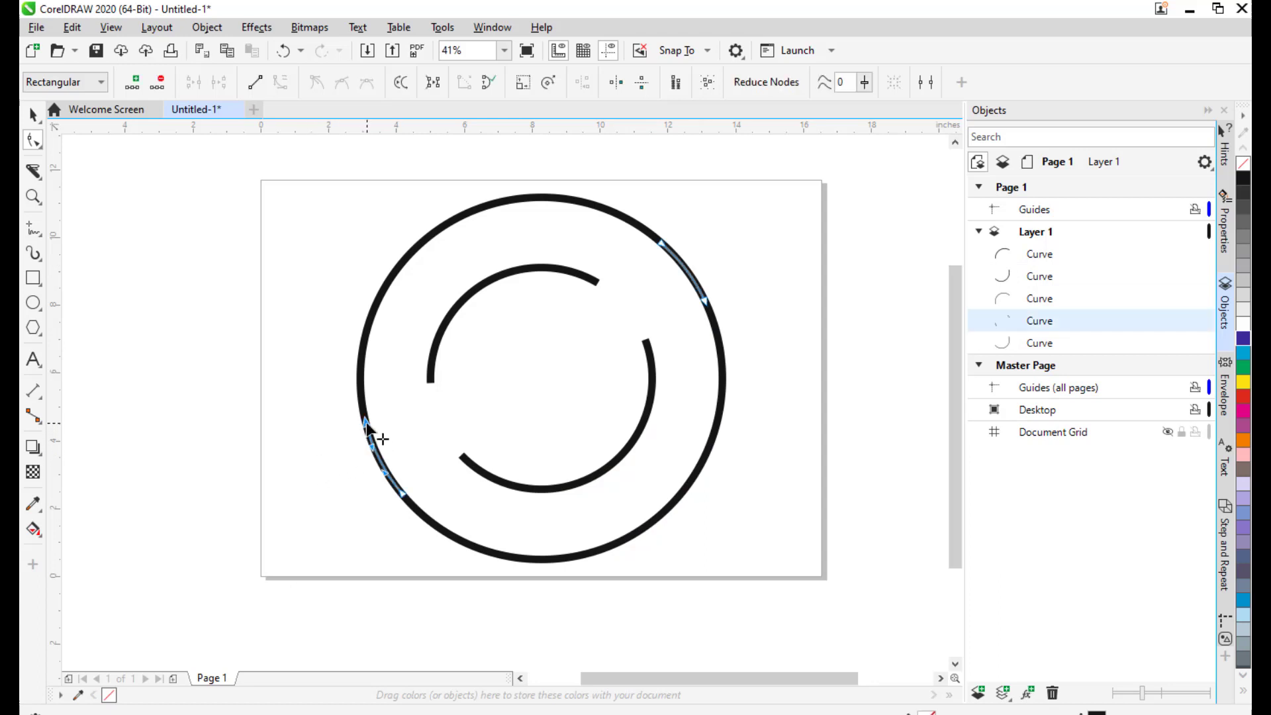
{"action": "key", "text": "Delete"}
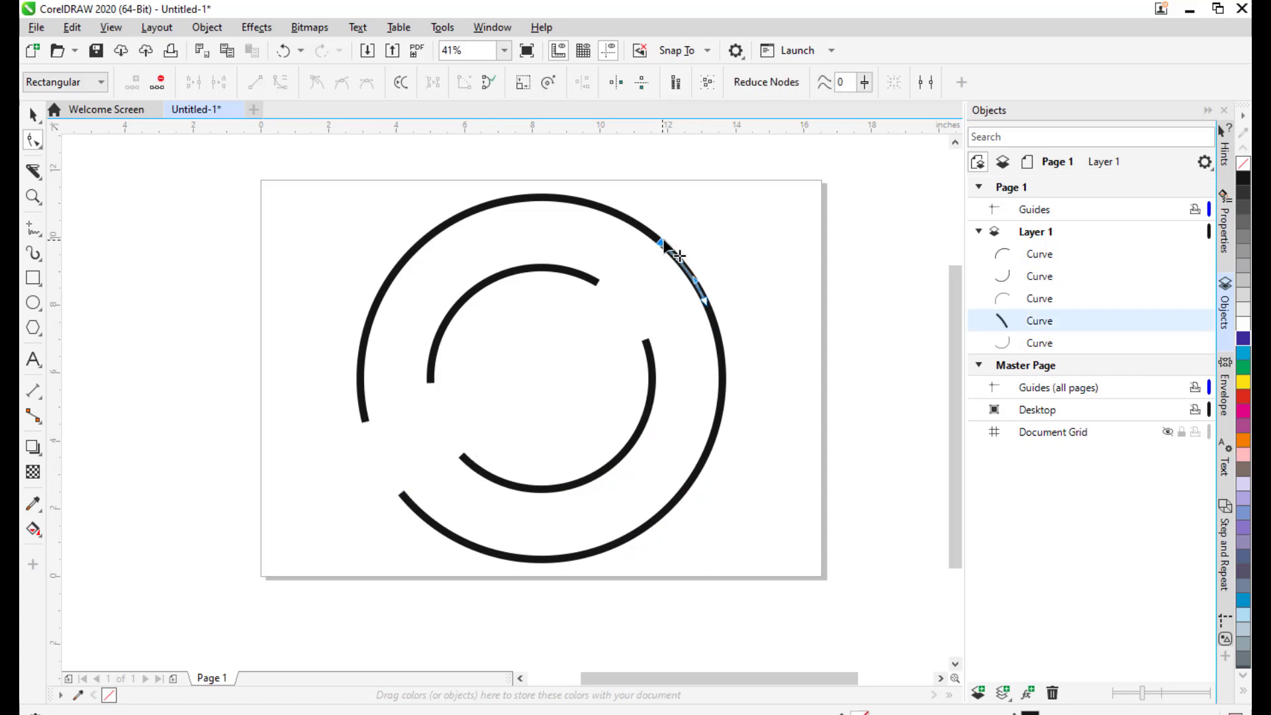
{"action": "key", "text": "Delete"}
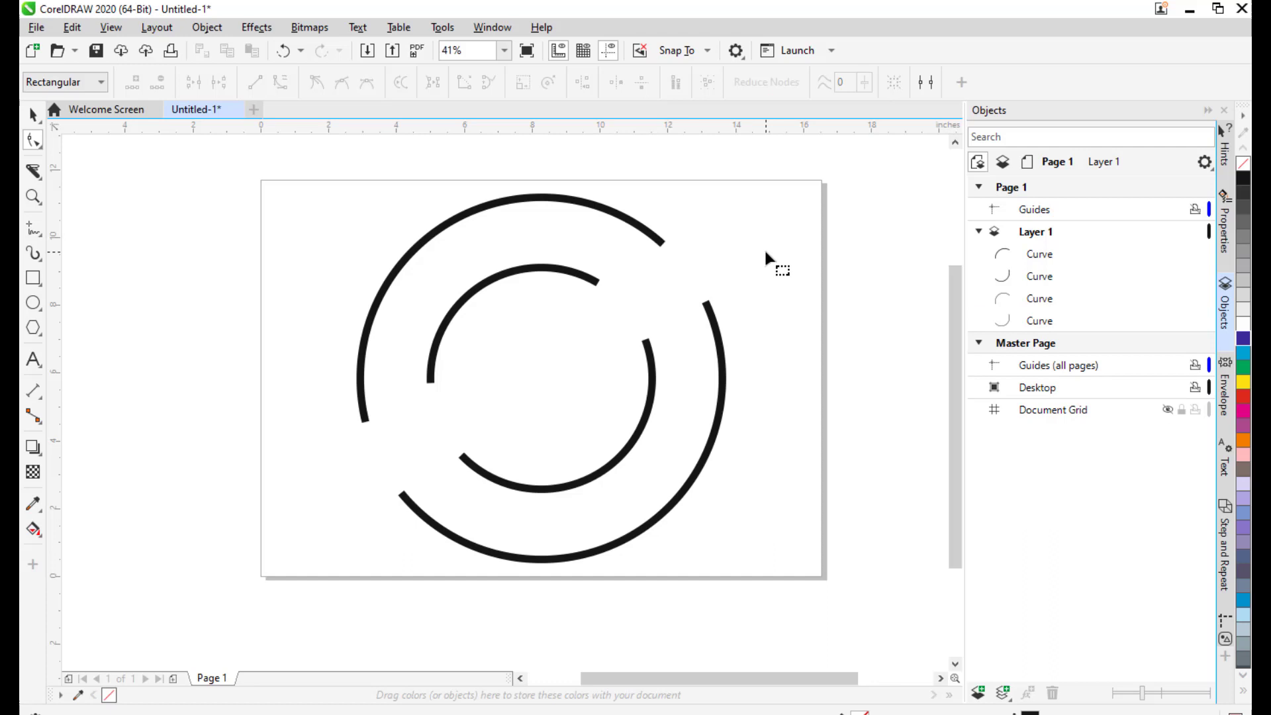
{"action": "left_click_drag", "start_coordinate": [656, 249], "coordinate": [610, 255]}
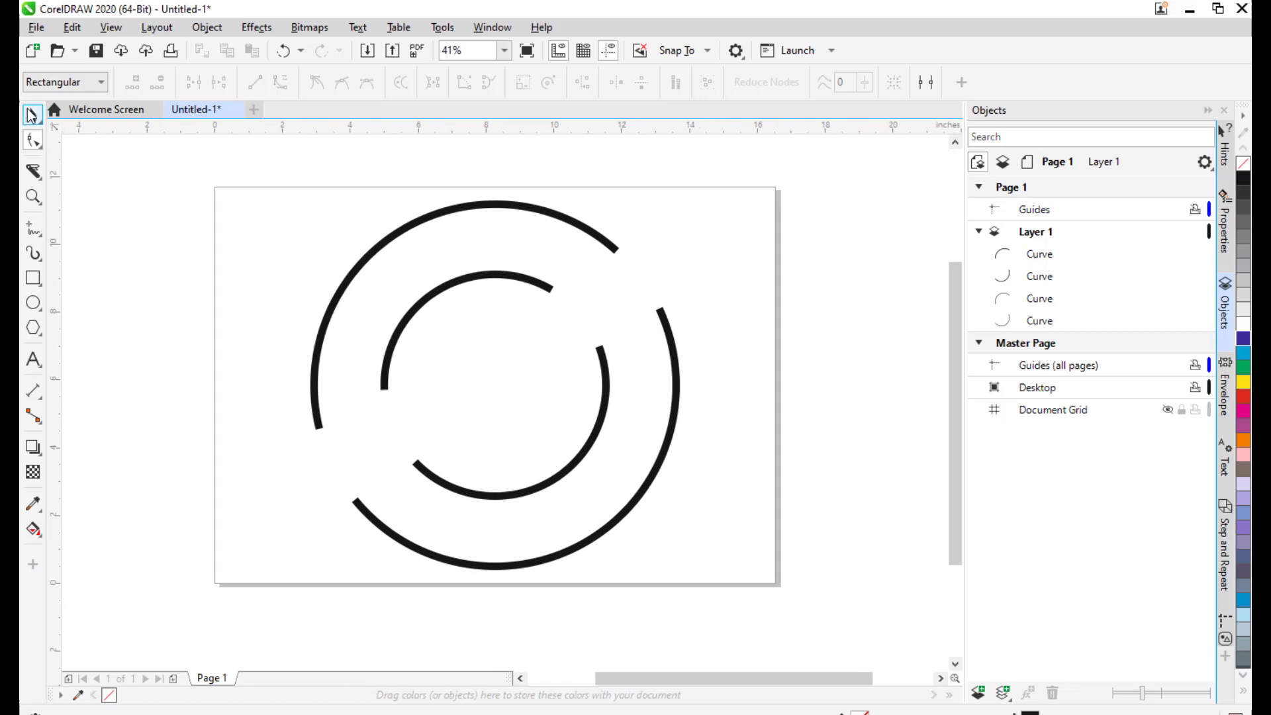
{"action": "left_click", "coordinate": [31, 116]}
{"action": "left_click_drag", "start_coordinate": [682, 280], "coordinate": [766, 267]}
{"action": "left_click", "coordinate": [664, 235]}
{"action": "left_click", "coordinate": [825, 303]}
{"action": "left_click_drag", "start_coordinate": [825, 303], "coordinate": [776, 334]}
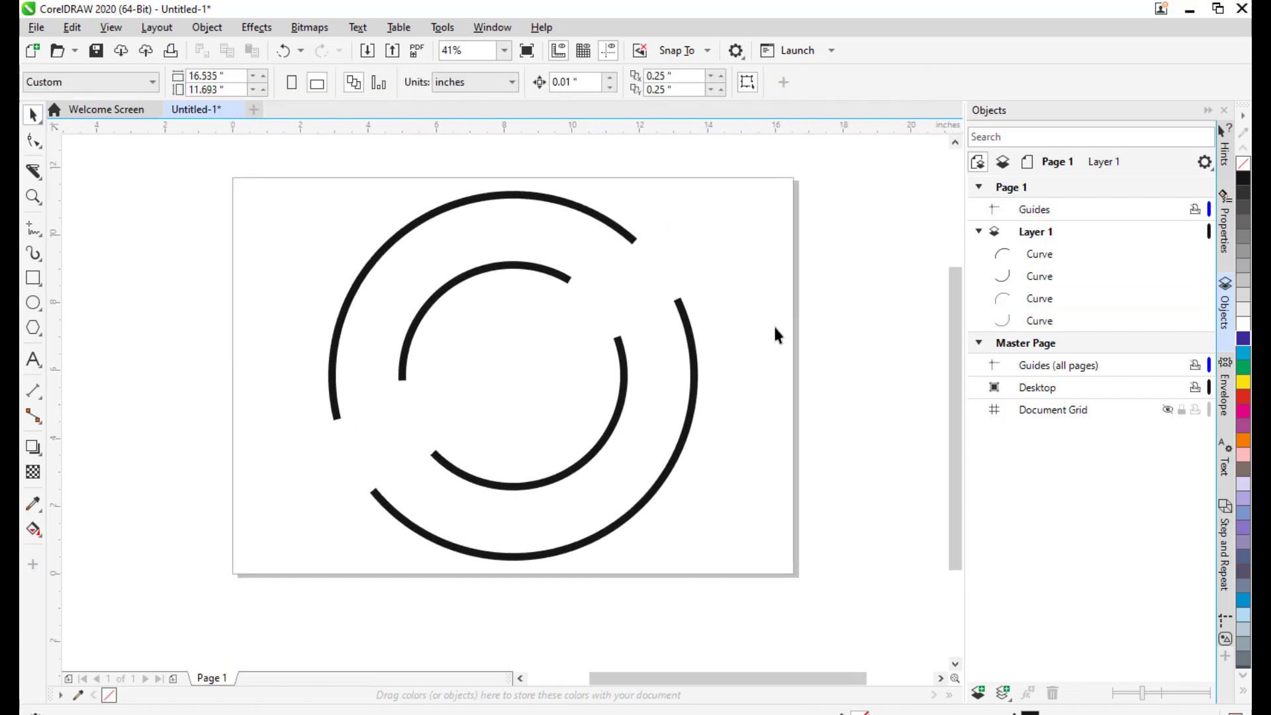
{"action": "scroll", "coordinate": [743, 276], "scroll_direction": "down", "scroll_amount": 2}
{"action": "left_click_drag", "start_coordinate": [743, 275], "coordinate": [636, 258]}
{"action": "scroll", "coordinate": [713, 296], "scroll_direction": "up", "scroll_amount": 2}
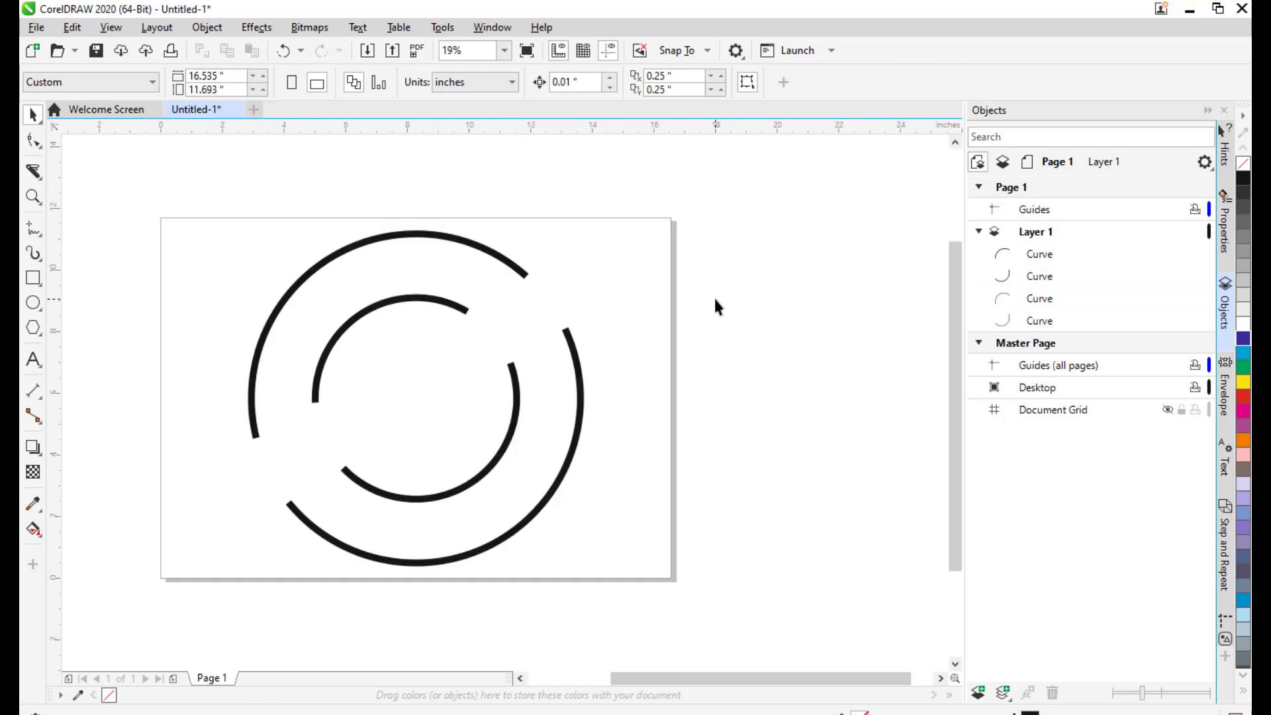
{"action": "left_click_drag", "start_coordinate": [713, 296], "coordinate": [681, 300]}
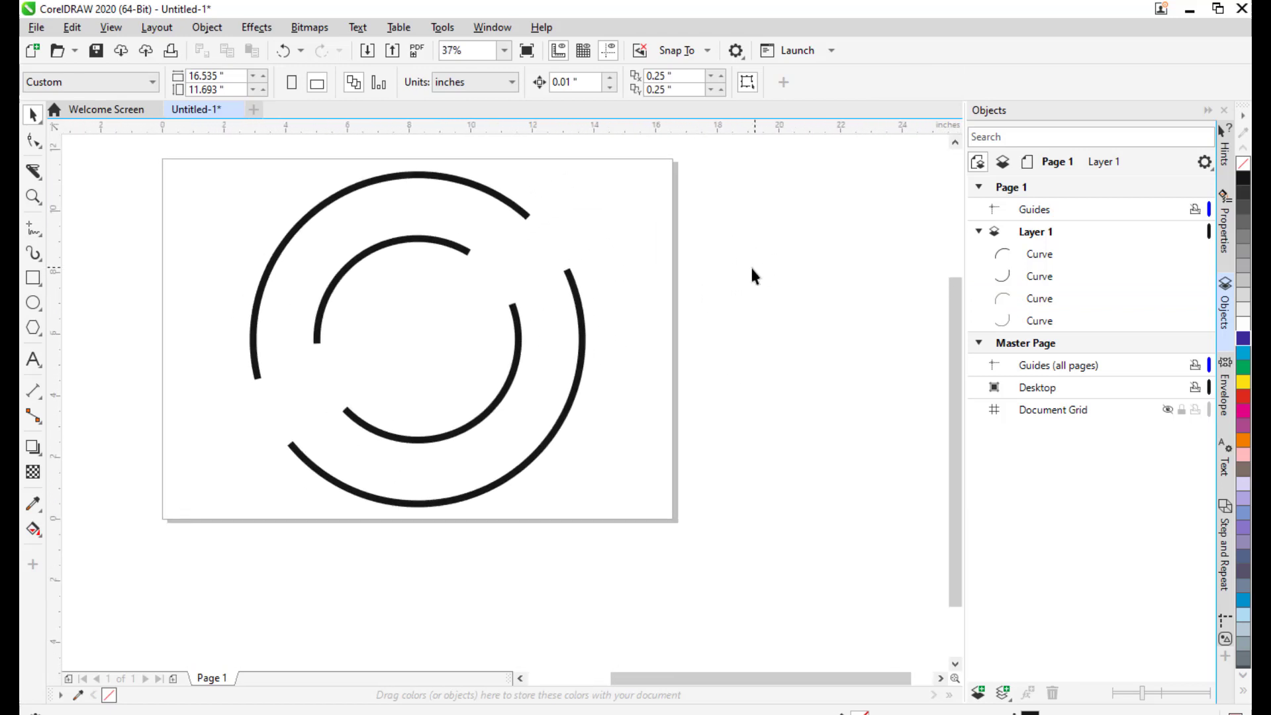
{"action": "left_click_drag", "start_coordinate": [749, 264], "coordinate": [823, 309]}
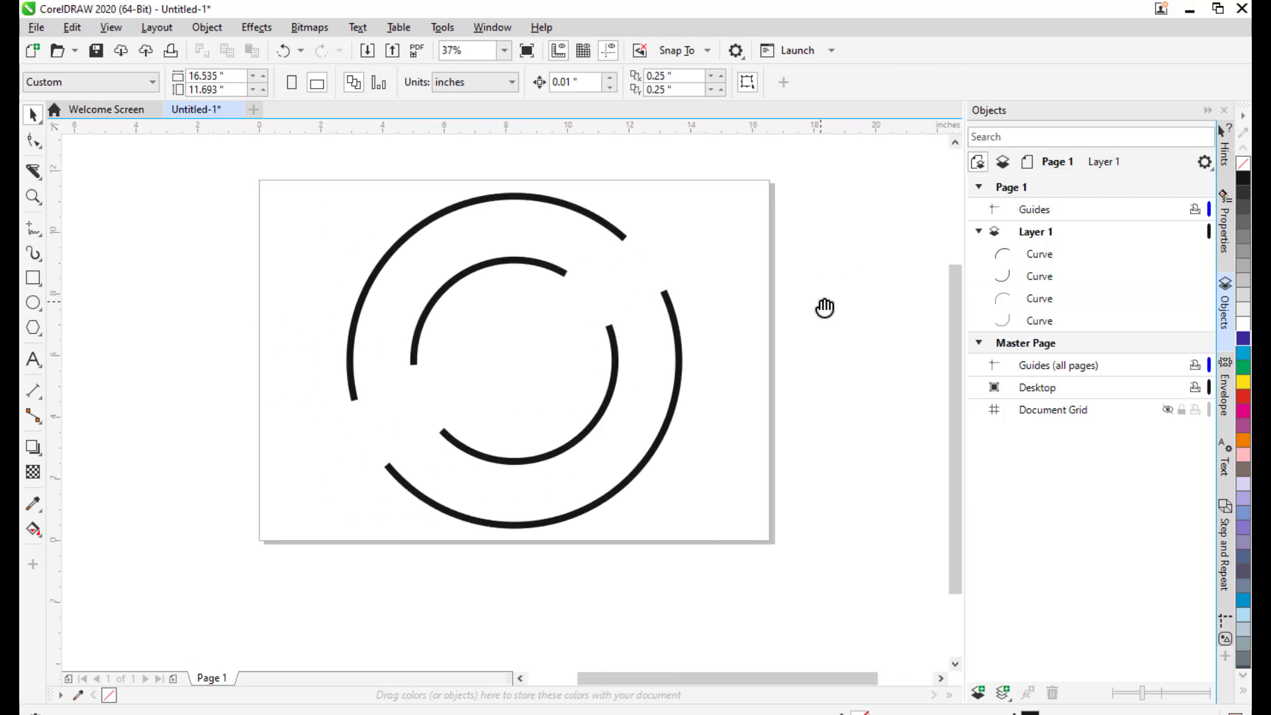
{"action": "left_click", "coordinate": [1056, 259]}
{"action": "left_click_drag", "start_coordinate": [669, 284], "coordinate": [723, 281]}
{"action": "left_click", "coordinate": [724, 284]}
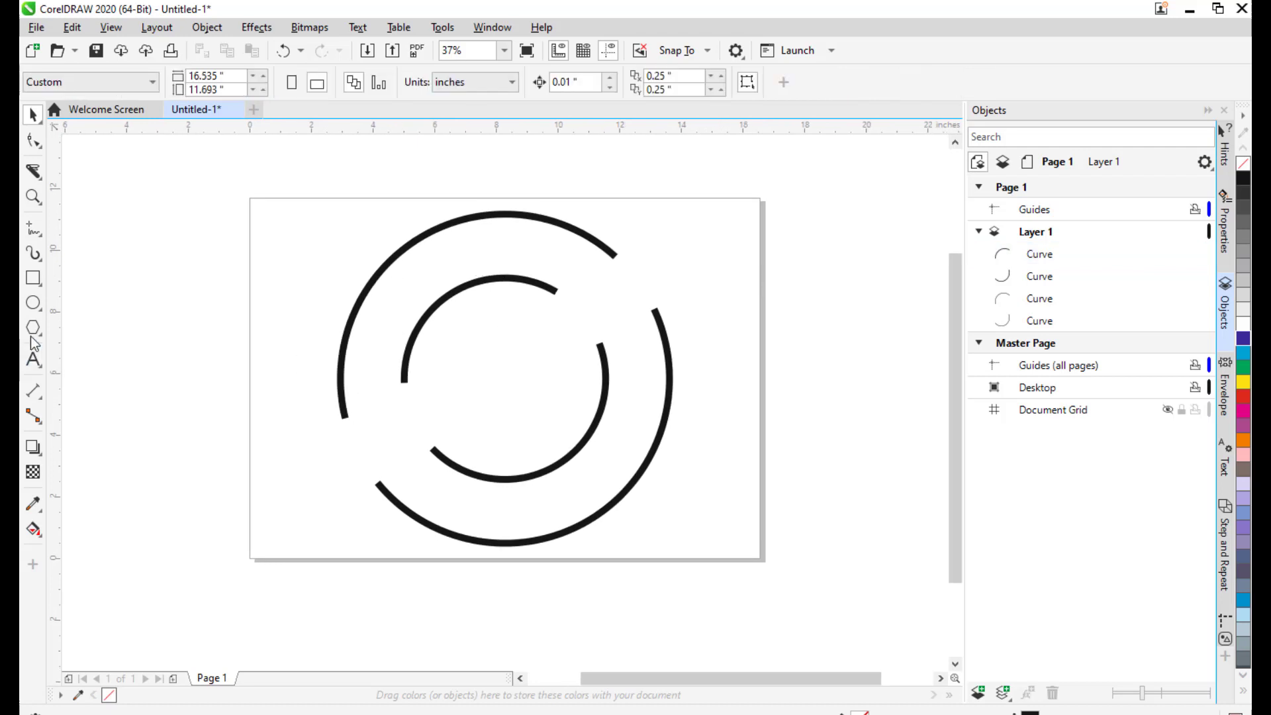
- Draw a thin-outlined circle about 7.6 inches in diameter beside the page and move it concentric with the existing arcs
{"action": "left_click", "coordinate": [33, 302]}
{"action": "left_click_drag", "start_coordinate": [519, 265], "coordinate": [494, 264]}
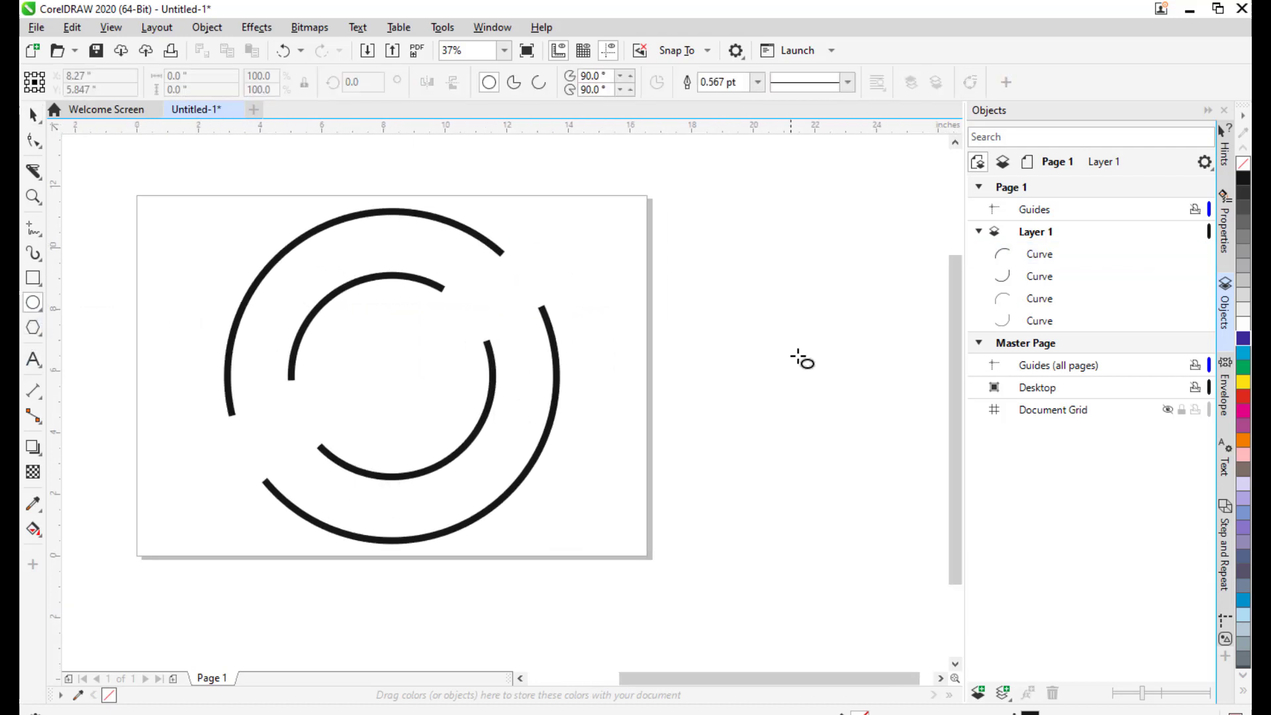
{"action": "left_click_drag", "start_coordinate": [691, 250], "coordinate": [924, 486]}
{"action": "left_click", "coordinate": [34, 114]}
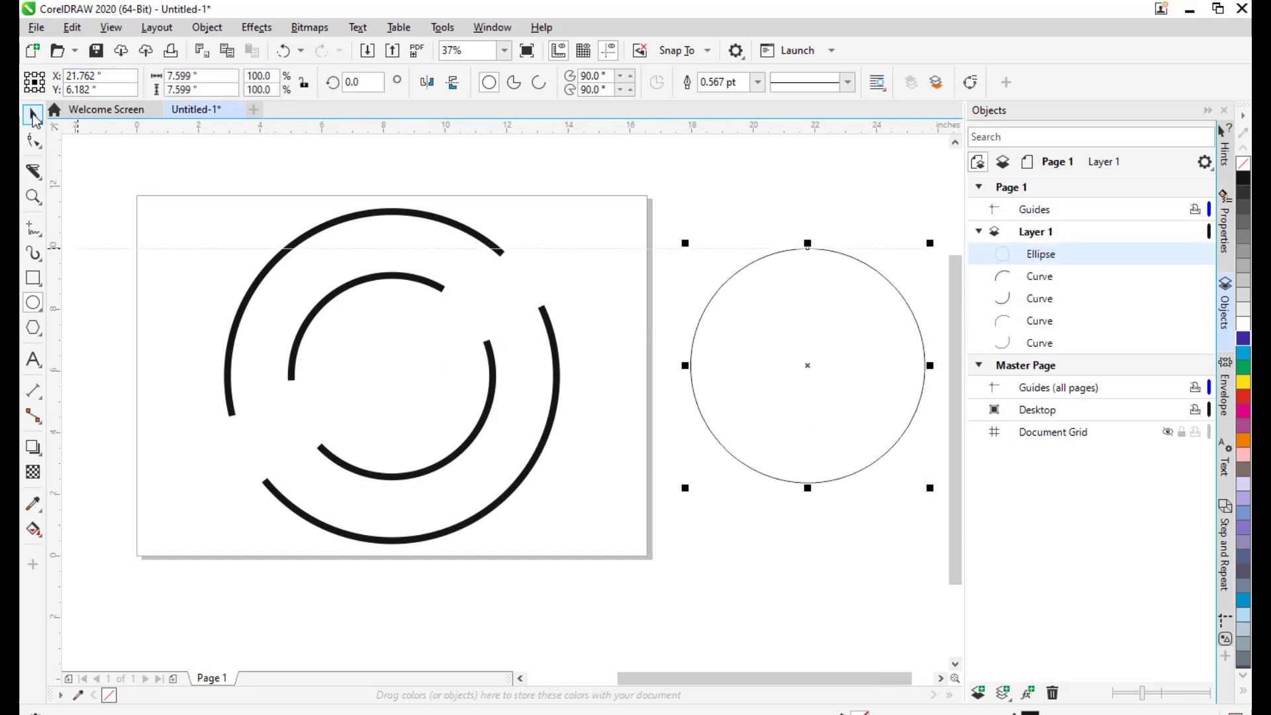
{"action": "left_click_drag", "start_coordinate": [817, 387], "coordinate": [401, 392]}
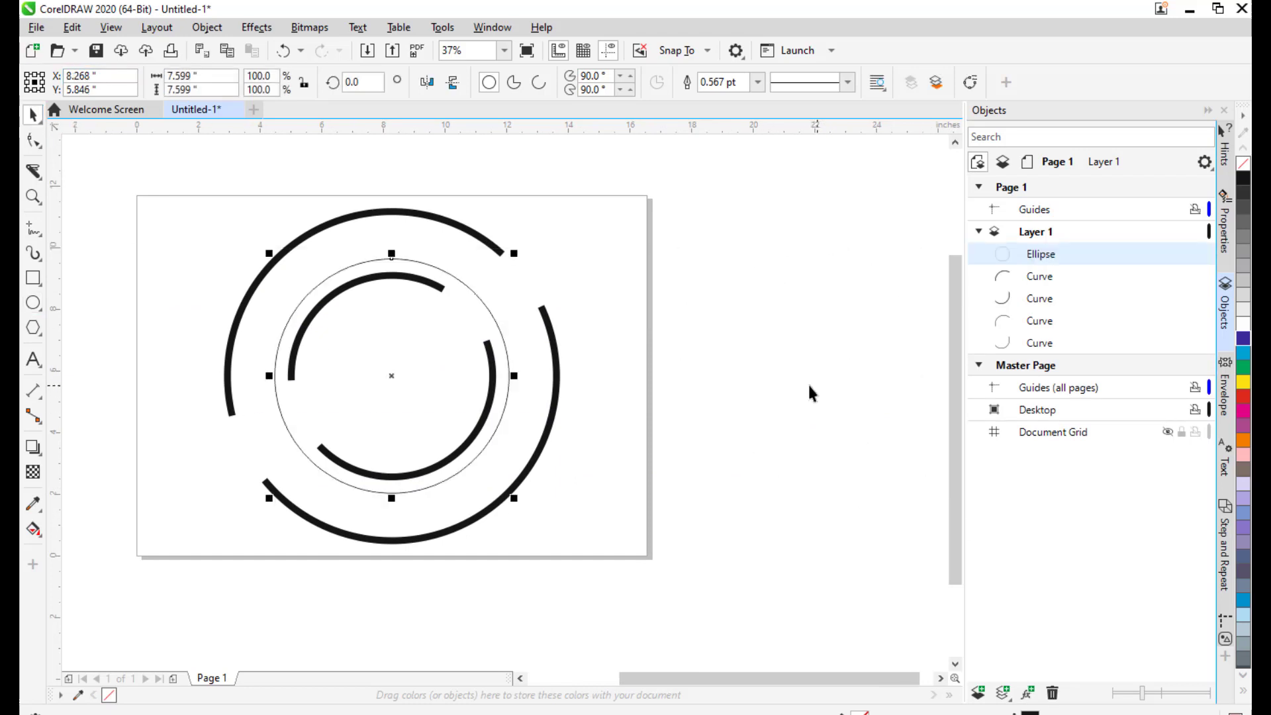
- Enlarge the thin circle from its centre to about 8.66 inches so it lies between the inner and outer arcs
{"action": "scroll", "coordinate": [527, 241], "scroll_direction": "left", "scroll_amount": 5}
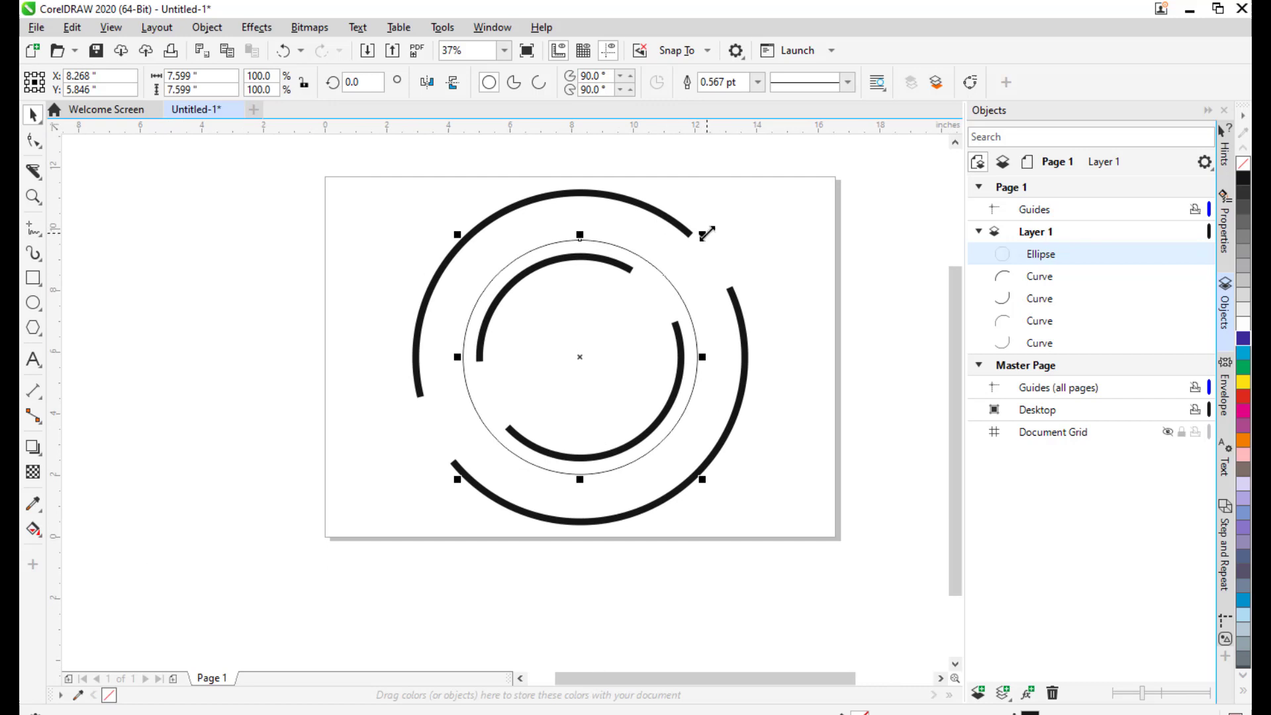
{"action": "left_click_drag", "start_coordinate": [703, 233], "coordinate": [737, 213]}
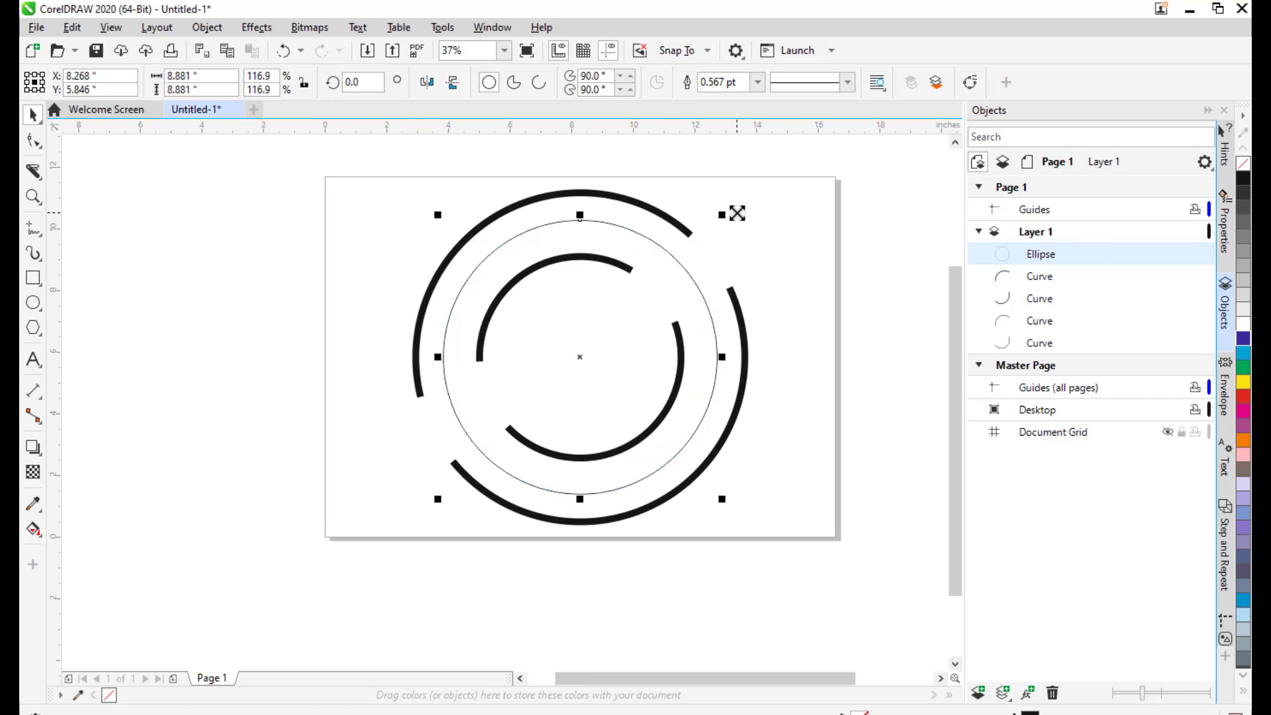
{"action": "left_click", "coordinate": [725, 211]}
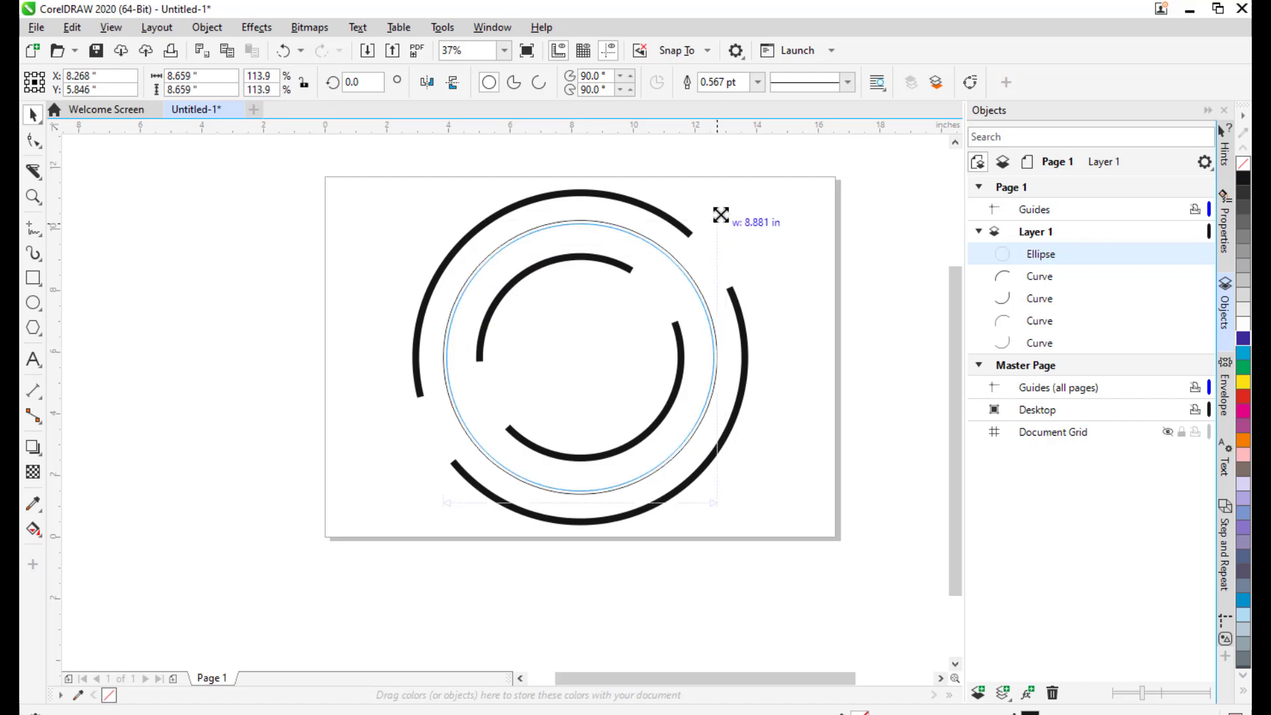
{"action": "left_click", "coordinate": [767, 202]}
{"action": "left_click_drag", "start_coordinate": [835, 239], "coordinate": [824, 244]}
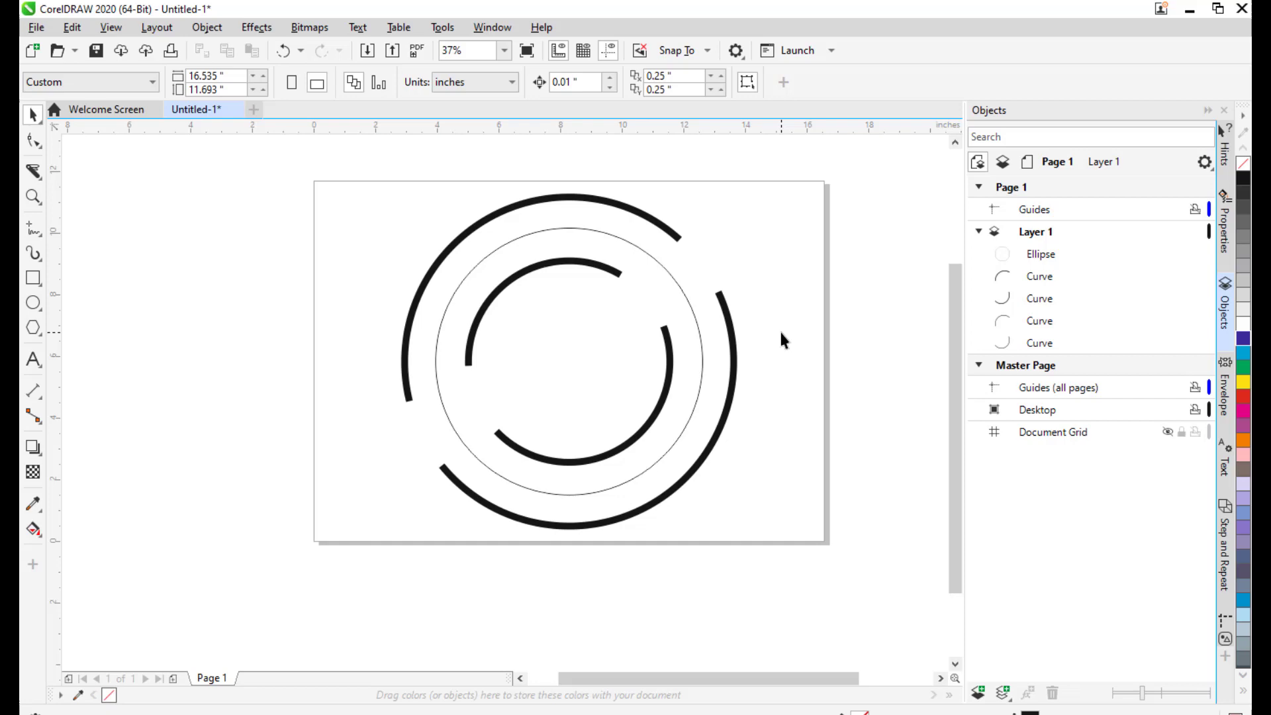
- Convert the thin circle into an arc and set its ending angle to 180°
{"action": "left_click_drag", "start_coordinate": [771, 339], "coordinate": [783, 357]}
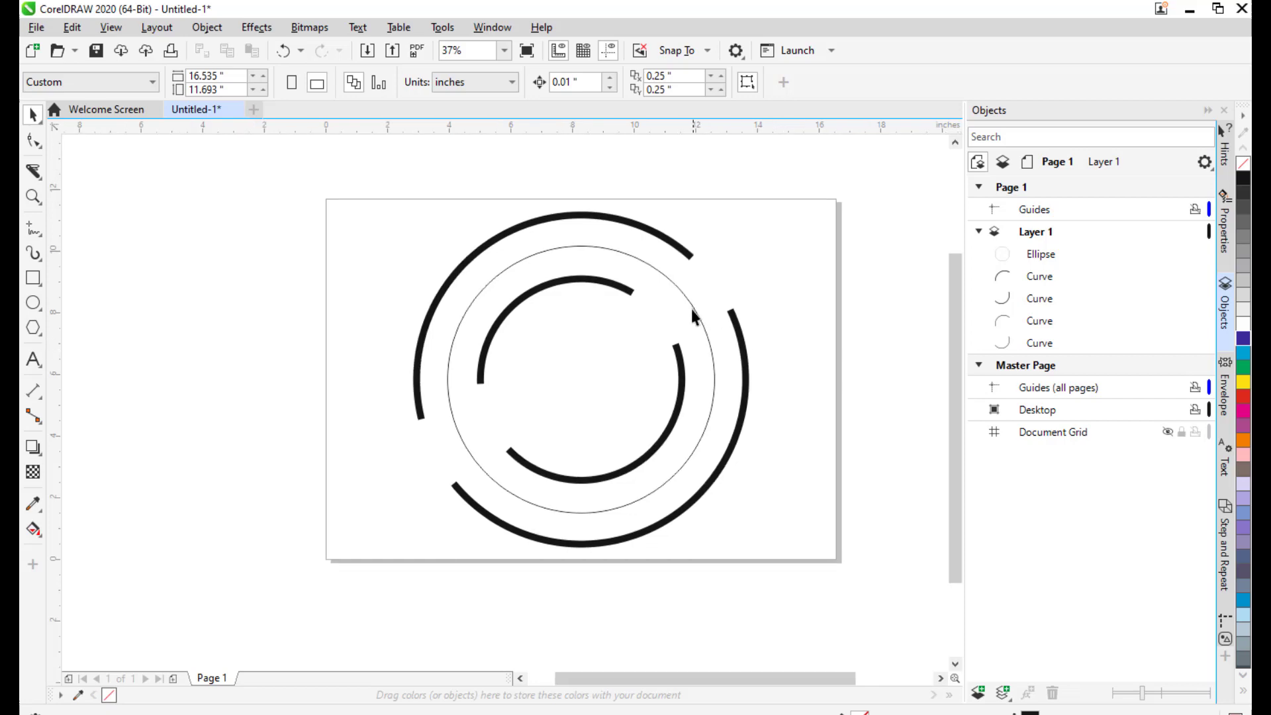
{"action": "left_click", "coordinate": [688, 296]}
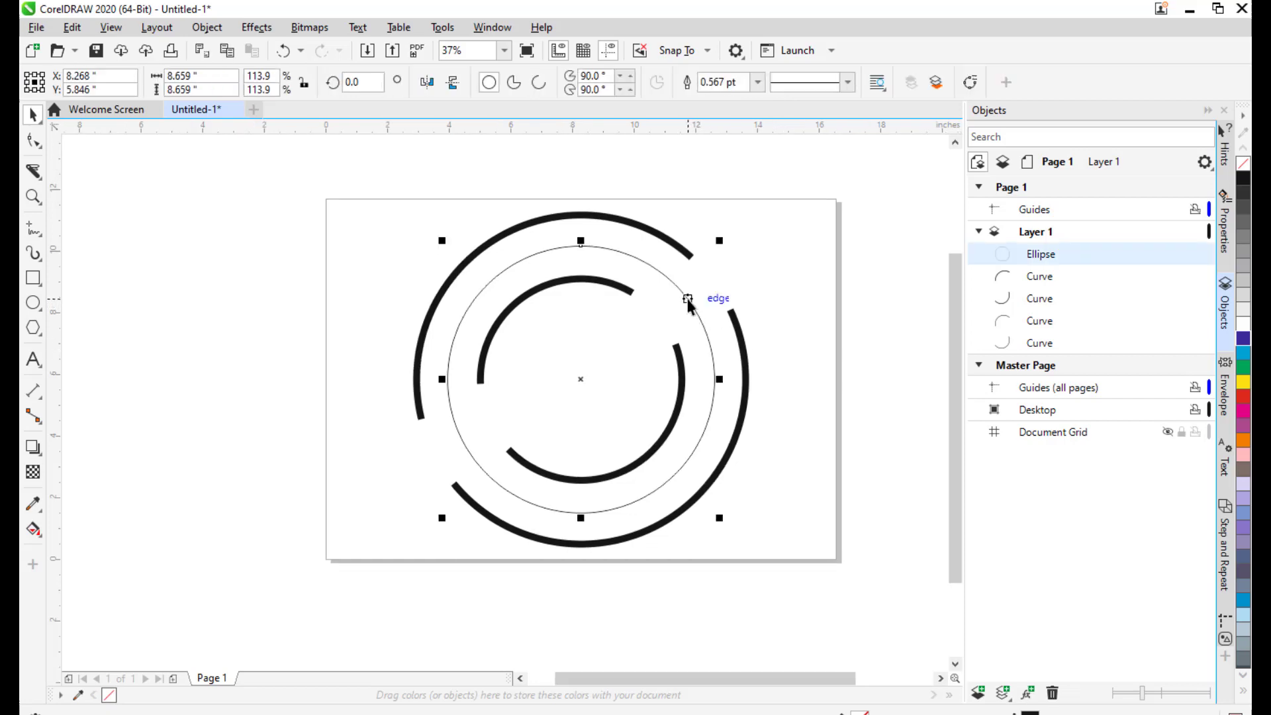
{"action": "left_click_drag", "start_coordinate": [763, 241], "coordinate": [753, 254]}
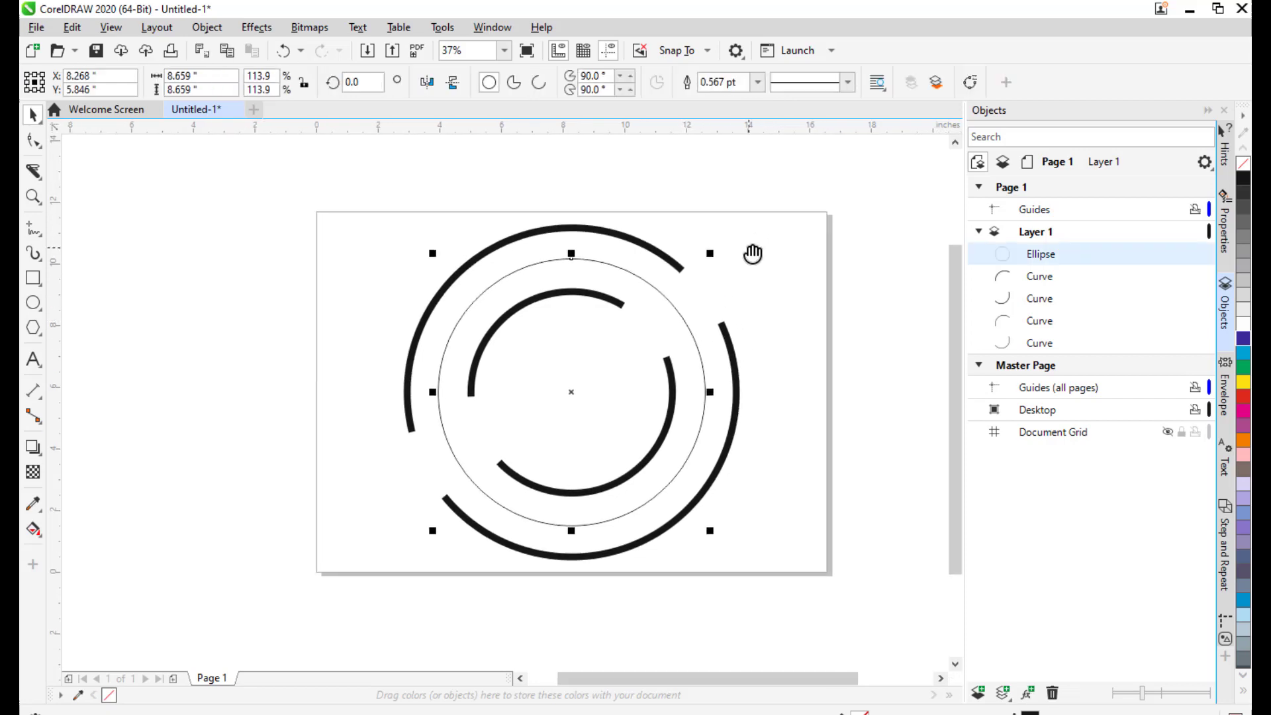
{"action": "left_click", "coordinate": [539, 82]}
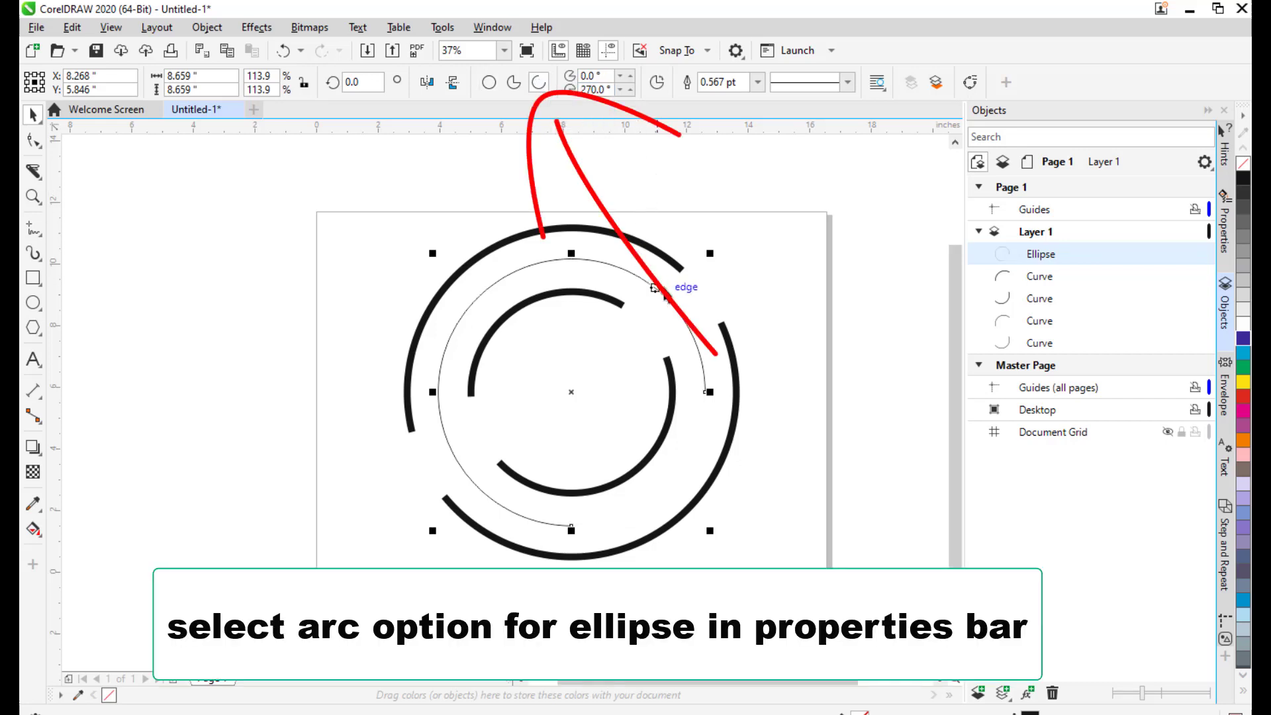
{"action": "left_click", "coordinate": [595, 89]}
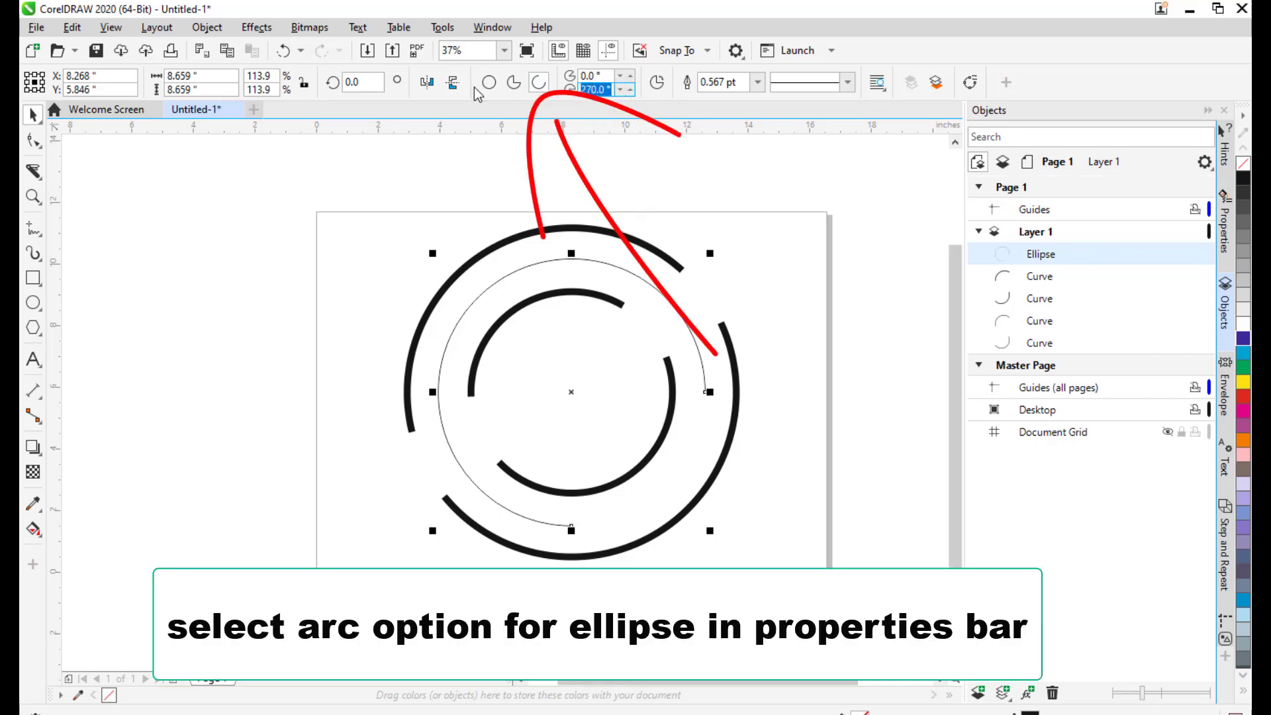
{"action": "type", "text": "1"}
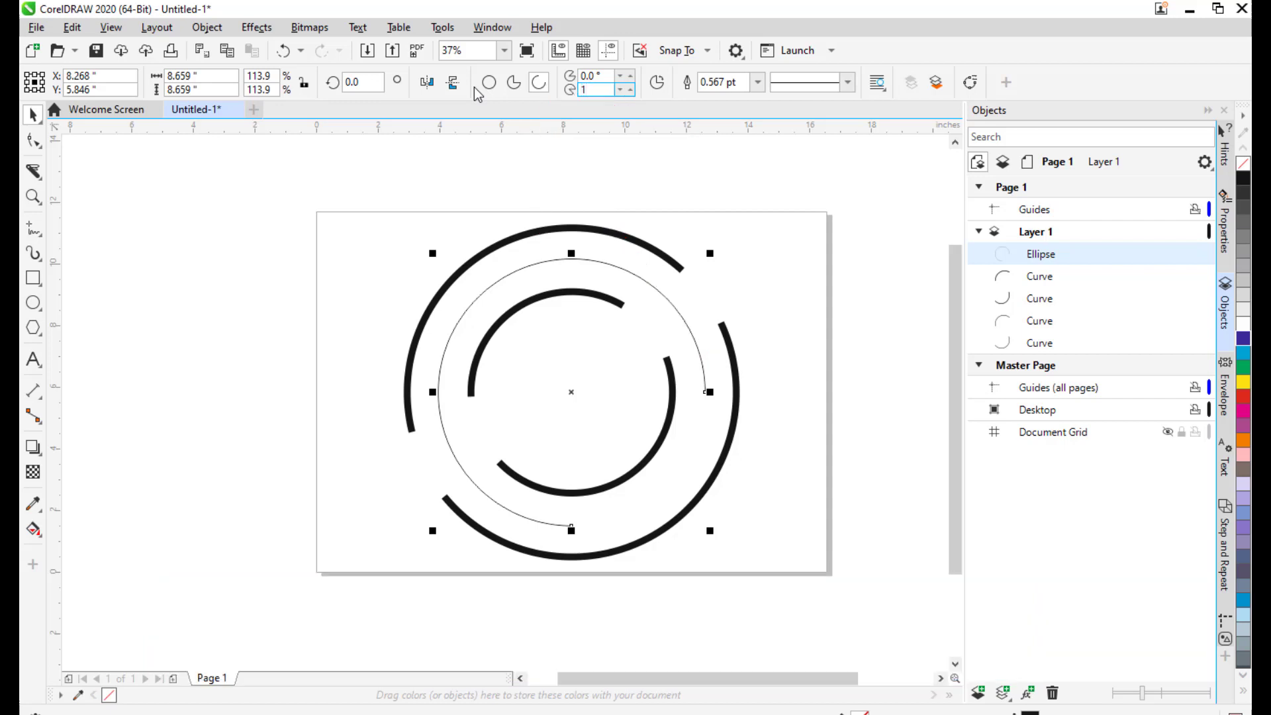
{"action": "type", "text": "80"}
{"action": "key", "text": "Return"}
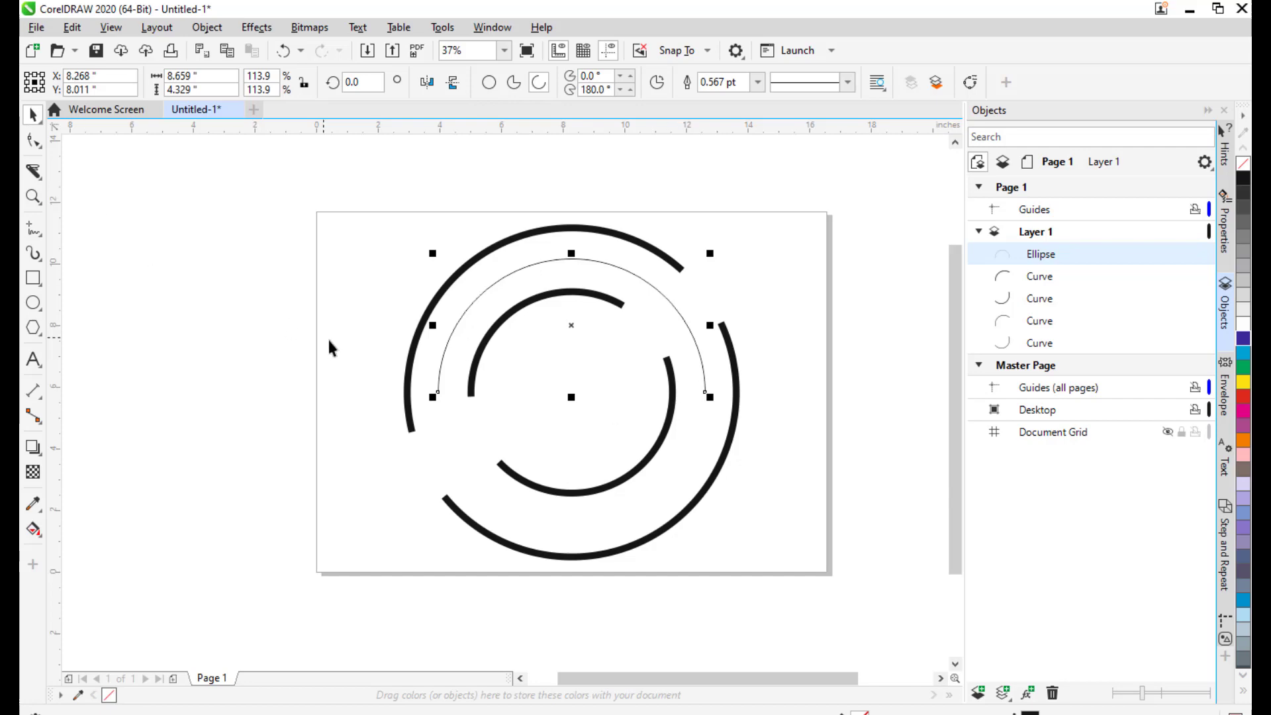
- Rotate the thin arc about 20.24° counter-clockwise and position it midway between the upper-left inner and outer arcs
{"action": "left_click", "coordinate": [575, 362]}
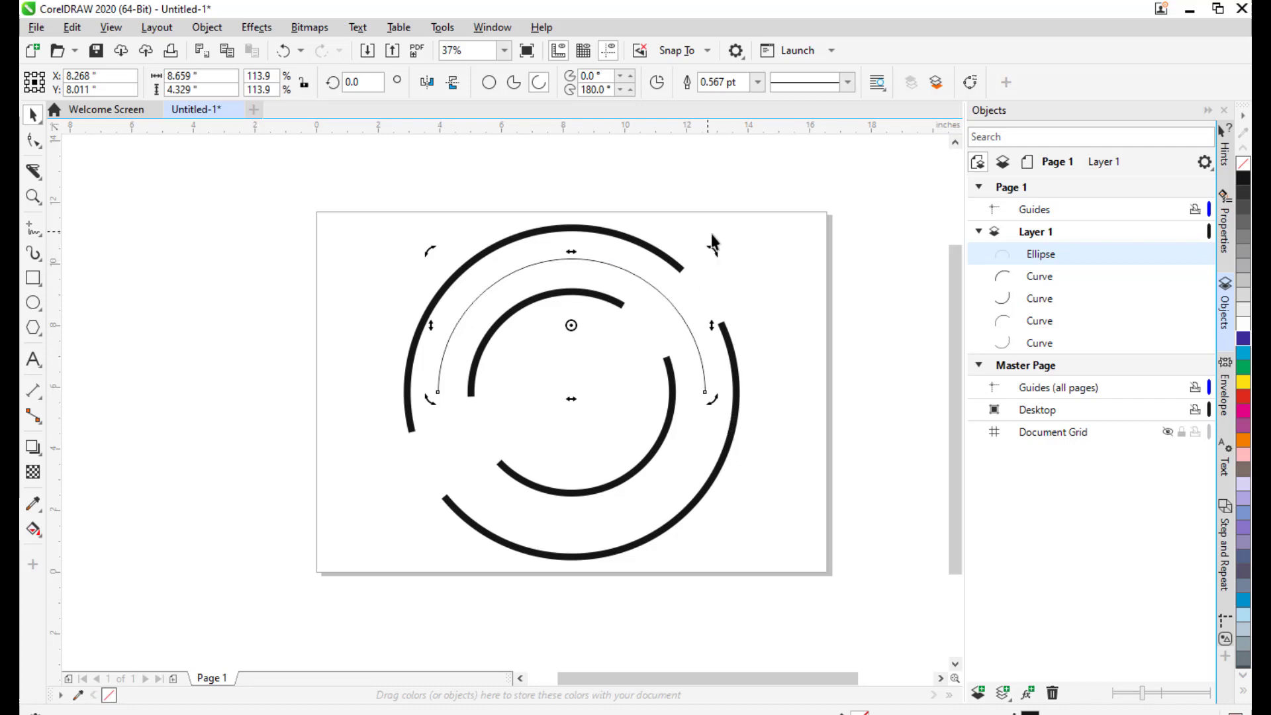
{"action": "left_click_drag", "start_coordinate": [711, 405], "coordinate": [732, 340]}
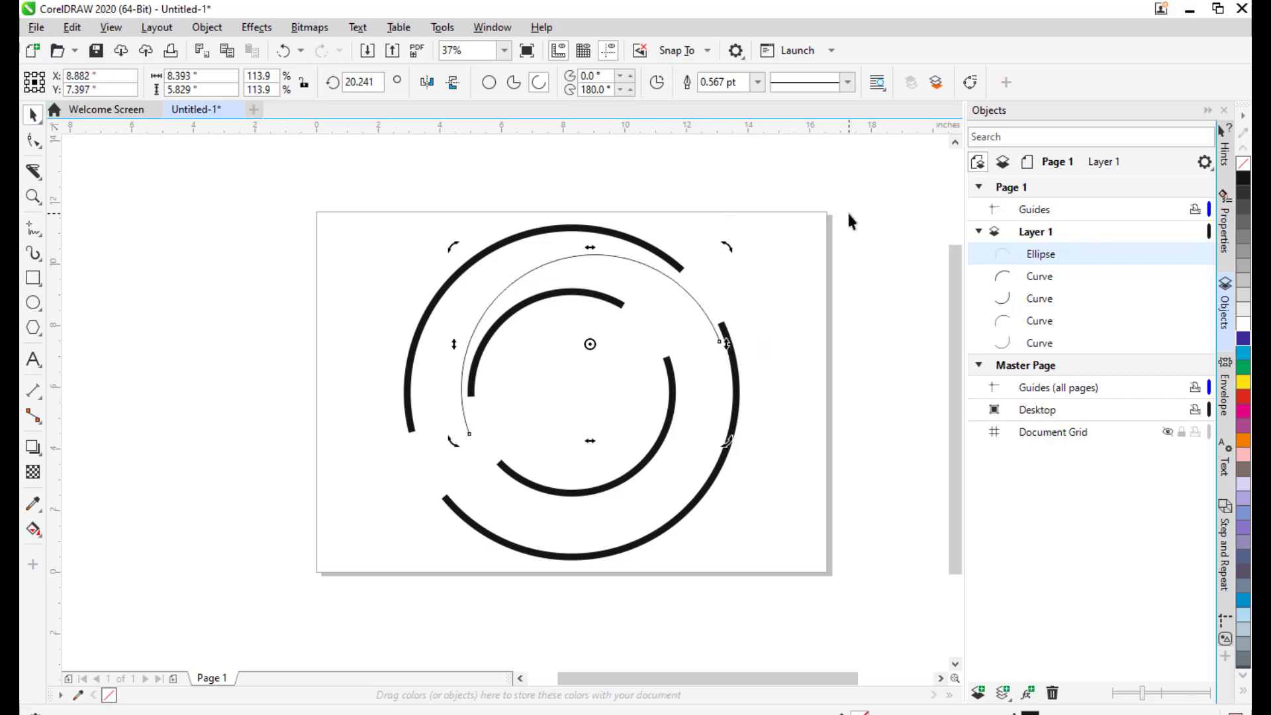
{"action": "key", "text": "p"}
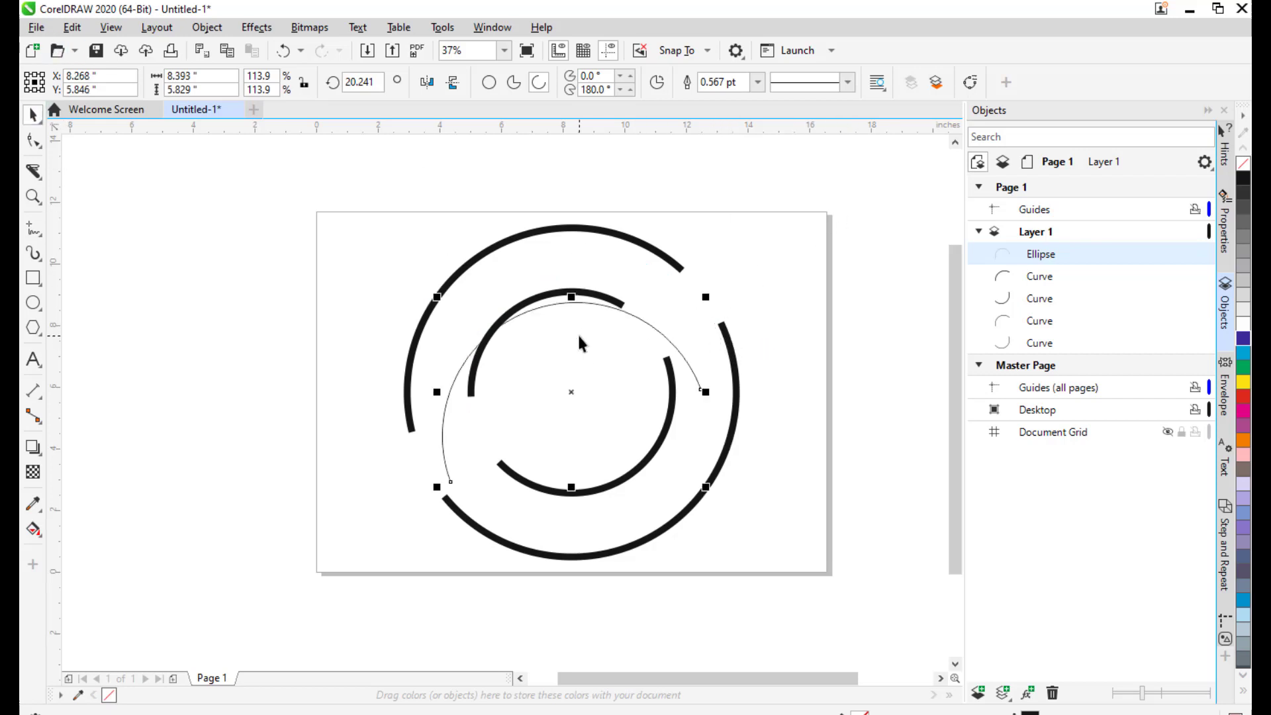
{"action": "left_click_drag", "start_coordinate": [576, 363], "coordinate": [569, 330]}
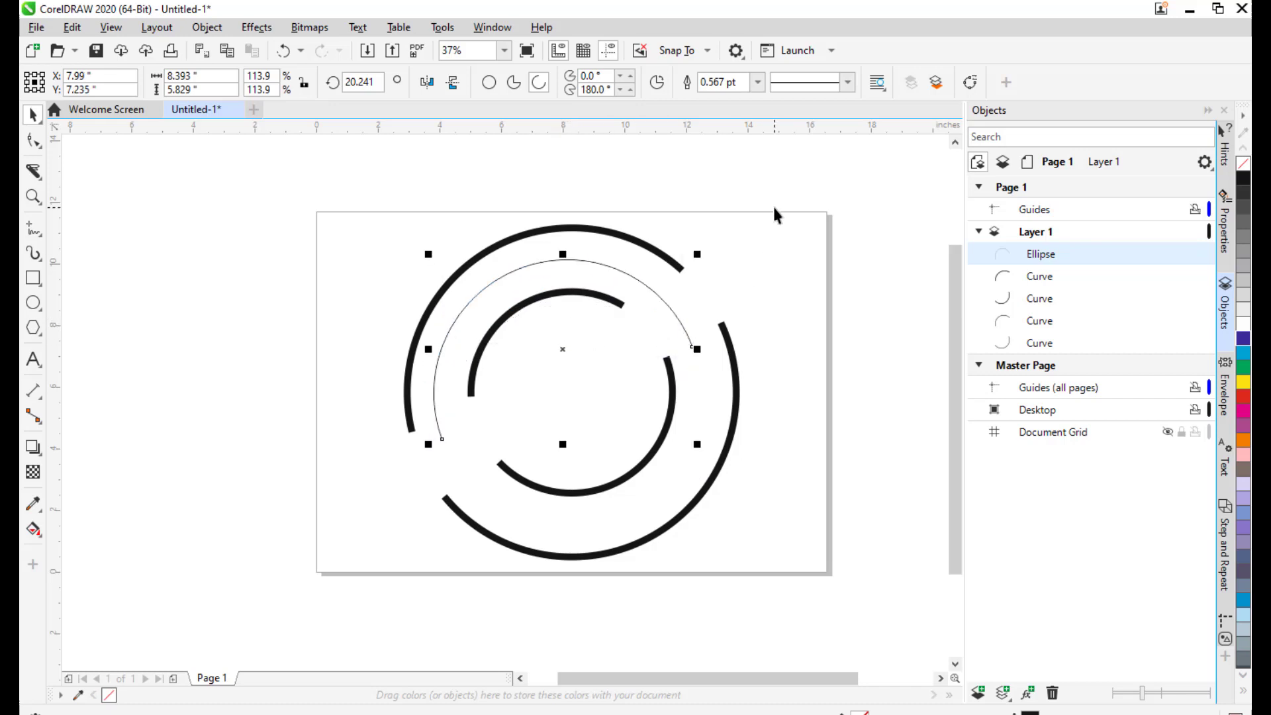
{"action": "key", "text": "Up"}
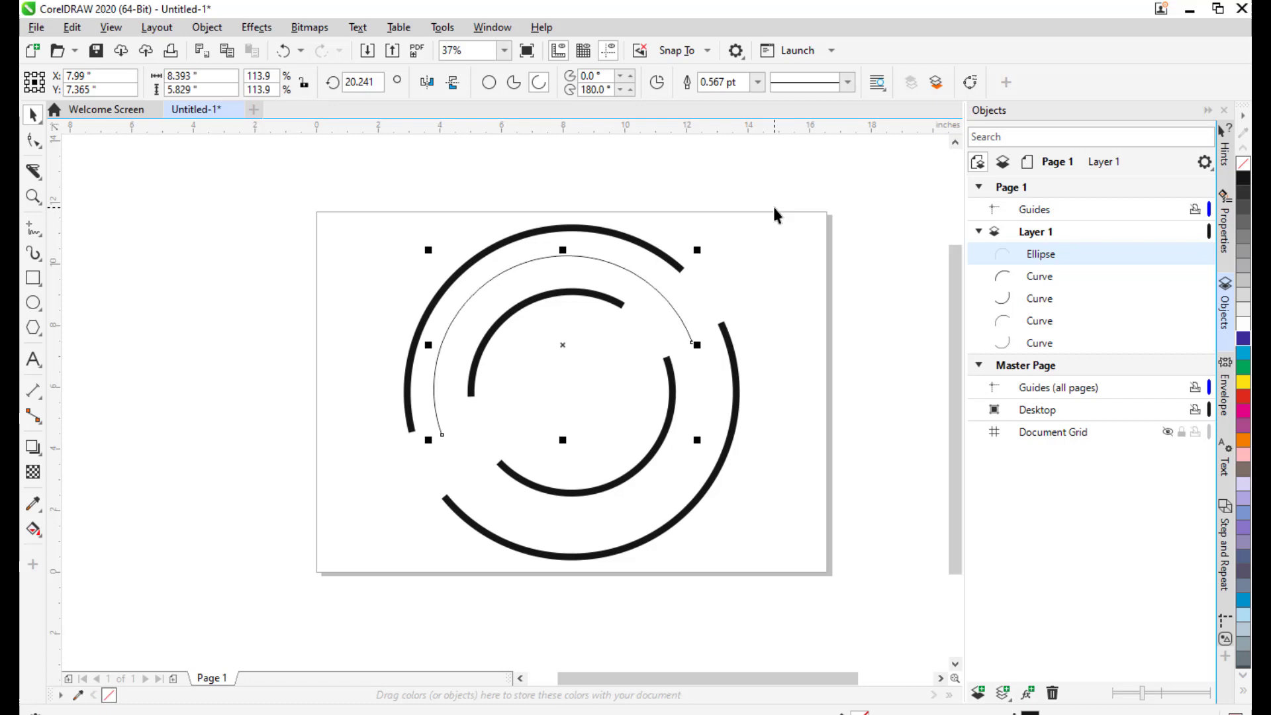
{"action": "key", "text": "Up"}
{"action": "key", "text": "Right"}
{"action": "key", "text": "Escape"}
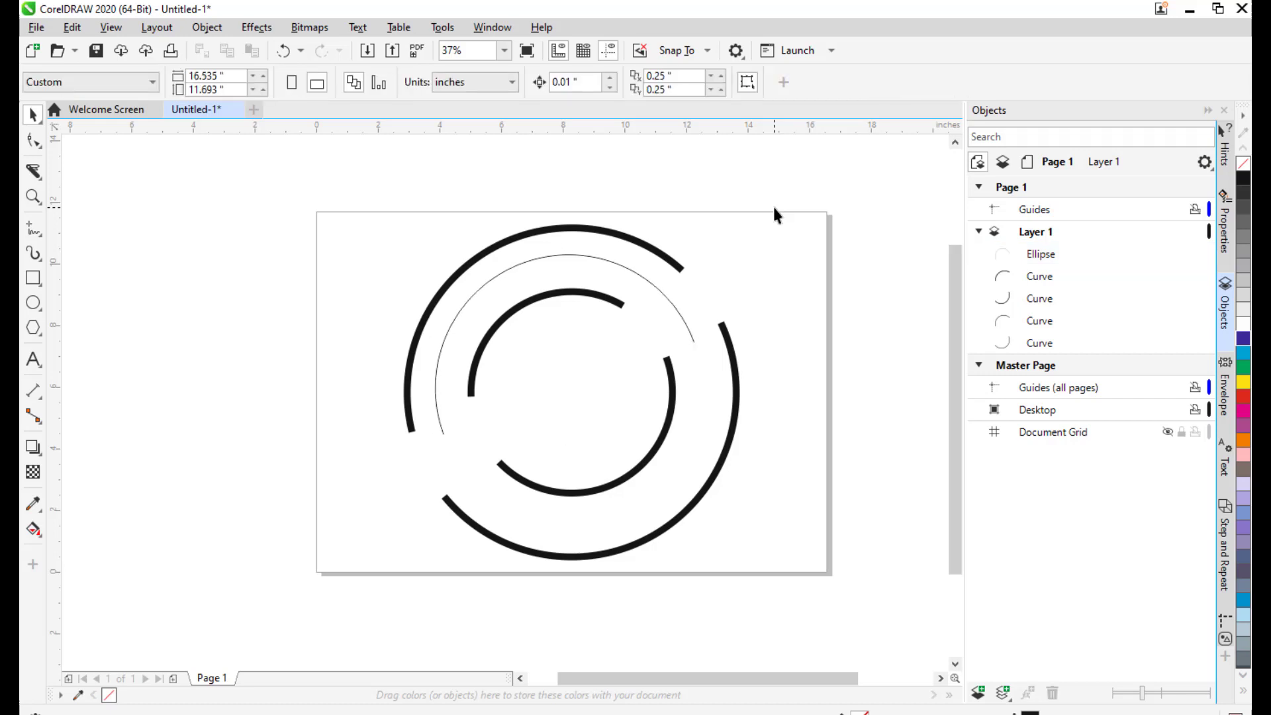
{"action": "left_click_drag", "start_coordinate": [764, 238], "coordinate": [738, 272]}
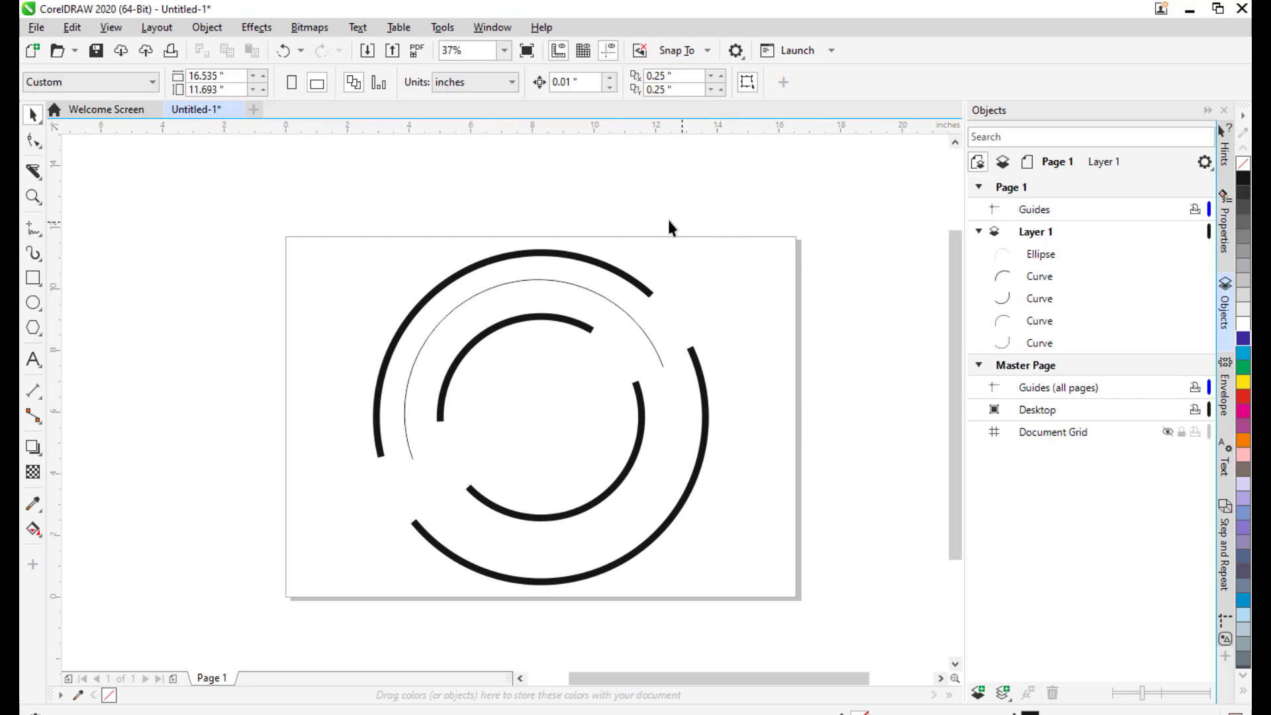
{"action": "left_click_drag", "start_coordinate": [671, 365], "coordinate": [675, 335]}
{"action": "left_click", "coordinate": [627, 288]}
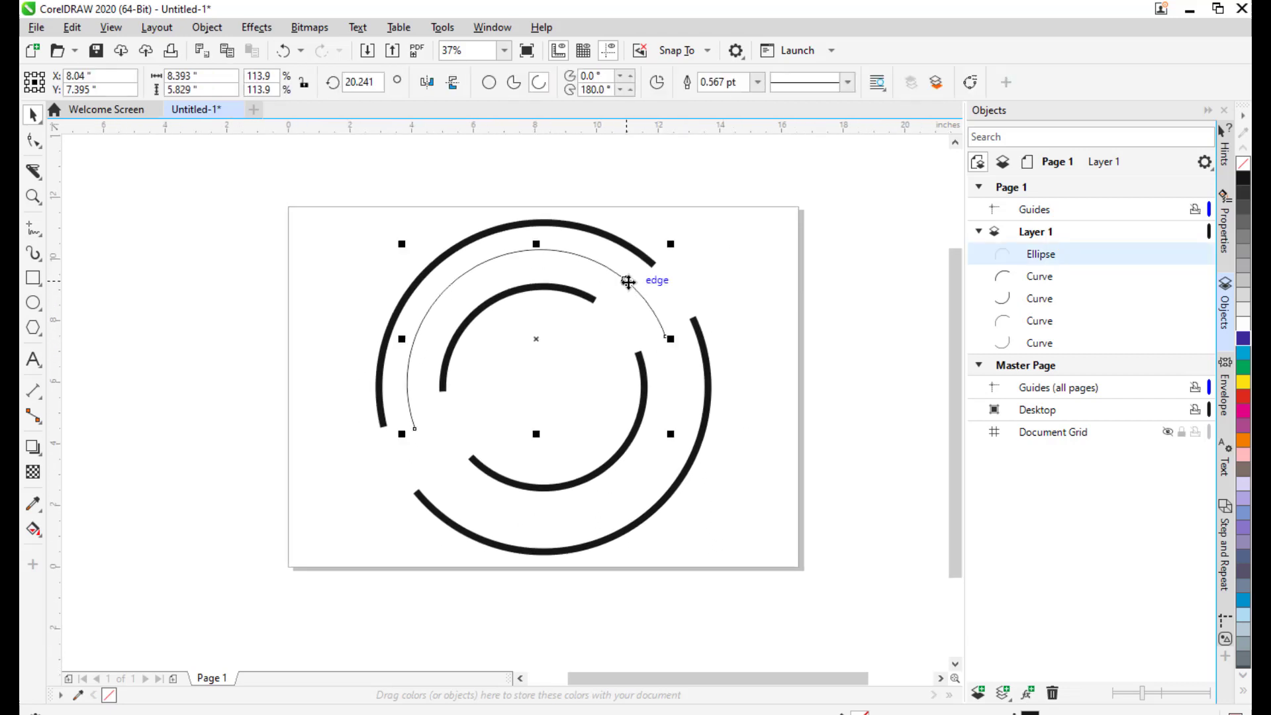
{"action": "left_click_drag", "start_coordinate": [669, 278], "coordinate": [707, 292]}
{"action": "left_click_drag", "start_coordinate": [457, 258], "coordinate": [457, 291]}
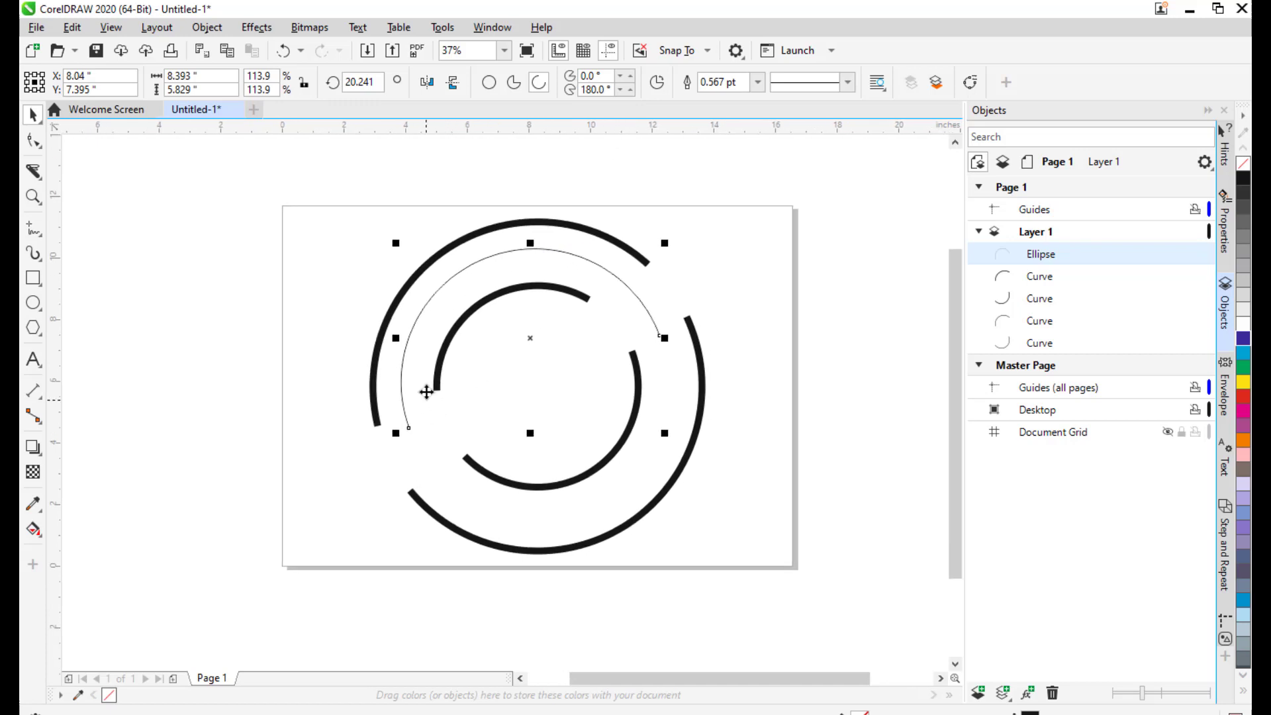
{"action": "left_click_drag", "start_coordinate": [626, 257], "coordinate": [618, 261]}
- Add the artistic text "BEST DEALS IN THE CITY" outside the arcs and enlarge it to about 39 pt
{"action": "left_click", "coordinate": [33, 359]}
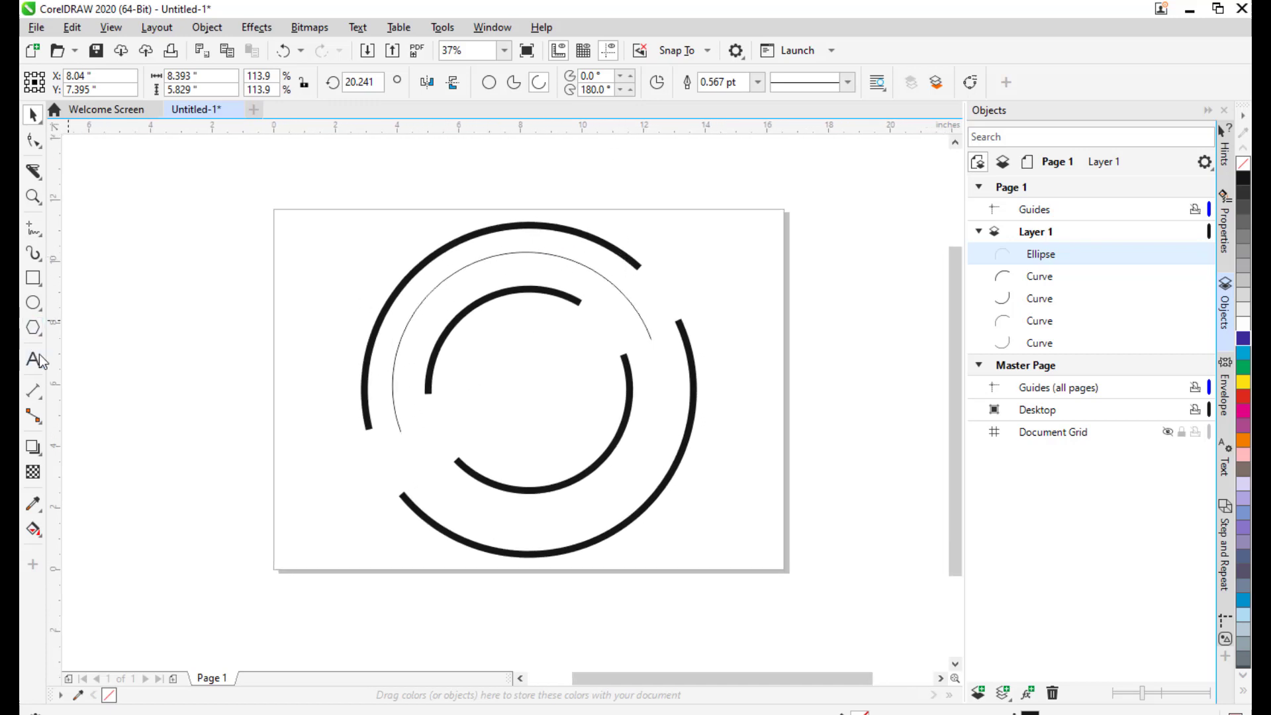
{"action": "left_click", "coordinate": [758, 303]}
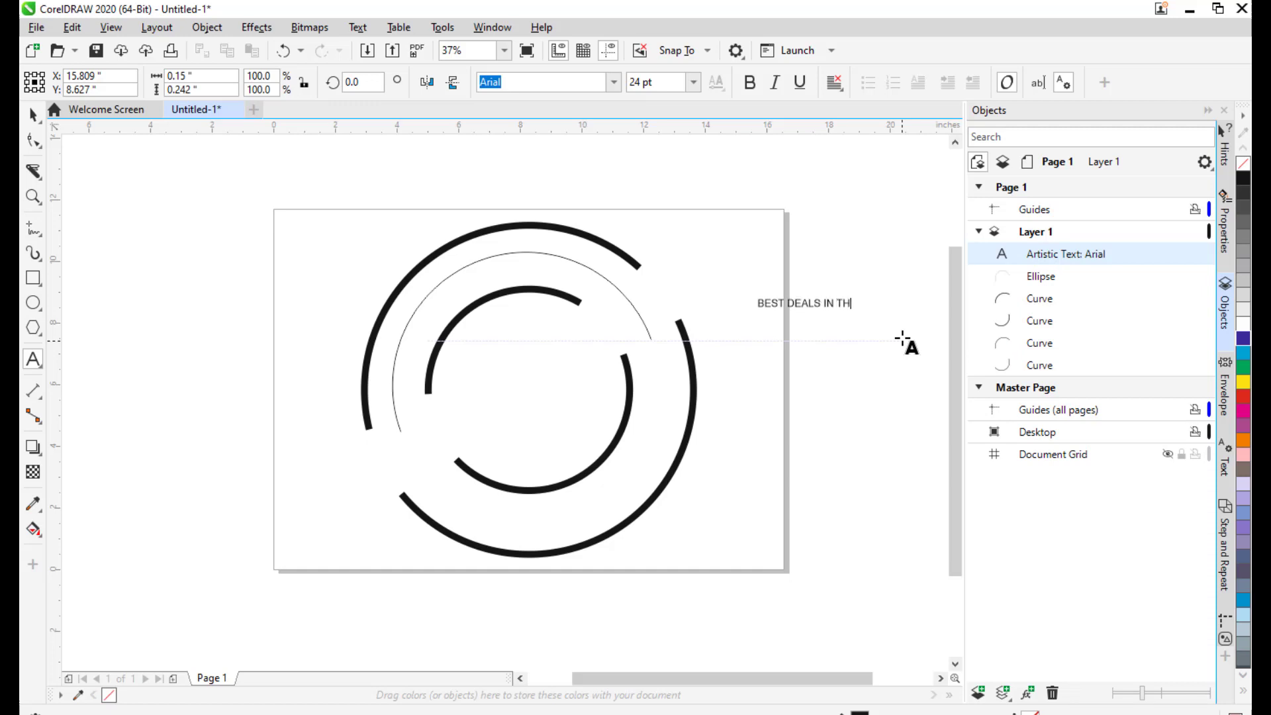
{"action": "key", "text": "ctrl+space"}
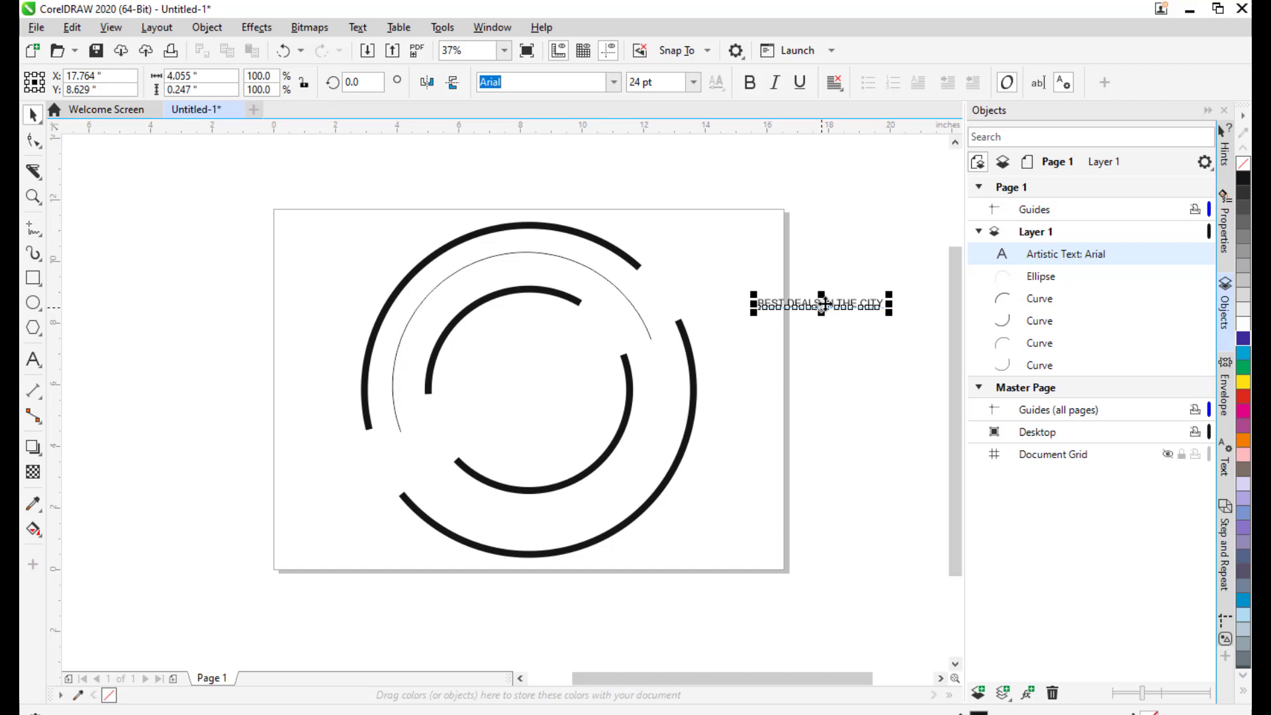
{"action": "left_click_drag", "start_coordinate": [819, 304], "coordinate": [887, 226]}
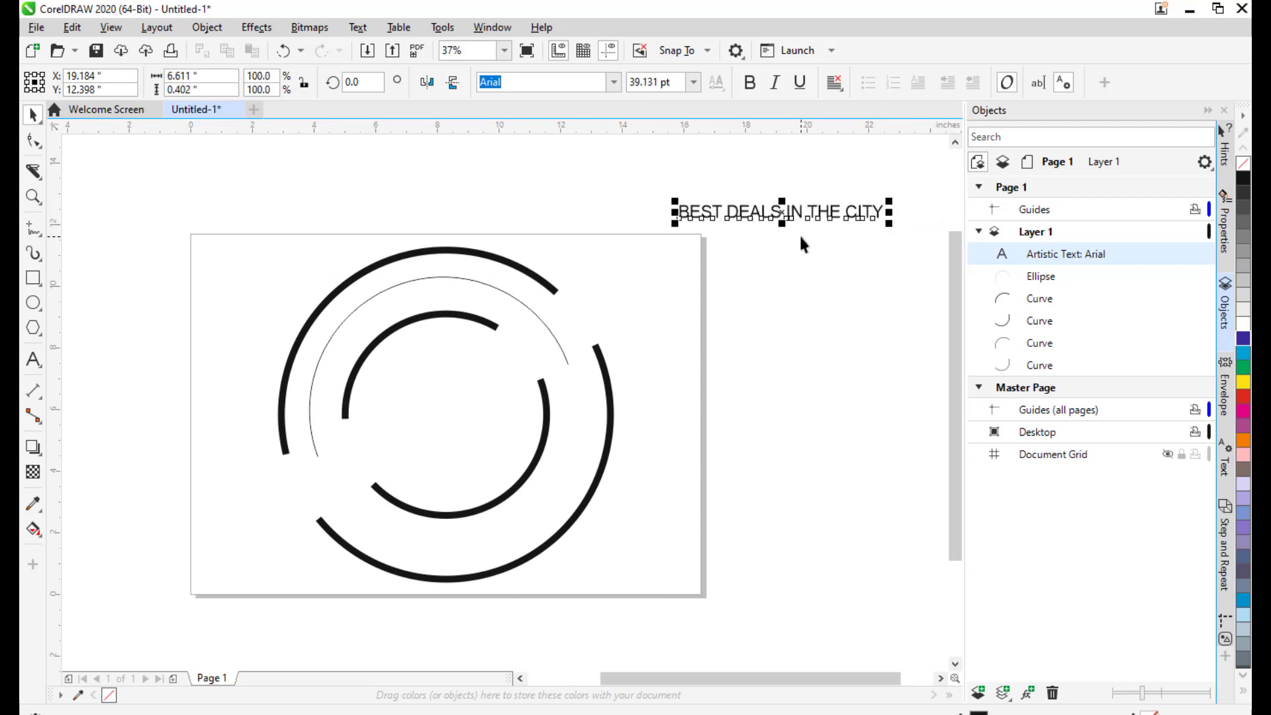
- Set the font of the "BEST DEALS IN THE CITY" text to Gill Sans Ultra Bold
{"action": "type", "text": "Gill Sans Ultra Bold"}
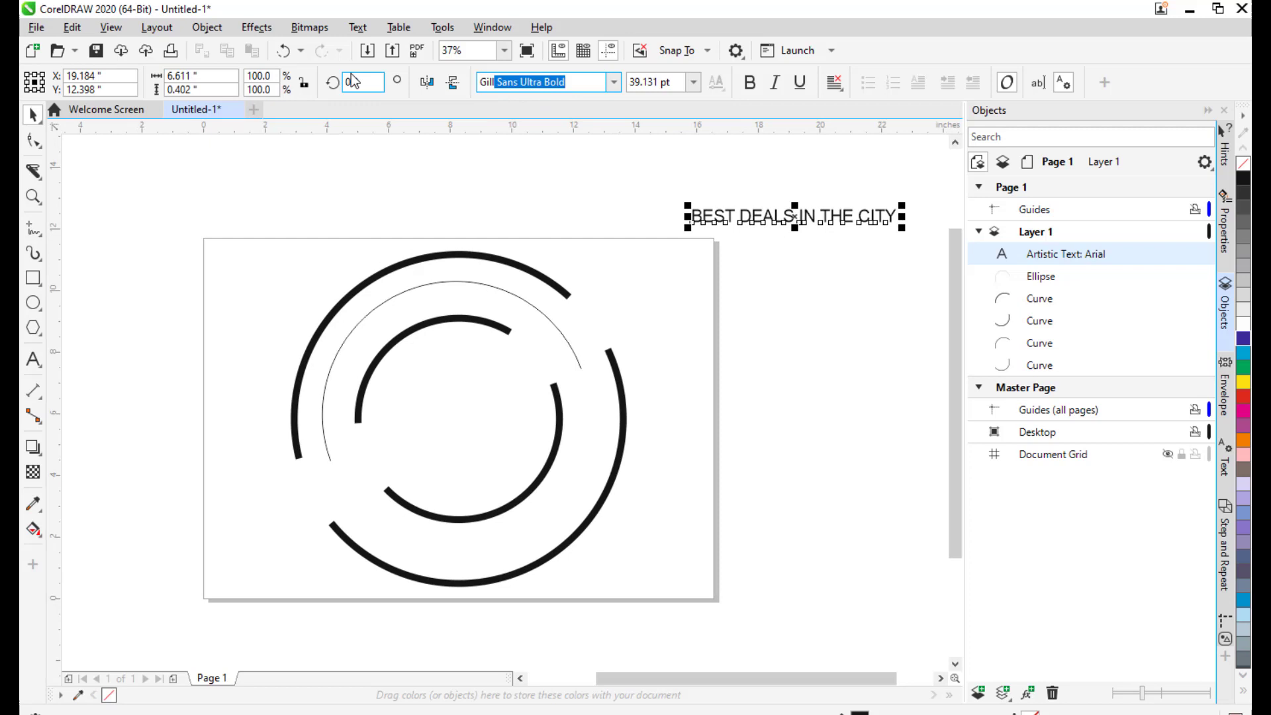
{"action": "key", "text": "End"}
{"action": "key", "text": "Return"}
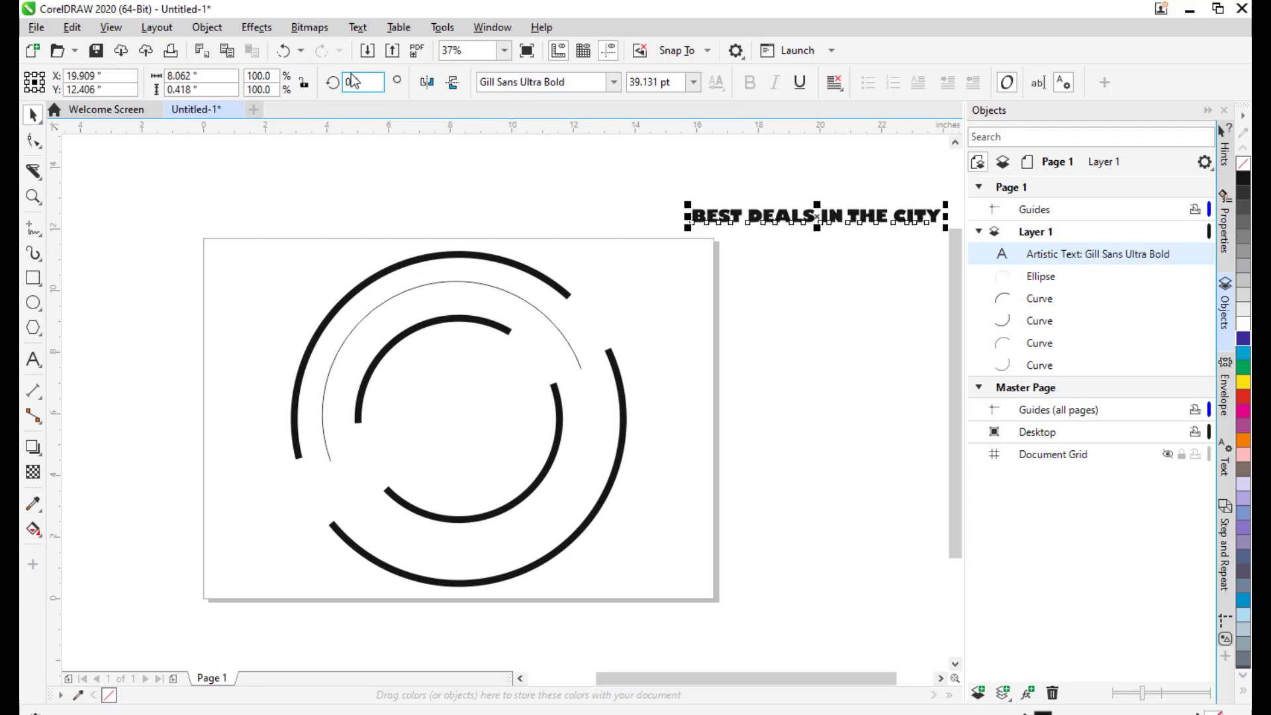
- Enlarge the text to about 46 pt and place it above the upper-right part of the page
{"action": "left_click_drag", "start_coordinate": [820, 218], "coordinate": [565, 204]}
{"action": "left_click_drag", "start_coordinate": [688, 185], "coordinate": [710, 184]}
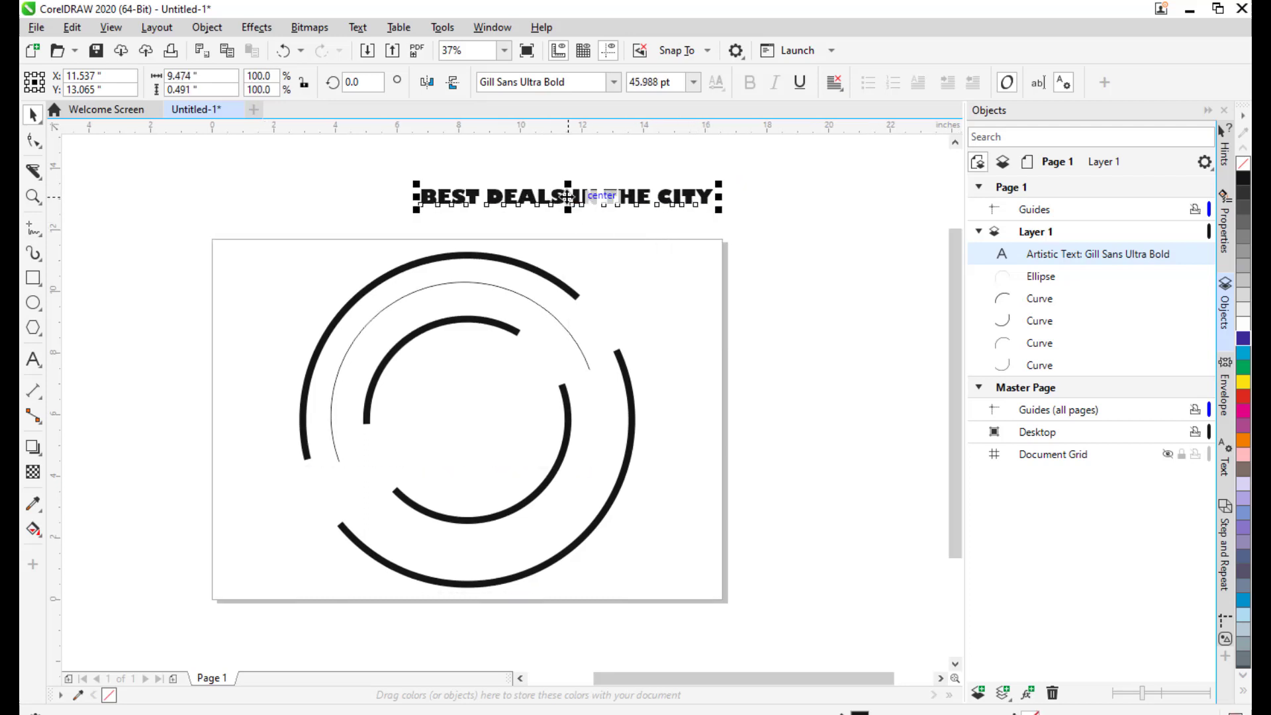
{"action": "left_click_drag", "start_coordinate": [558, 199], "coordinate": [667, 199]}
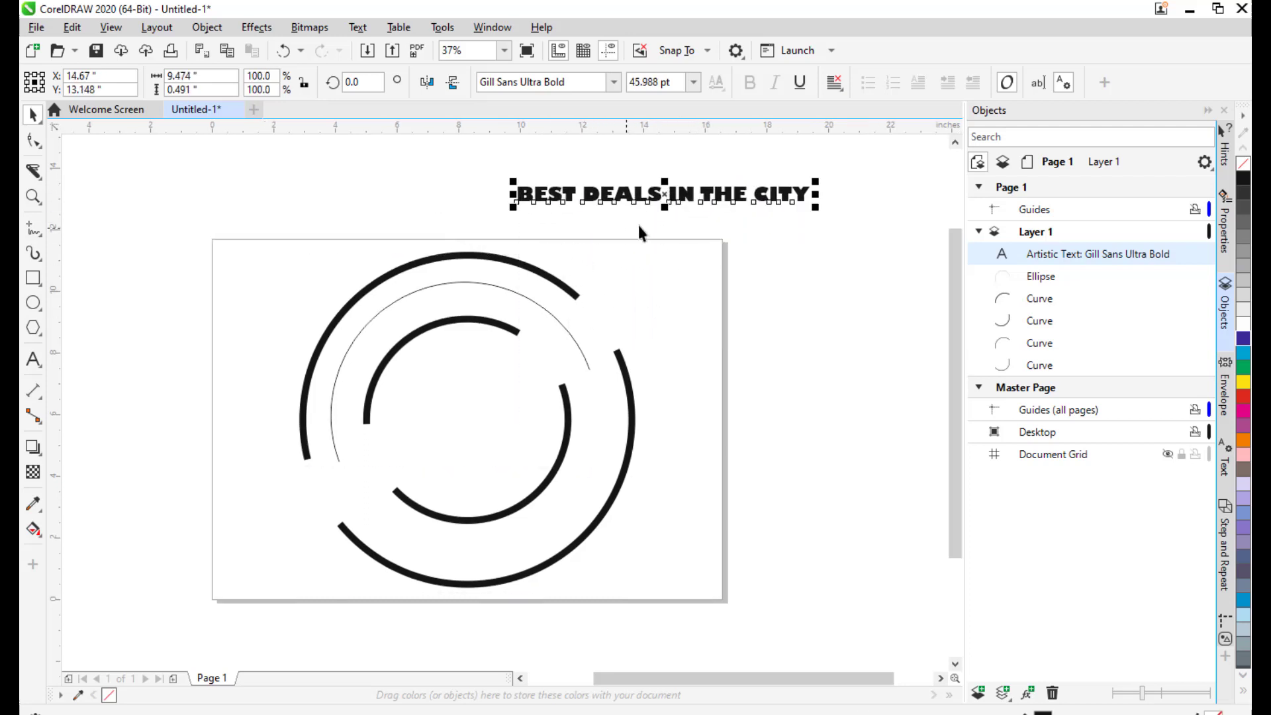
- Fit the "BEST DEALS IN THE CITY" text to the thin guide arc and offset it 2.05" along the path
{"action": "left_click", "coordinate": [568, 331], "text": "shift"}
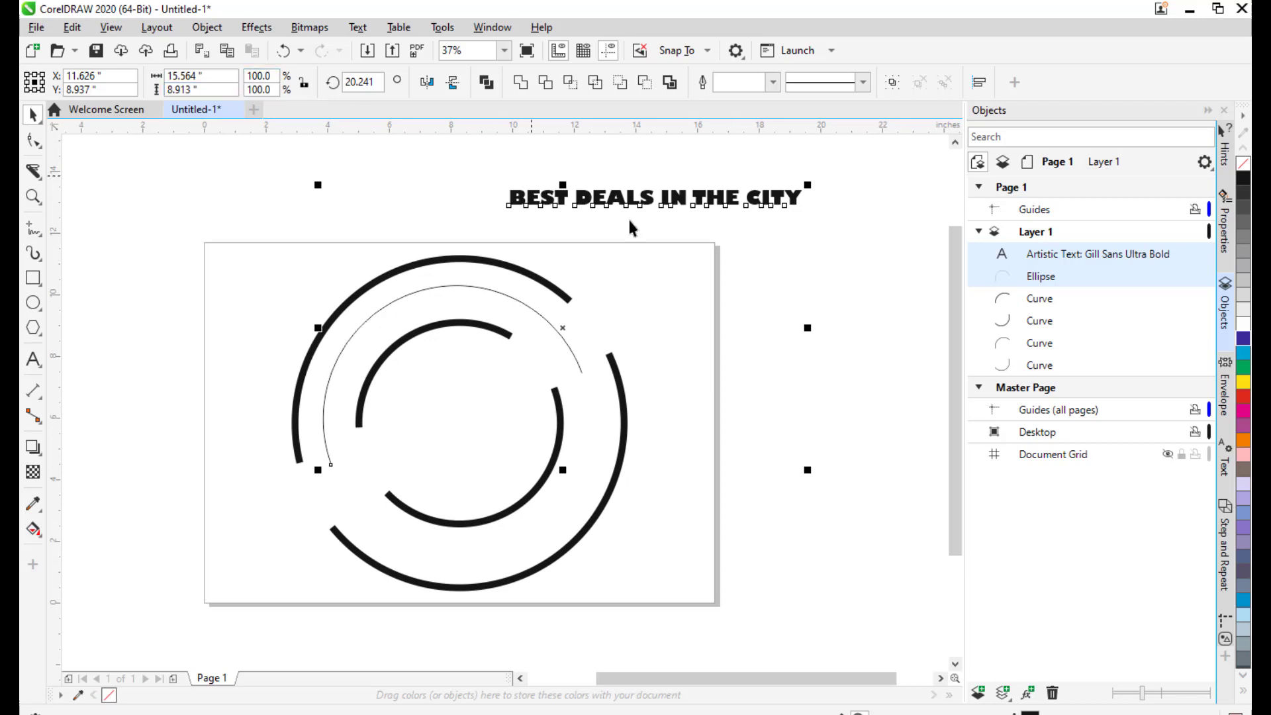
{"action": "left_click_drag", "start_coordinate": [531, 284], "coordinate": [546, 290]}
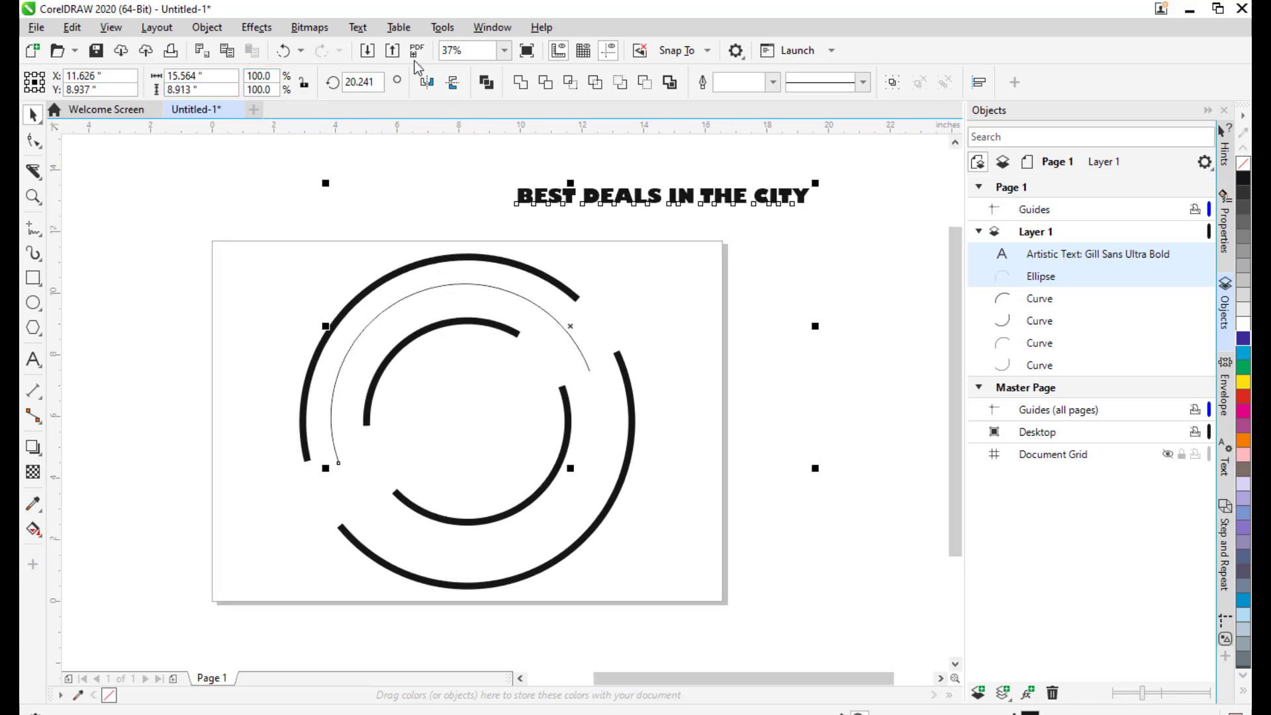
{"action": "left_click", "coordinate": [357, 27]}
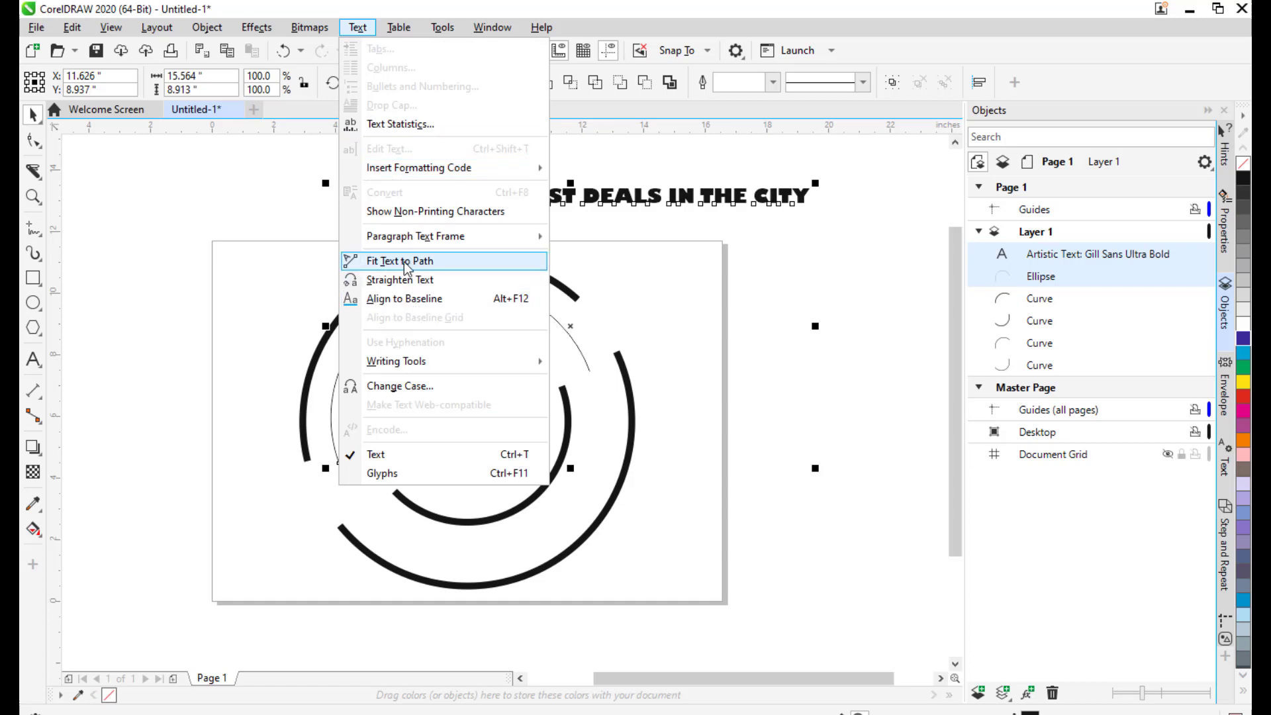
{"action": "left_click", "coordinate": [427, 261]}
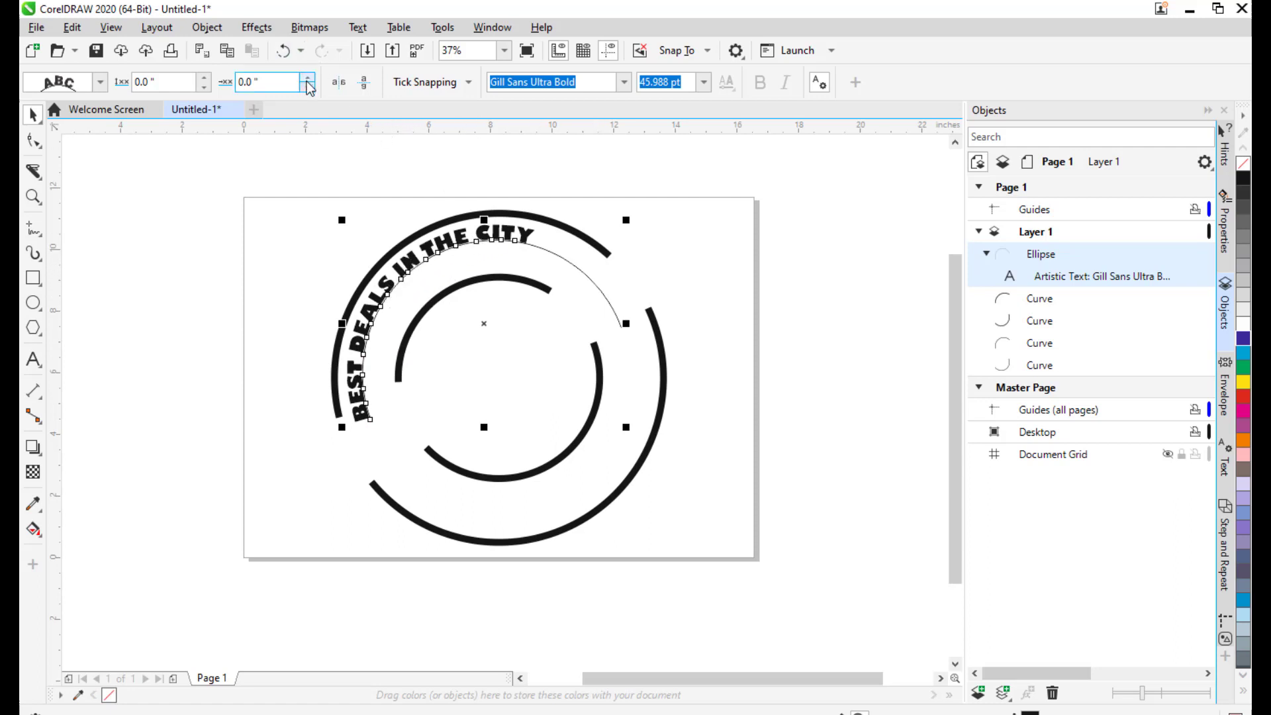
{"action": "left_click_drag", "start_coordinate": [306, 82], "coordinate": [336, 49]}
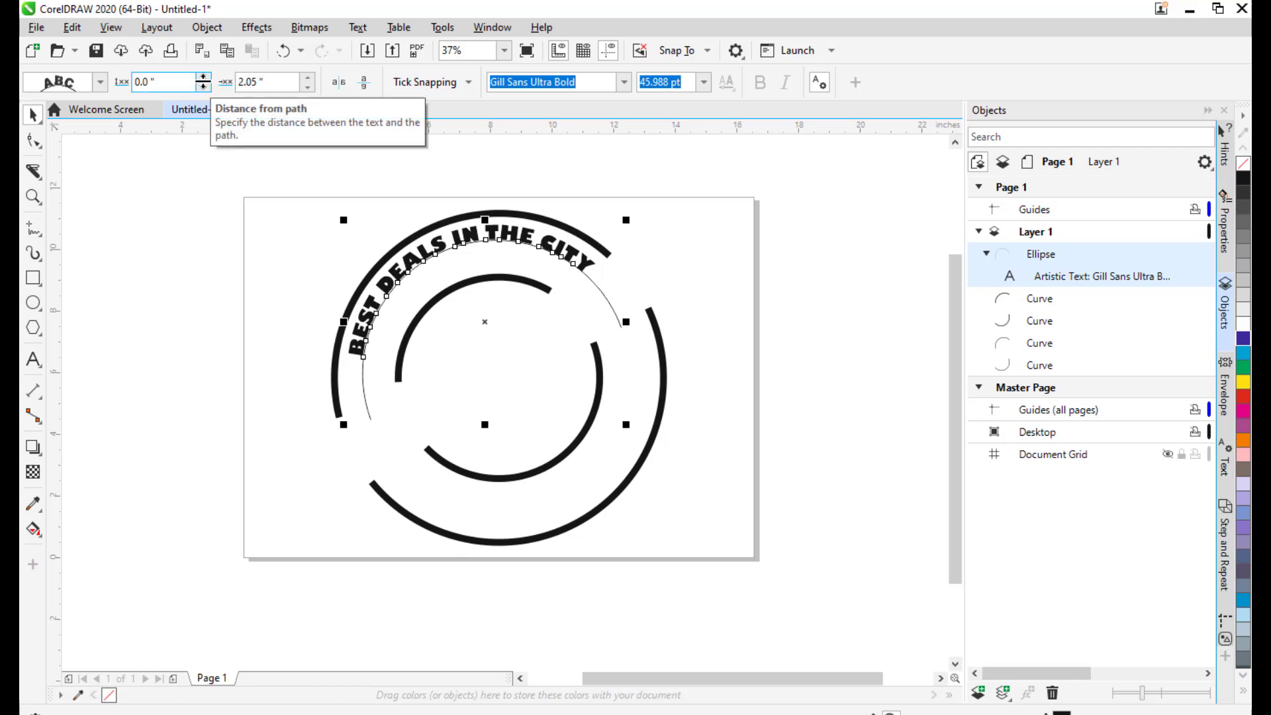
- Set the curved text's distance from the guide arc to -0.25", so it sits between the thick arcs
{"action": "left_click", "coordinate": [205, 77]}
{"action": "left_click", "coordinate": [209, 85]}
{"action": "left_click", "coordinate": [209, 84]}
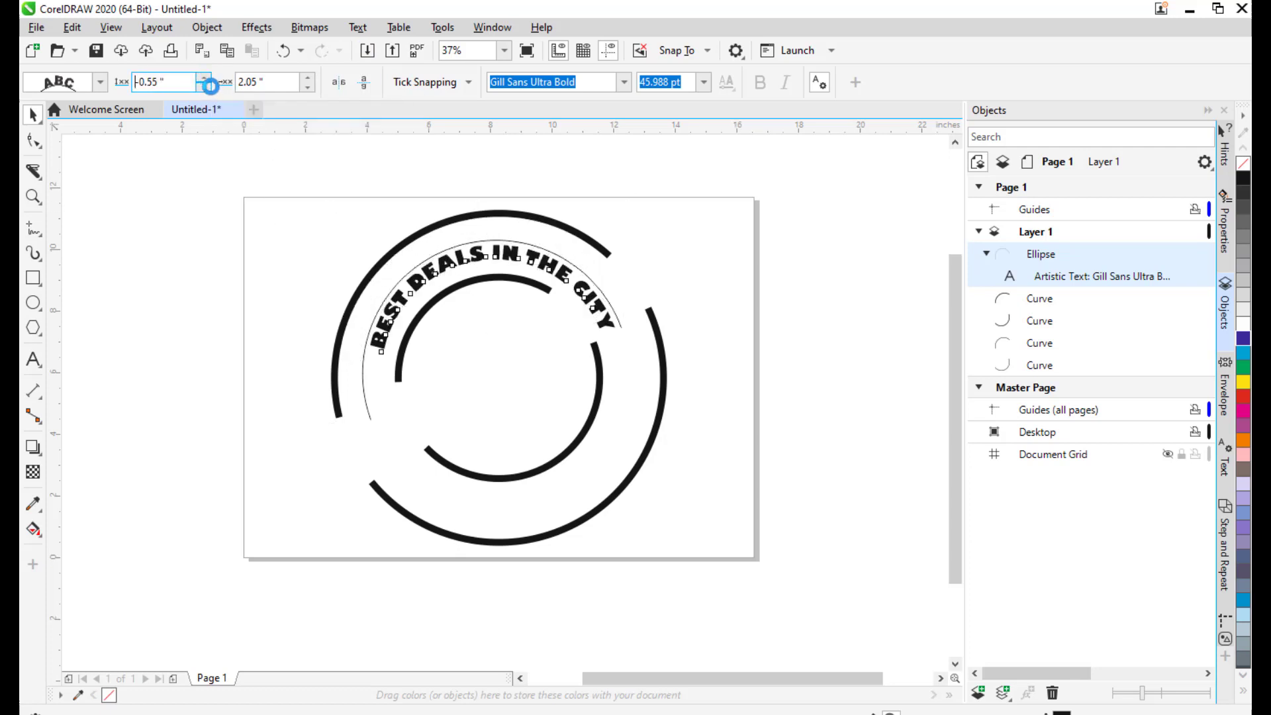
{"action": "left_click", "coordinate": [209, 85]}
{"action": "left_click", "coordinate": [209, 85]}
{"action": "left_click", "coordinate": [209, 86]}
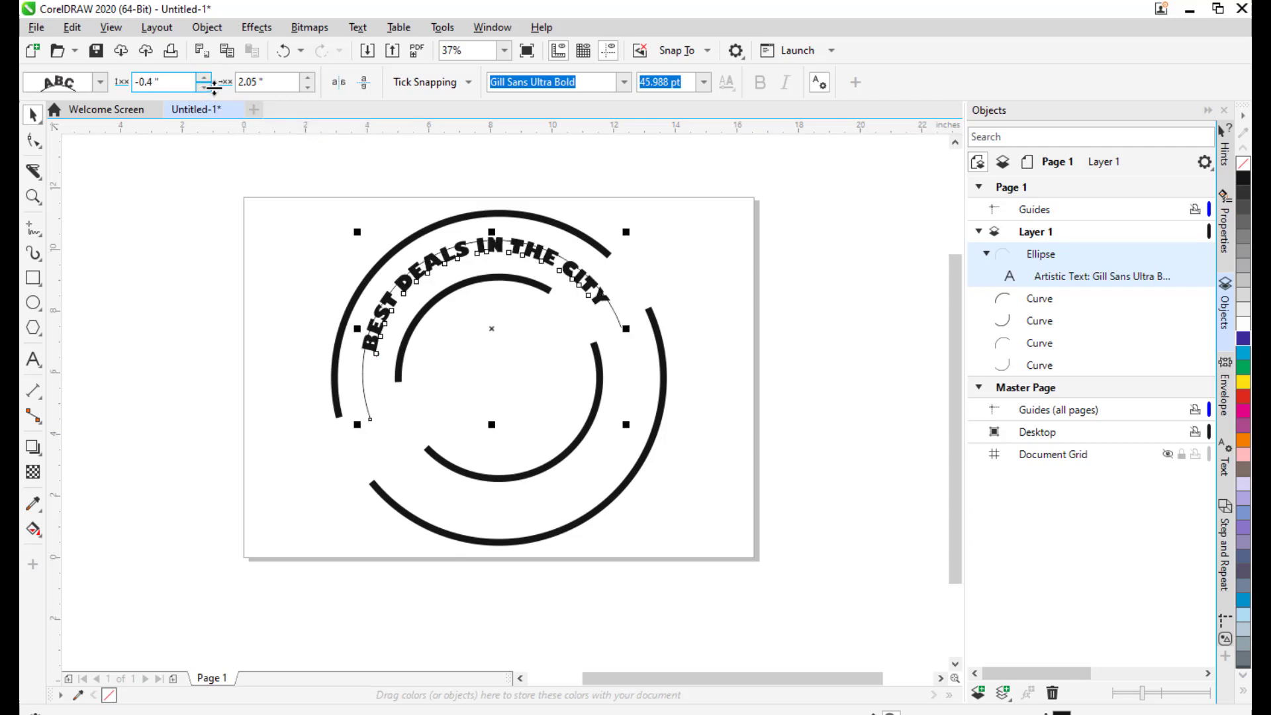
{"action": "left_click", "coordinate": [211, 81]}
{"action": "left_click", "coordinate": [211, 80]}
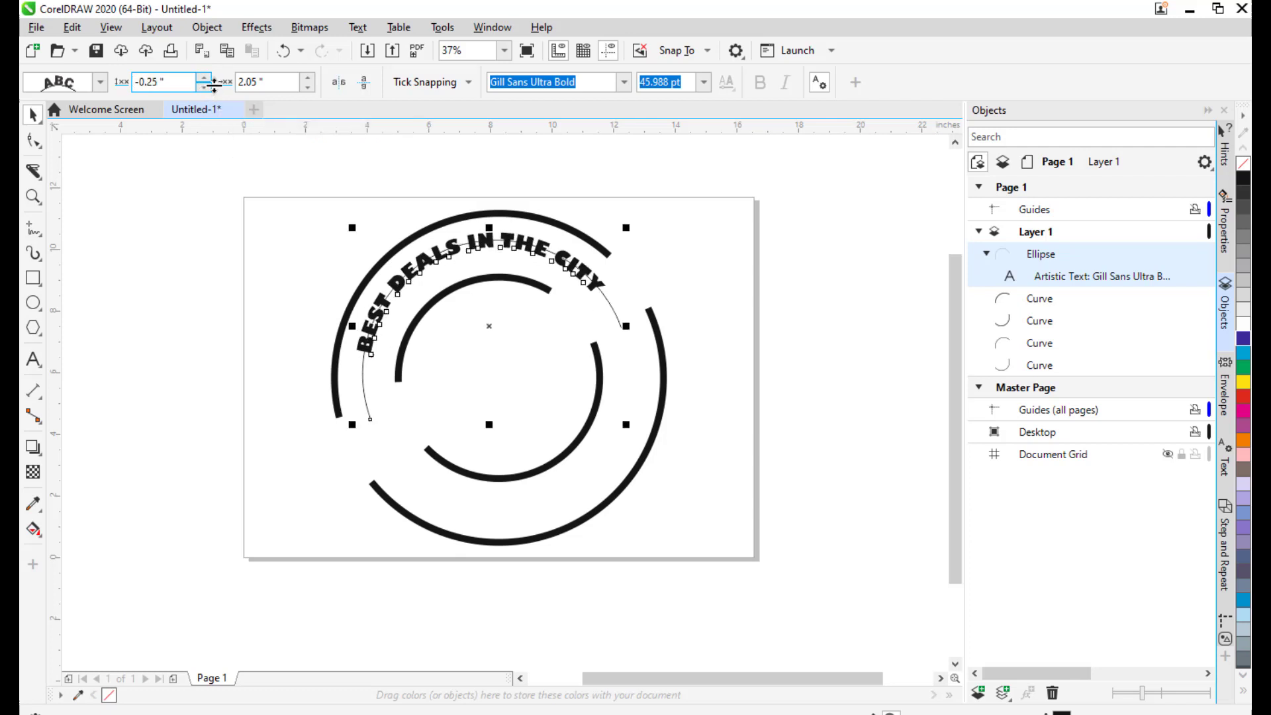
- Set the curved text's offset along the guide arc to 1.35" and deselect it
{"action": "left_click", "coordinate": [307, 79]}
{"action": "left_click", "coordinate": [307, 78]}
{"action": "left_click", "coordinate": [307, 78]}
{"action": "left_click", "coordinate": [307, 78]}
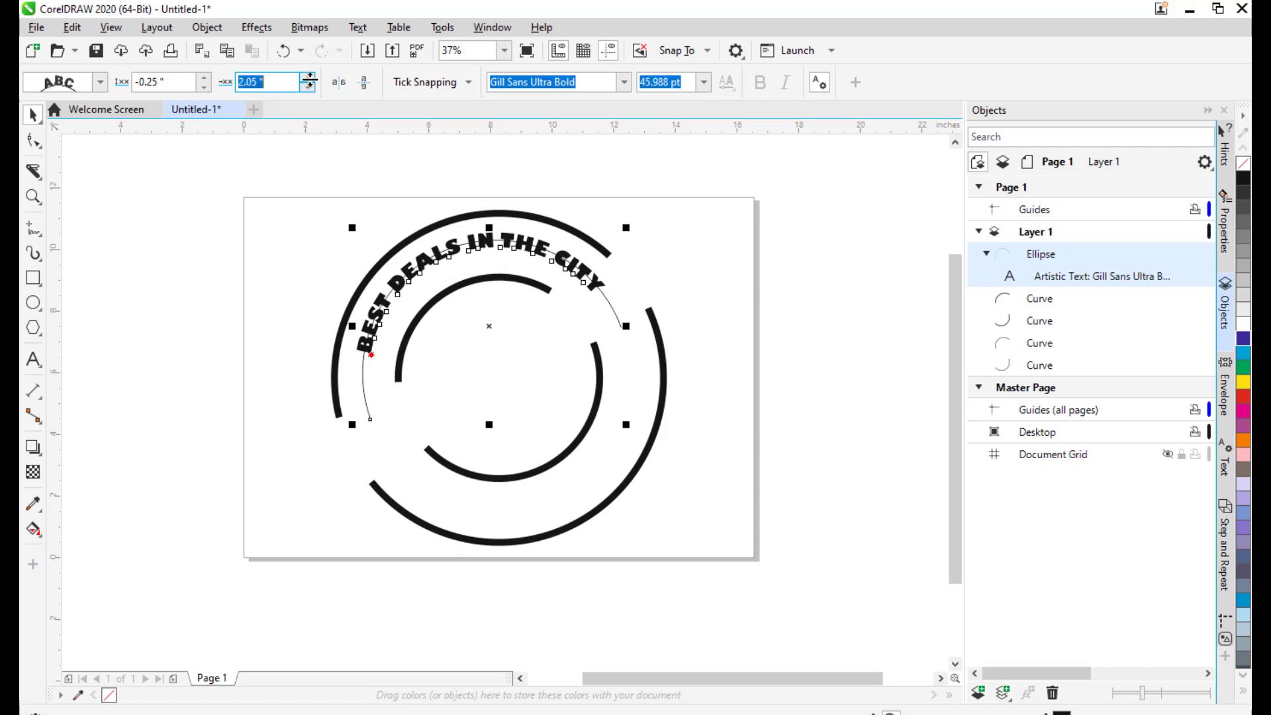
{"action": "left_click", "coordinate": [307, 87]}
{"action": "left_click", "coordinate": [307, 86]}
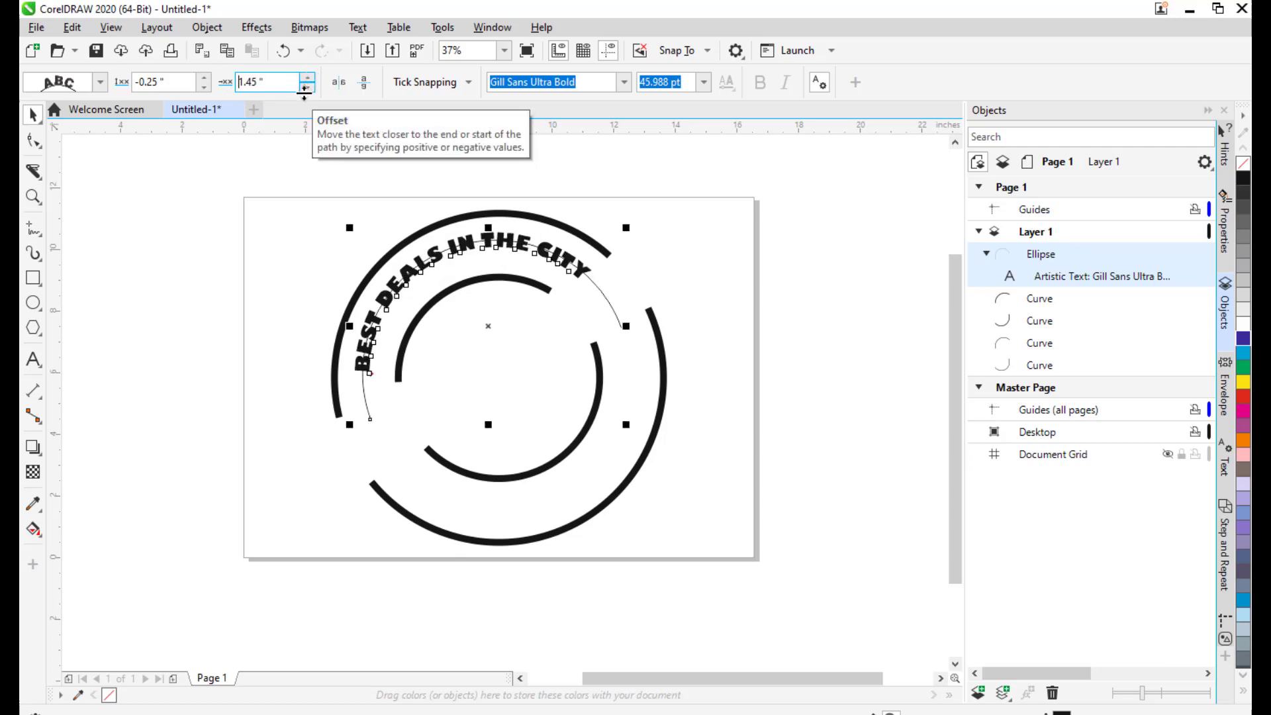
{"action": "left_click", "coordinate": [306, 87]}
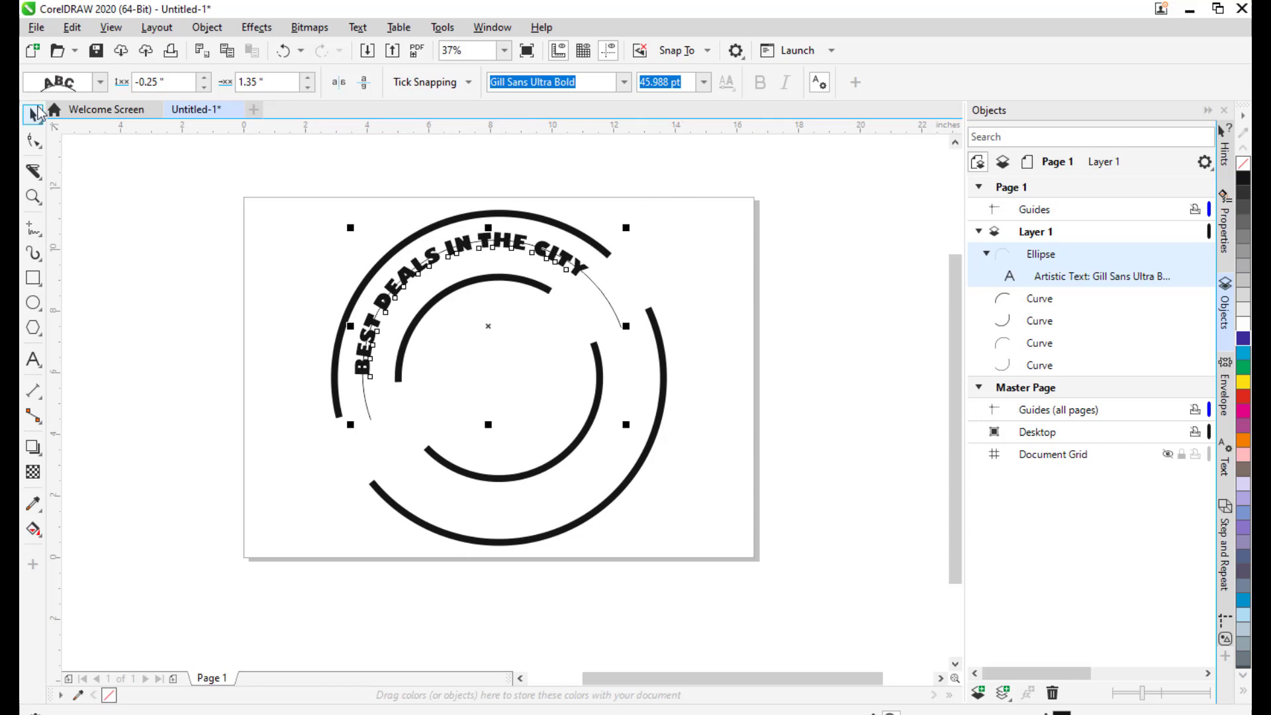
{"action": "left_click", "coordinate": [268, 237]}
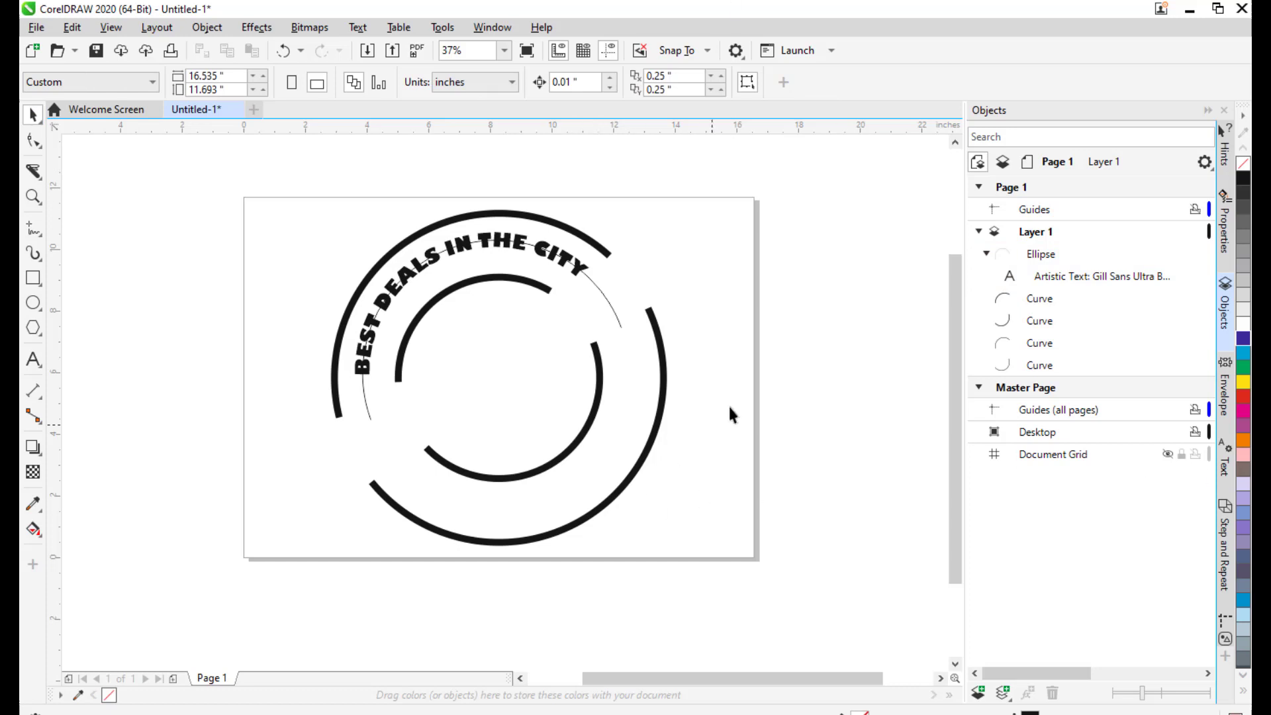
{"action": "left_click_drag", "start_coordinate": [758, 339], "coordinate": [715, 283]}
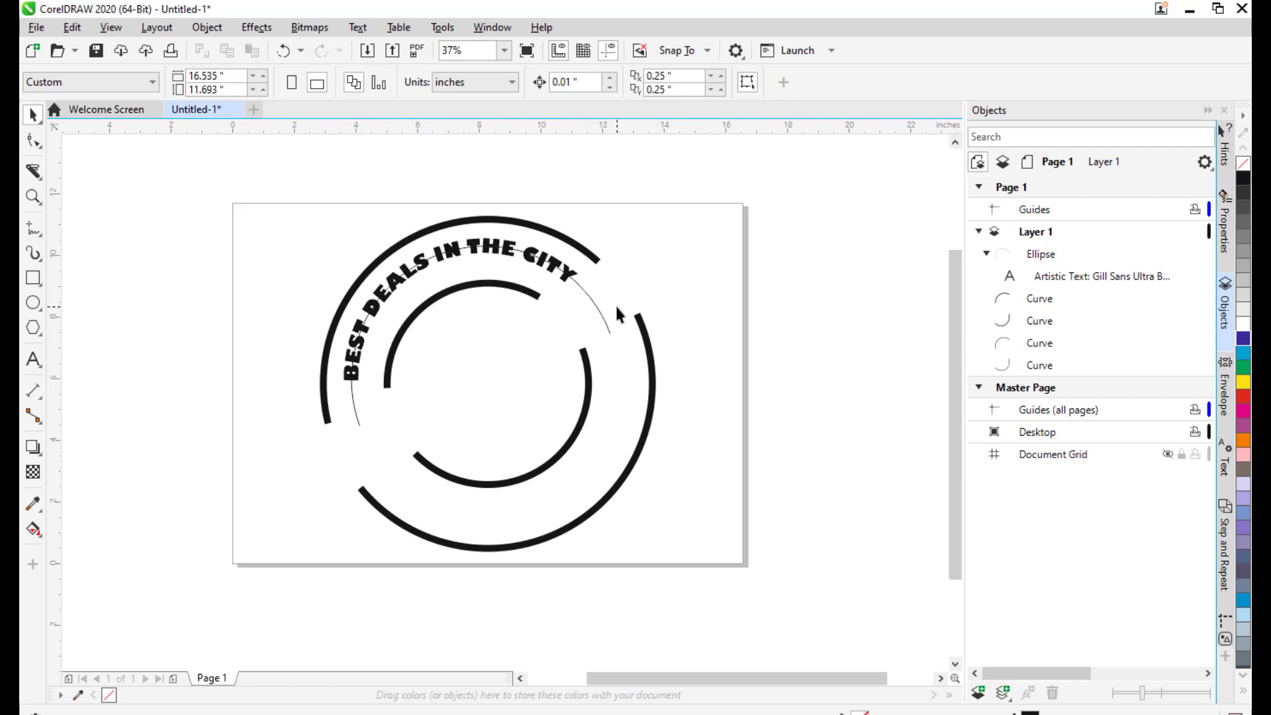
{"action": "left_click_drag", "start_coordinate": [667, 272], "coordinate": [637, 285]}
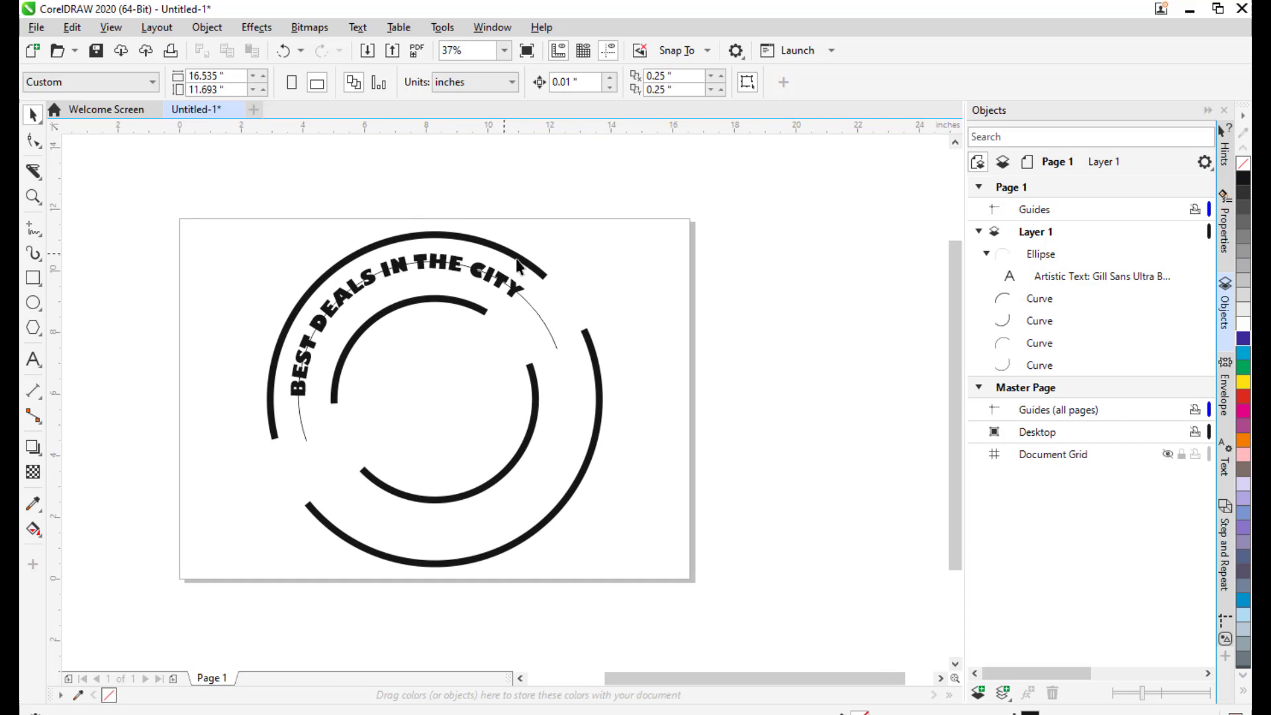
{"action": "left_click_drag", "start_coordinate": [557, 294], "coordinate": [589, 267]}
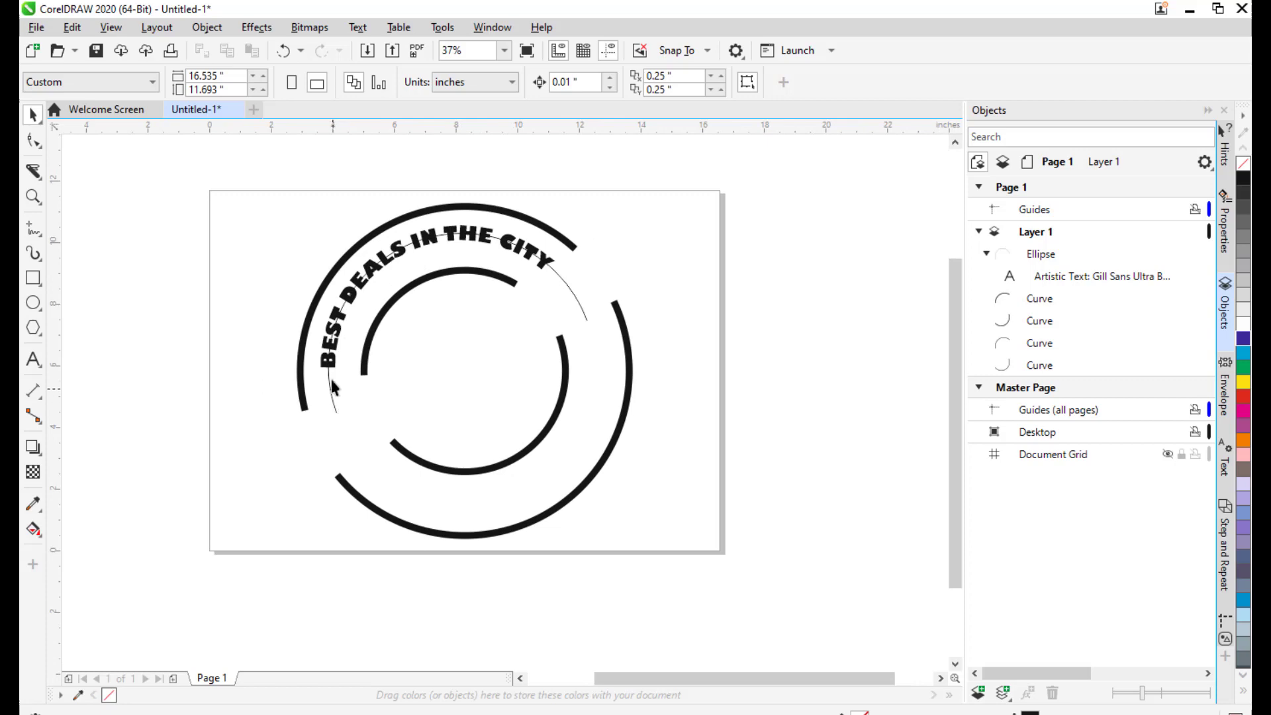
{"action": "left_click_drag", "start_coordinate": [413, 323], "coordinate": [439, 329]}
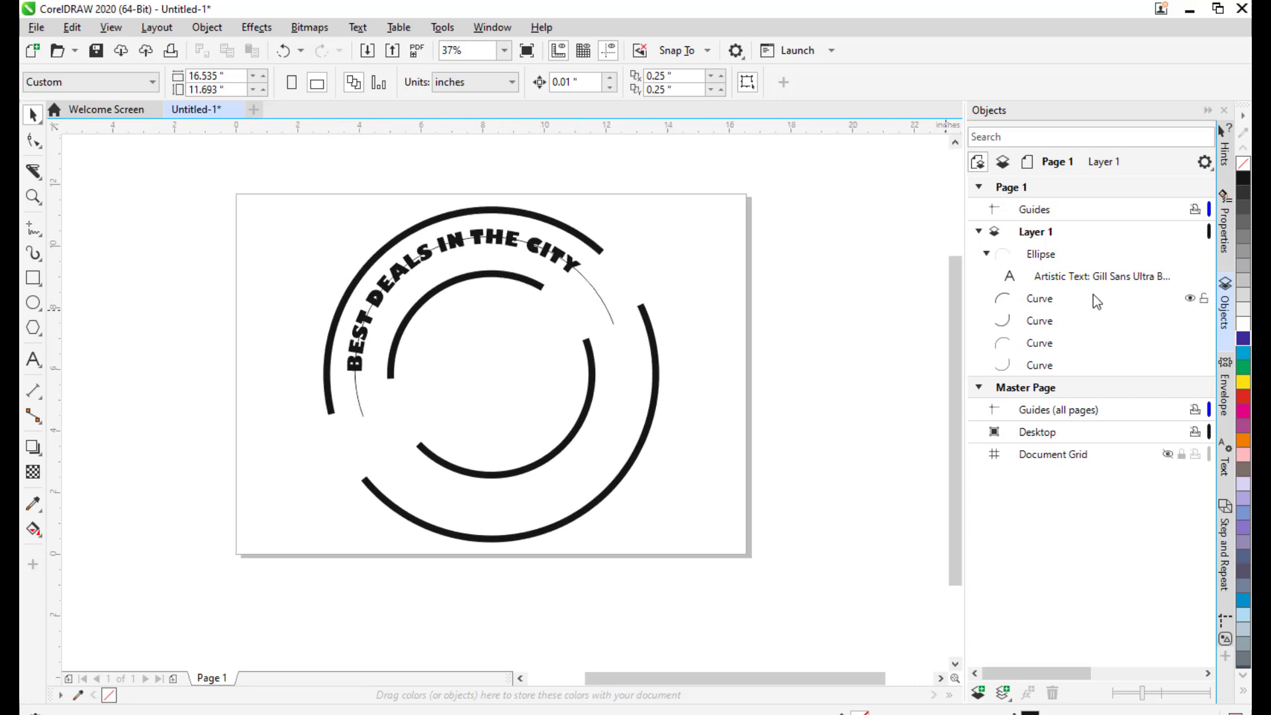
{"action": "left_click", "coordinate": [1052, 275]}
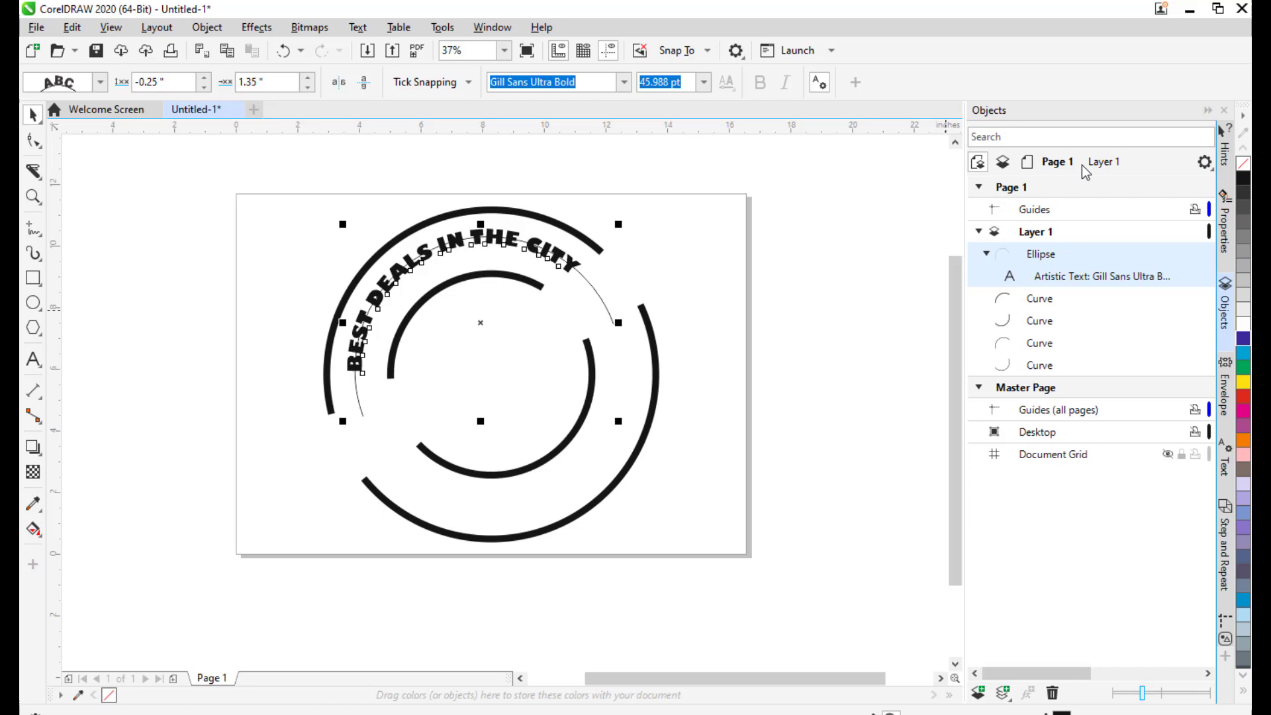
{"action": "left_click", "coordinate": [493, 29]}
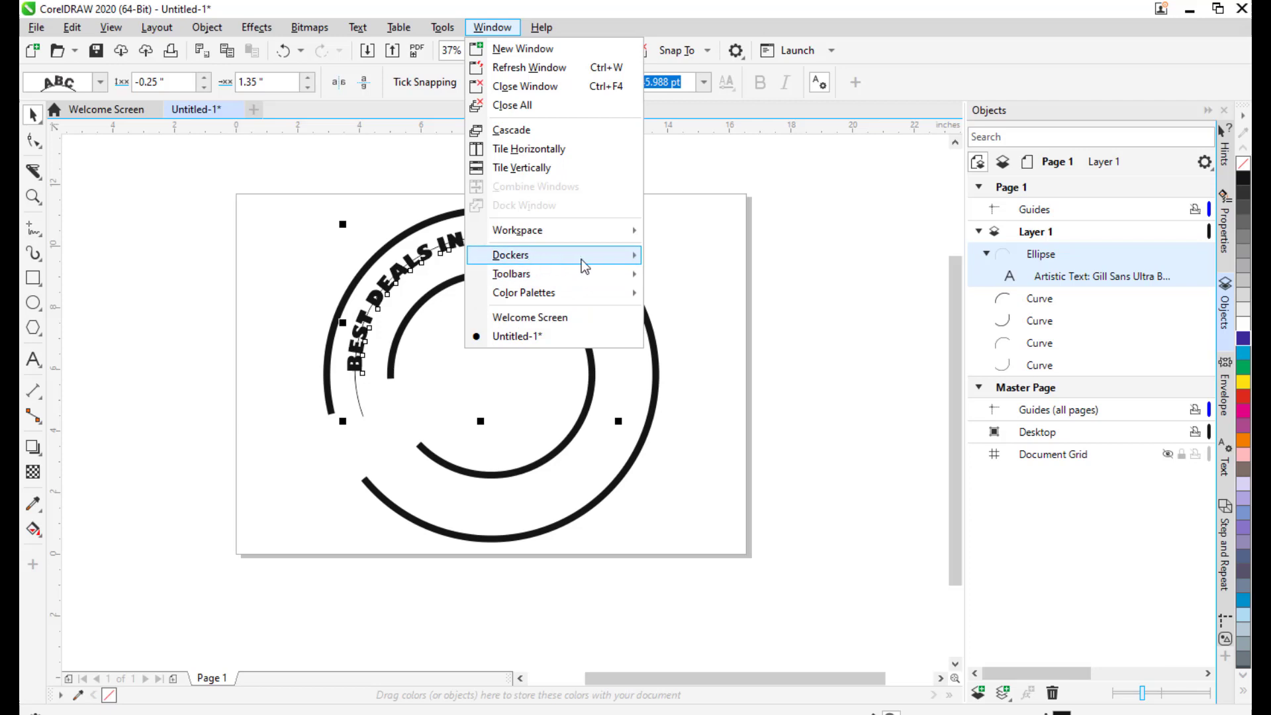
{"action": "mouse_move", "coordinate": [556, 258]}
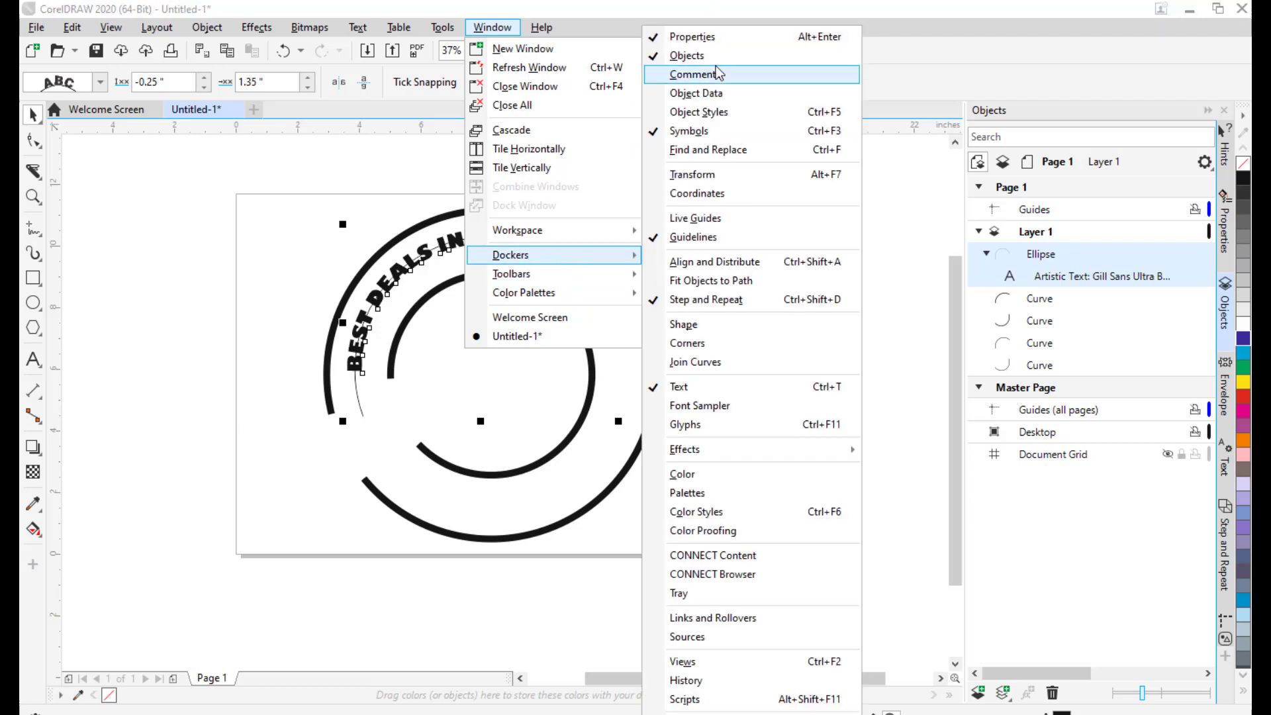
{"action": "left_click", "coordinate": [979, 74]}
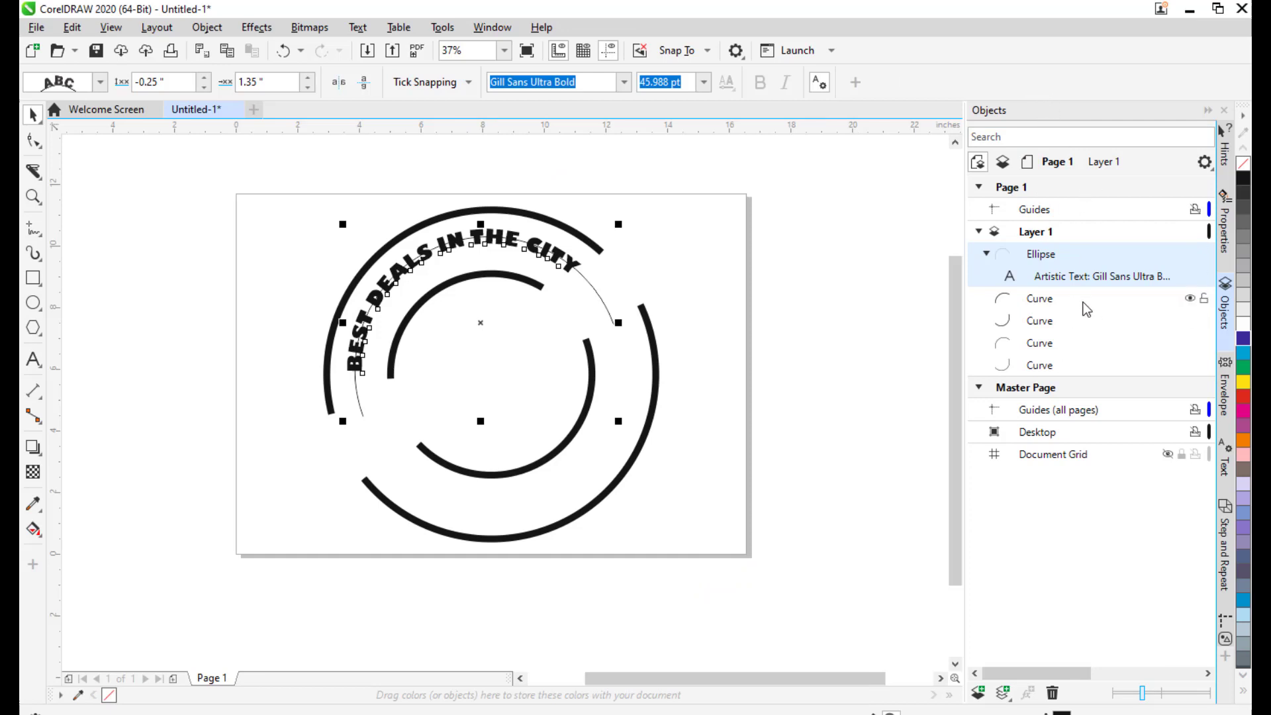
- Convert the fitted text and its thin guide arc to curves, and delete the guide arc
{"action": "right_click", "coordinate": [1048, 258]}
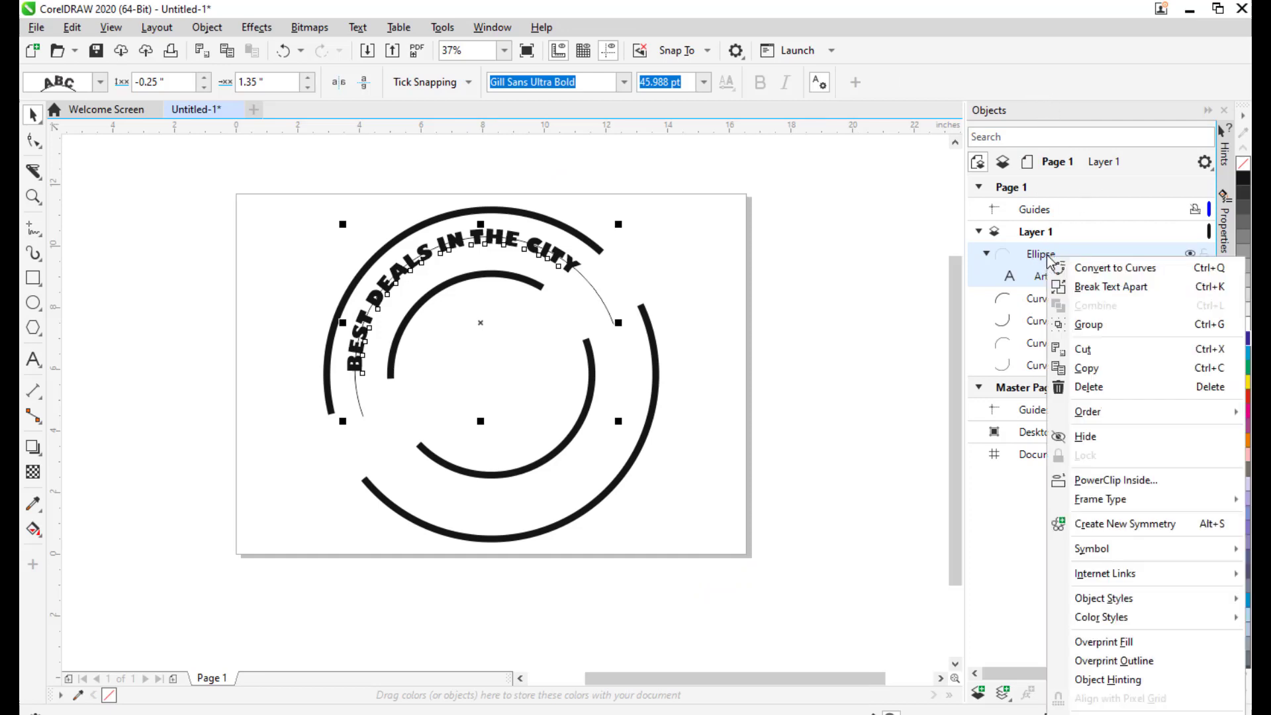
{"action": "left_click", "coordinate": [1152, 277]}
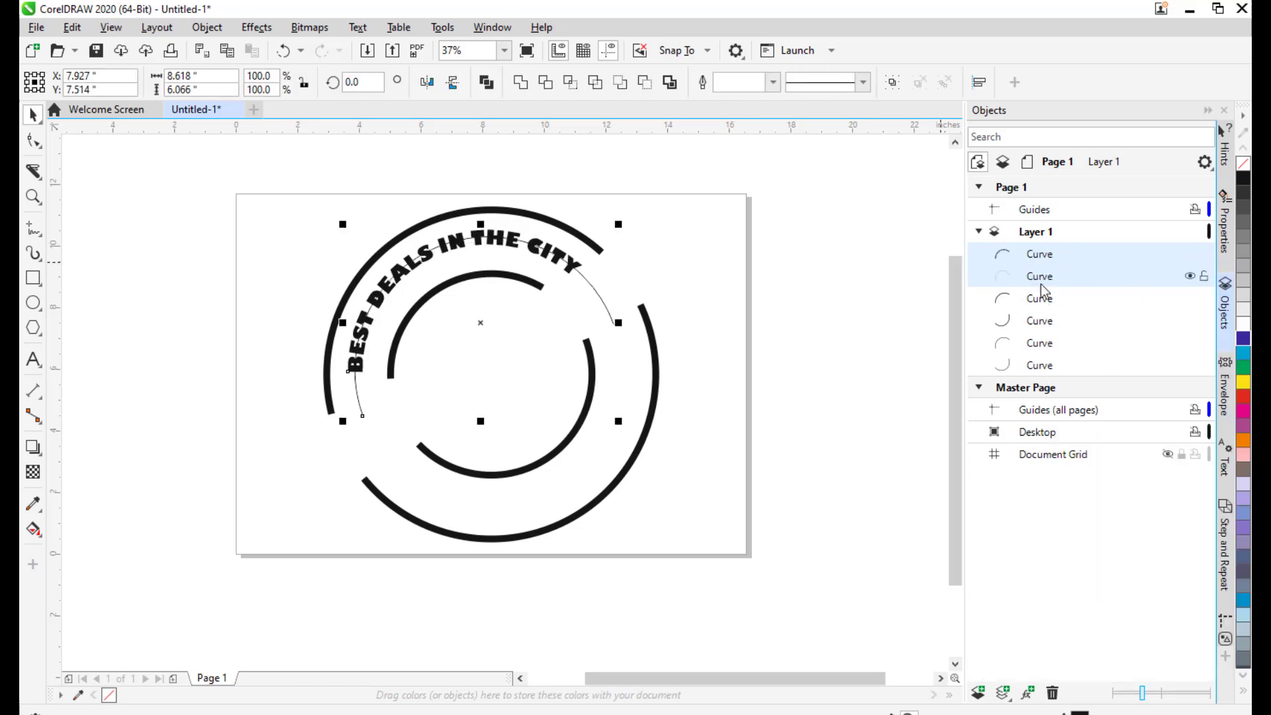
{"action": "left_click", "coordinate": [839, 260]}
{"action": "left_click", "coordinate": [592, 292]}
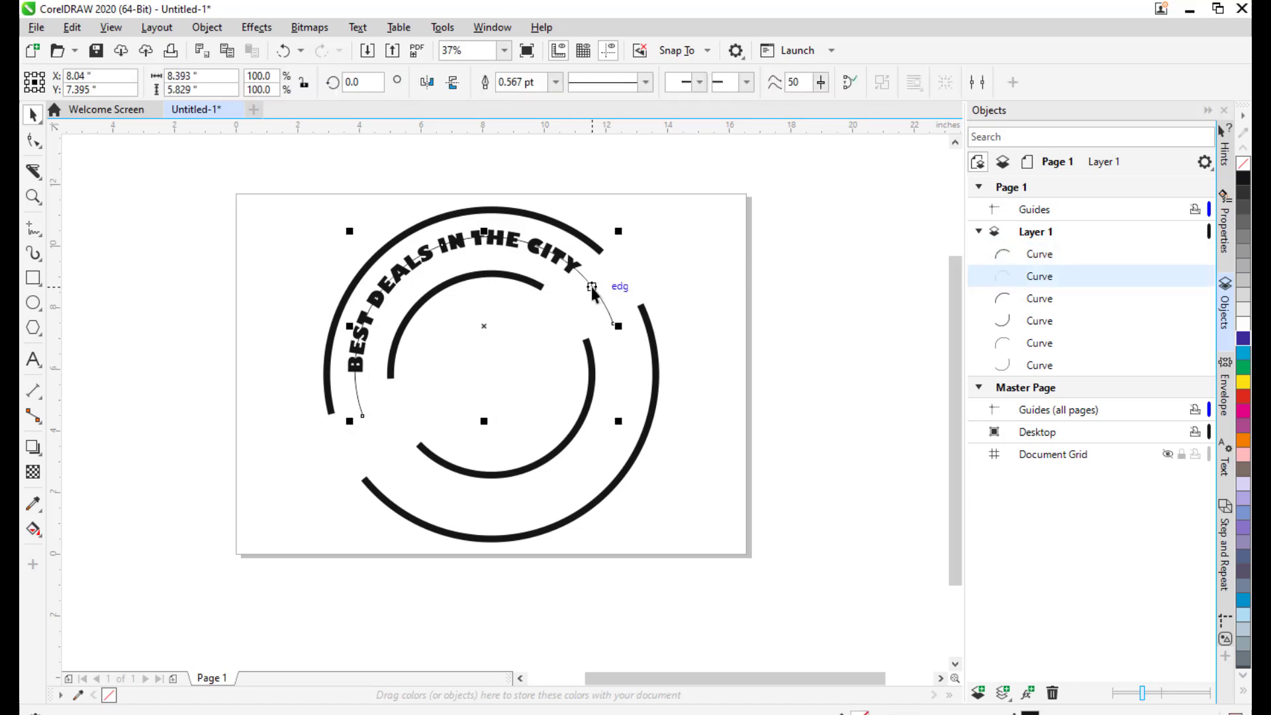
{"action": "key", "text": "Delete"}
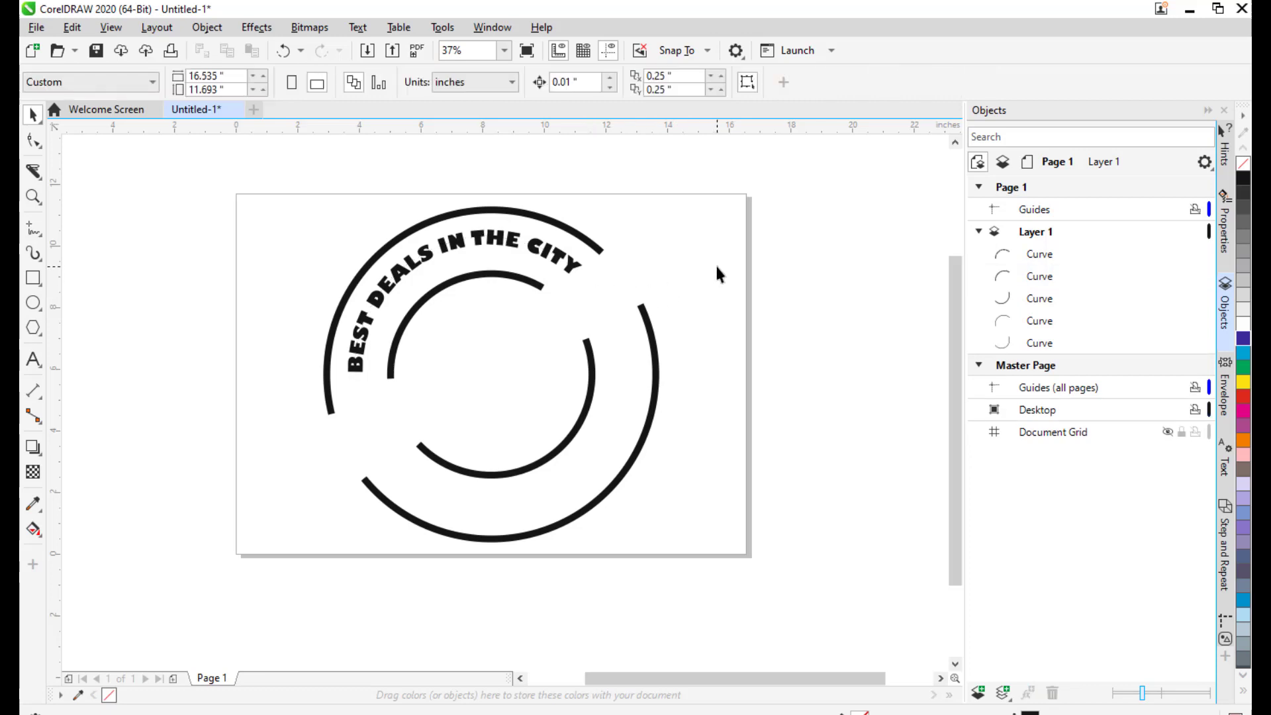
- Draw a thin circle about 6.11" in diameter in the empty area beside the page's right edge
{"action": "left_click_drag", "start_coordinate": [714, 264], "coordinate": [736, 262]}
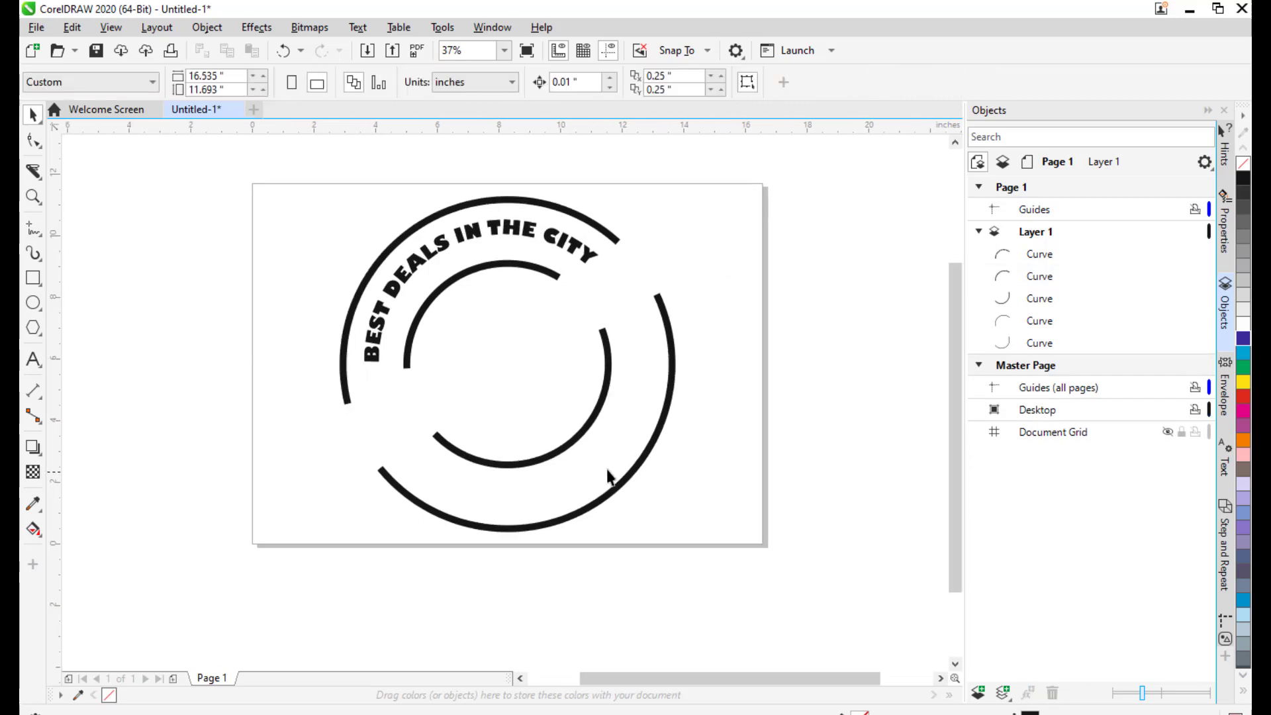
{"action": "left_click_drag", "start_coordinate": [616, 471], "coordinate": [605, 470]}
{"action": "left_click", "coordinate": [34, 302]}
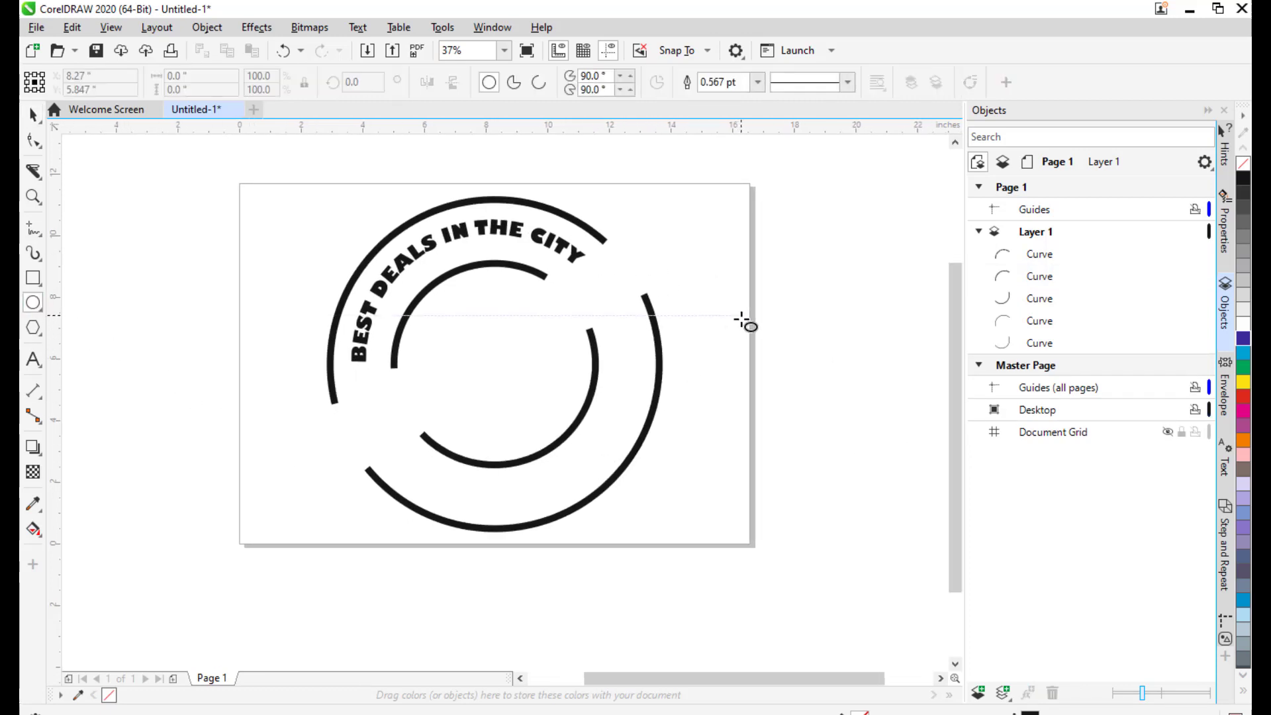
{"action": "left_click_drag", "start_coordinate": [746, 318], "coordinate": [728, 335]}
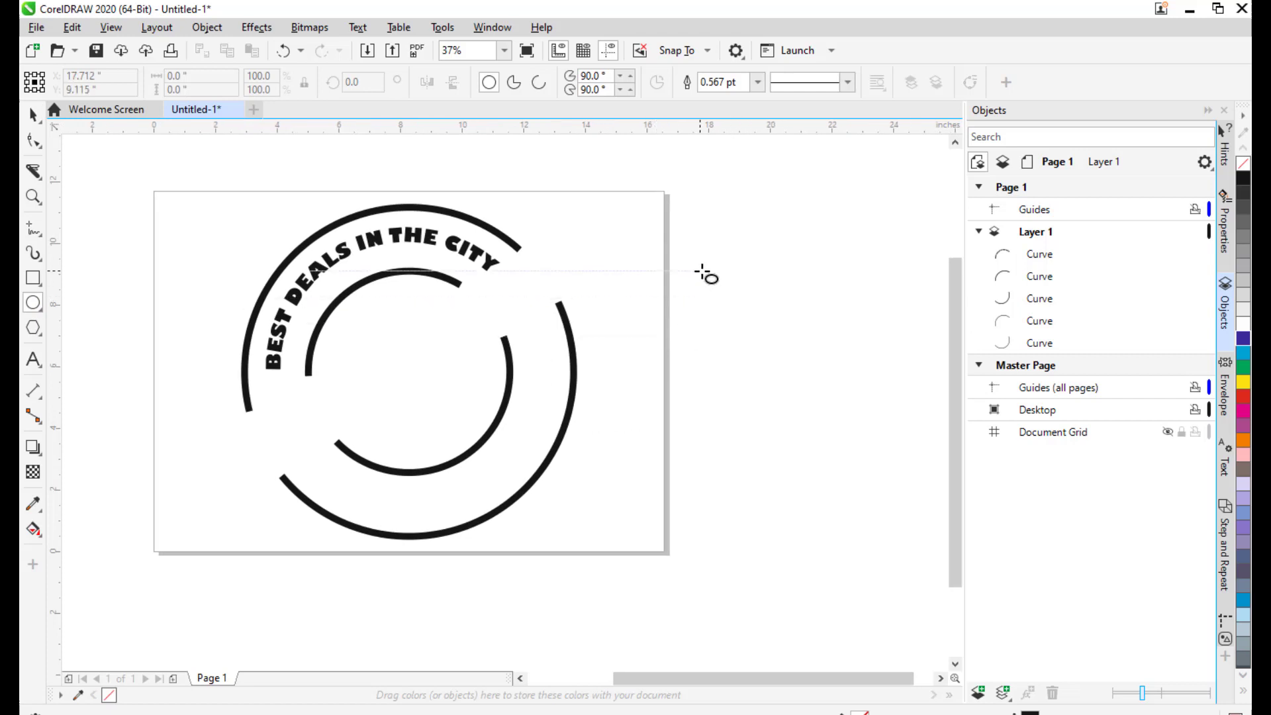
{"action": "left_click_drag", "start_coordinate": [700, 271], "coordinate": [891, 447]}
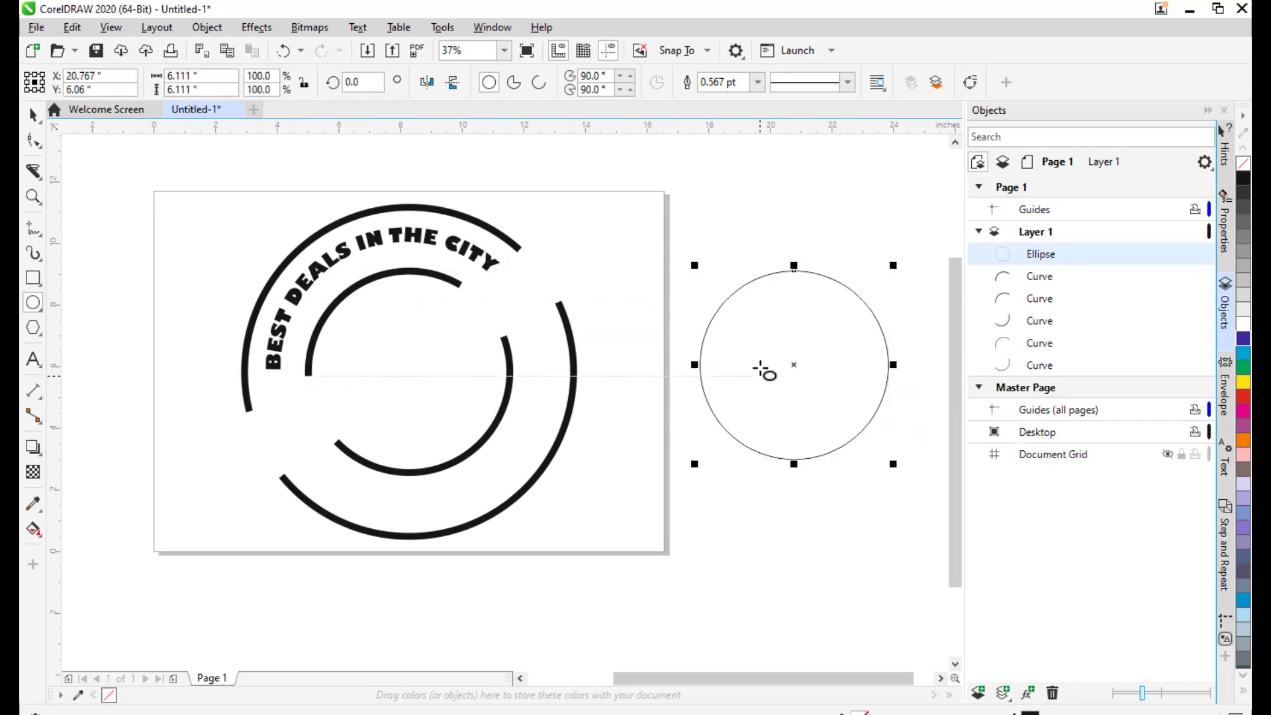
- Centre the thin circle on the page and enlarge it about its centre to about 8.92" in diameter
{"action": "left_click_drag", "start_coordinate": [760, 364], "coordinate": [803, 340]}
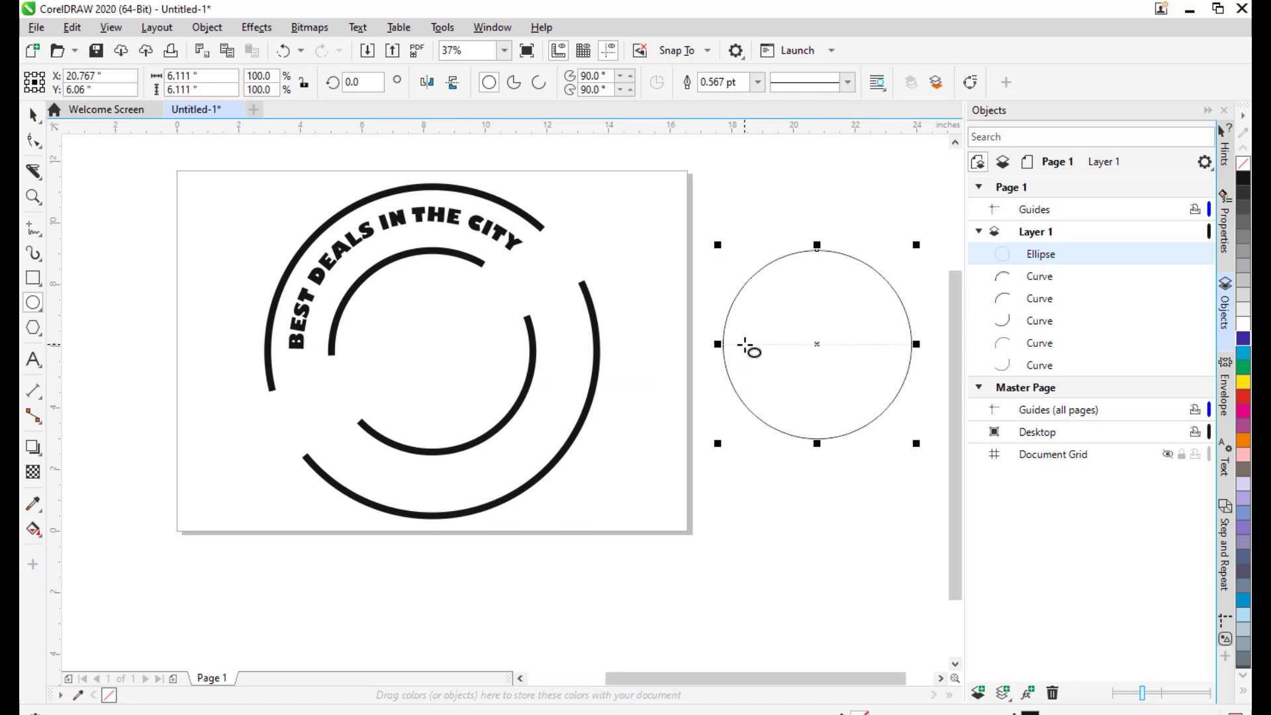
{"action": "key", "text": "p"}
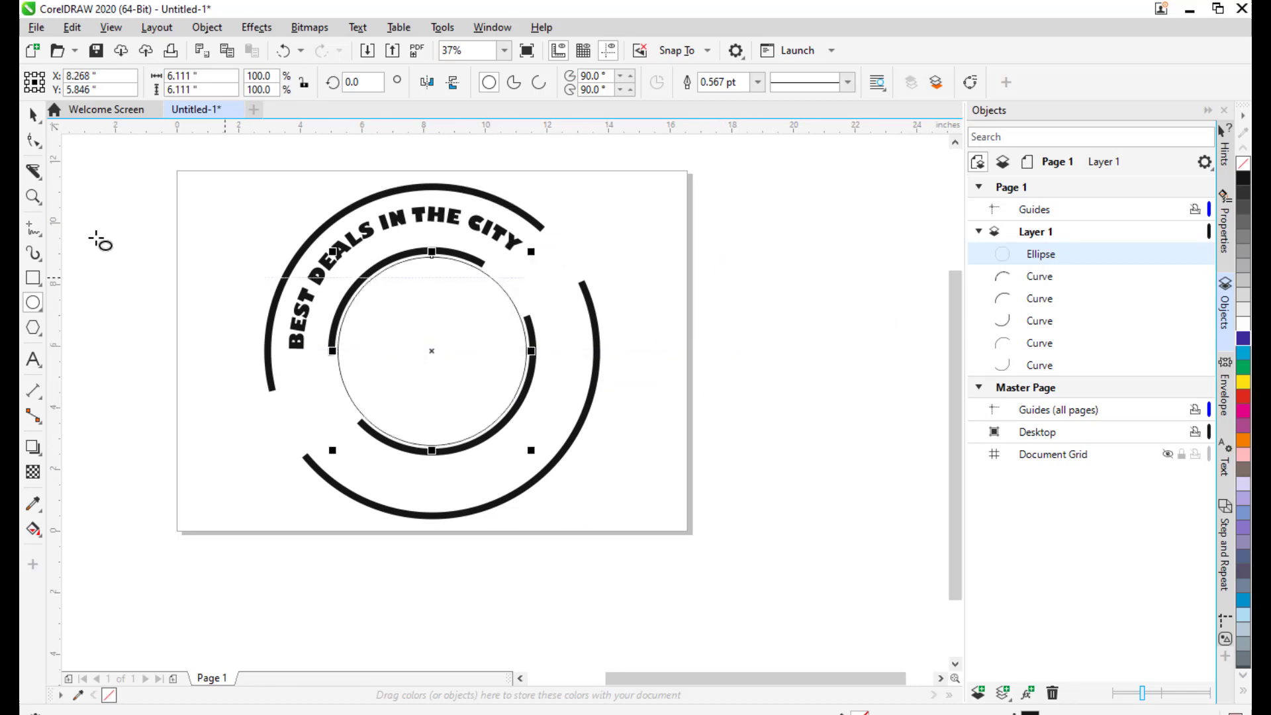
{"action": "left_click", "coordinate": [32, 114]}
{"action": "left_click_drag", "start_coordinate": [533, 252], "coordinate": [568, 202]}
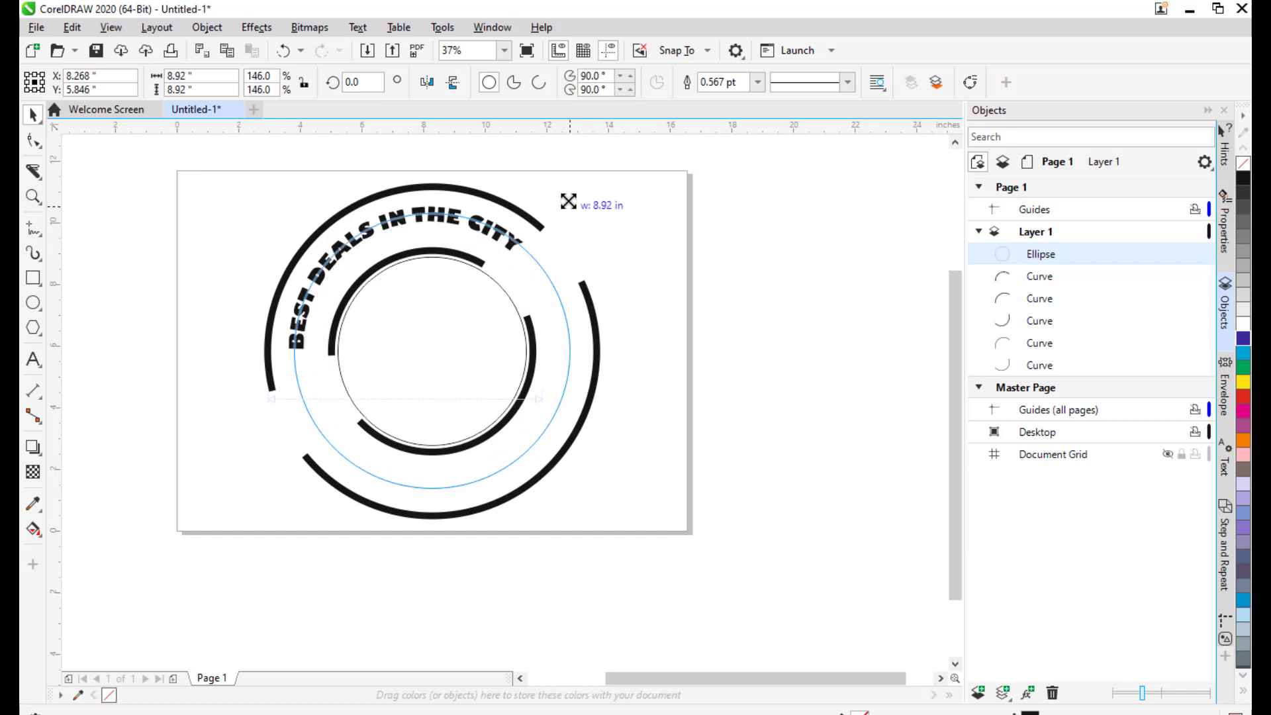
{"action": "left_click_drag", "start_coordinate": [568, 201], "coordinate": [568, 201]}
{"action": "left_click_drag", "start_coordinate": [568, 201], "coordinate": [568, 201]}
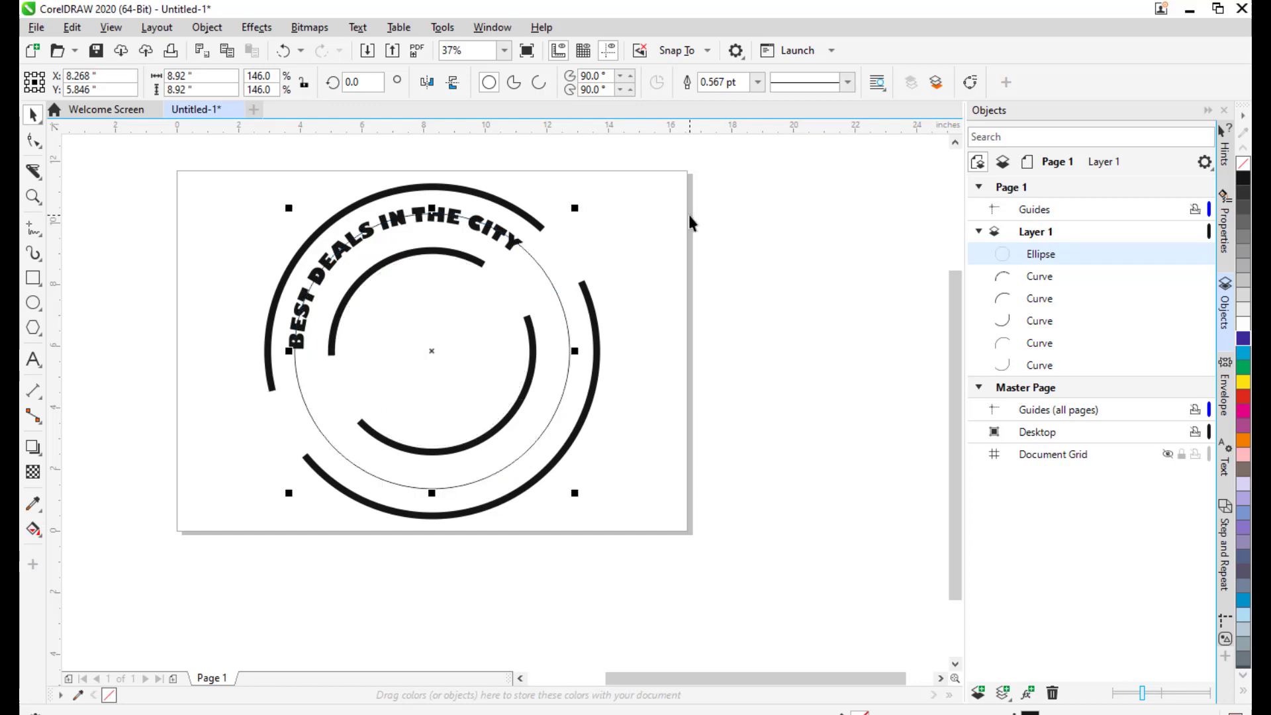
- Change the thin circle between the inner and outer thick arcs into an open arc
{"action": "left_click_drag", "start_coordinate": [583, 268], "coordinate": [625, 246]}
{"action": "scroll", "coordinate": [397, 383], "scroll_direction": "right", "scroll_amount": 1}
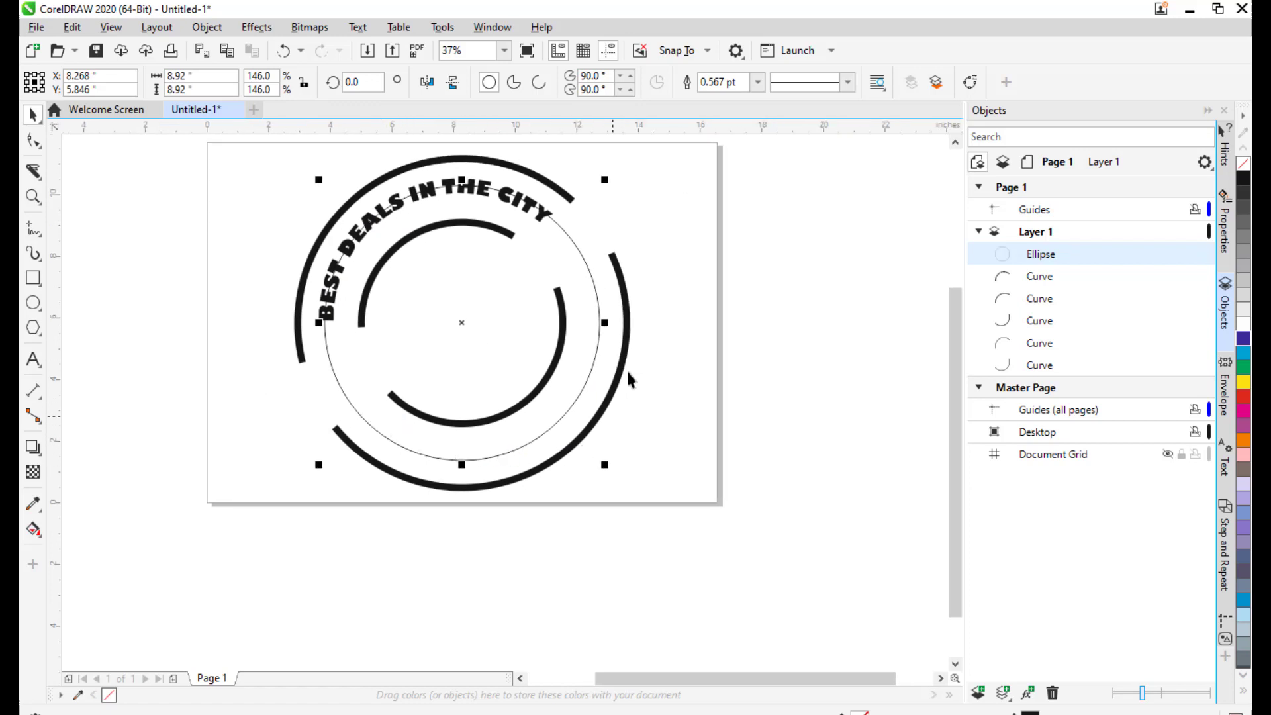
{"action": "left_click_drag", "start_coordinate": [703, 368], "coordinate": [635, 311]}
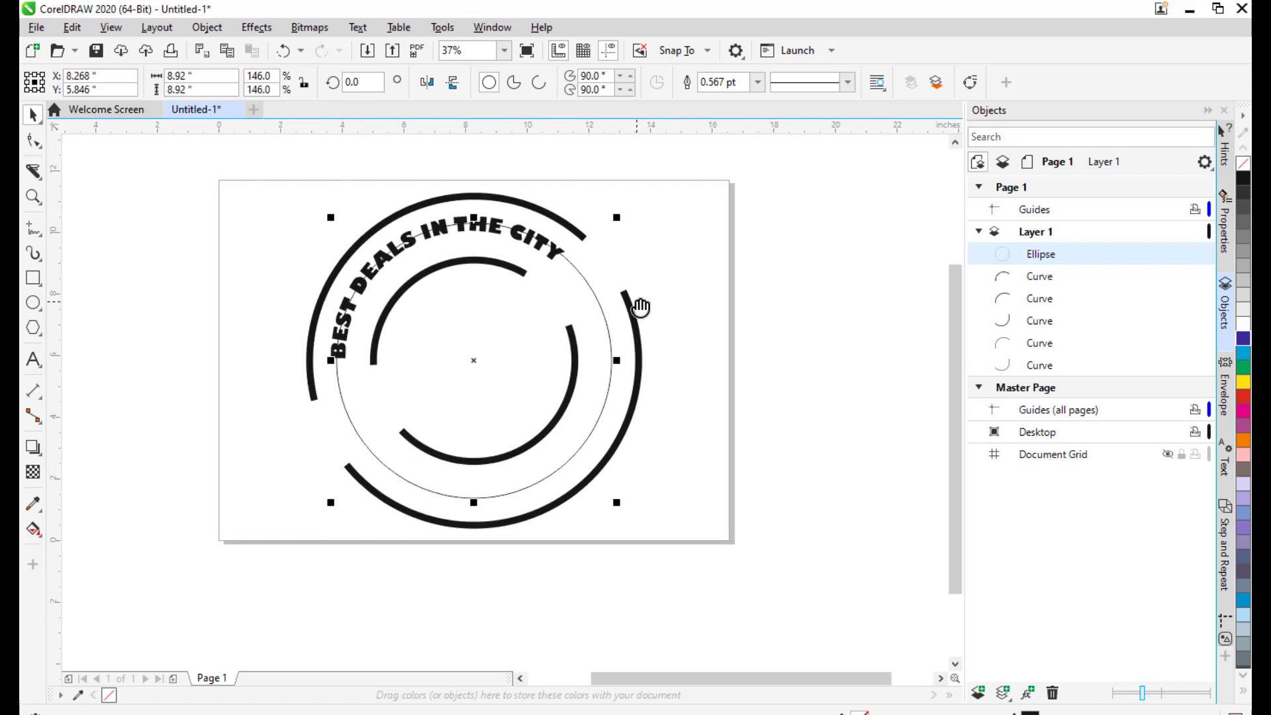
{"action": "left_click", "coordinate": [540, 83]}
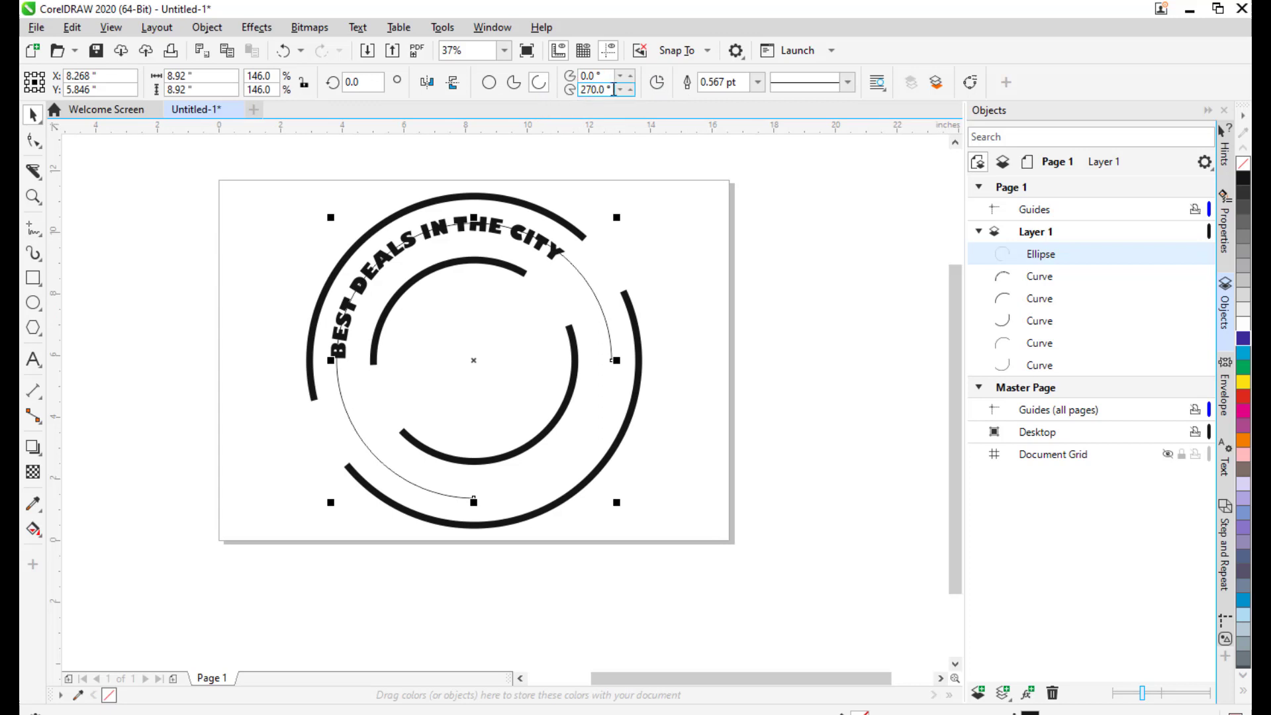
- Set the thin arc's end angle to 180° and mirror the arc vertically
{"action": "left_click_drag", "start_coordinate": [610, 90], "coordinate": [585, 90]}
{"action": "type", "text": "180"}
{"action": "key", "text": "Return"}
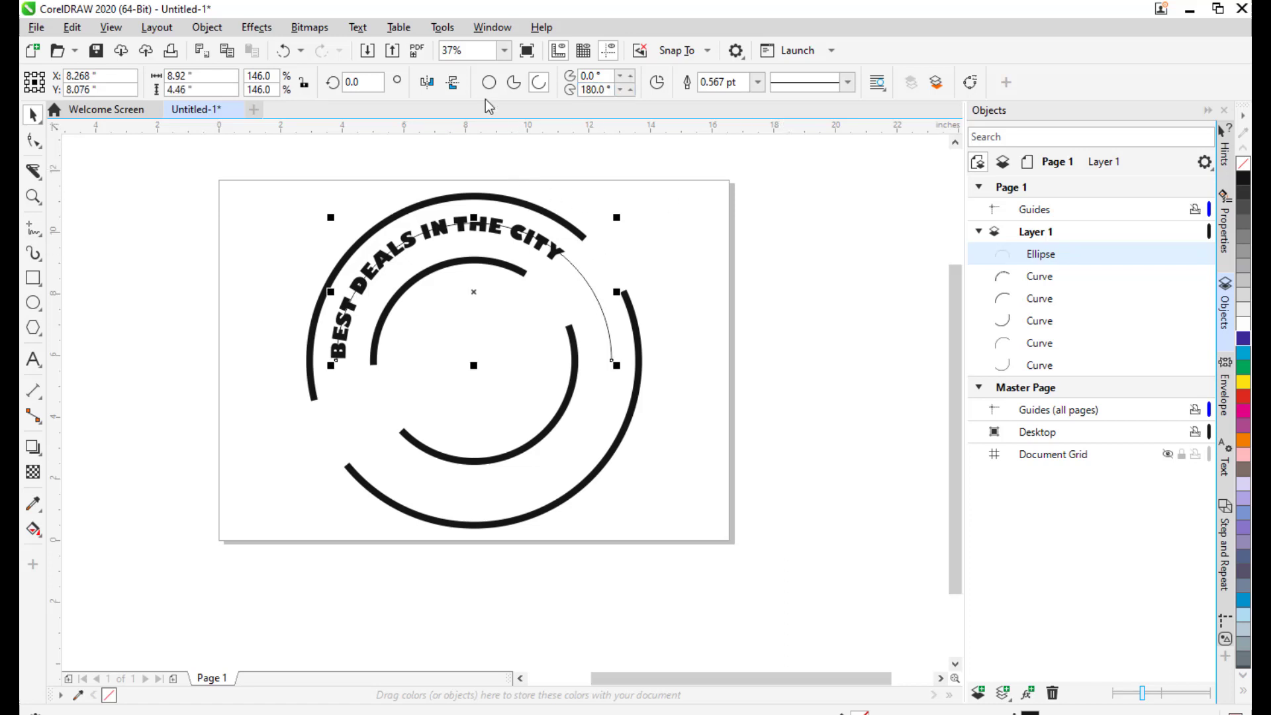
{"action": "left_click", "coordinate": [450, 85]}
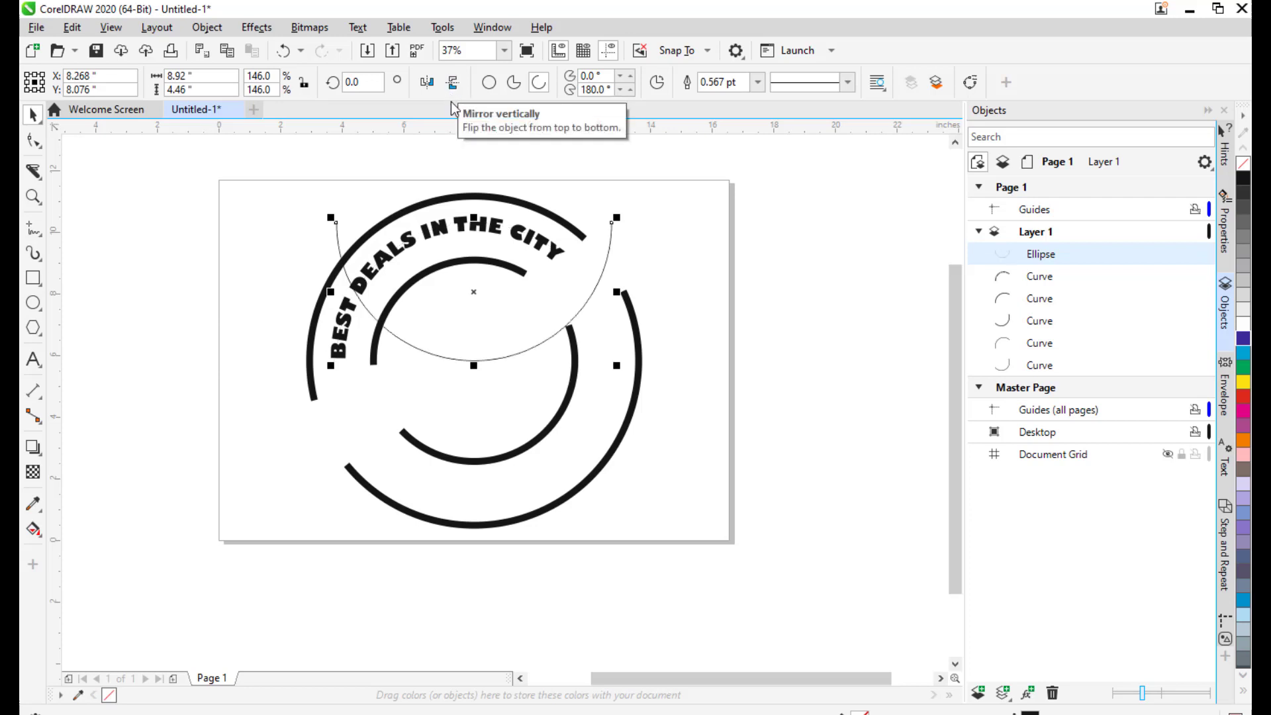
- Rotate the thin arc to about 37.2° and move it between the lower-right outer and inner thick arcs
{"action": "left_click", "coordinate": [479, 312]}
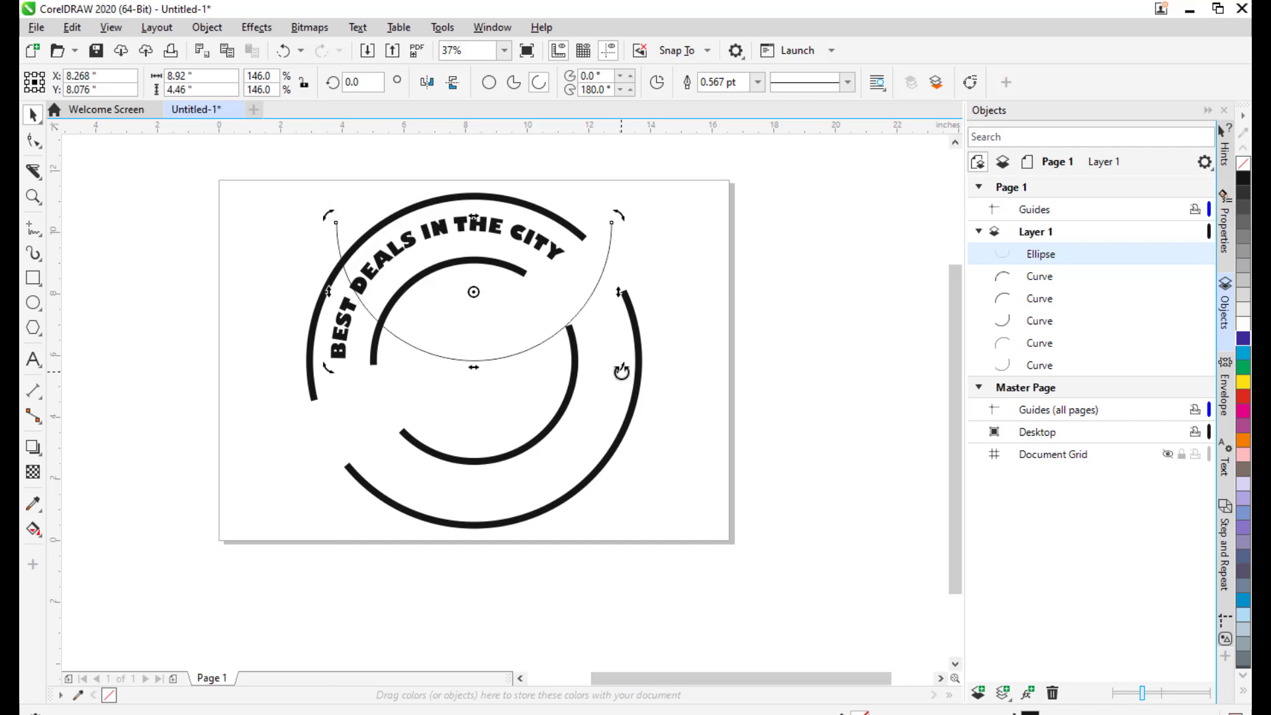
{"action": "left_click_drag", "start_coordinate": [626, 368], "coordinate": [579, 274]}
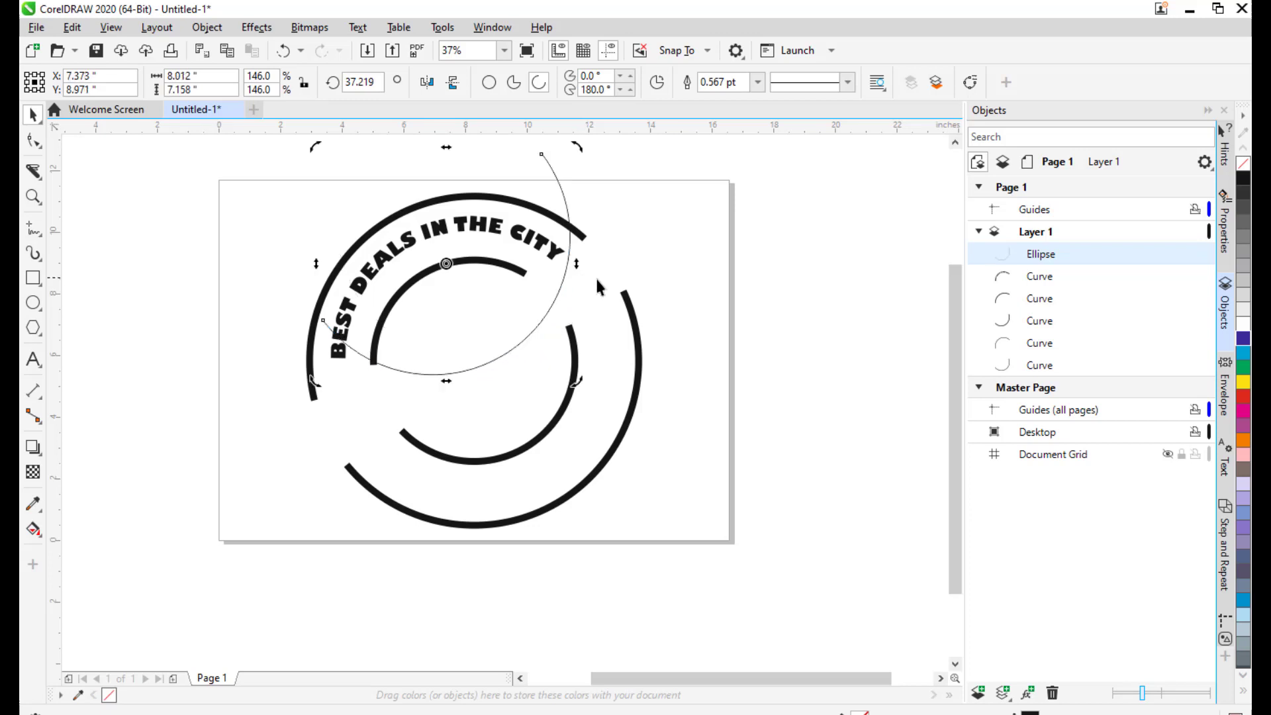
{"action": "left_click", "coordinate": [497, 297]}
{"action": "left_click_drag", "start_coordinate": [495, 303], "coordinate": [548, 429]}
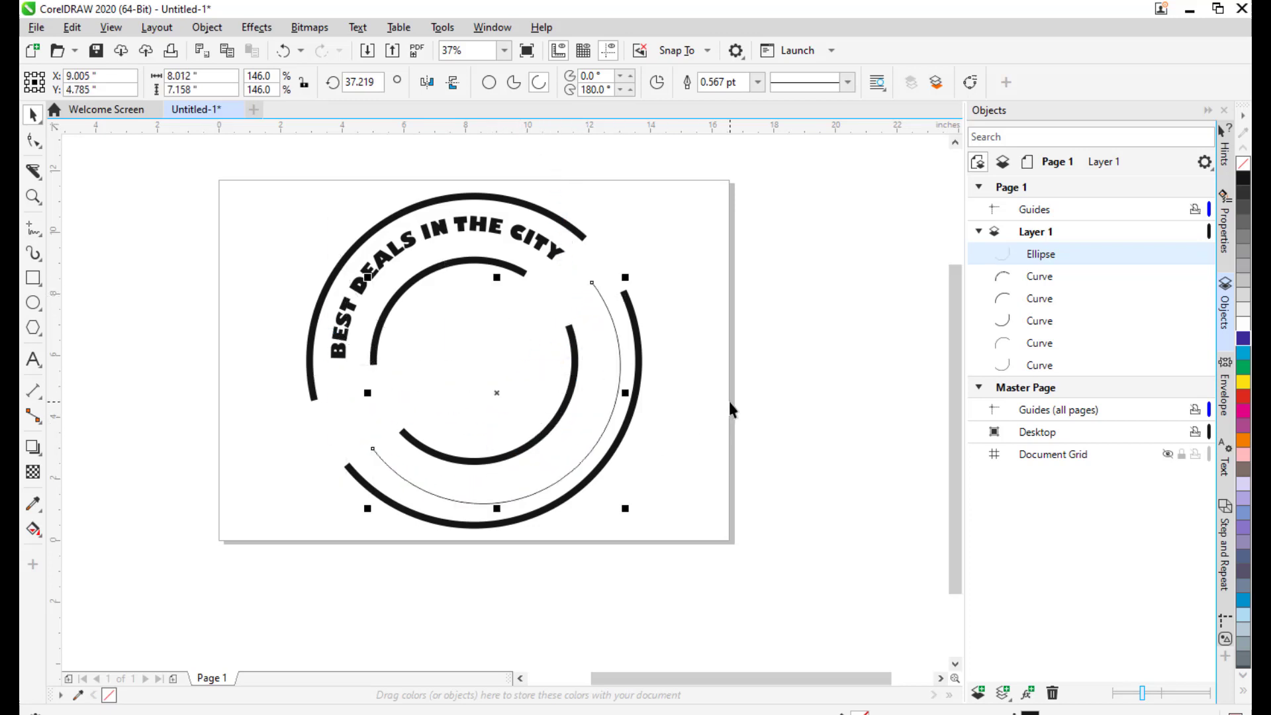
- Nudge the thin arc left and up until it runs evenly between the two lower-right thick arcs, and deselect it
{"action": "key", "text": "Left"}
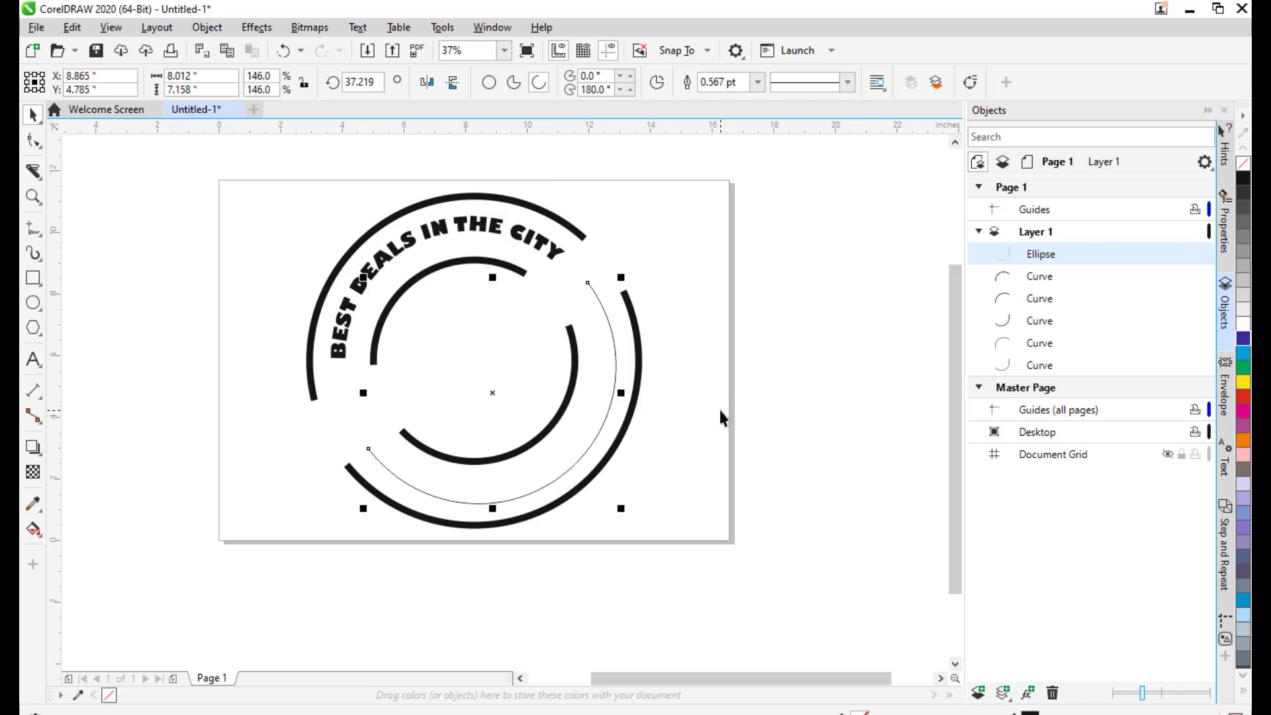
{"action": "key", "text": "ctrl+Left"}
{"action": "key", "text": "ctrl+Up"}
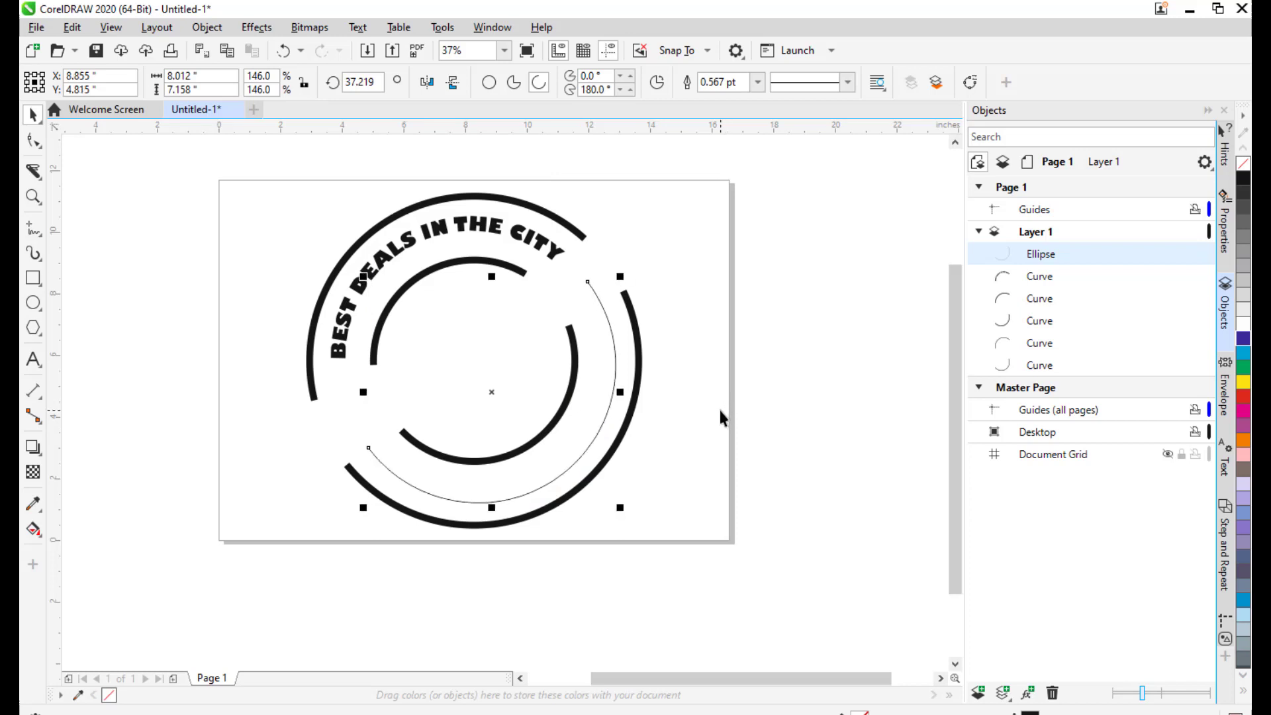
{"action": "key", "text": "ctrl+Left"}
{"action": "key", "text": "ctrl+Left"}
{"action": "key", "text": "ctrl+Left"}
{"action": "key", "text": "ctrl+Left"}
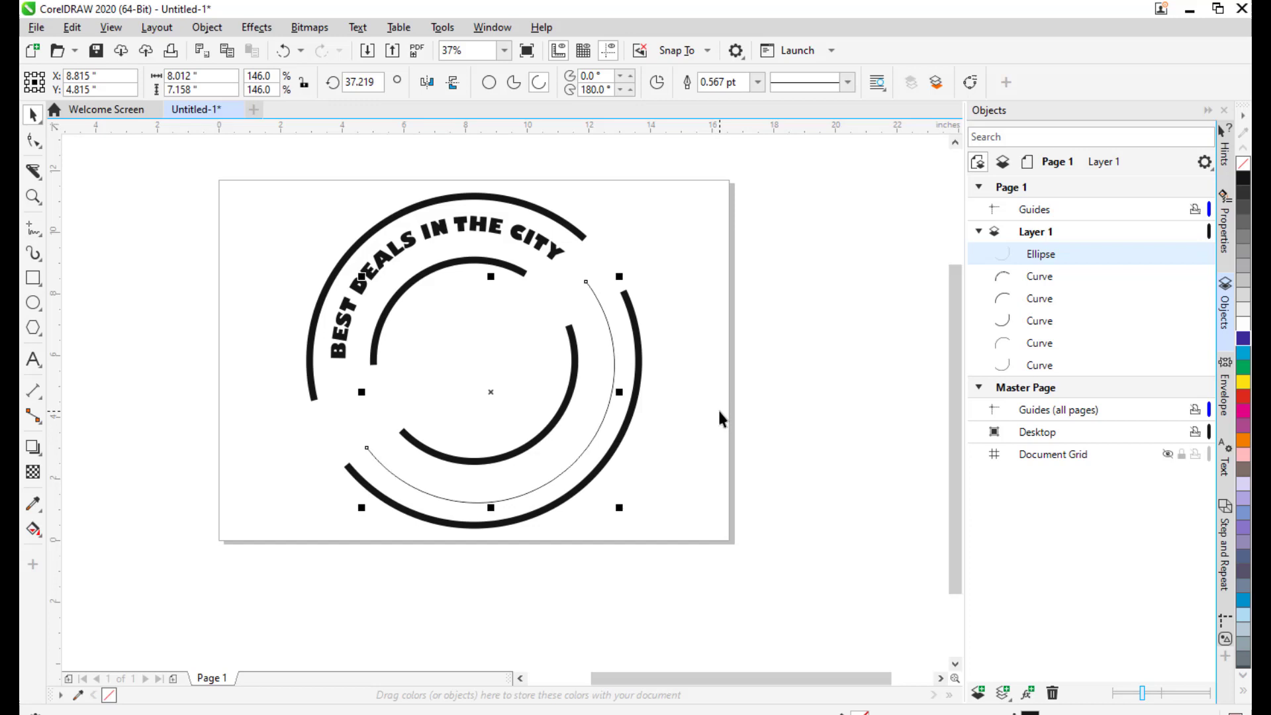
{"action": "key", "text": "ctrl+Left"}
{"action": "key", "text": "ctrl+Left"}
{"action": "key", "text": "ctrl+Left"}
{"action": "key", "text": "ctrl+Left"}
{"action": "key", "text": "ctrl+Left"}
{"action": "key", "text": "ctrl+Left"}
{"action": "key", "text": "ctrl+Left"}
{"action": "key", "text": "ctrl+Up"}
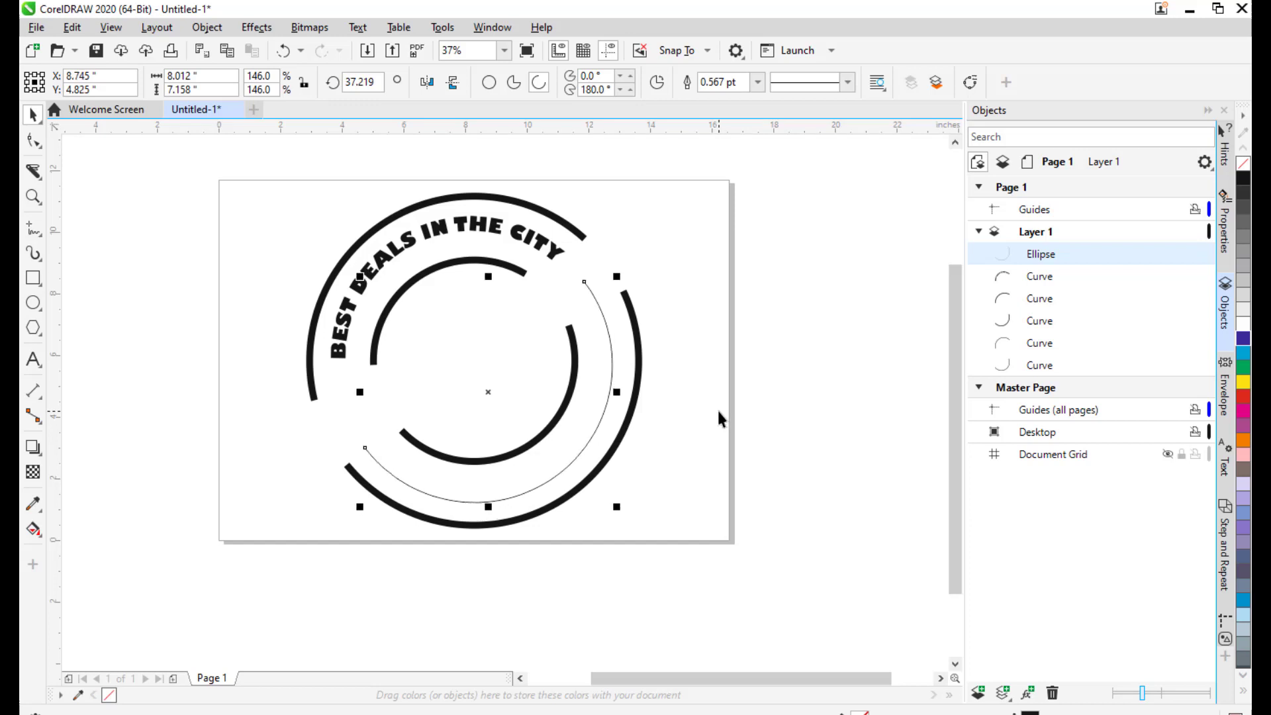
{"action": "key", "text": "ctrl+Left"}
{"action": "key", "text": "ctrl+Up"}
{"action": "key", "text": "ctrl+Up"}
{"action": "key", "text": "ctrl+Up"}
{"action": "key", "text": "ctrl+Up"}
{"action": "key", "text": "ctrl+Up"}
{"action": "key", "text": "ctrl+Up"}
{"action": "key", "text": "ctrl+Up"}
{"action": "key", "text": "ctrl+Up"}
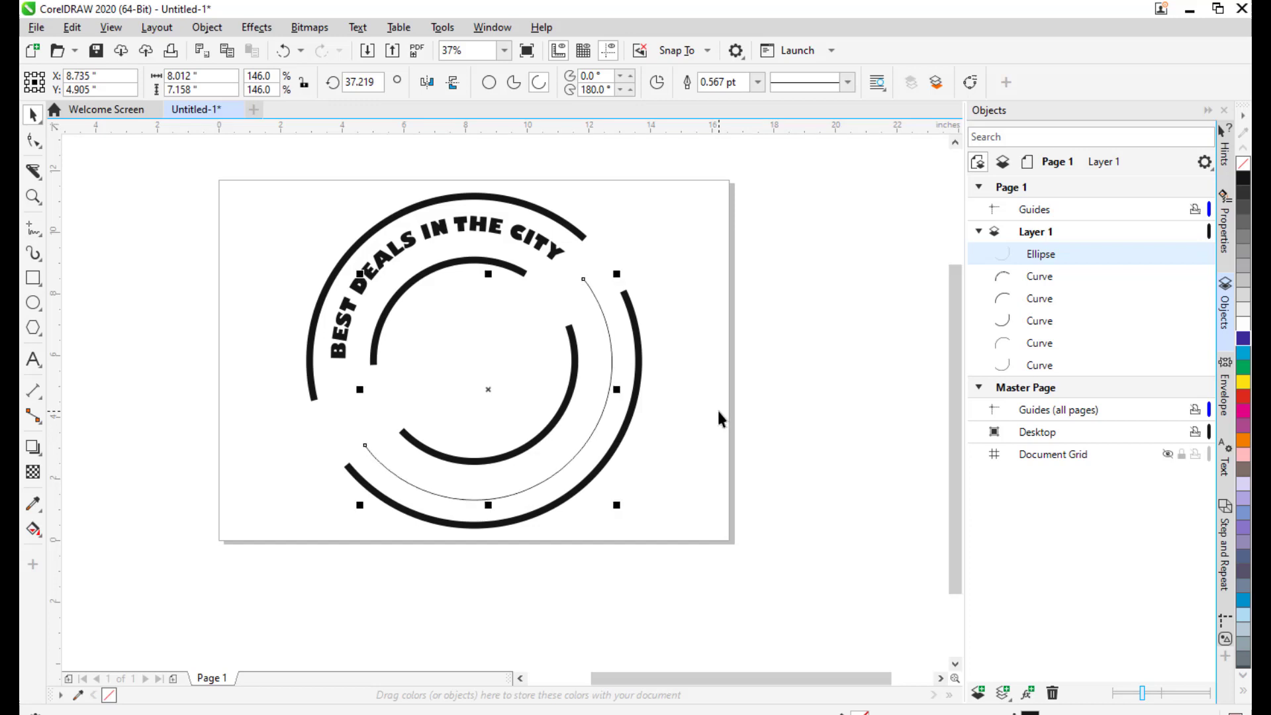
{"action": "key", "text": "ctrl+Up"}
{"action": "key", "text": "ctrl+Up"}
{"action": "key", "text": "ctrl+Up"}
{"action": "key", "text": "ctrl+Left"}
{"action": "key", "text": "ctrl+Left"}
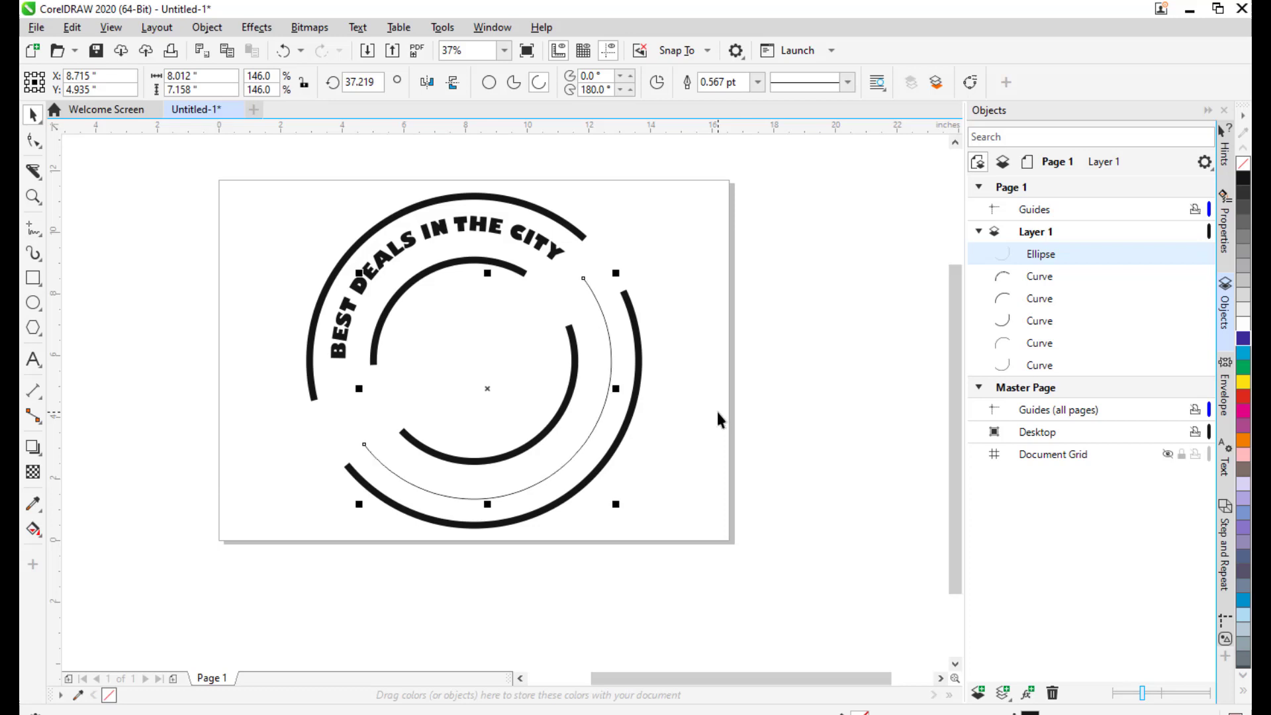
{"action": "key", "text": "ctrl+Left"}
{"action": "left_click", "coordinate": [712, 336]}
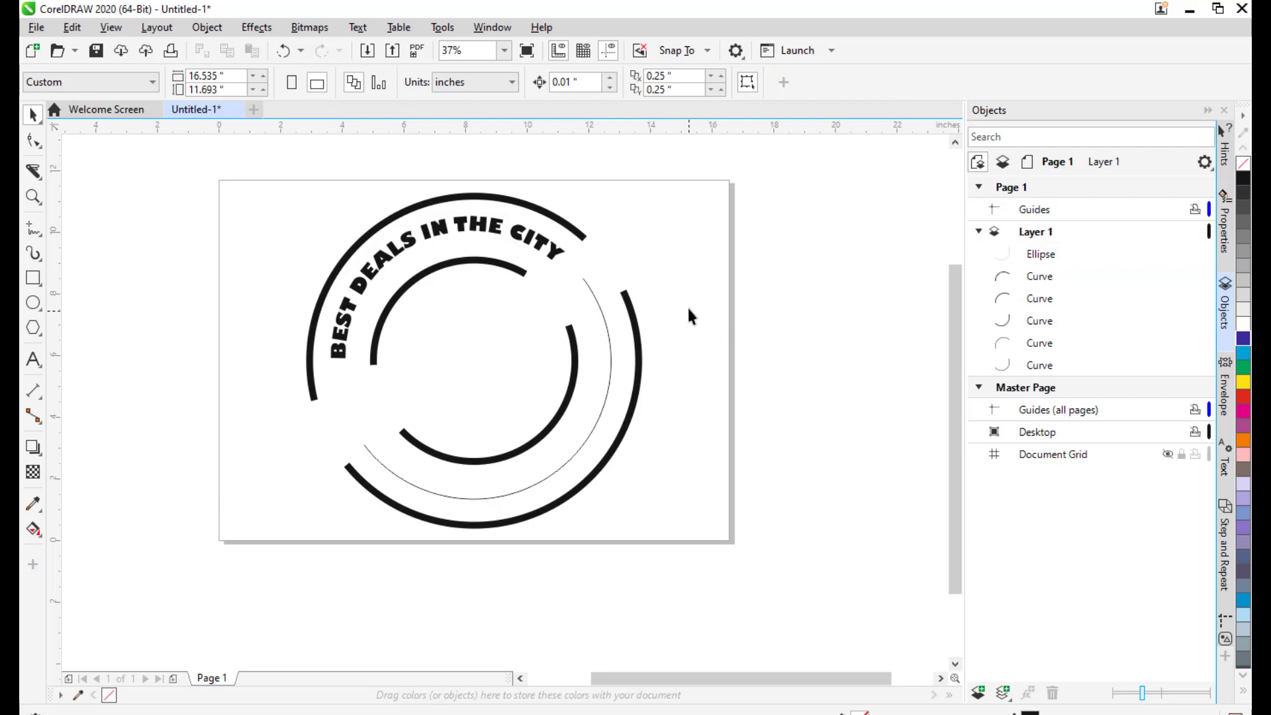
- Add the artistic text "BEST CHOICE YOU MAKE" in the empty area beside the page's right edge
{"action": "left_click_drag", "start_coordinate": [689, 315], "coordinate": [727, 338]}
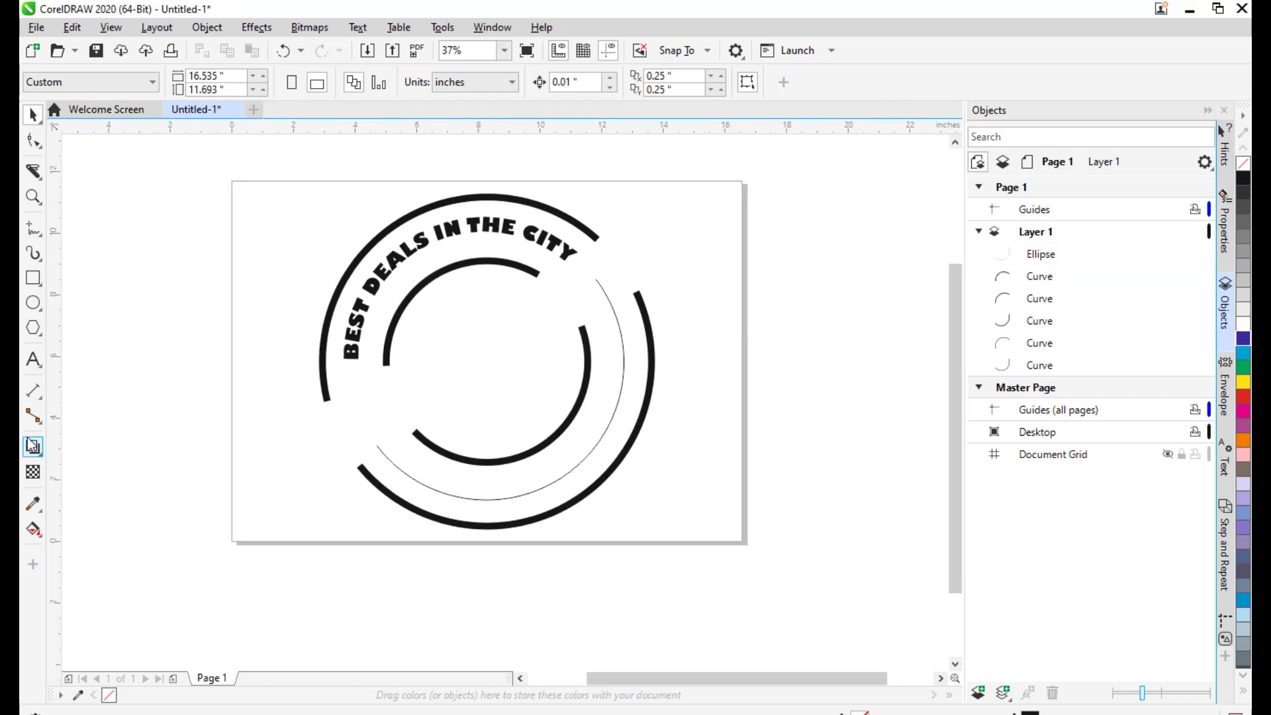
{"action": "left_click", "coordinate": [34, 359]}
{"action": "left_click_drag", "start_coordinate": [816, 313], "coordinate": [723, 341]}
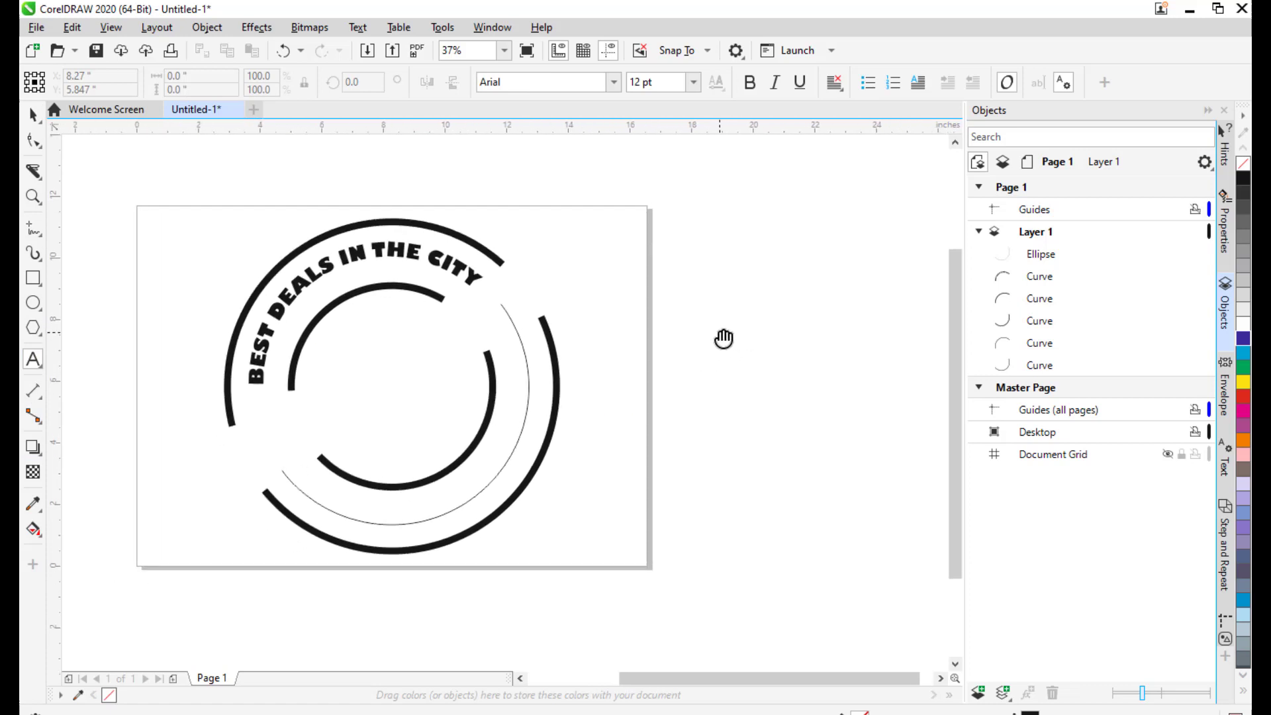
{"action": "left_click_drag", "start_coordinate": [695, 292], "coordinate": [720, 272]}
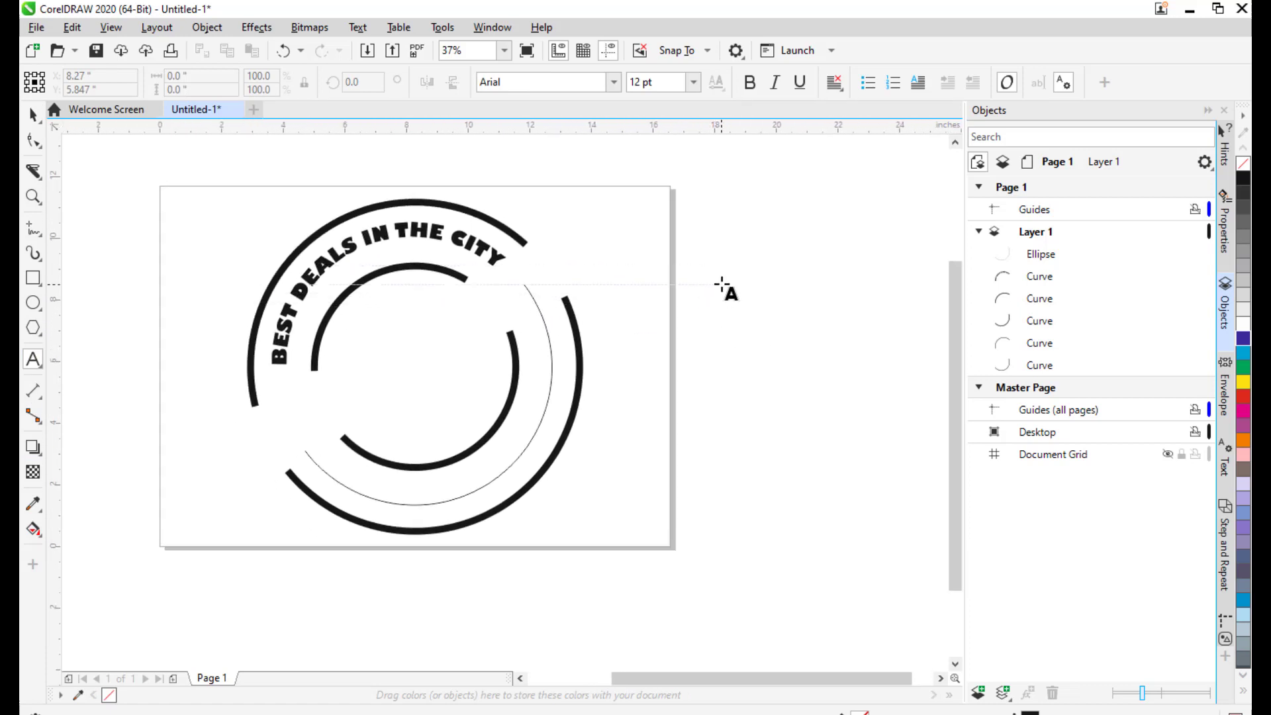
{"action": "left_click", "coordinate": [719, 285]}
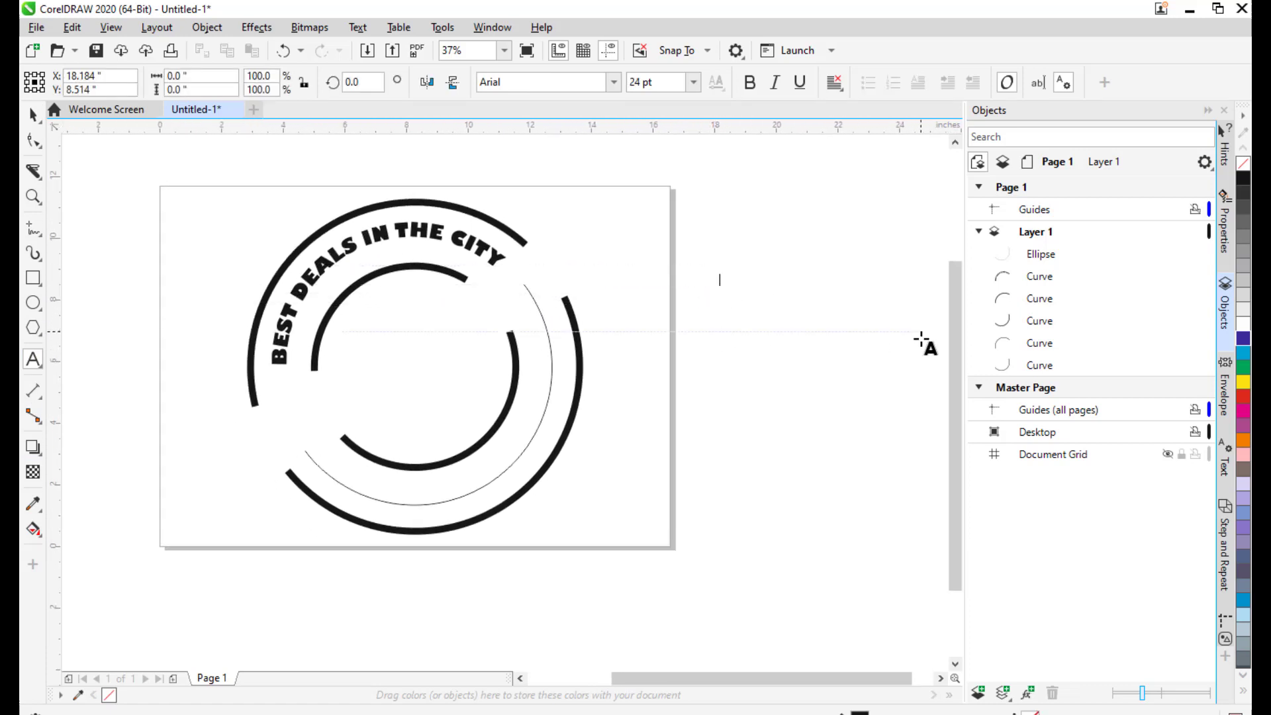
{"action": "type", "text": "BEST C"}
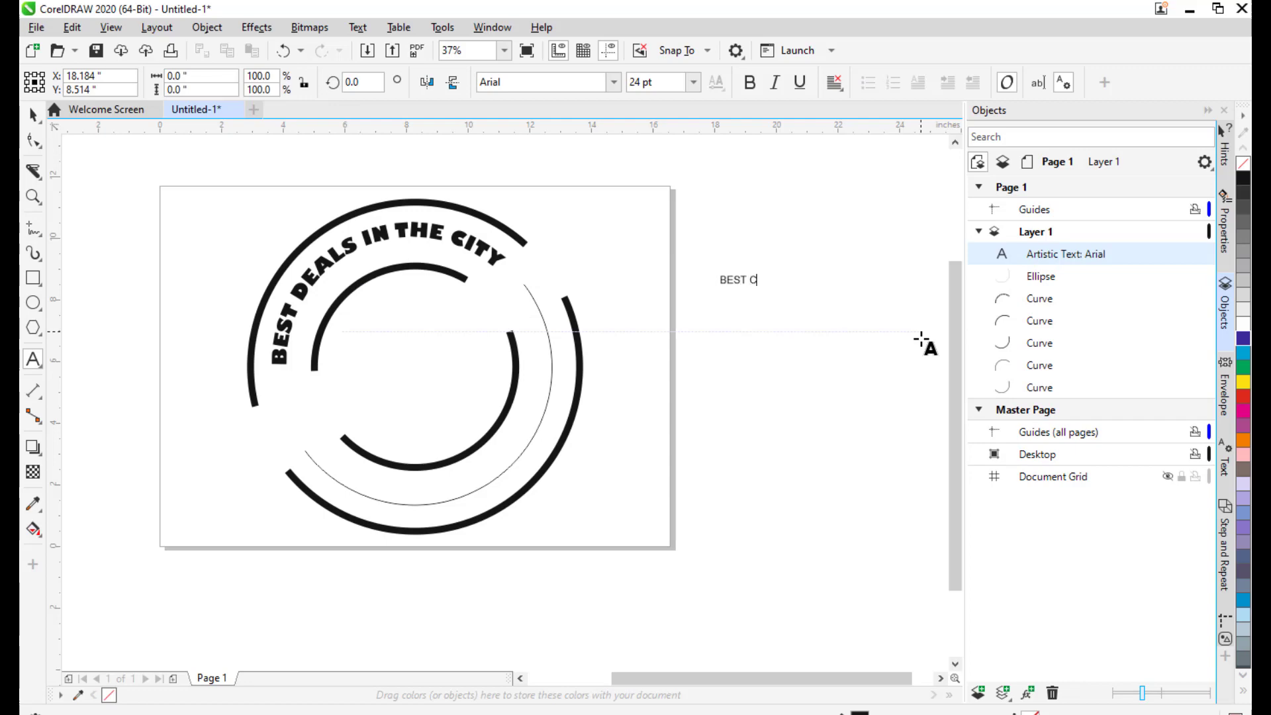
{"action": "type", "text": "HOICE YOU MAKE"}
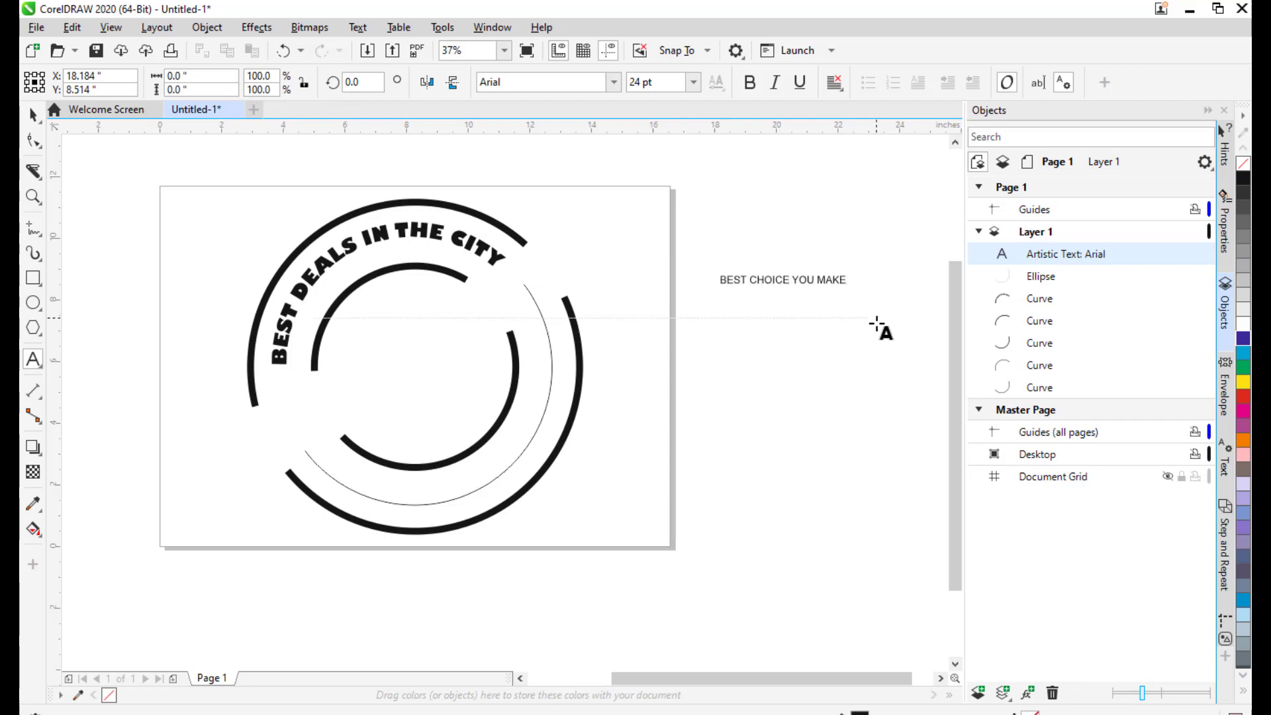
{"action": "left_click", "coordinate": [509, 81]}
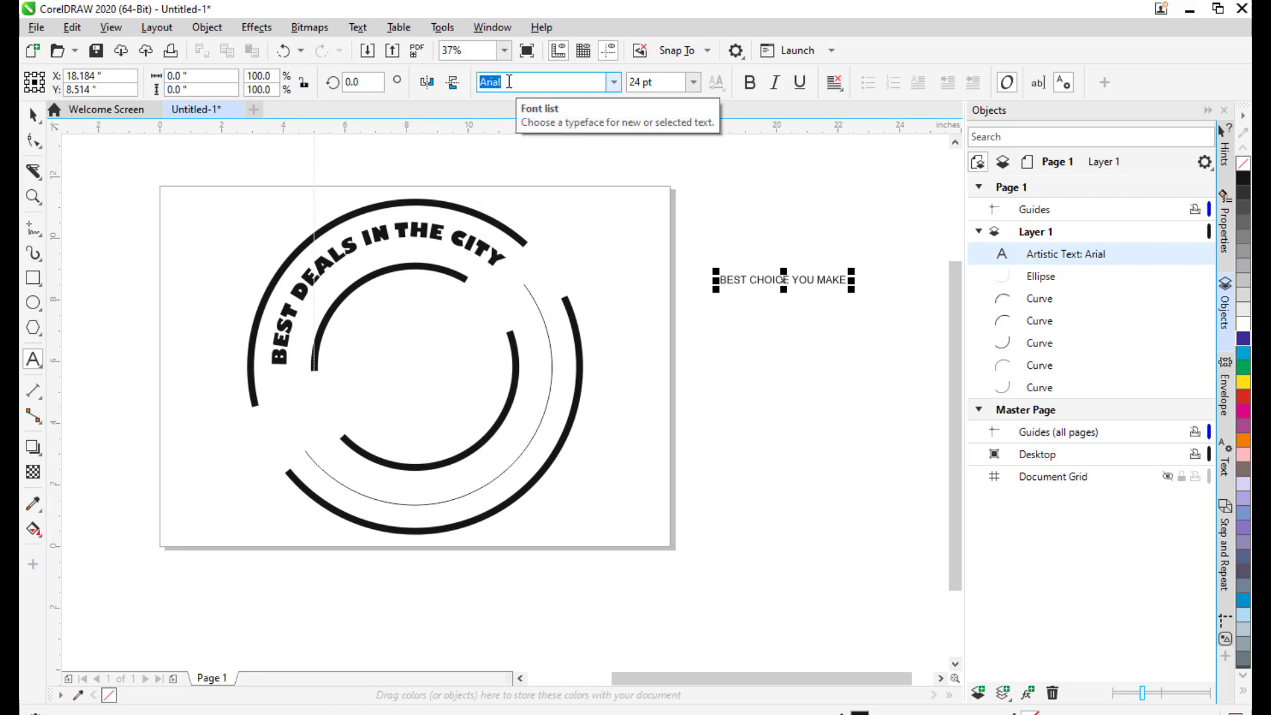
{"action": "type", "text": "Gill Sans Ultra Bold"}
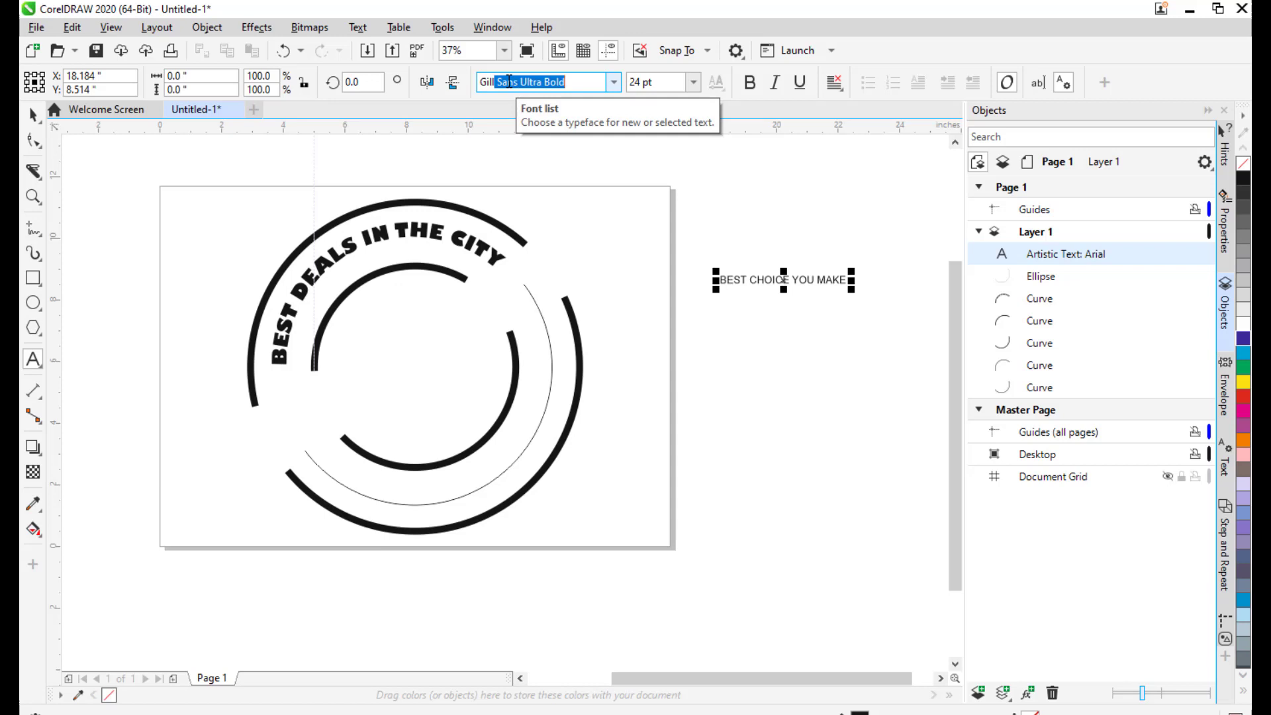
{"action": "left_click", "coordinate": [765, 292]}
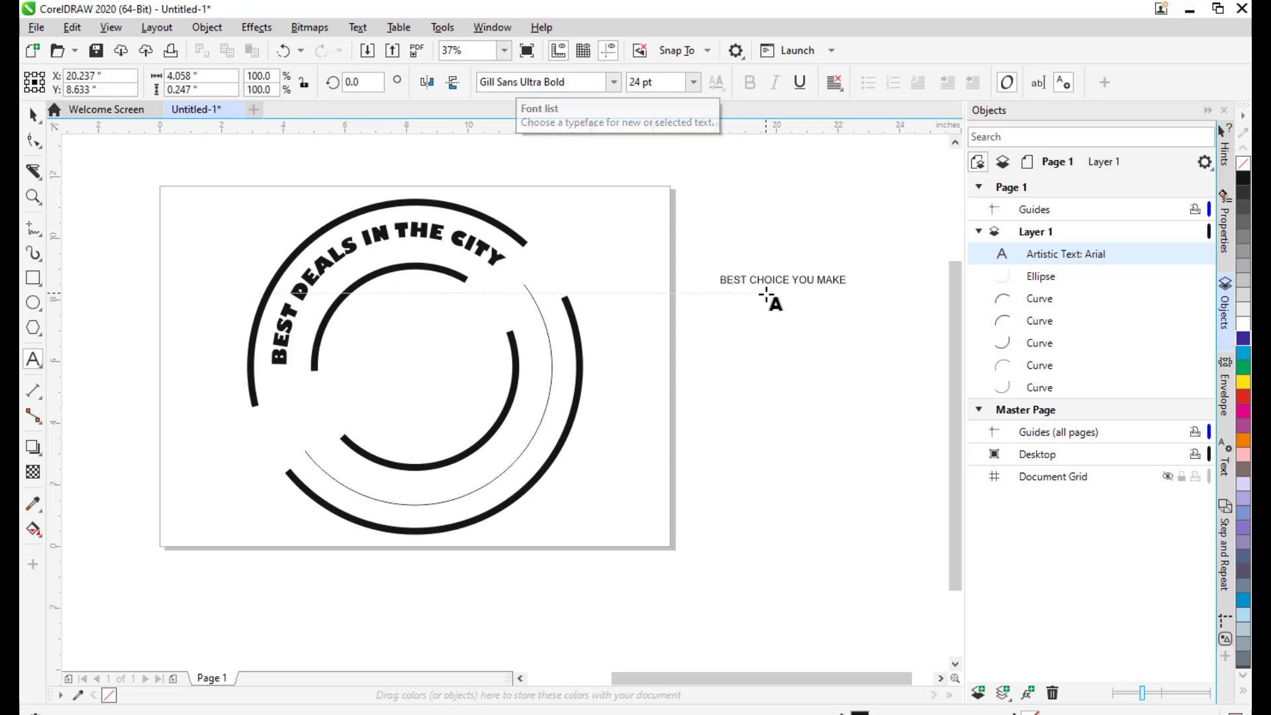
- Set the font of the text "BEST CHOICE YOU MAKE" to Gill Sans Ultra Bold
{"action": "left_click_drag", "start_coordinate": [847, 278], "coordinate": [710, 272]}
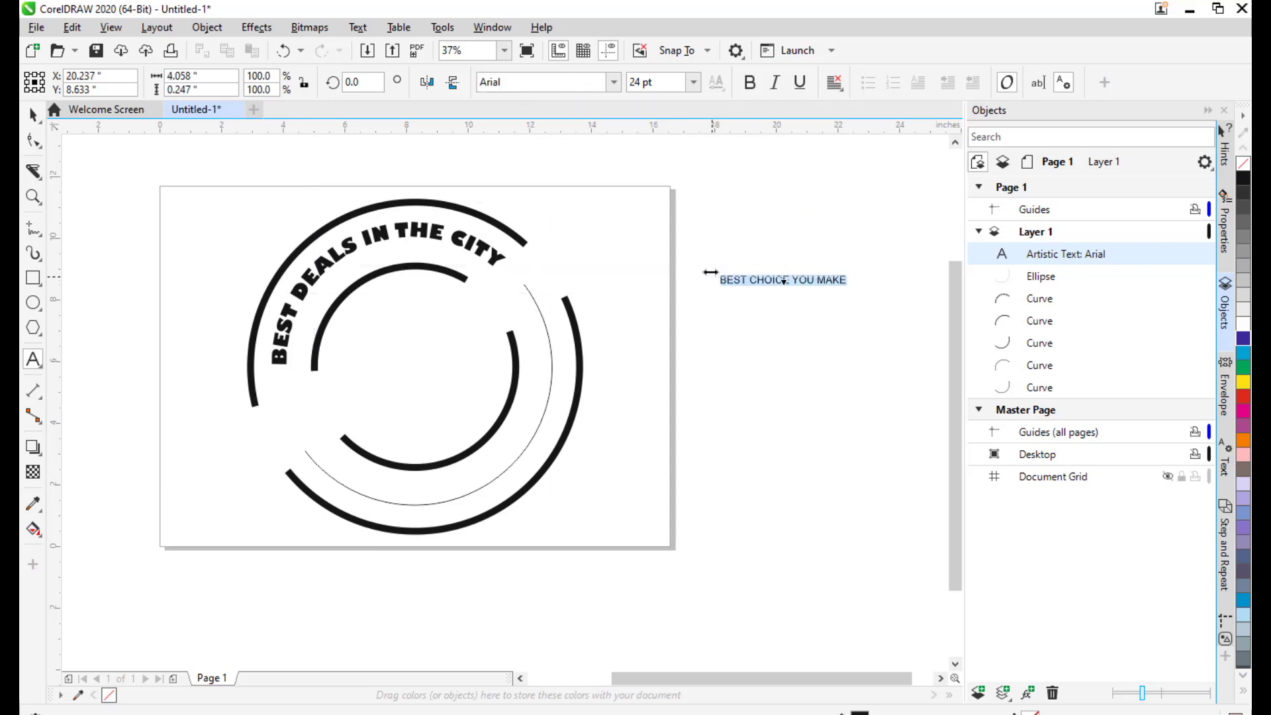
{"action": "left_click", "coordinate": [524, 82]}
{"action": "type", "text": "Gill Sans Ultra Bold"}
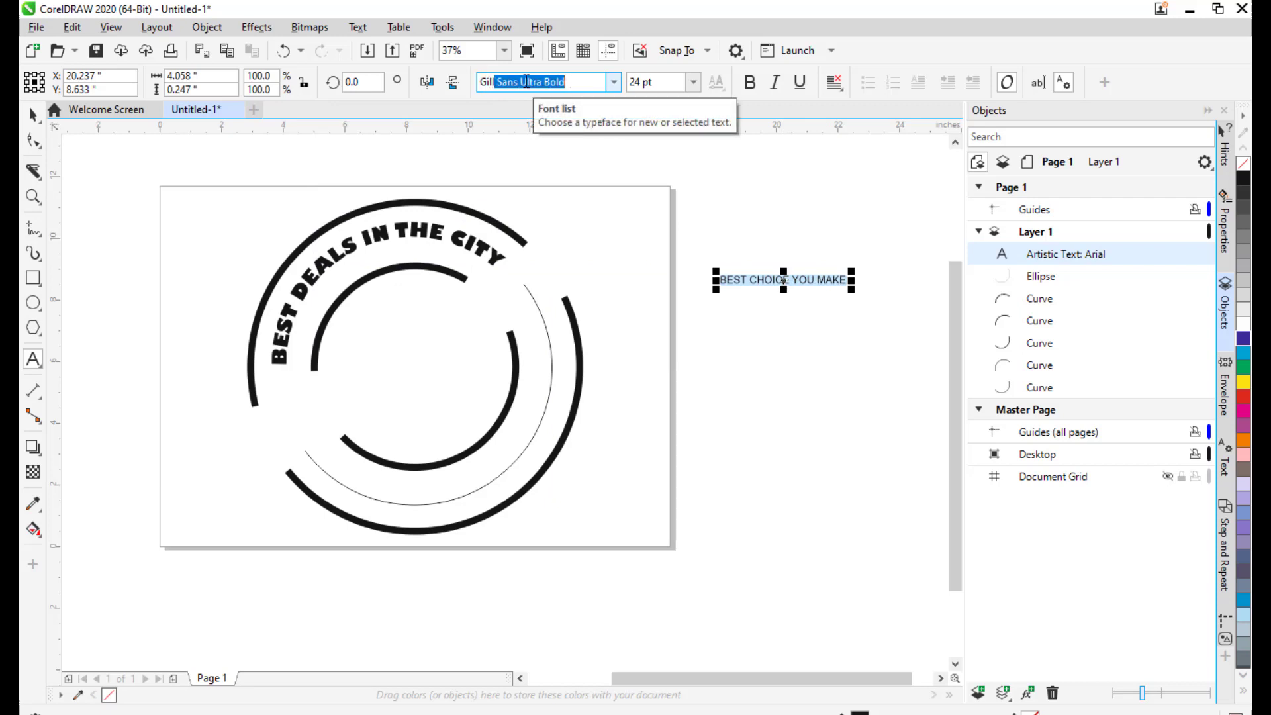
{"action": "key", "text": "Return"}
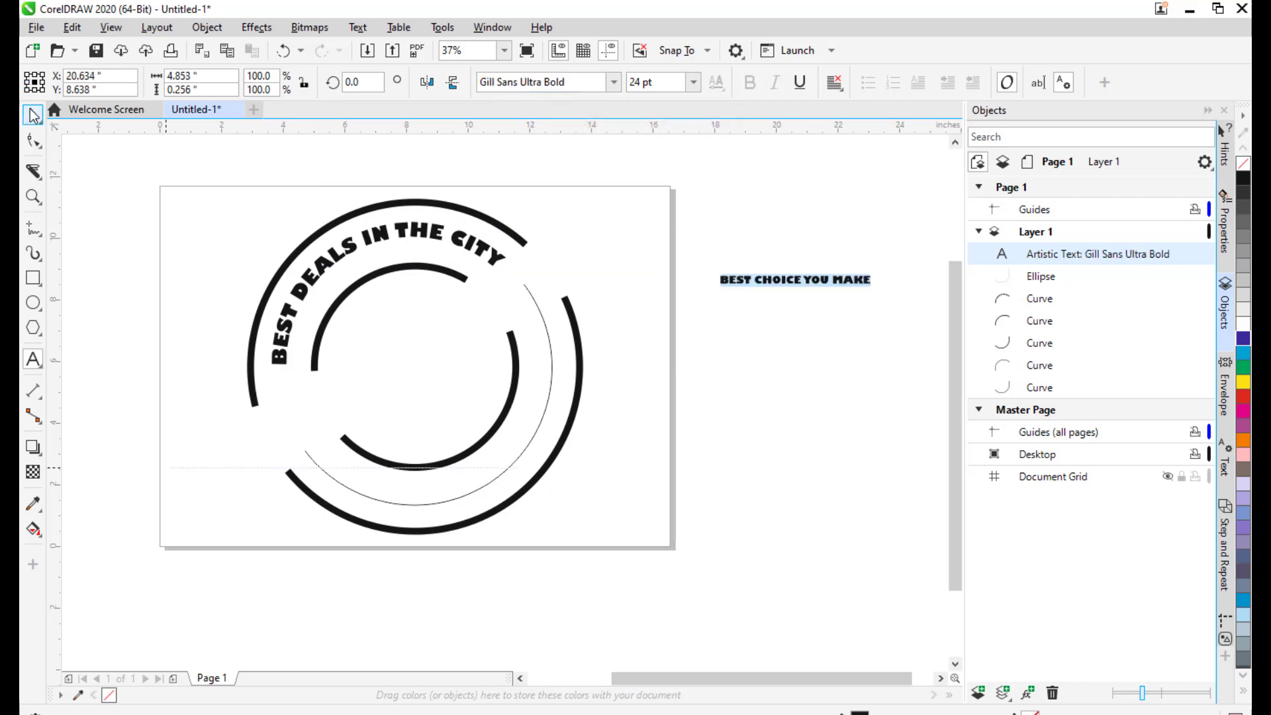
- Enlarge the text "BEST CHOICE YOU MAKE" to about 8.92" wide and shift it slightly right beside the thick arcs
{"action": "left_click", "coordinate": [32, 114]}
{"action": "left_click_drag", "start_coordinate": [817, 287], "coordinate": [839, 262]}
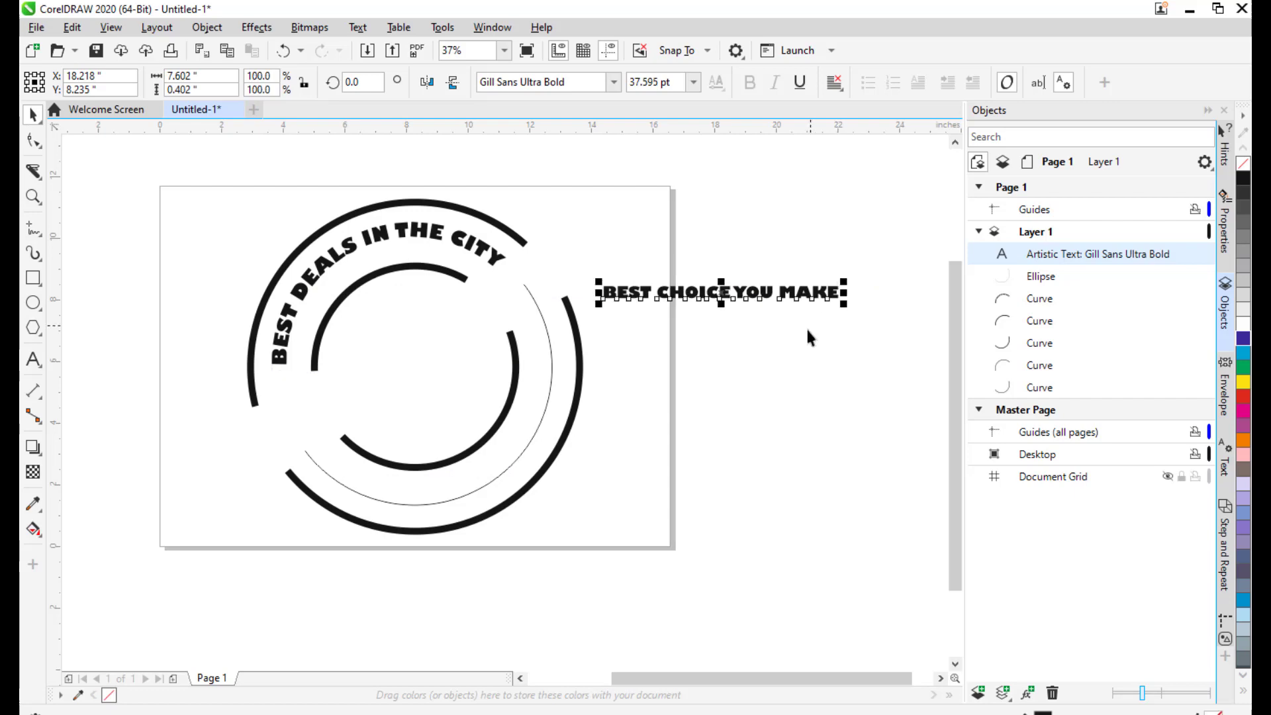
{"action": "left_click", "coordinate": [522, 257]}
{"action": "left_click", "coordinate": [482, 252]}
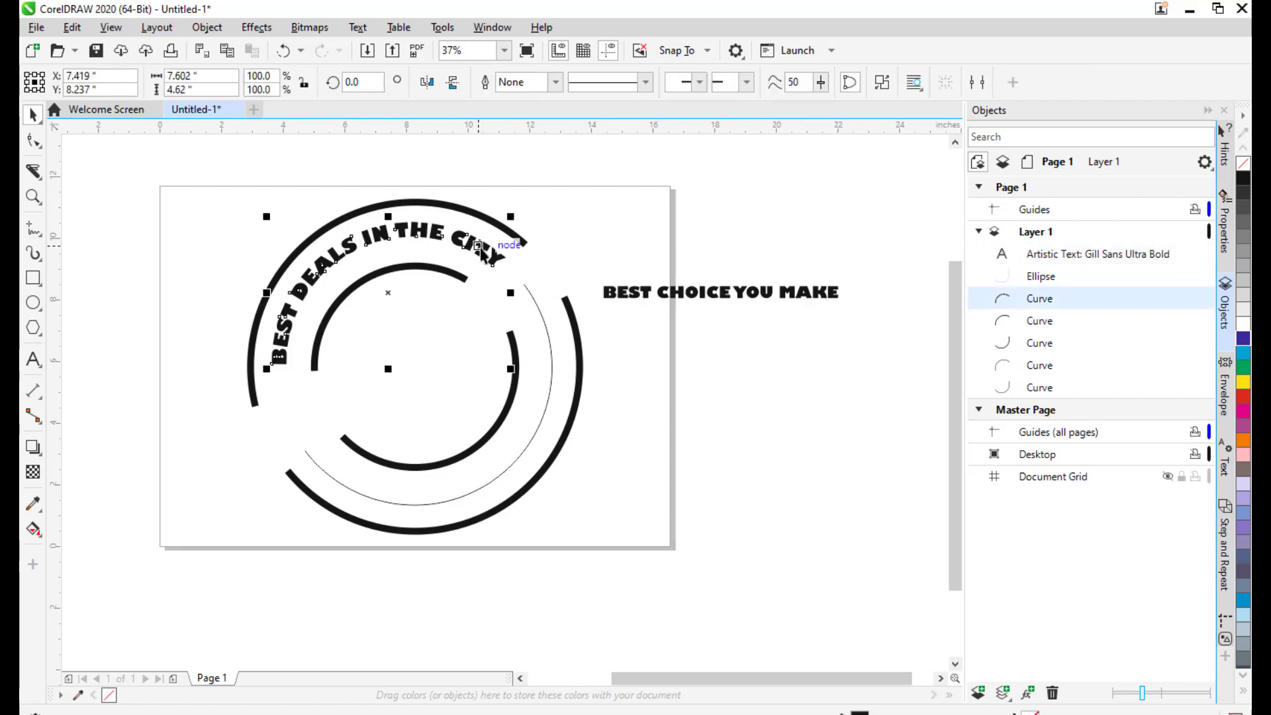
{"action": "left_click", "coordinate": [754, 291]}
{"action": "scroll", "coordinate": [801, 287], "scroll_direction": "left", "scroll_amount": 2}
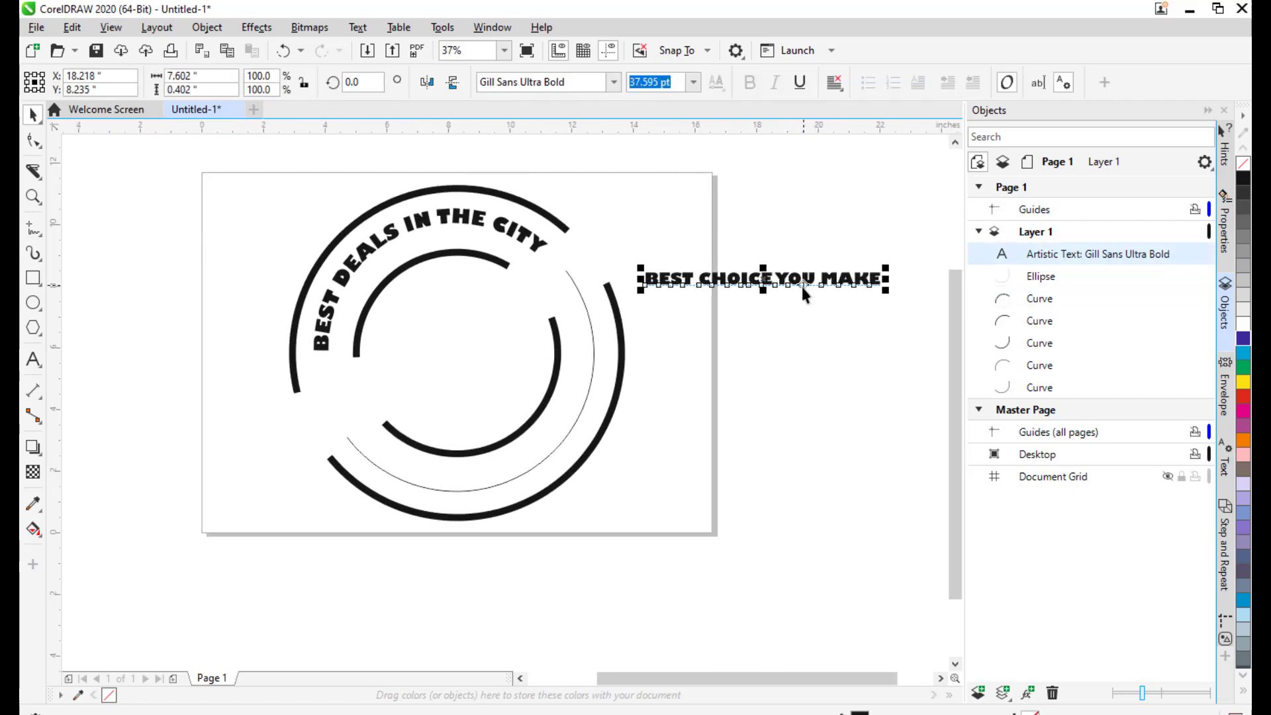
{"action": "left_click_drag", "start_coordinate": [890, 268], "coordinate": [902, 260]}
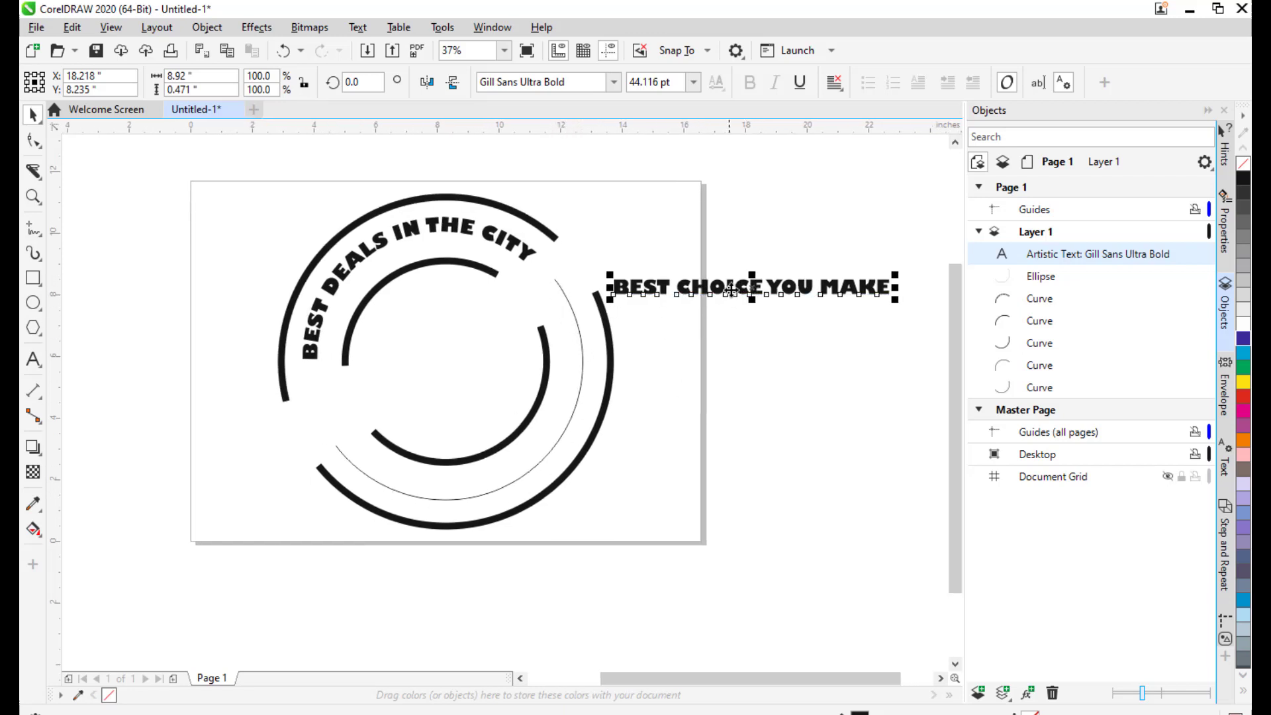
{"action": "left_click_drag", "start_coordinate": [735, 286], "coordinate": [743, 283]}
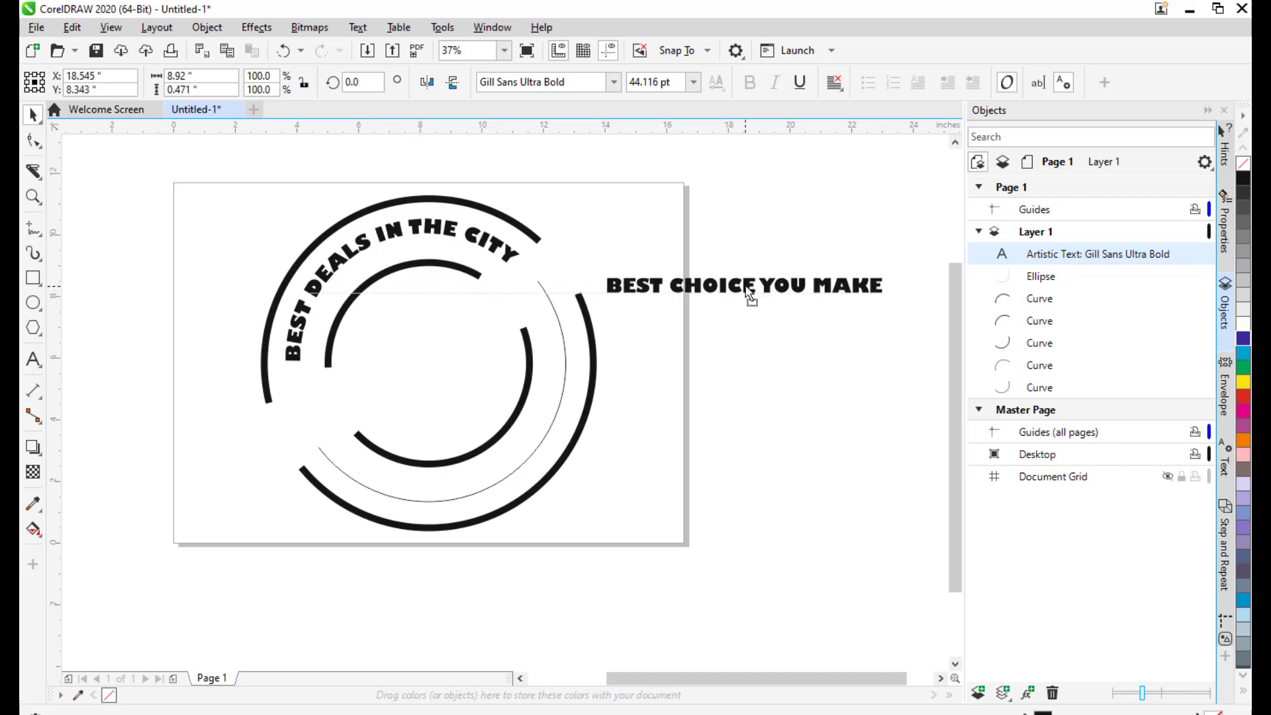
- Fit the text "BEST CHOICE YOU MAKE" to the thin arc as its path
{"action": "left_click", "coordinate": [542, 287], "text": "shift"}
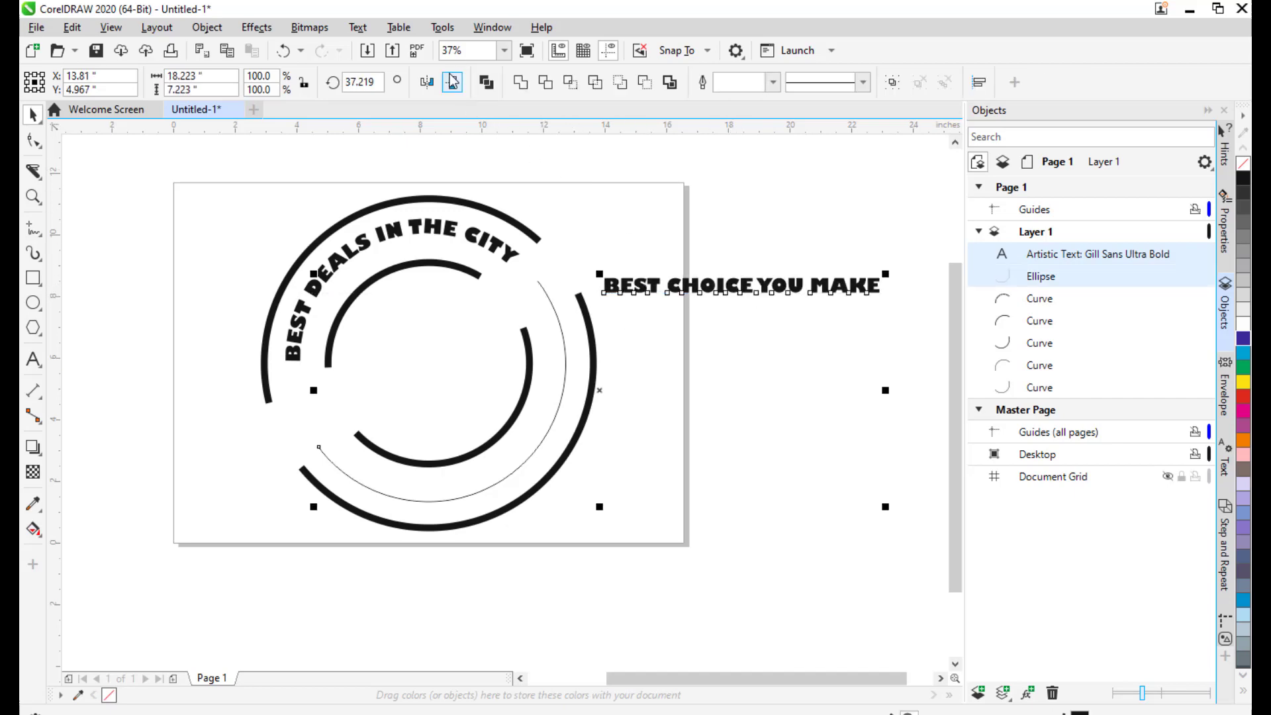
{"action": "left_click", "coordinate": [357, 27]}
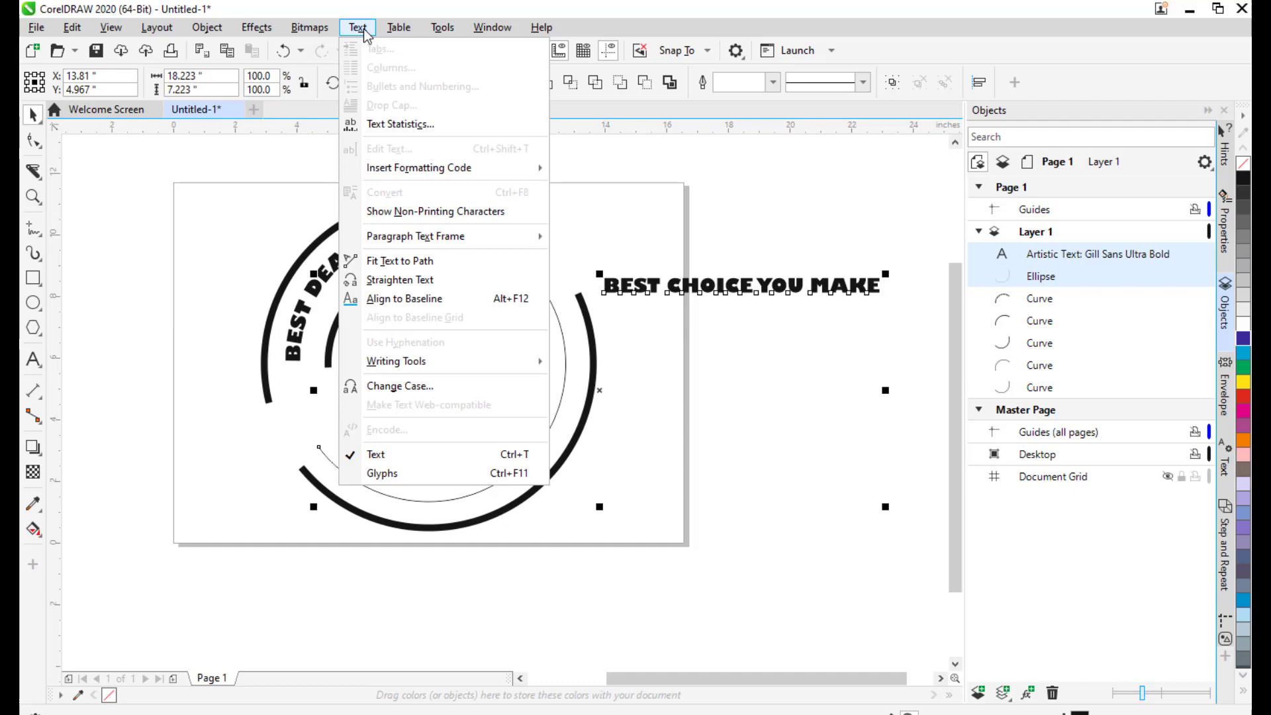
{"action": "left_click", "coordinate": [406, 260]}
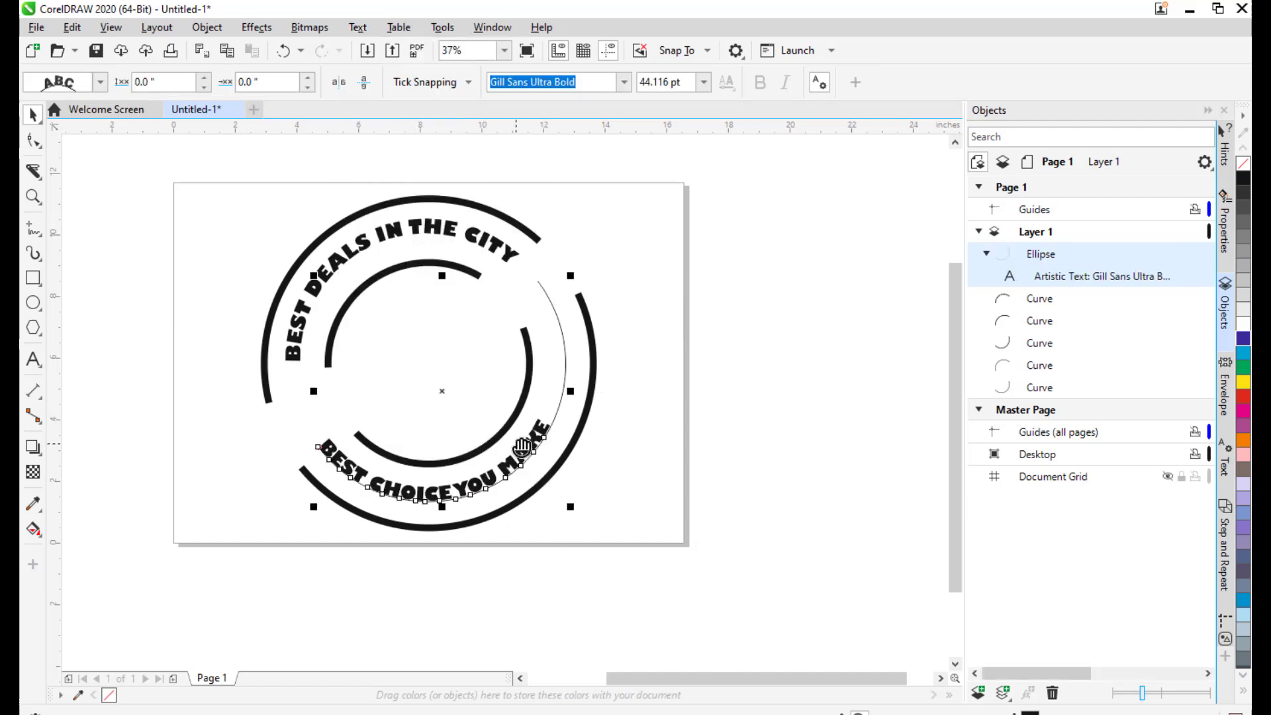
- Offset the text "BEST CHOICE YOU MAKE" along its curved path by 2.2 inches
{"action": "scroll", "coordinate": [645, 360], "scroll_direction": "right", "scroll_amount": 1}
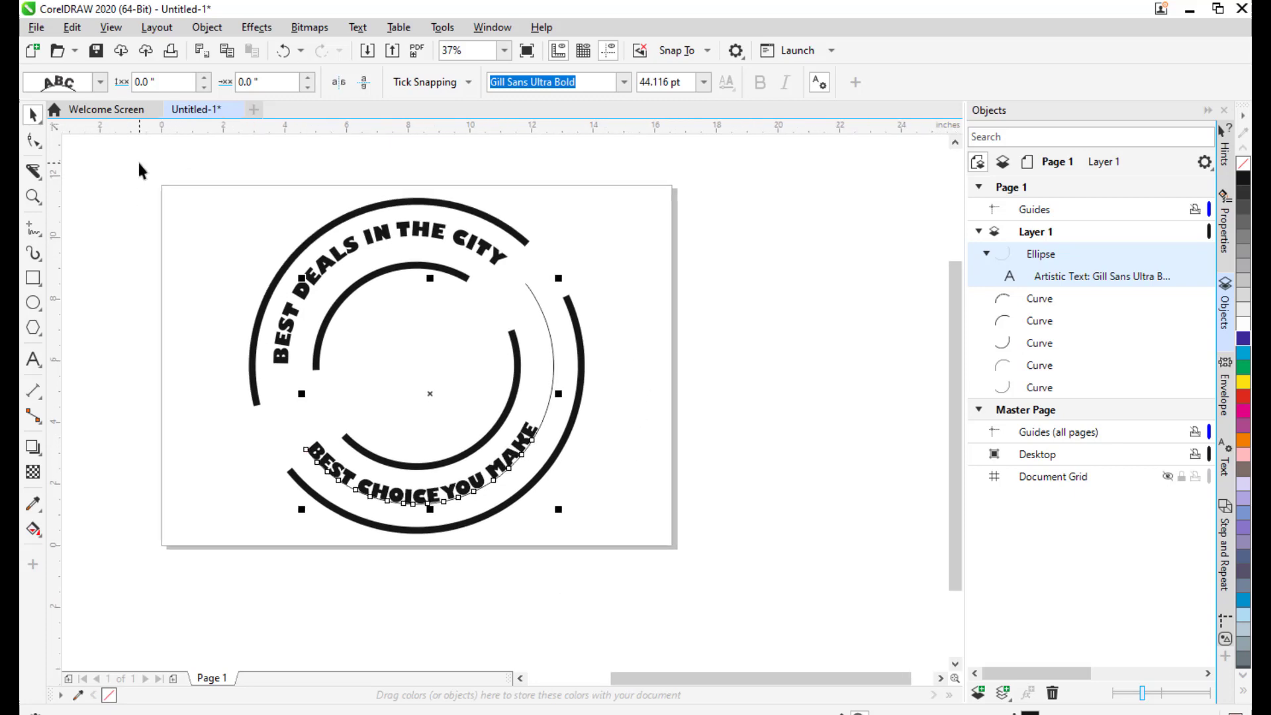
{"action": "scroll", "coordinate": [616, 270], "scroll_direction": "left", "scroll_amount": 1}
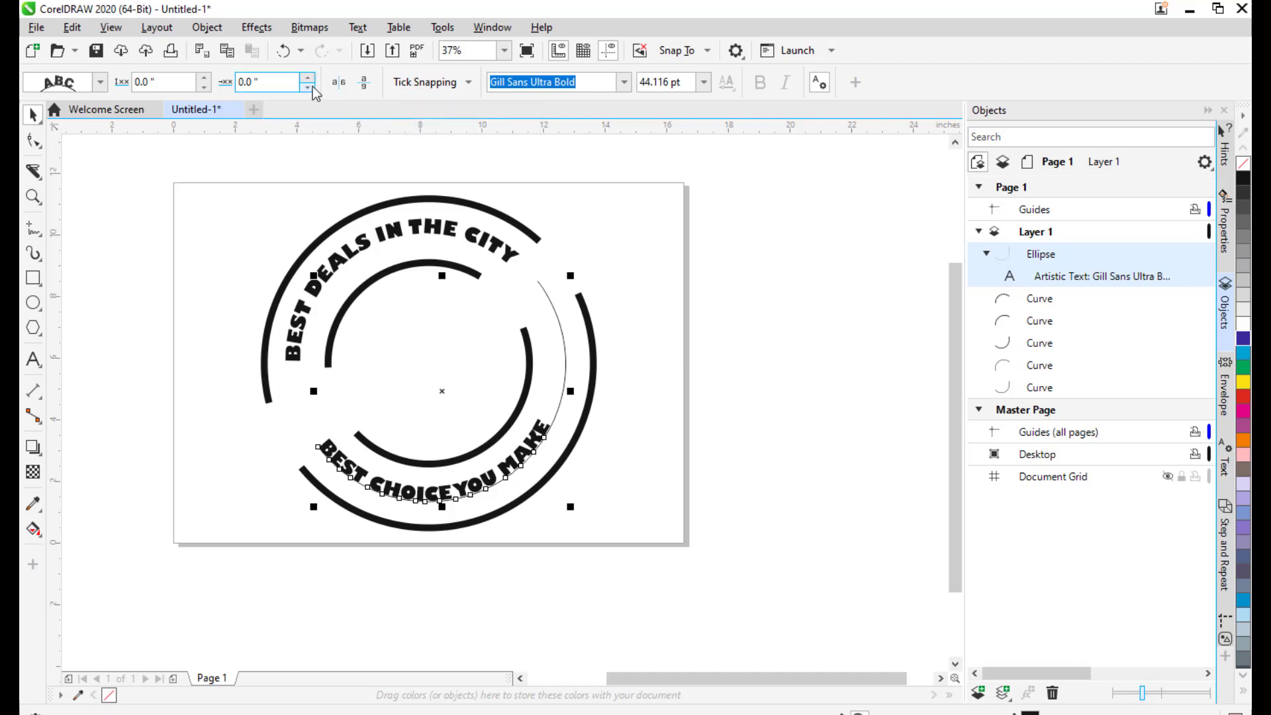
{"action": "left_click", "coordinate": [309, 77]}
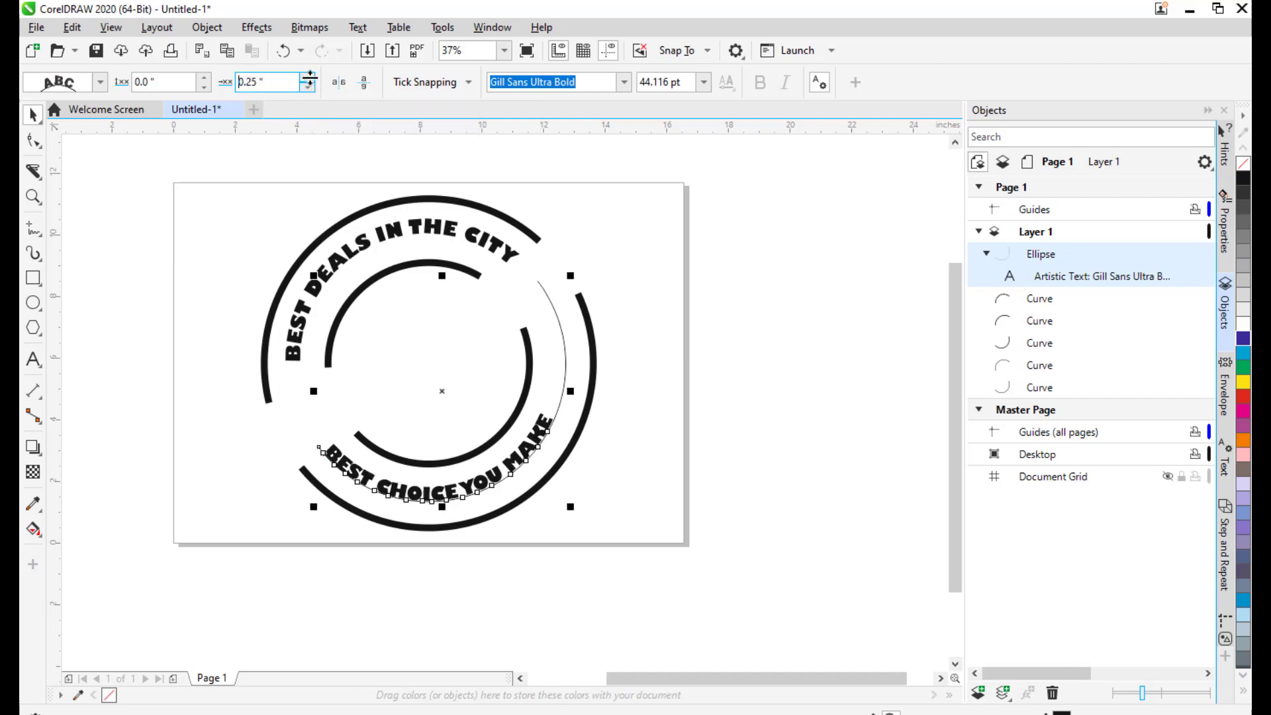
{"action": "left_click_drag", "start_coordinate": [309, 78], "coordinate": [322, 46]}
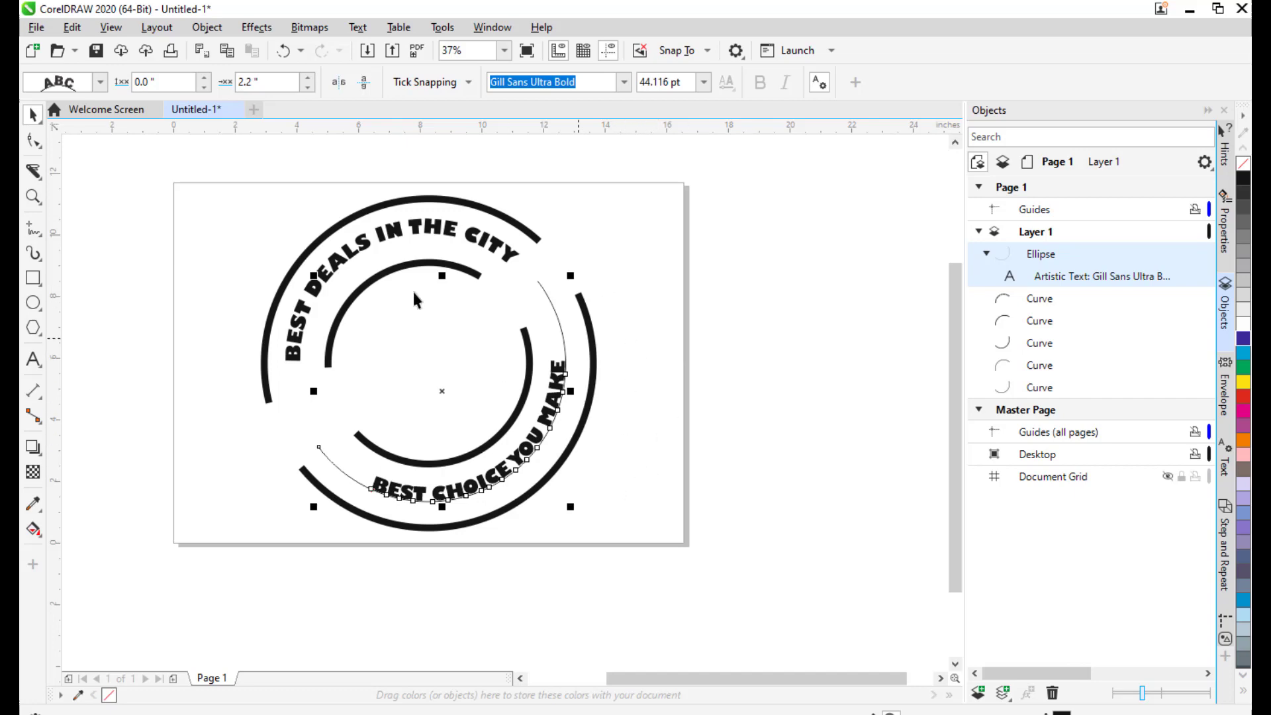
- Convert the path text "BEST CHOICE YOU MAKE" to curves and delete the thin arc that served as its path
{"action": "left_click_drag", "start_coordinate": [629, 369], "coordinate": [679, 362]}
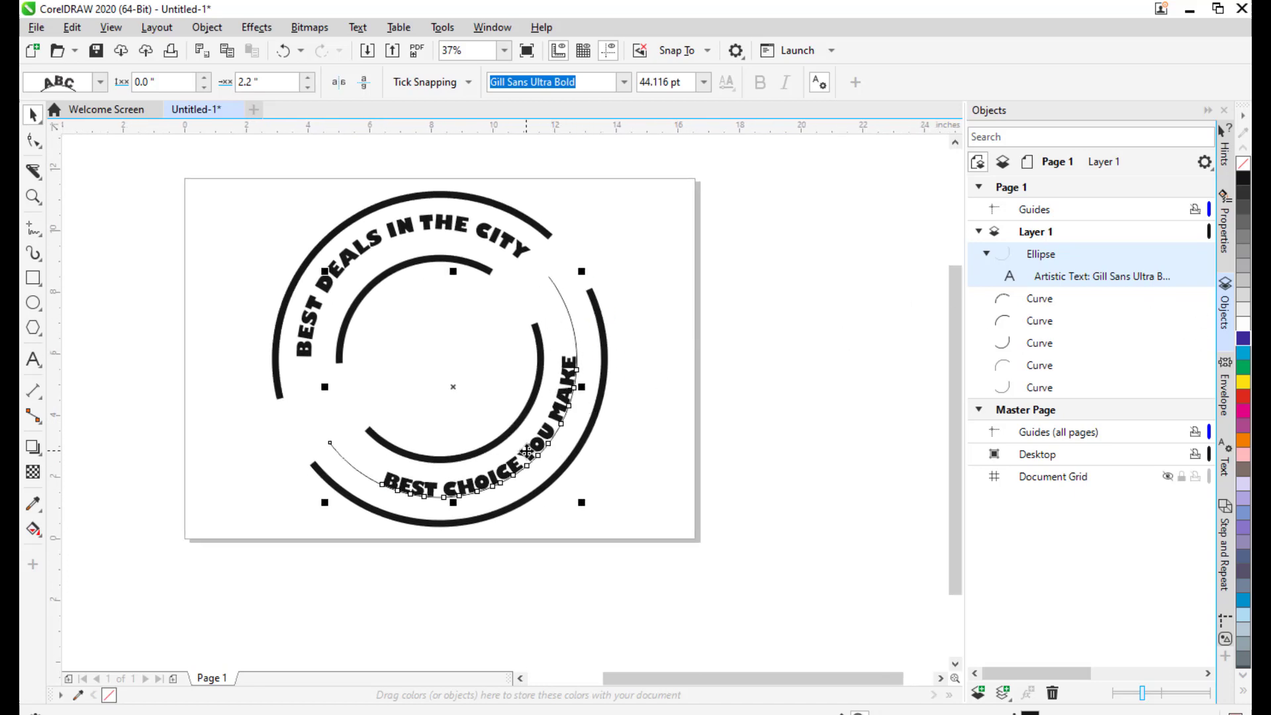
{"action": "right_click", "coordinate": [1049, 259]}
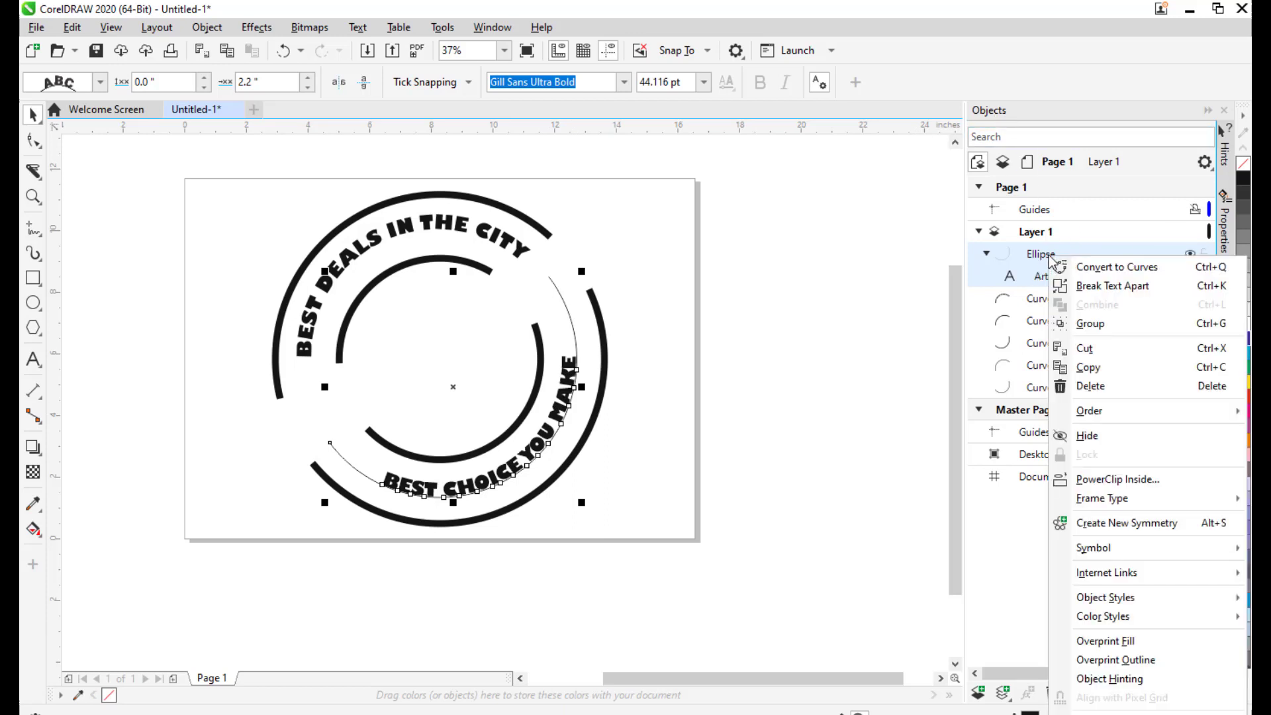
{"action": "left_click", "coordinate": [1125, 269]}
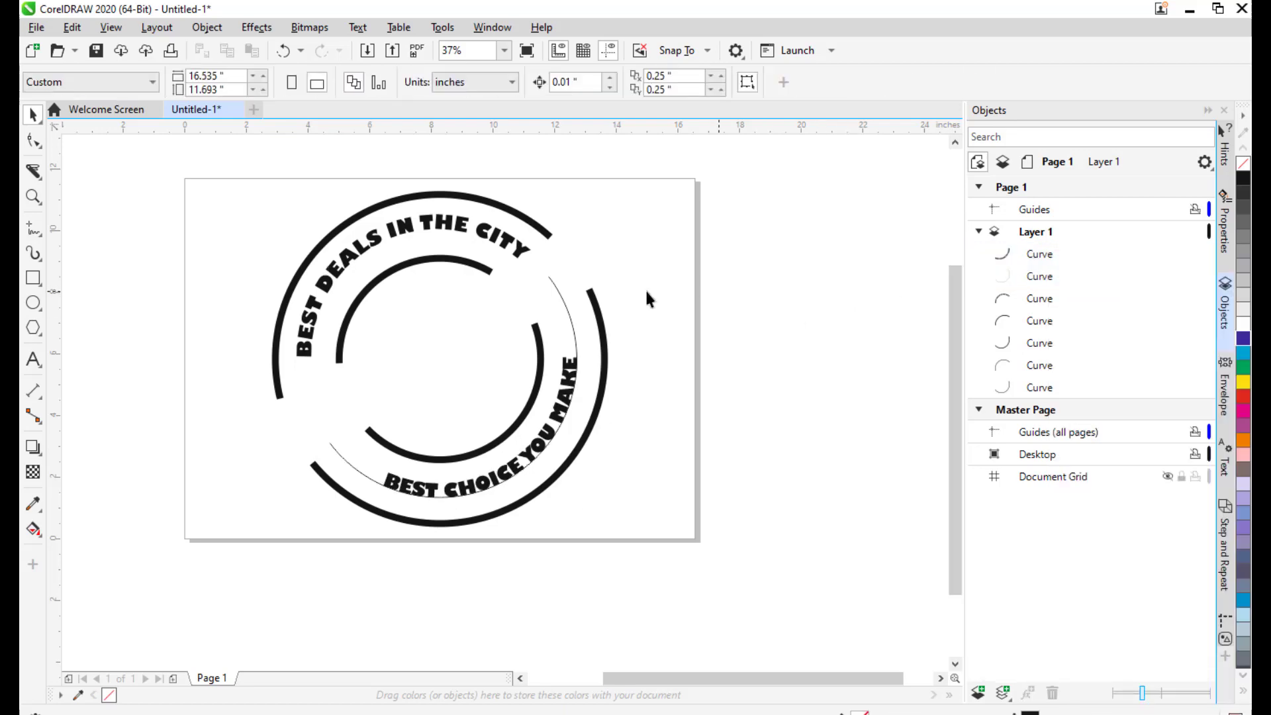
{"action": "left_click", "coordinate": [550, 280]}
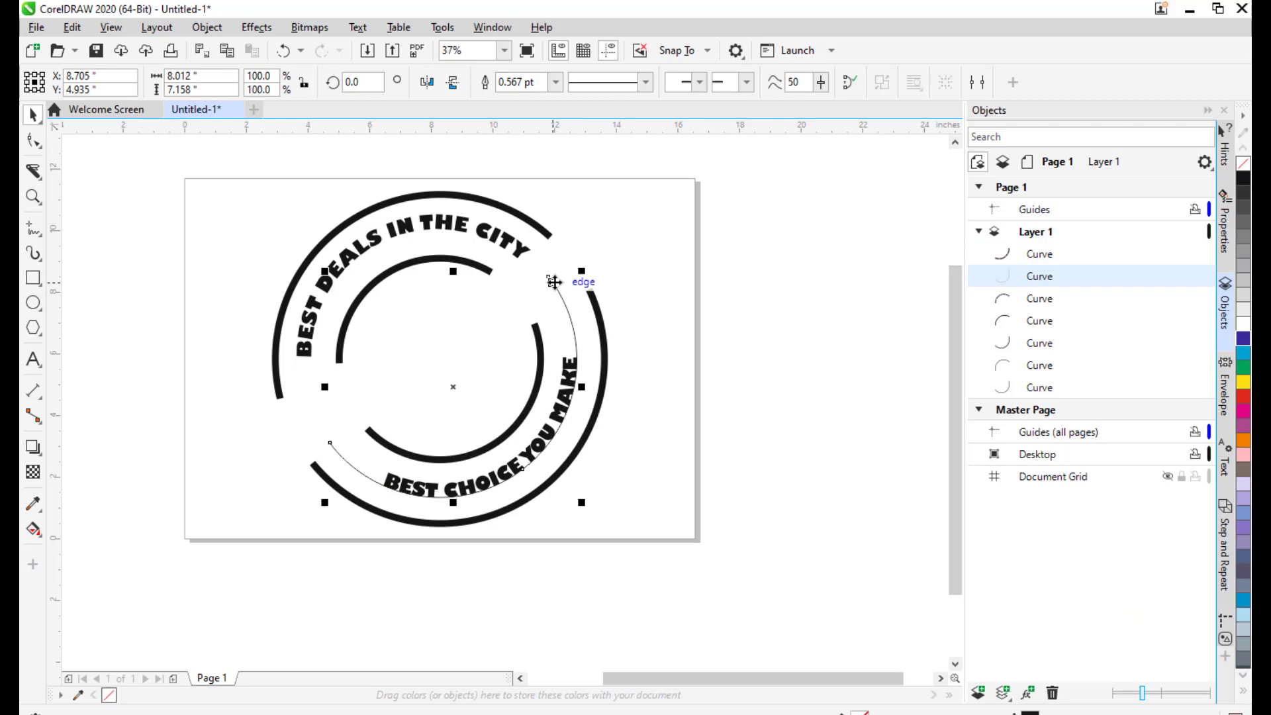
{"action": "key", "text": "Delete"}
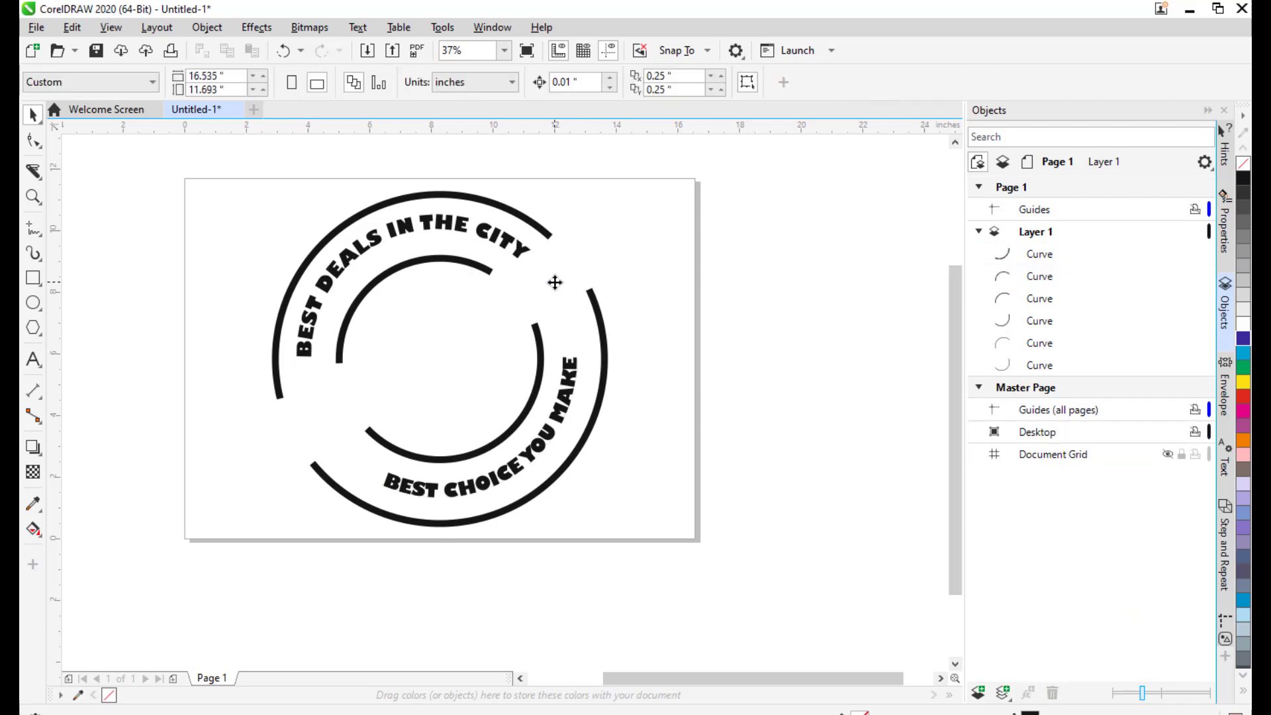
{"action": "key", "text": "h"}
{"action": "left_click_drag", "start_coordinate": [624, 304], "coordinate": [671, 312]}
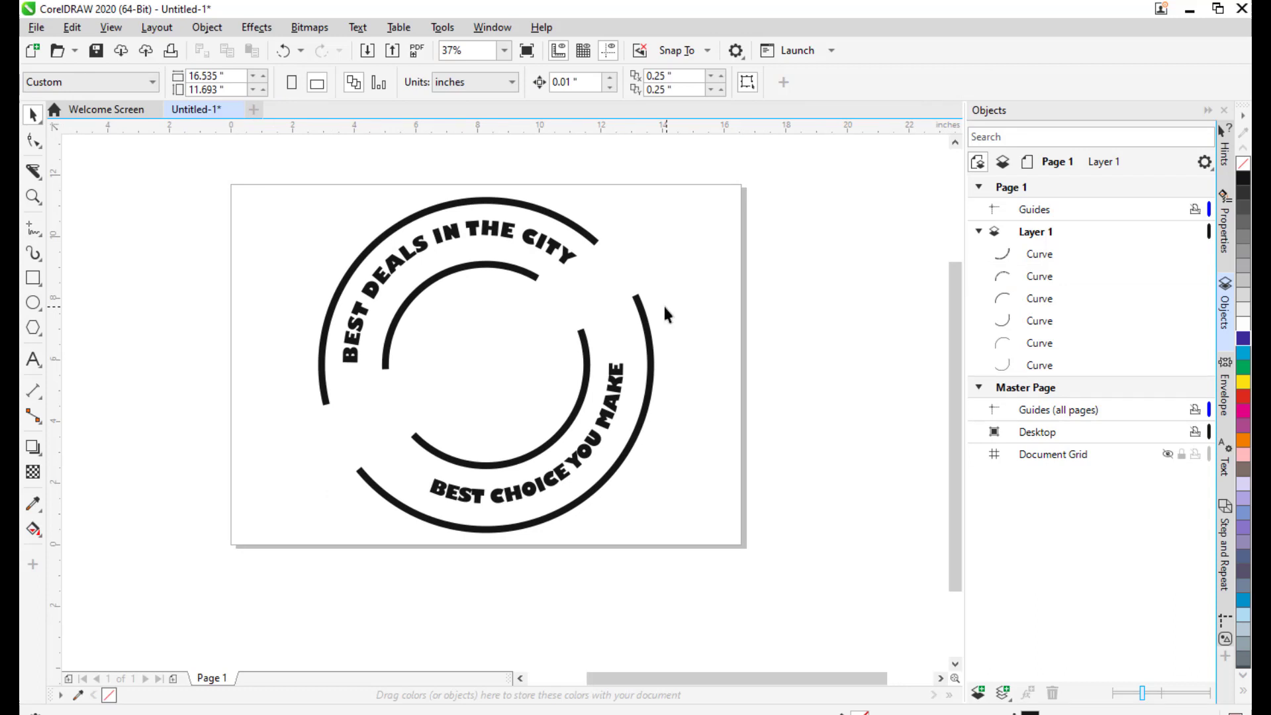
{"action": "left_click_drag", "start_coordinate": [489, 337], "coordinate": [562, 335]}
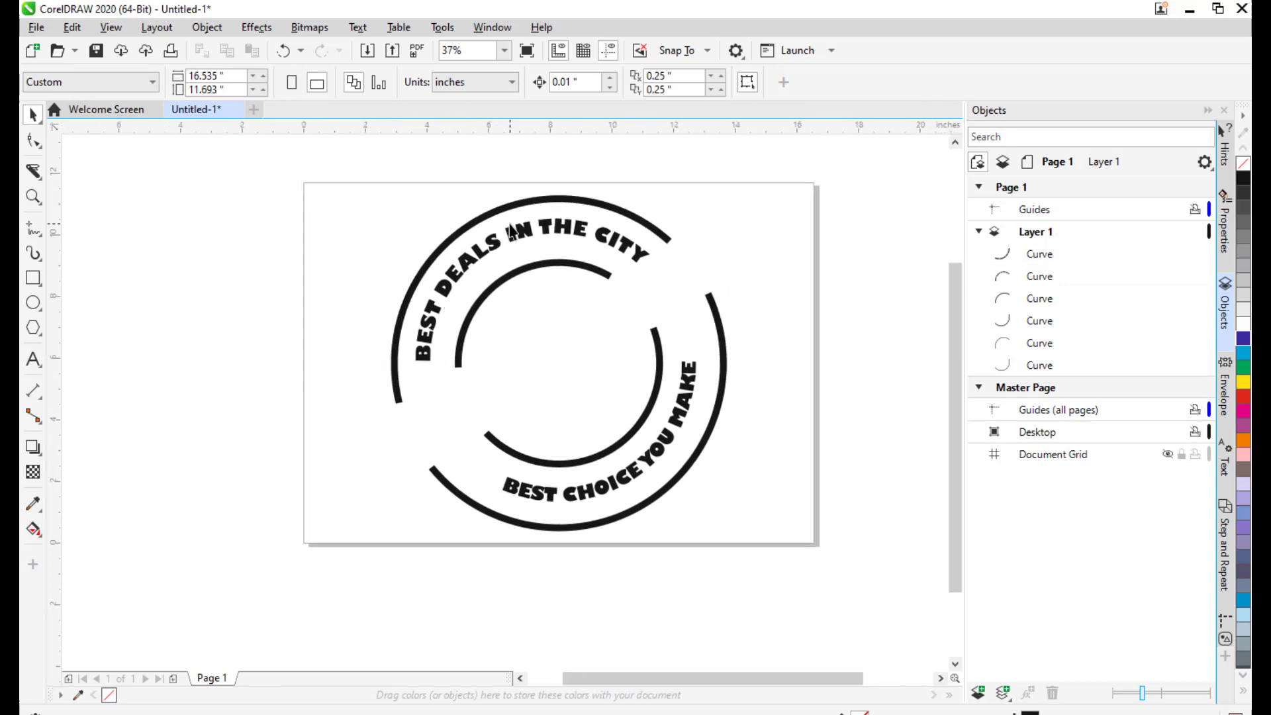
{"action": "left_click_drag", "start_coordinate": [745, 337], "coordinate": [804, 314]}
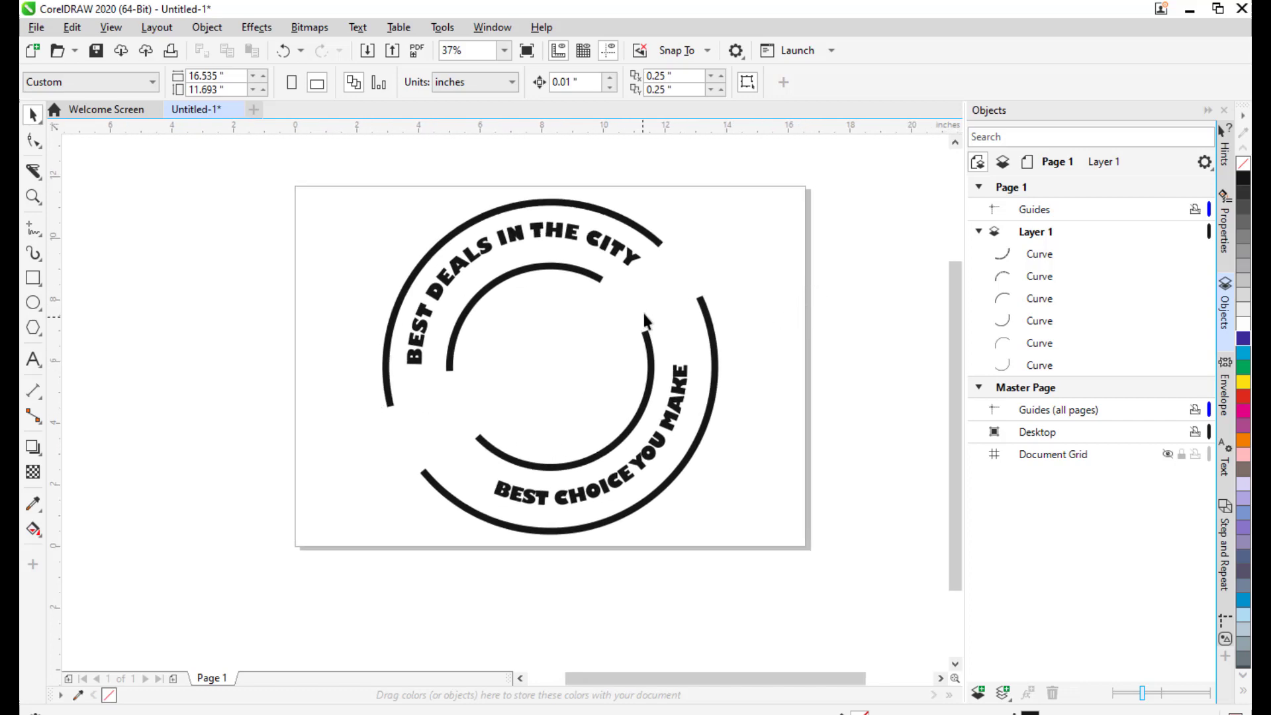
{"action": "left_click_drag", "start_coordinate": [650, 318], "coordinate": [632, 324]}
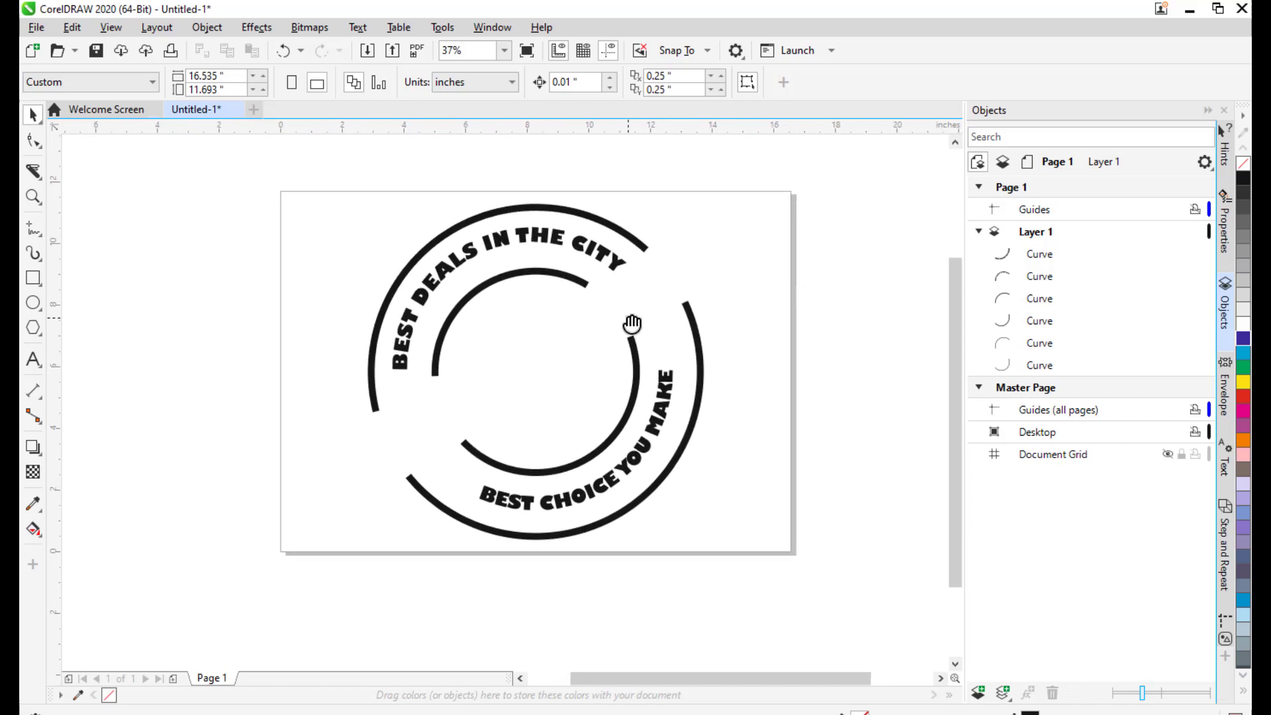
- Apply the Artistic Media brush's thick, solid Artistic brushstroke with ragged split ends to the outer upper arc
{"action": "left_click", "coordinate": [488, 209]}
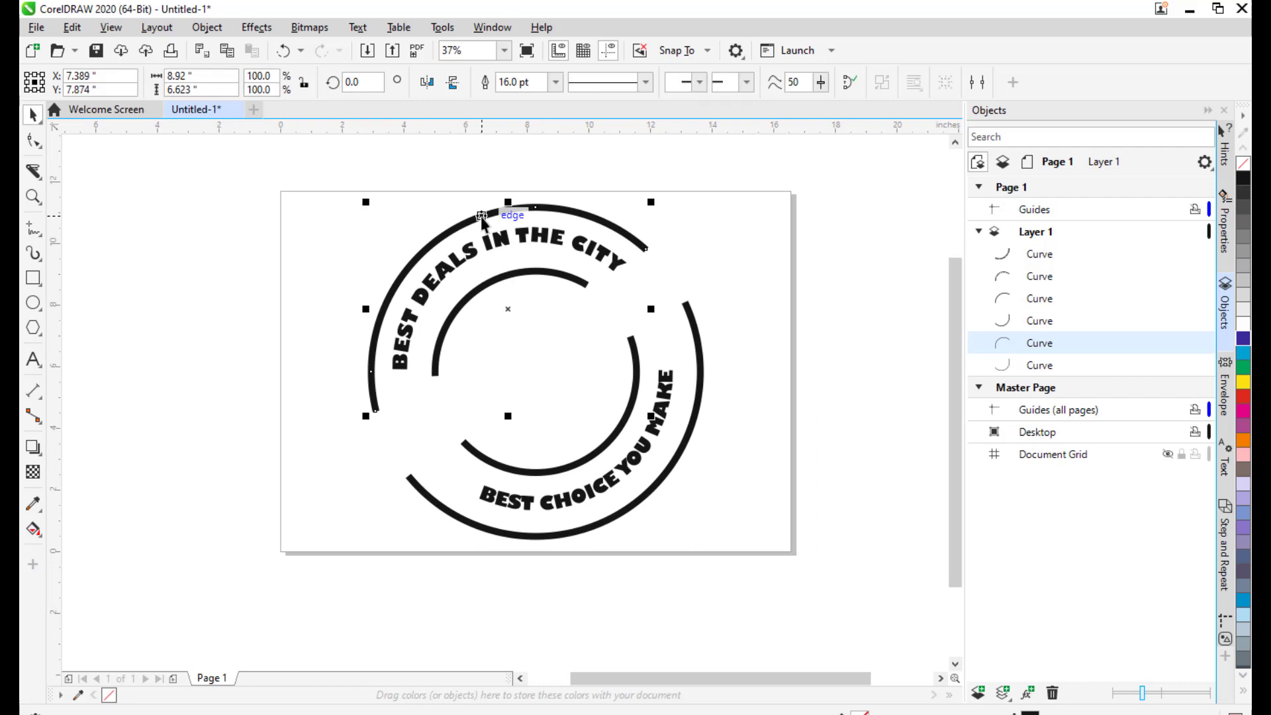
{"action": "left_click_drag", "start_coordinate": [651, 262], "coordinate": [648, 268]}
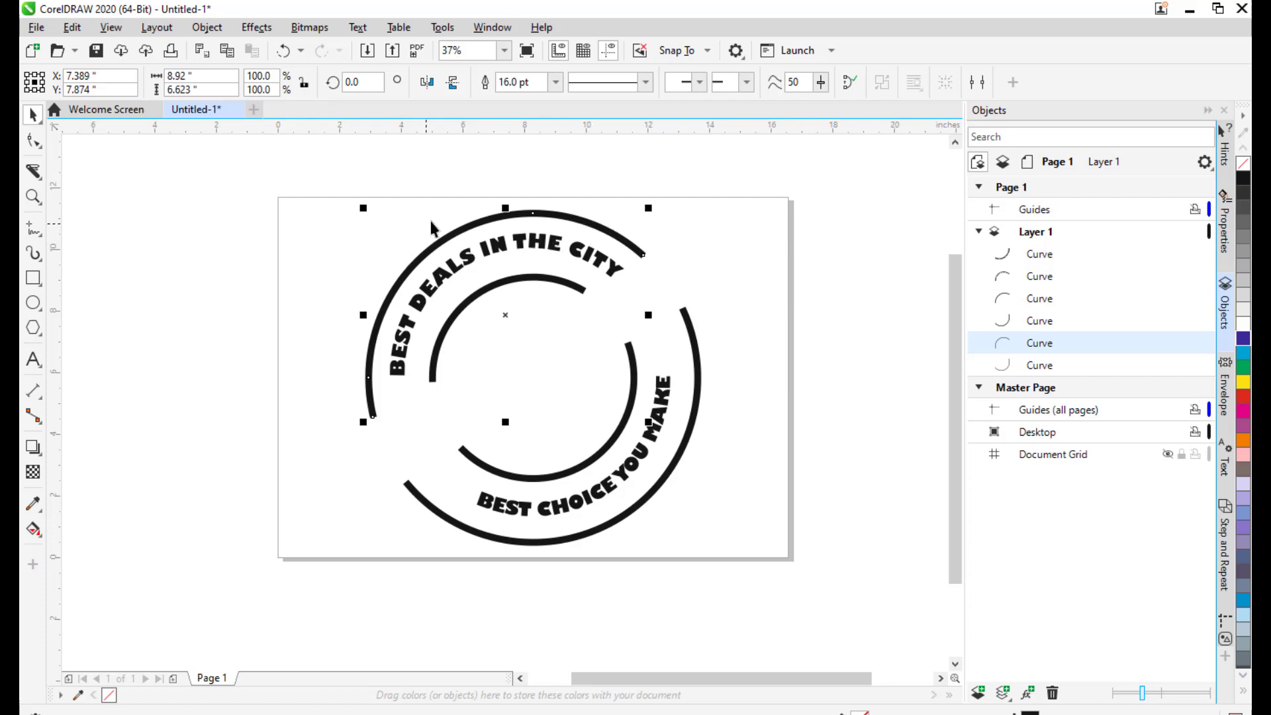
{"action": "left_click_drag", "start_coordinate": [607, 337], "coordinate": [623, 338]}
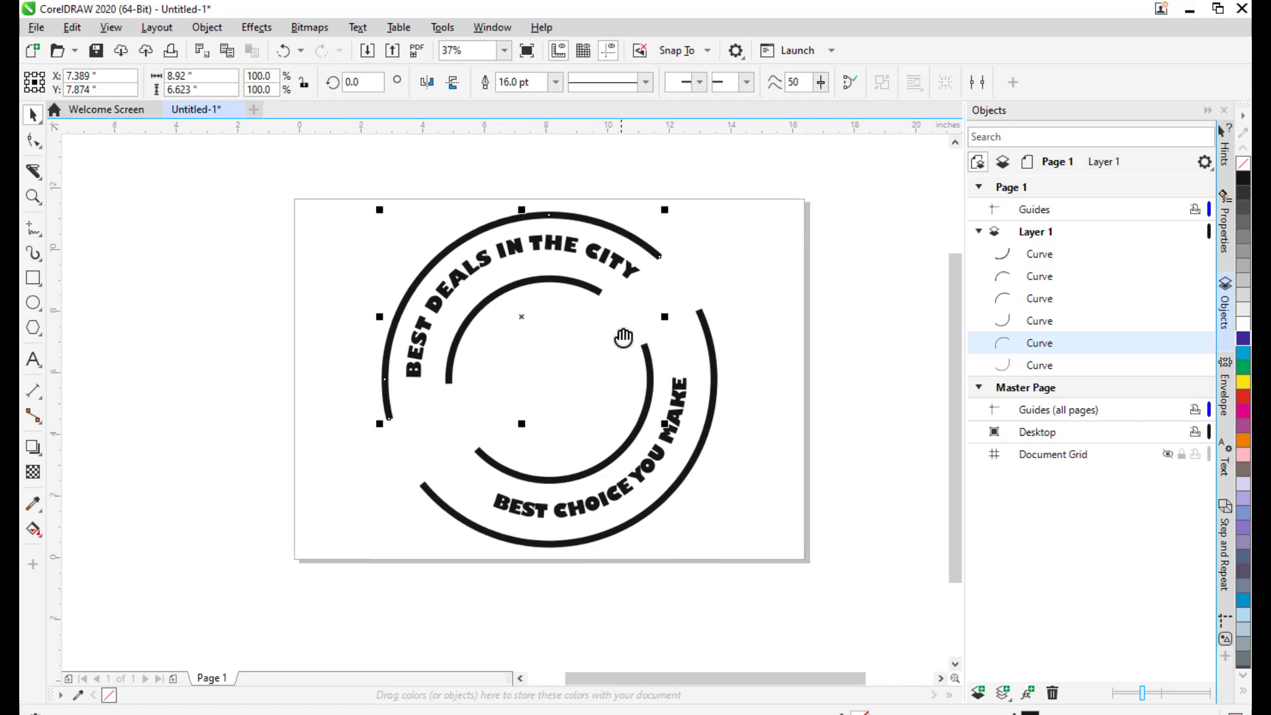
{"action": "key", "text": "i"}
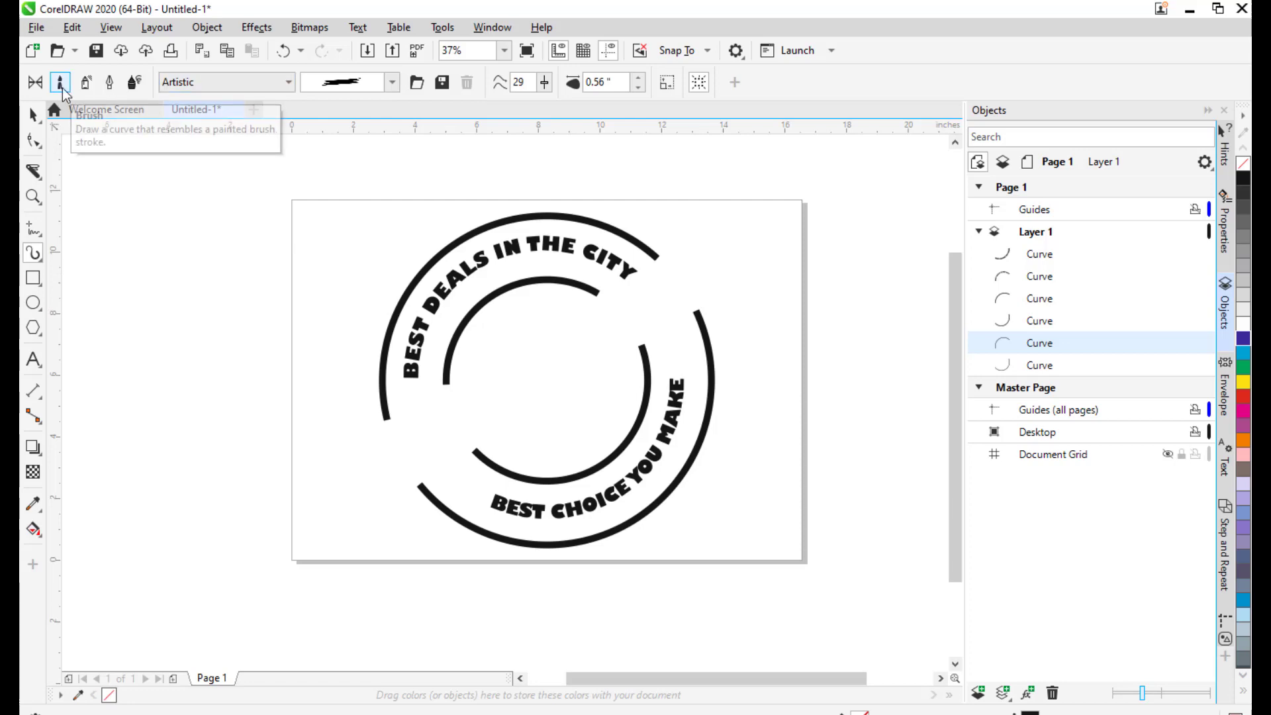
{"action": "left_click", "coordinate": [399, 84]}
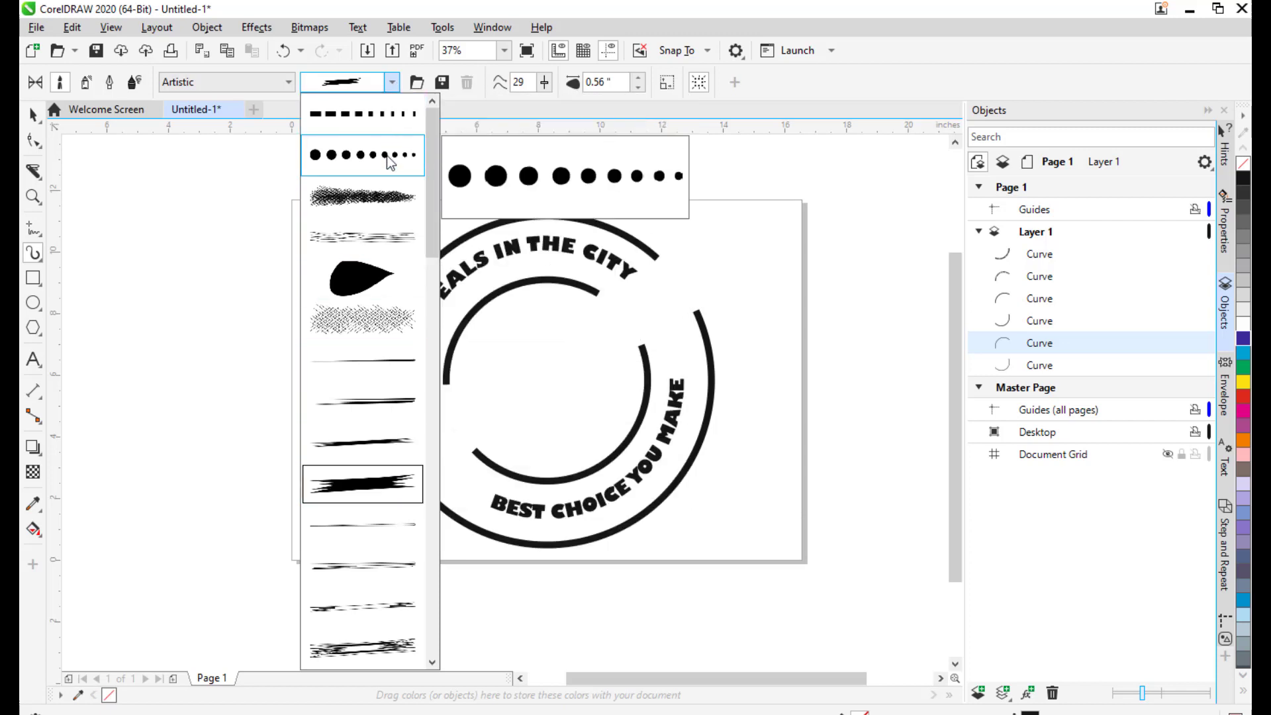
{"action": "left_click", "coordinate": [383, 199]}
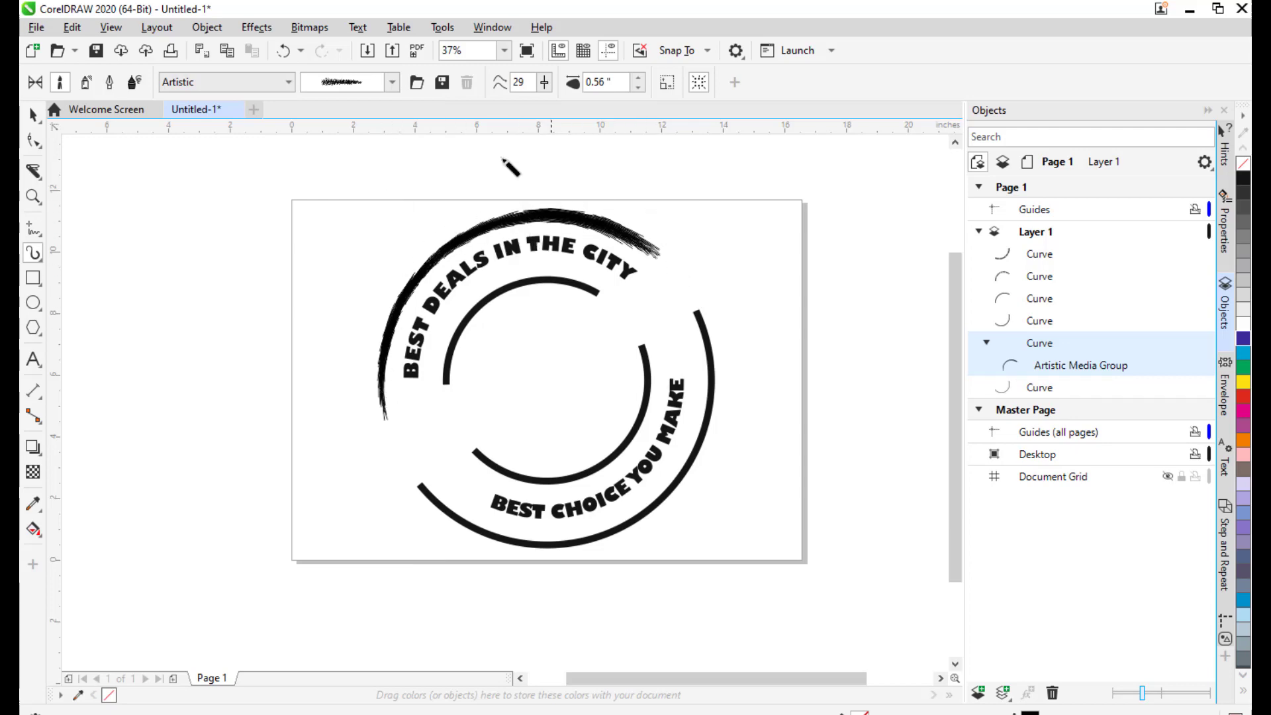
{"action": "left_click", "coordinate": [392, 82]}
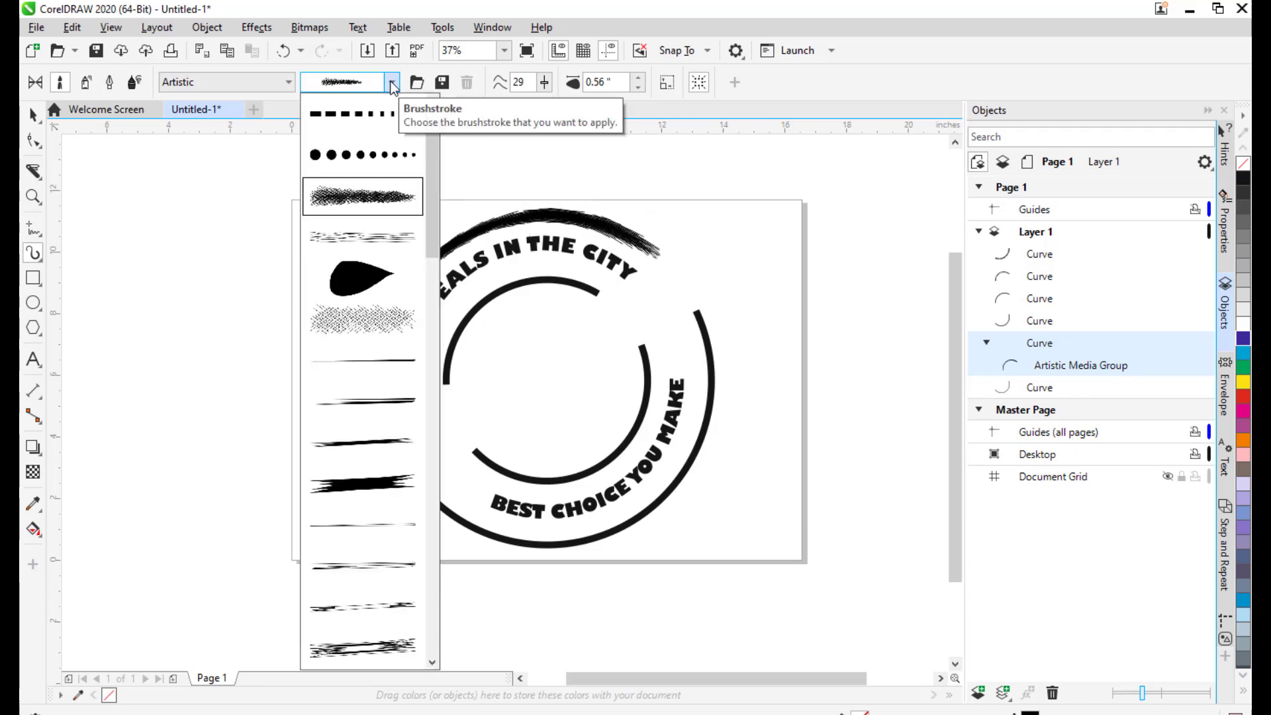
{"action": "left_click", "coordinate": [369, 493]}
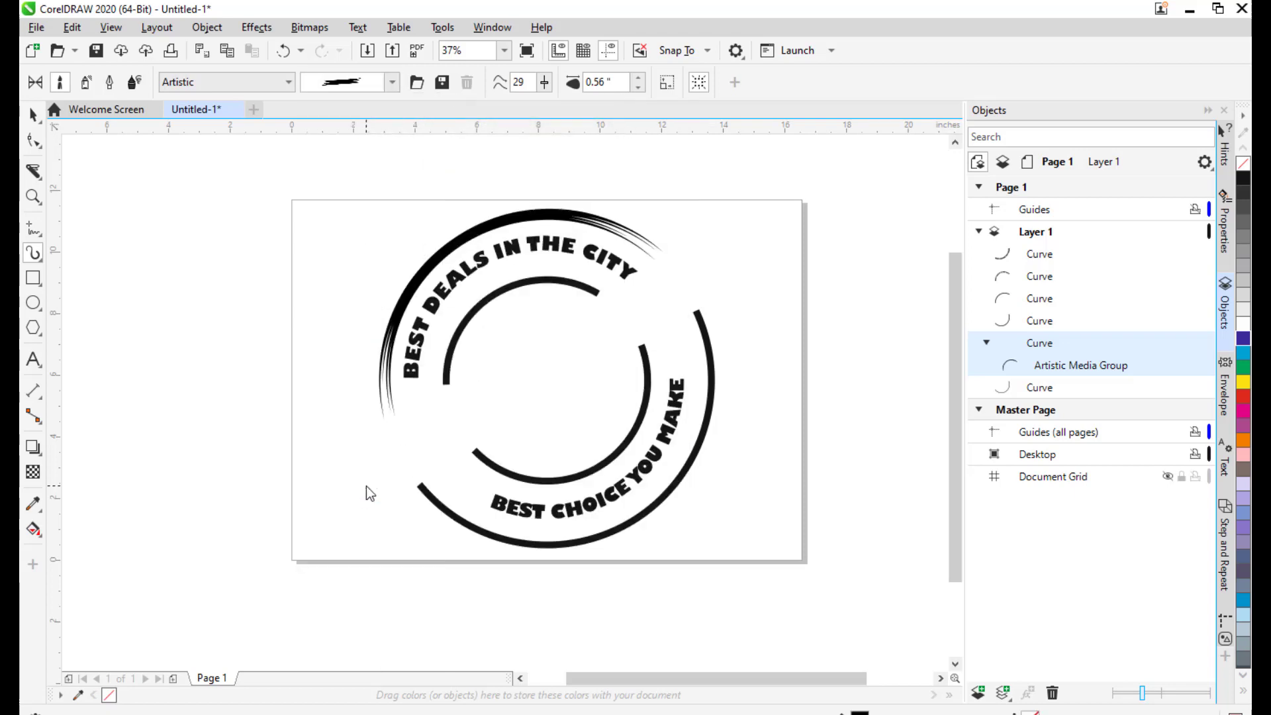
{"action": "left_click", "coordinate": [33, 115]}
{"action": "left_click", "coordinate": [728, 319]}
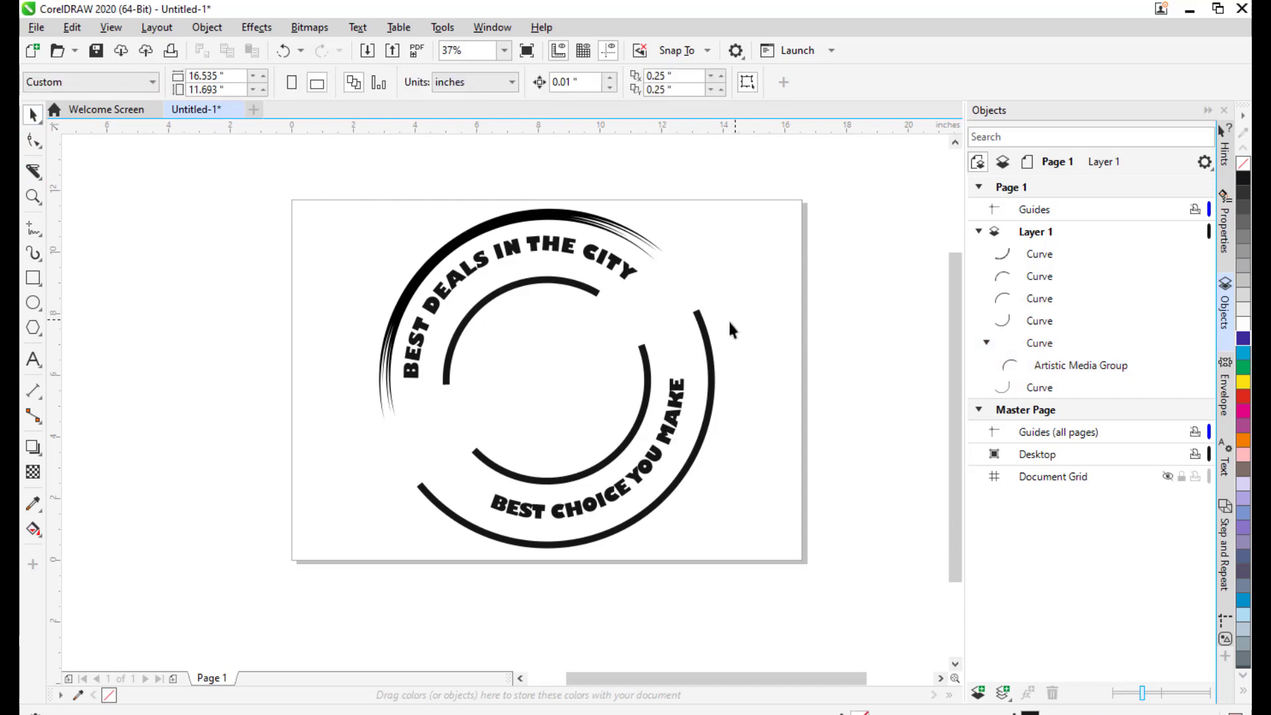
- Apply the same thick, split-ended Artistic brushstroke to the outer lower arc
{"action": "left_click", "coordinate": [703, 326]}
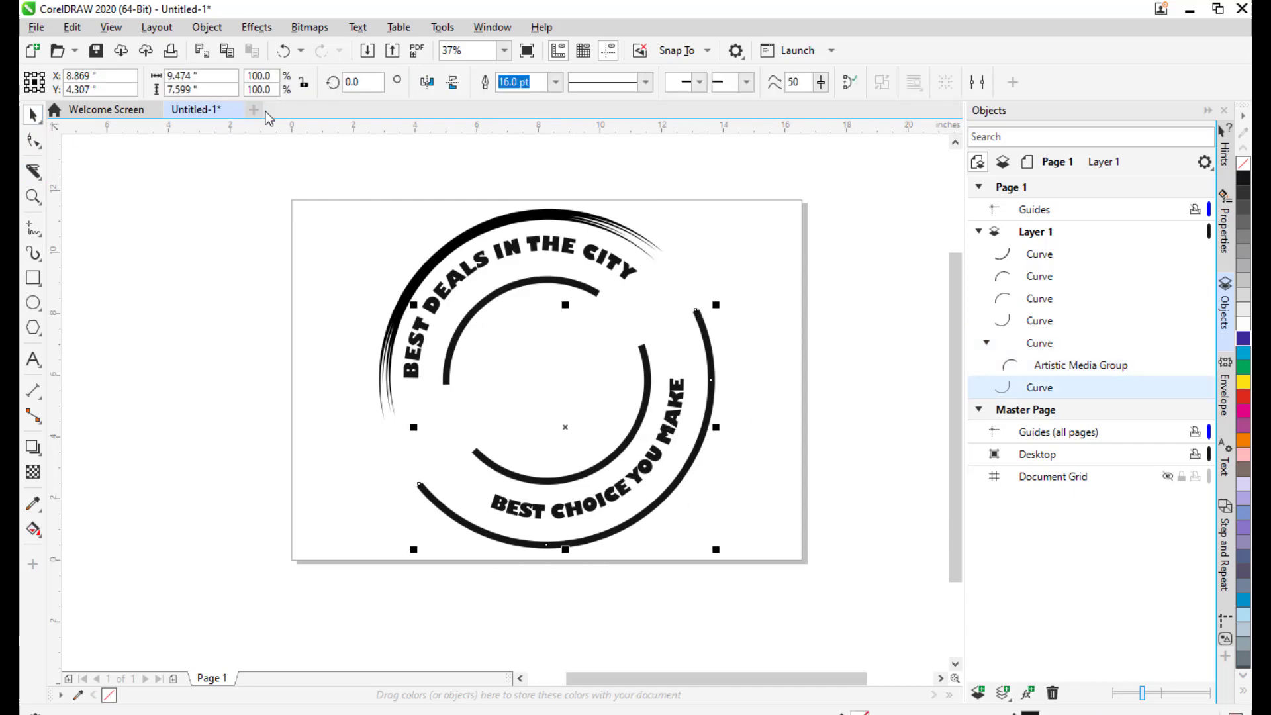
{"action": "key", "text": "i"}
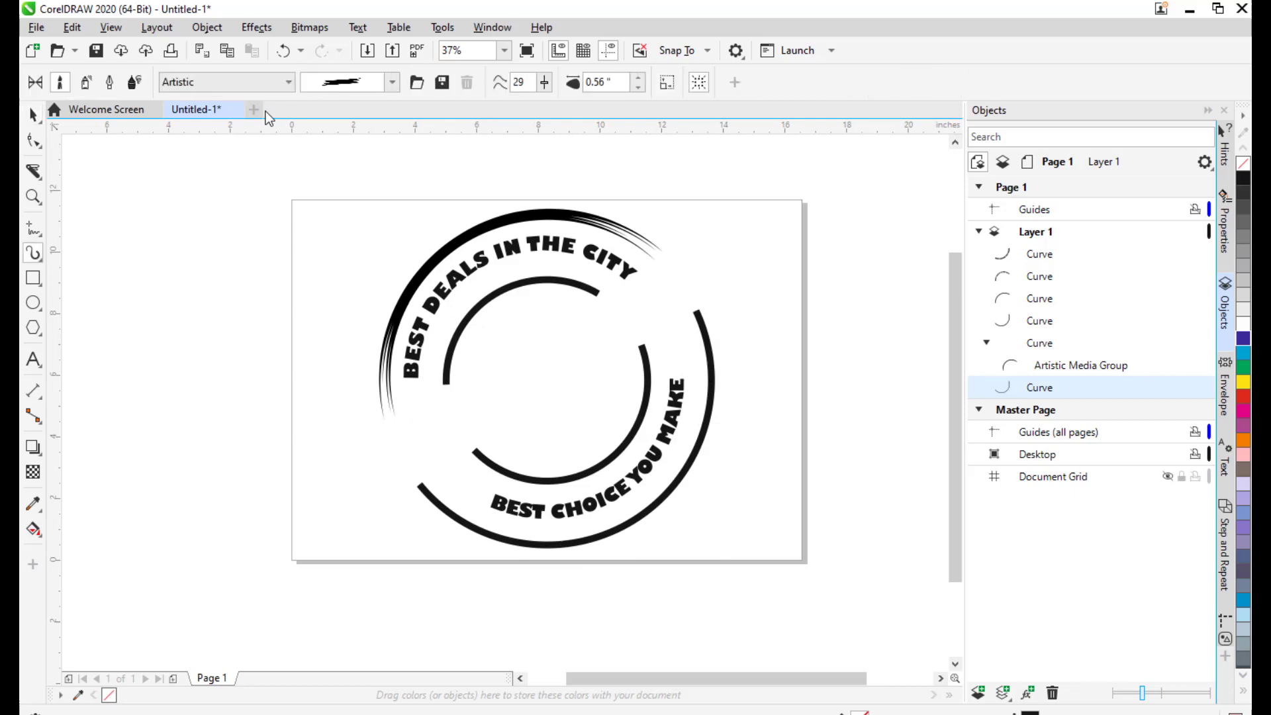
{"action": "left_click", "coordinate": [394, 84]}
{"action": "left_click", "coordinate": [375, 446]}
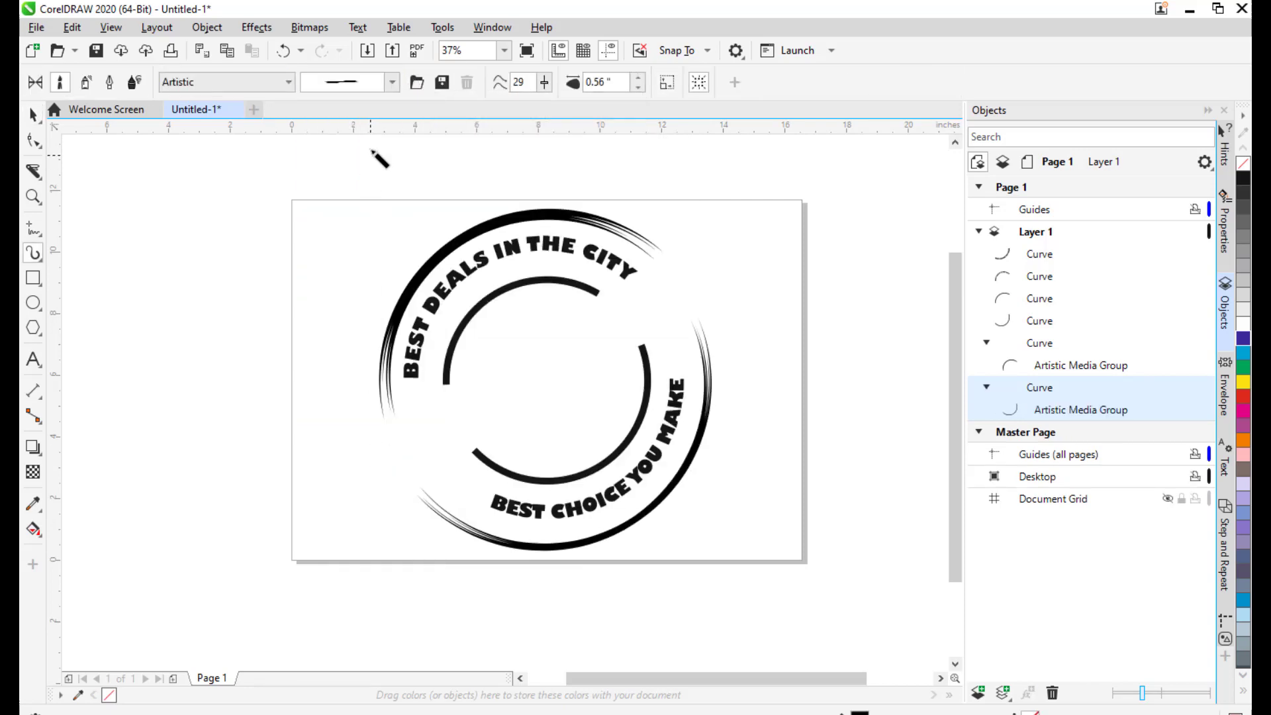
{"action": "left_click", "coordinate": [392, 82]}
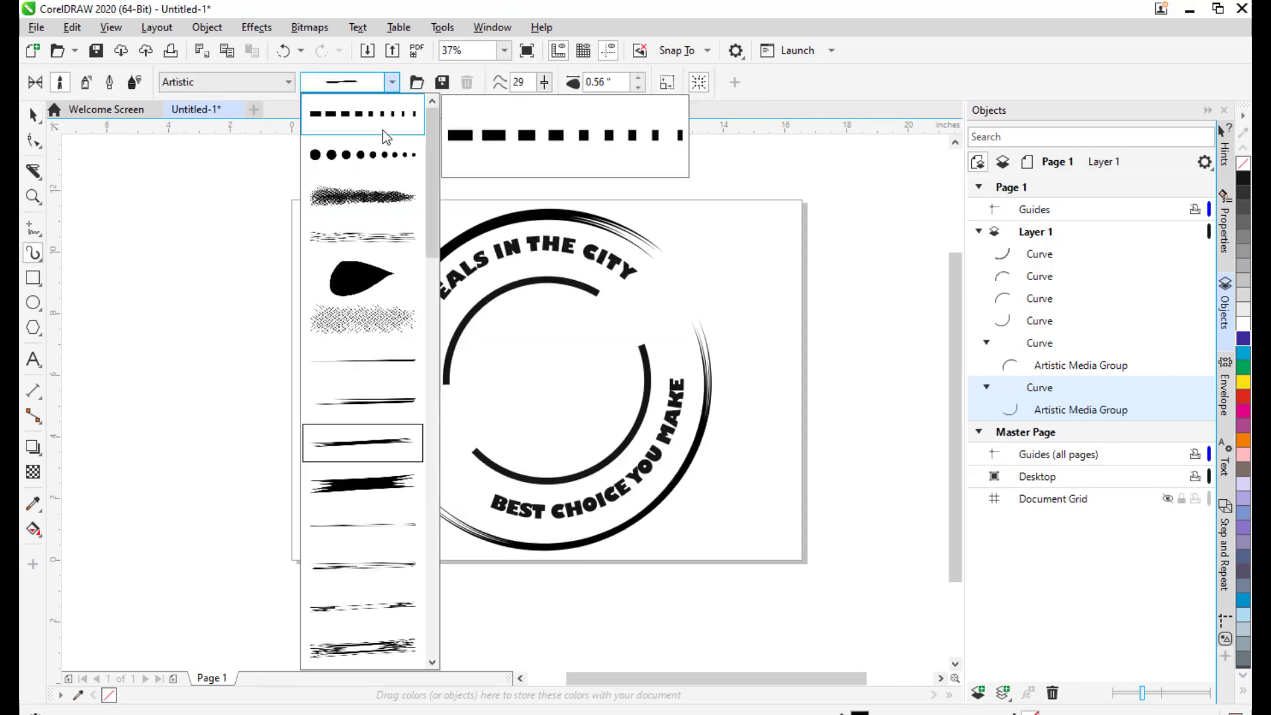
{"action": "left_click", "coordinate": [371, 491]}
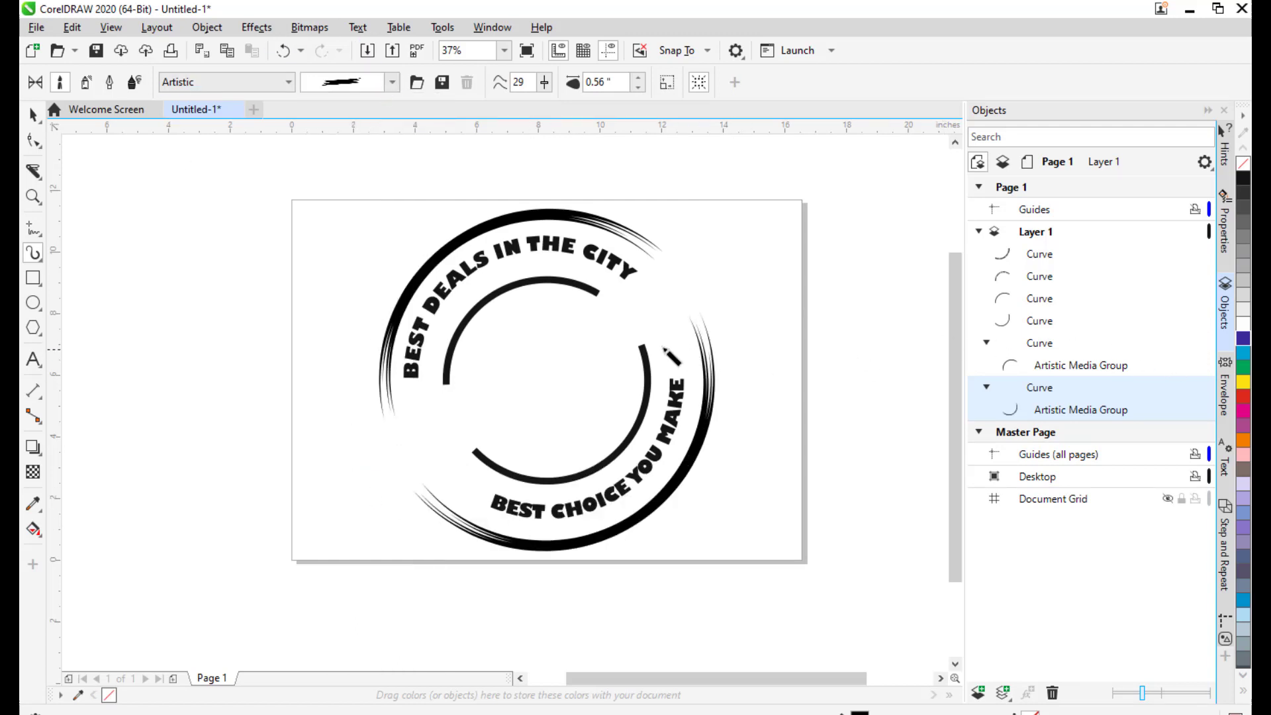
{"action": "left_click", "coordinate": [33, 115]}
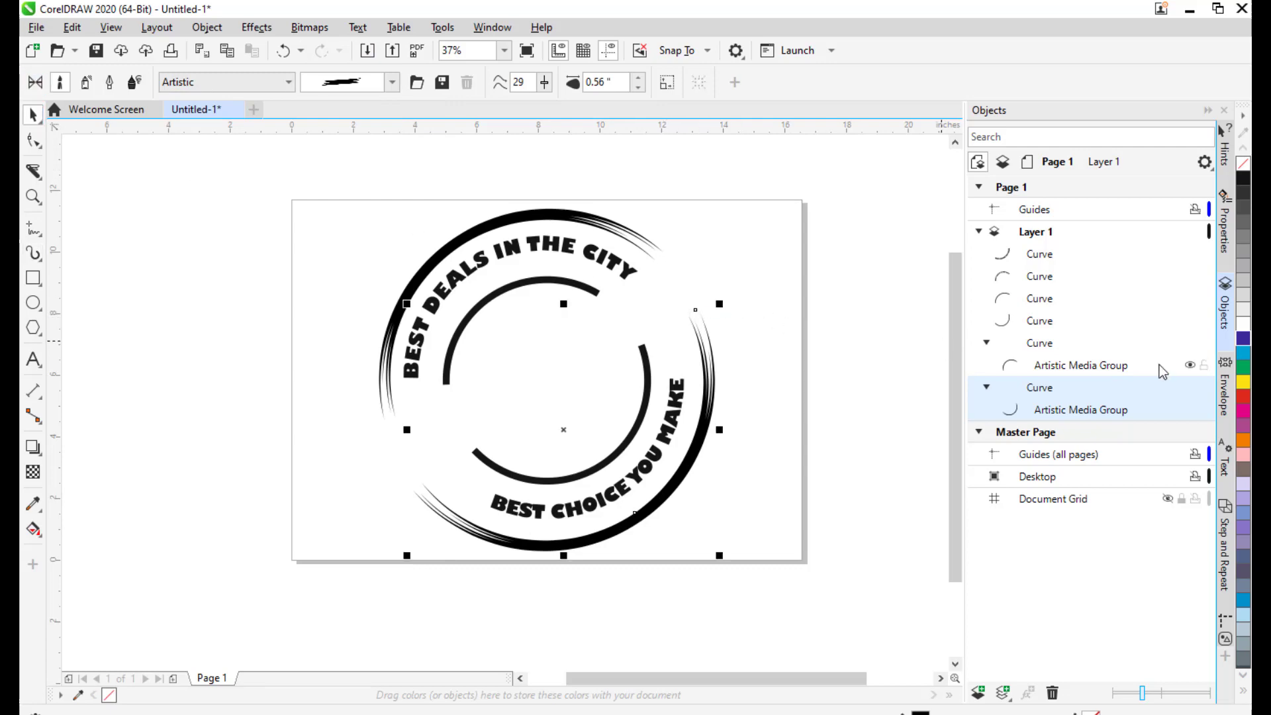
- Apply the thick, split-ended Artistic brushstroke to the inner upper arc below "BEST DEALS IN THE CITY"
{"action": "left_click", "coordinate": [1051, 306]}
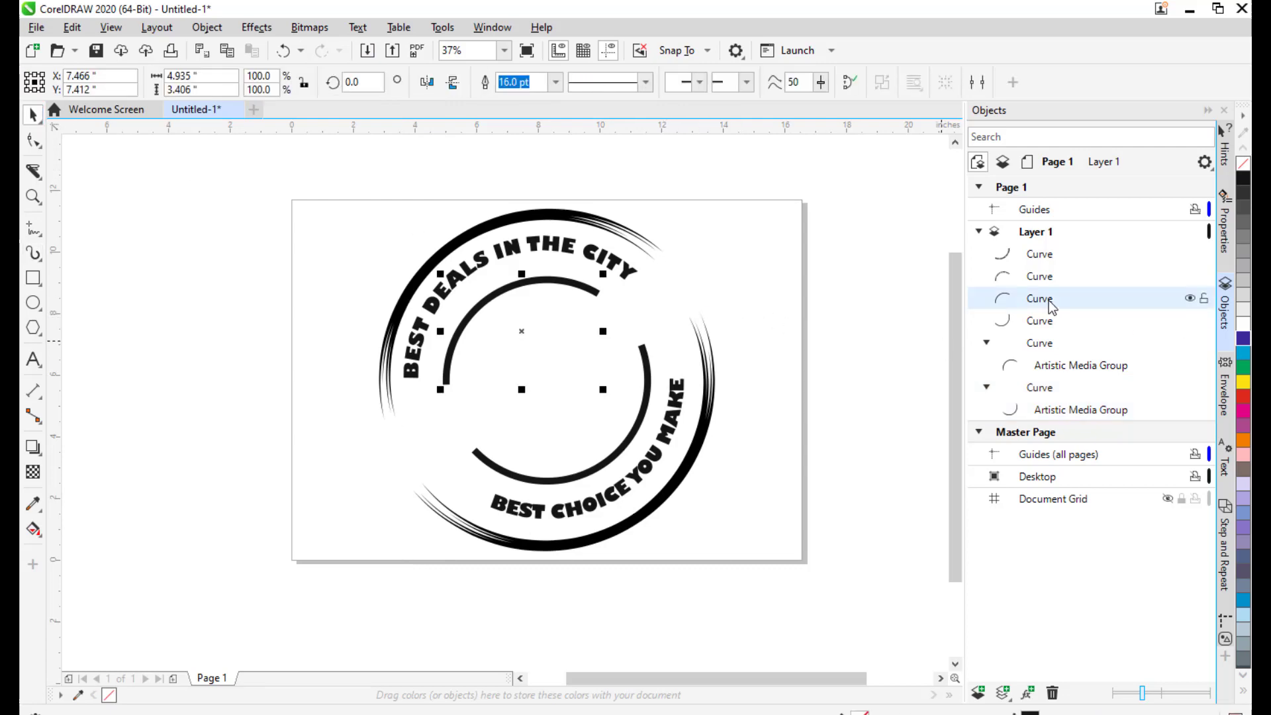
{"action": "key", "text": "i"}
{"action": "left_click", "coordinate": [392, 82]}
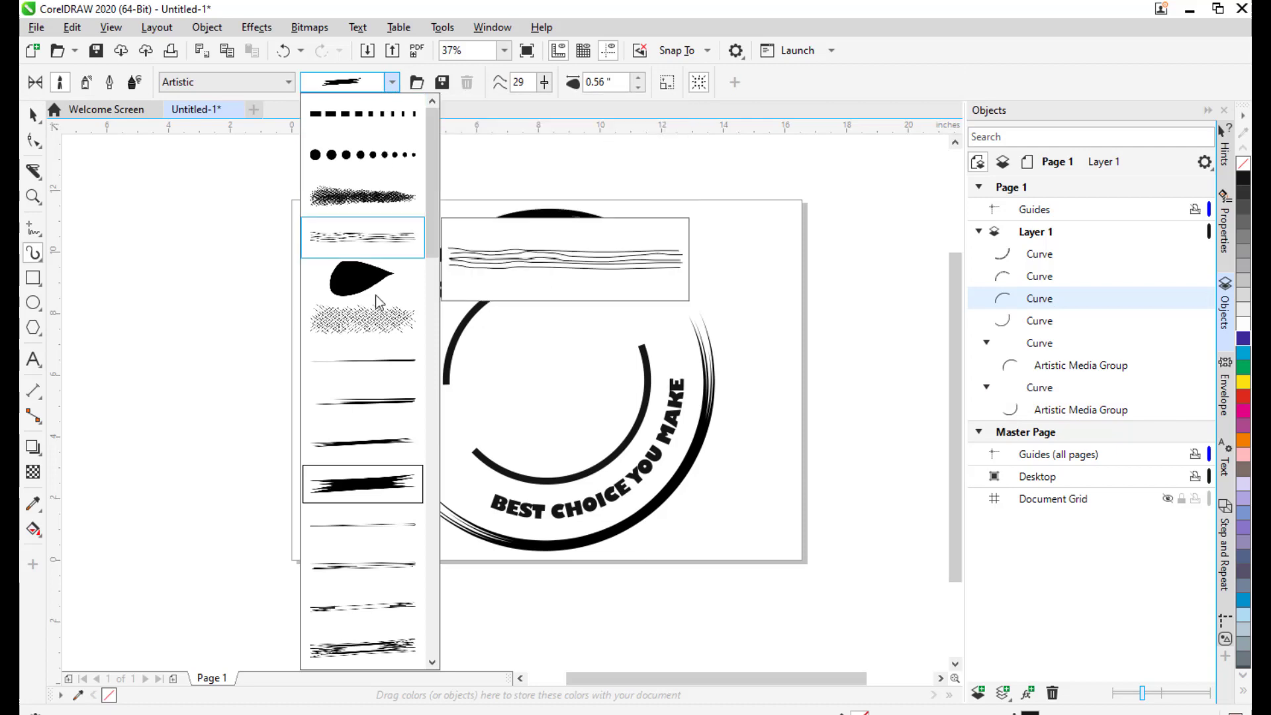
{"action": "left_click", "coordinate": [363, 453]}
{"action": "left_click", "coordinate": [391, 82]}
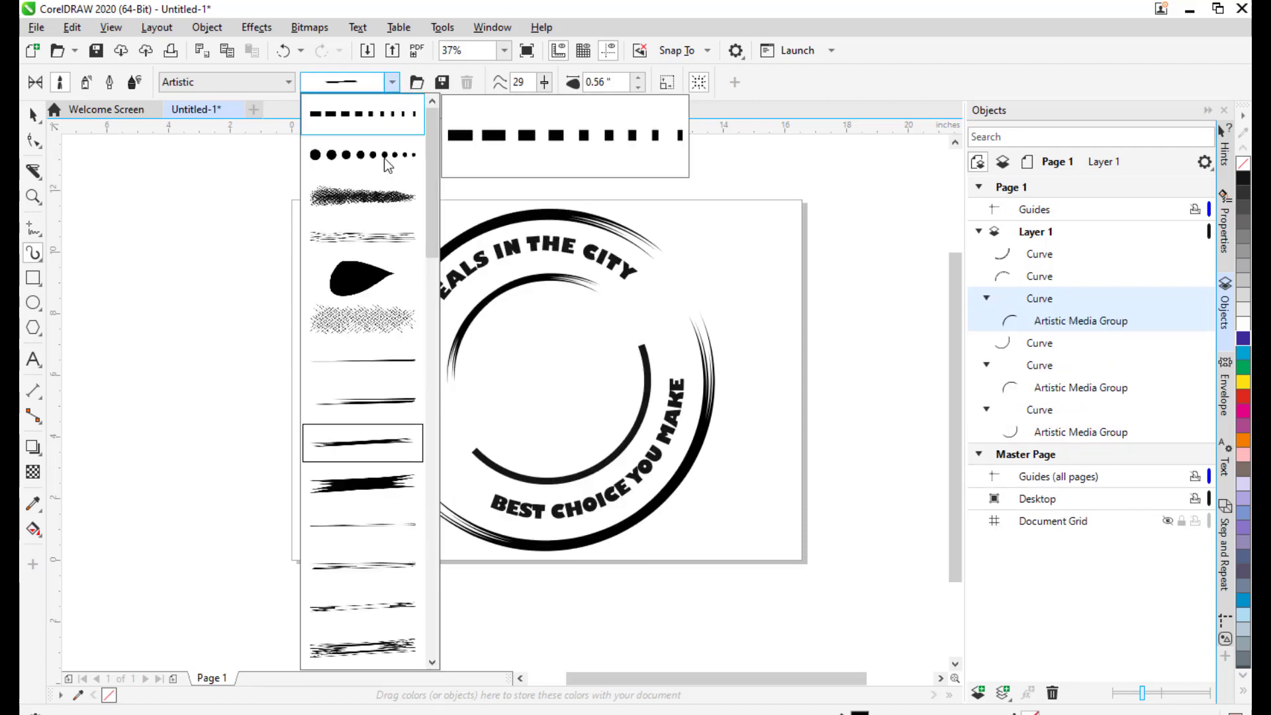
{"action": "left_click", "coordinate": [374, 490]}
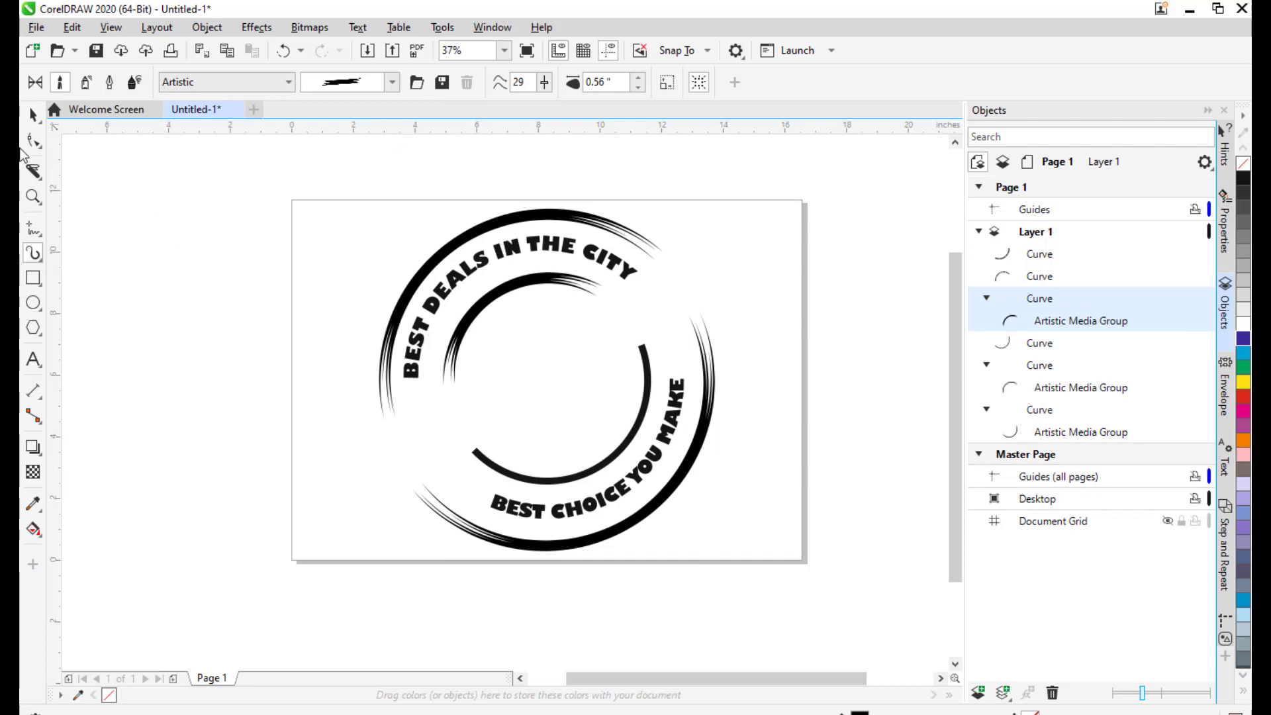
{"action": "left_click", "coordinate": [33, 116]}
{"action": "left_click", "coordinate": [760, 250]}
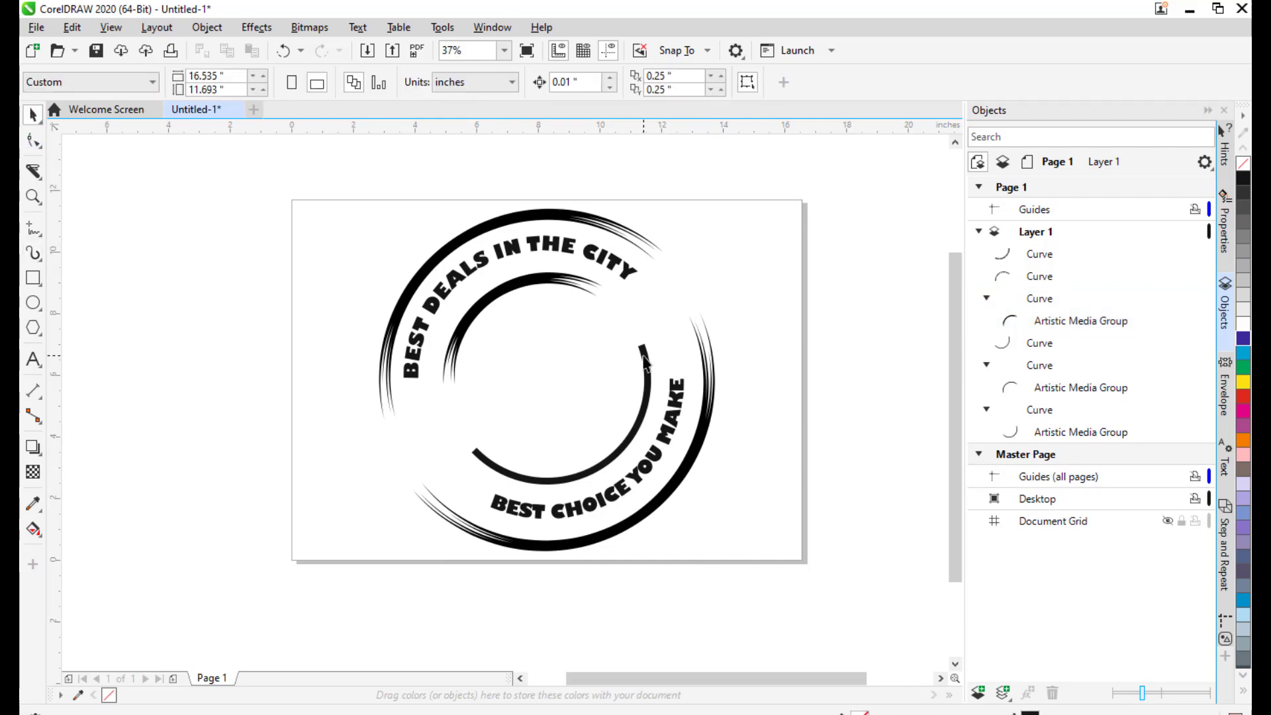
- Apply the Artistic Media brush's thick, split-ended Artistic brushstroke to the inner lower arc above "BEST CHOICE YOU MAKE"
{"action": "left_click", "coordinate": [644, 356]}
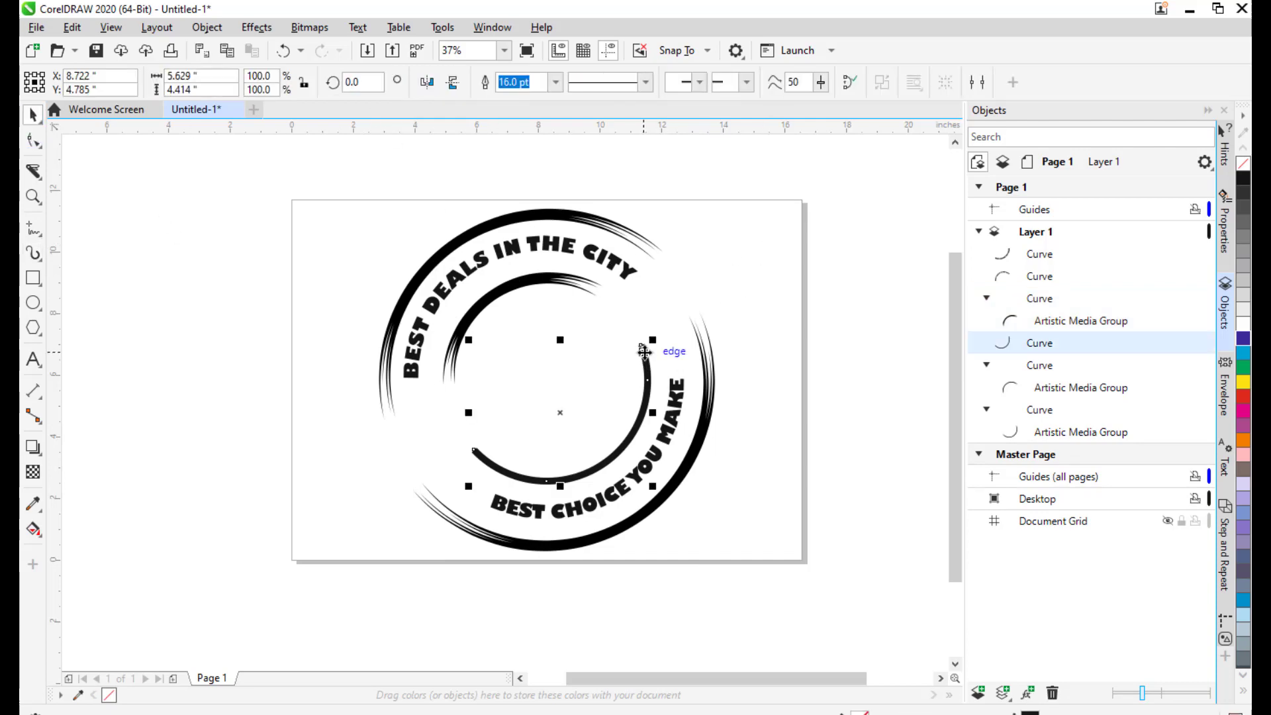
{"action": "key", "text": "i"}
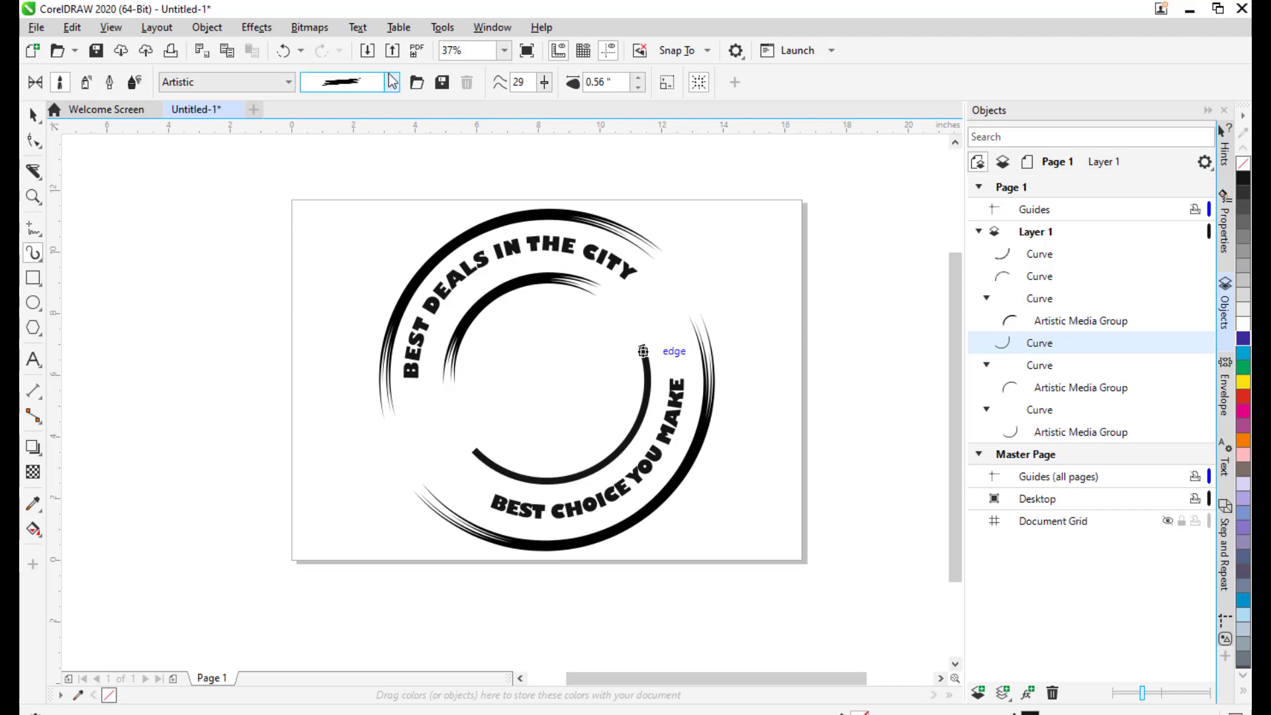
{"action": "left_click", "coordinate": [261, 79]}
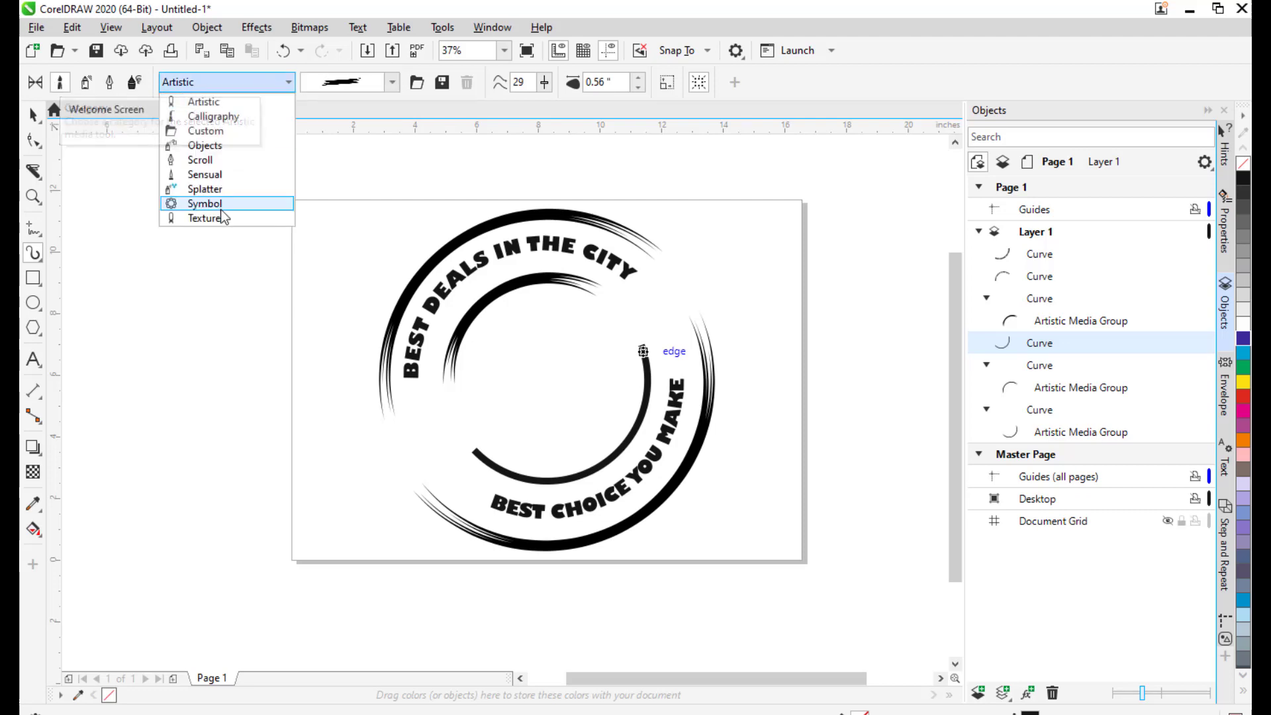
{"action": "left_click", "coordinate": [213, 105]}
{"action": "left_click", "coordinate": [384, 85]}
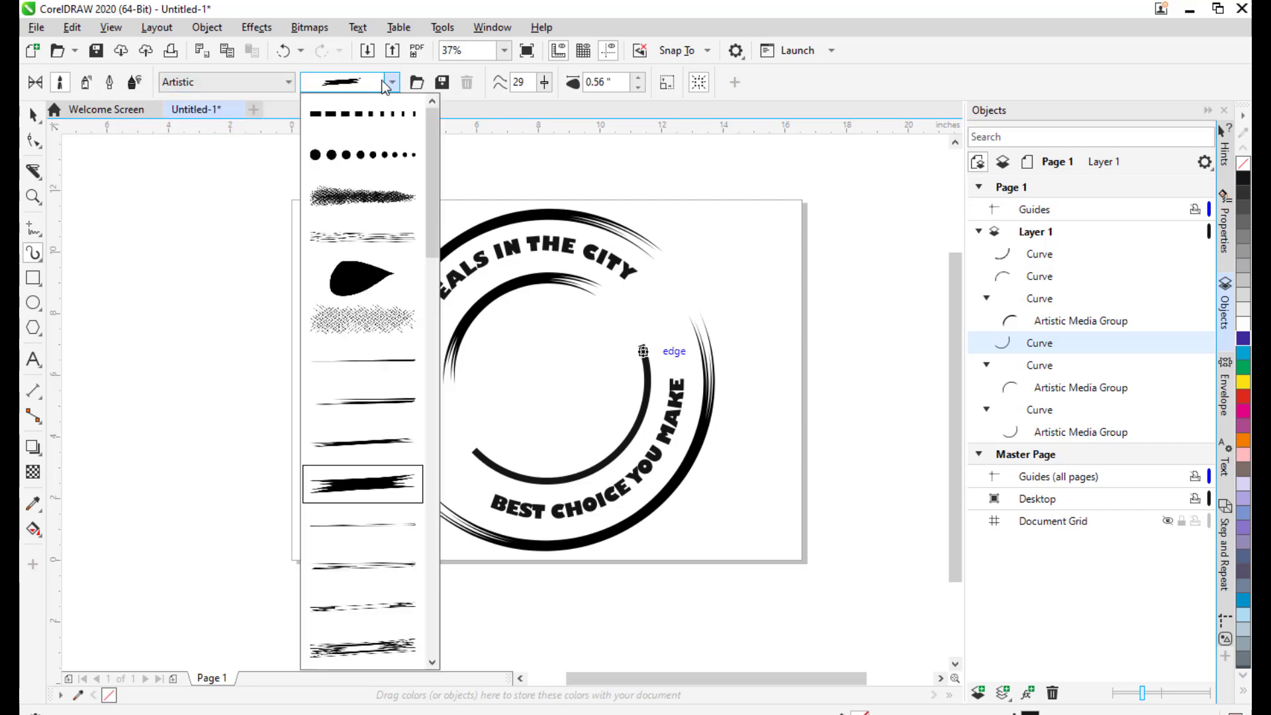
{"action": "left_click", "coordinate": [386, 493]}
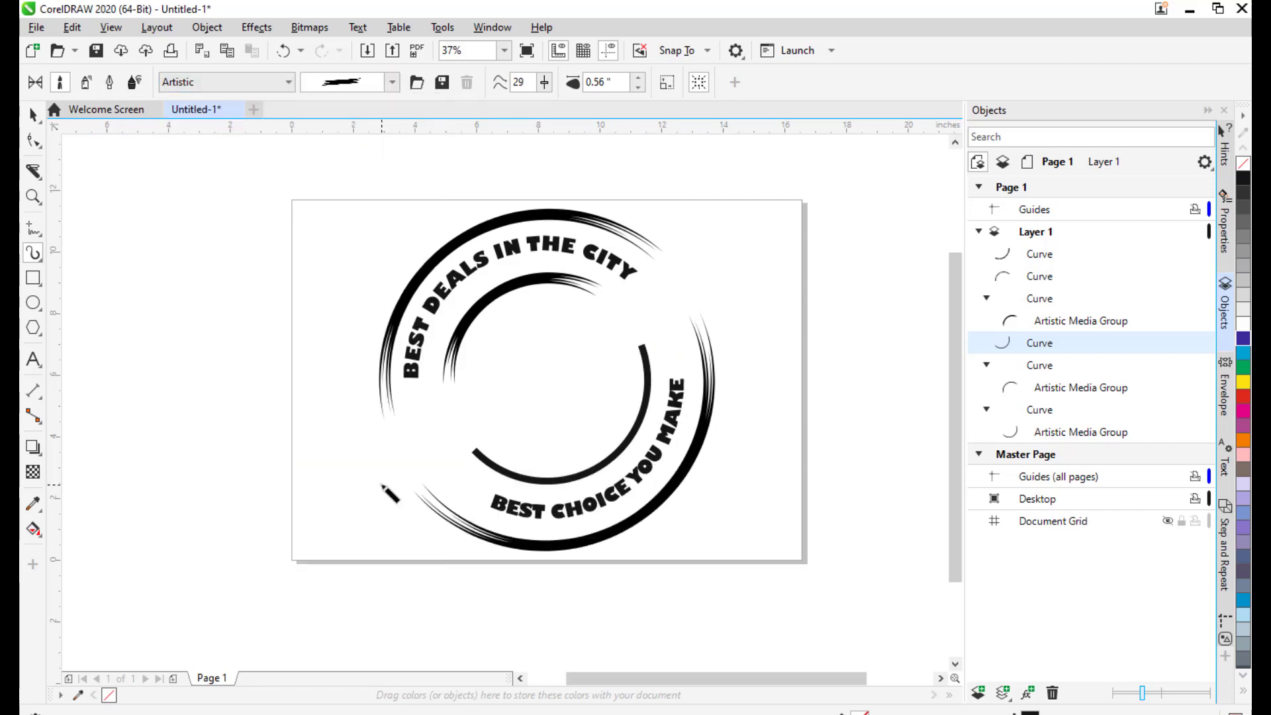
{"action": "left_click", "coordinate": [393, 81]}
{"action": "left_click", "coordinate": [363, 454]}
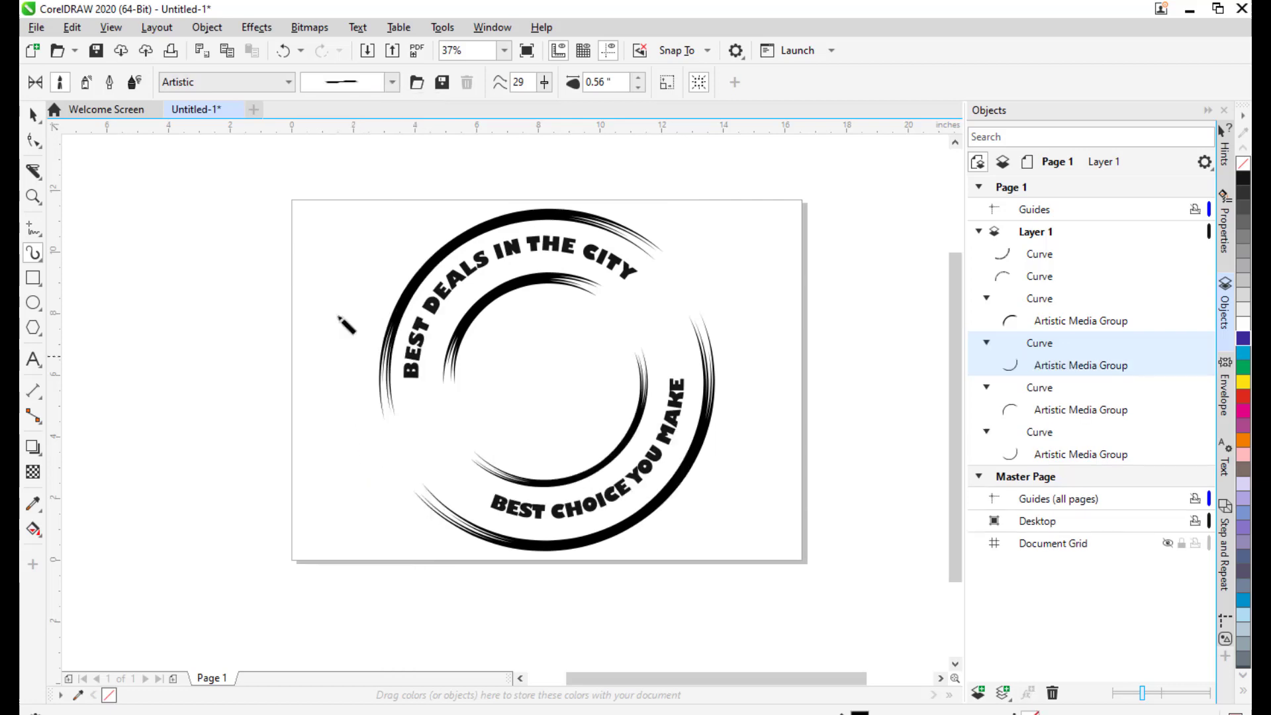
{"action": "left_click", "coordinate": [392, 81]}
{"action": "left_click", "coordinate": [379, 490]}
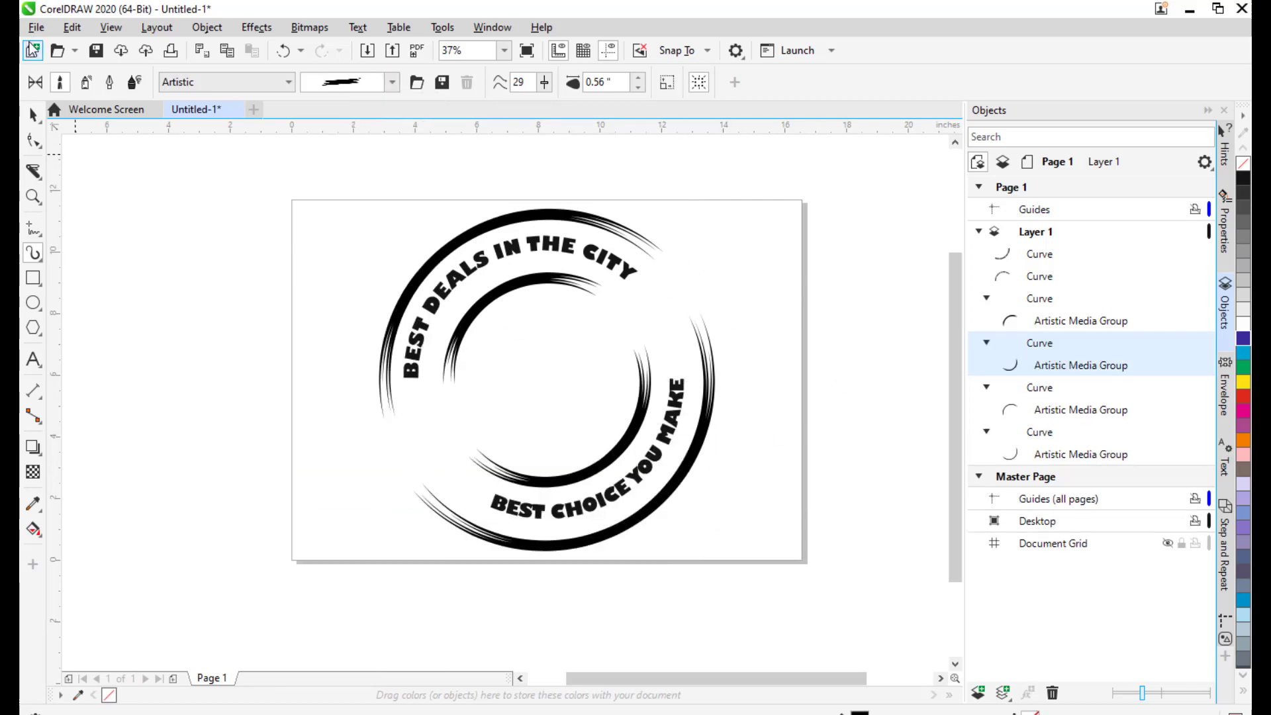
{"action": "left_click", "coordinate": [33, 114]}
{"action": "left_click", "coordinate": [768, 255]}
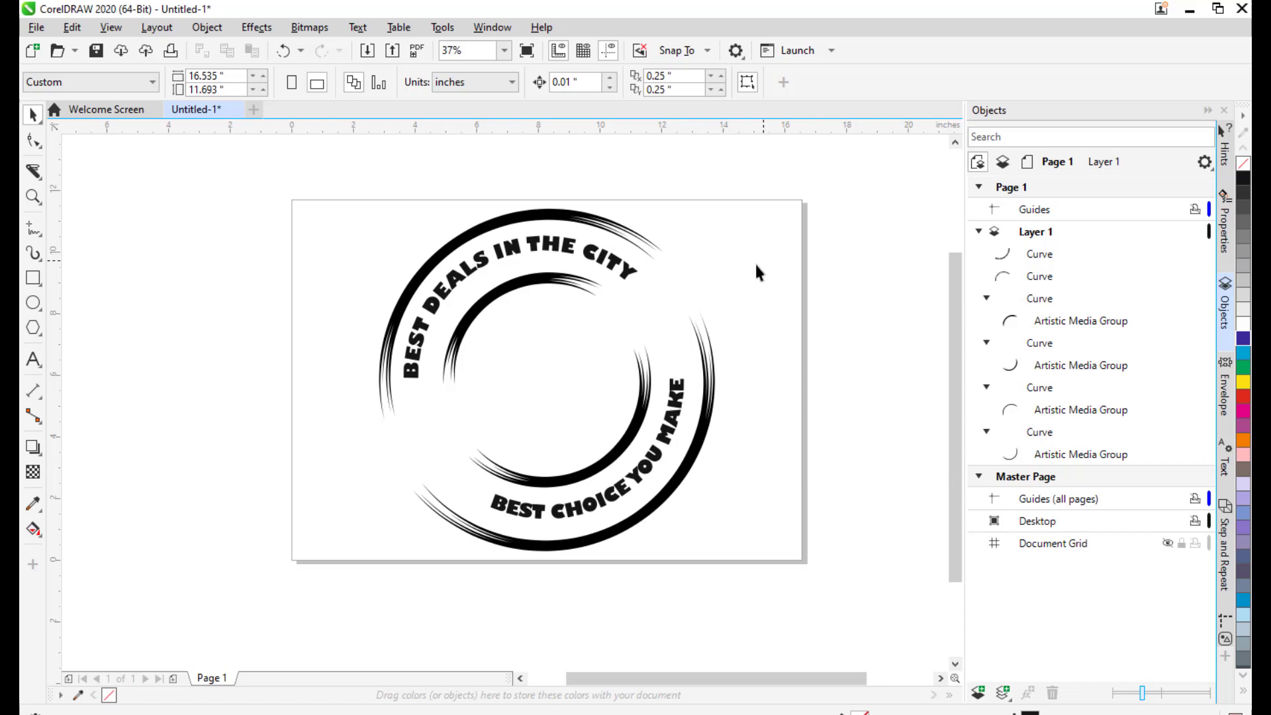
- Fill the outer upper and outer lower brushstroke arcs with red
{"action": "left_click_drag", "start_coordinate": [732, 279], "coordinate": [717, 283]}
{"action": "left_click", "coordinate": [498, 226]}
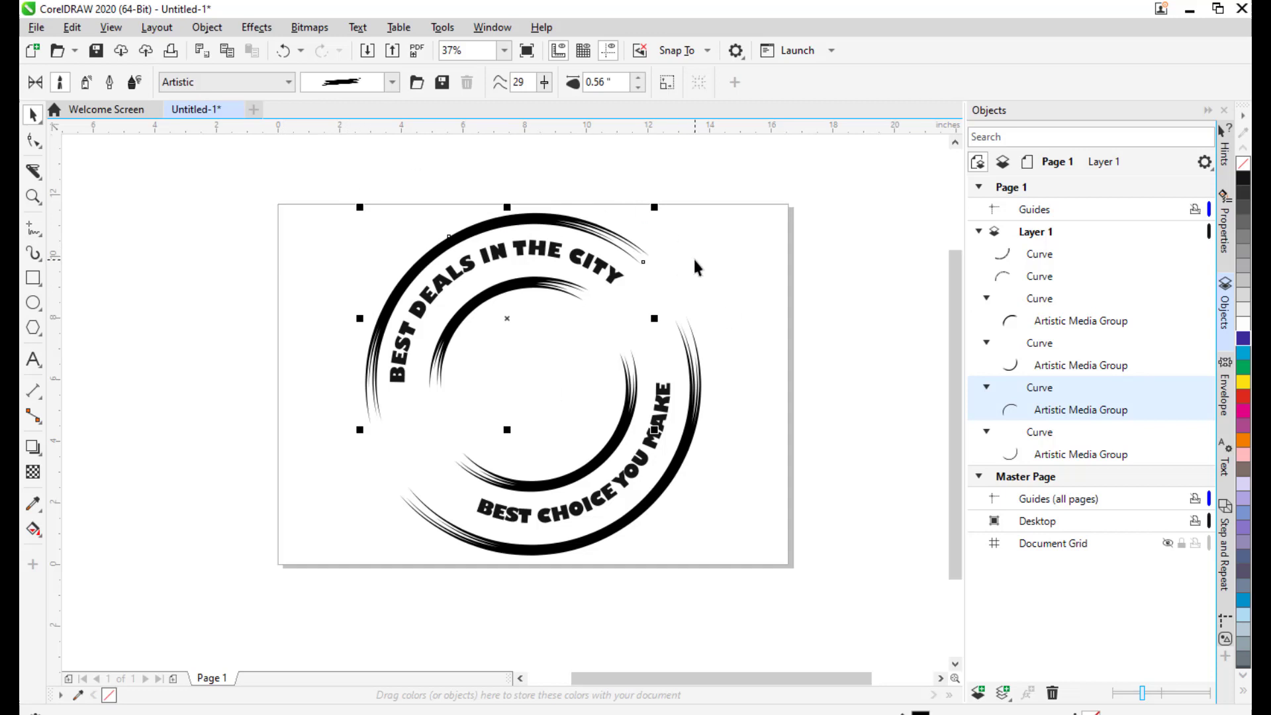
{"action": "left_click", "coordinate": [1244, 397]}
{"action": "left_click", "coordinate": [694, 425]}
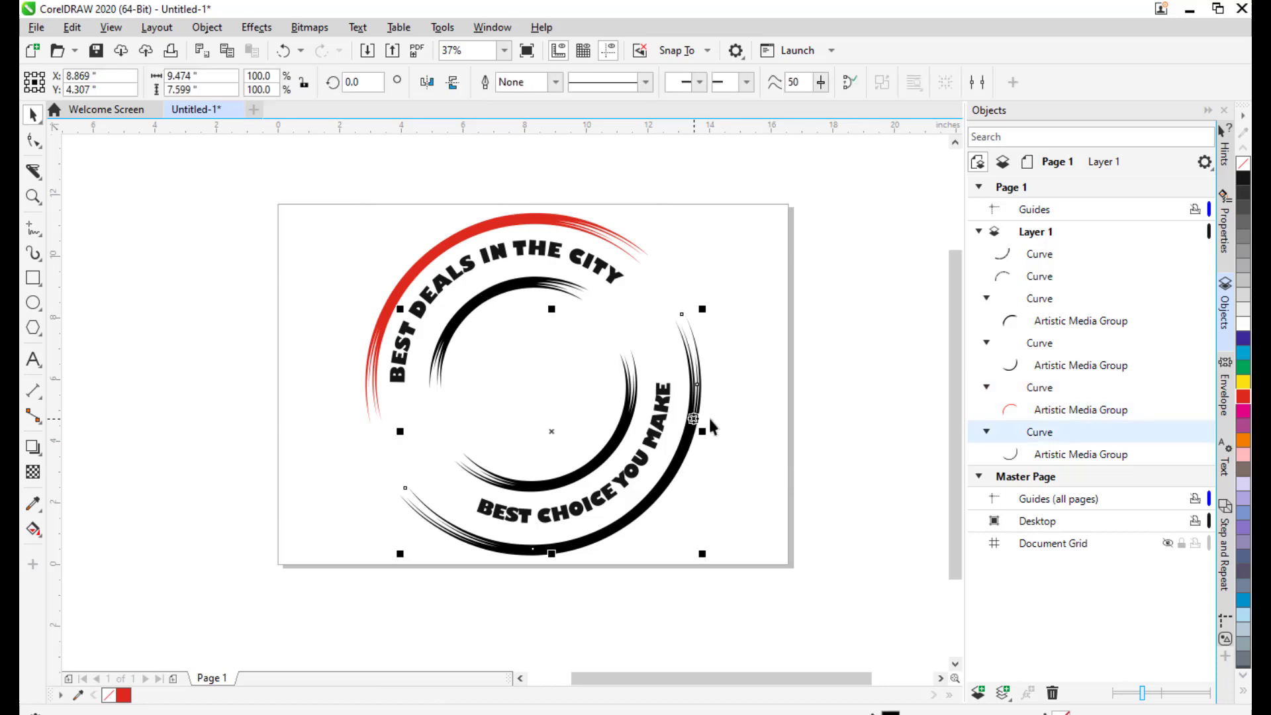
{"action": "left_click", "coordinate": [1243, 395]}
{"action": "left_click", "coordinate": [805, 215]}
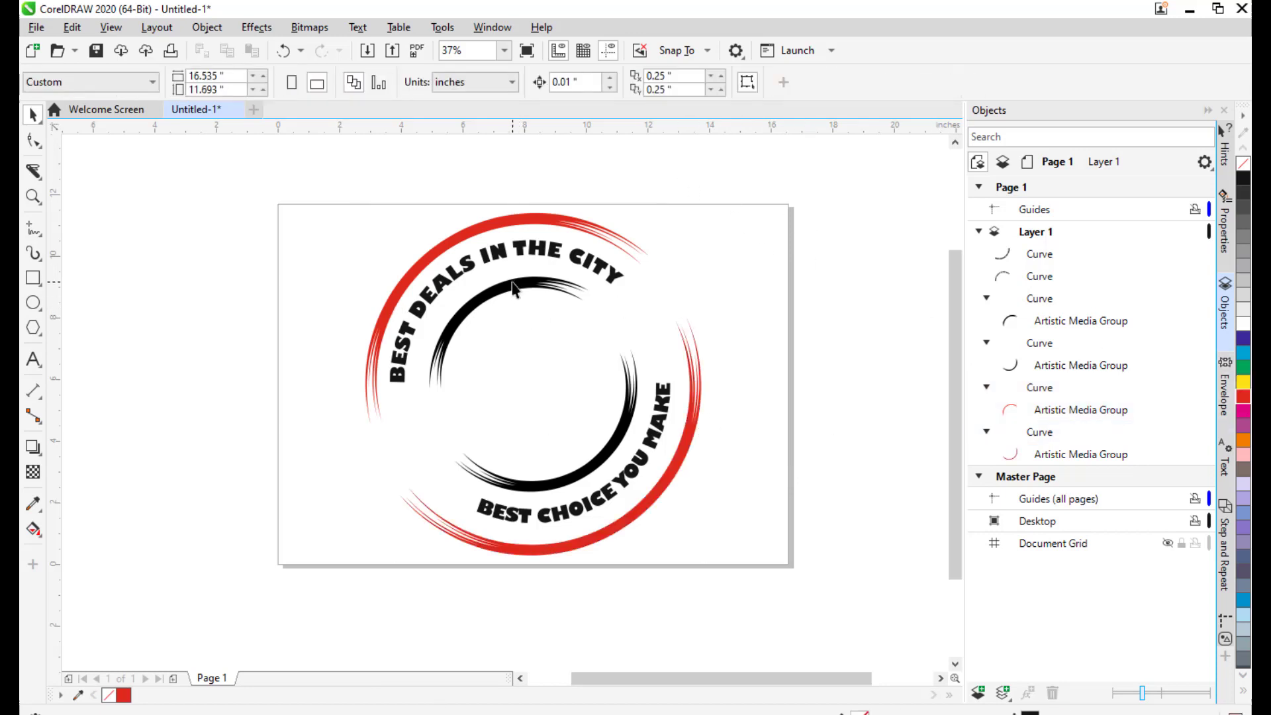
- Fill the inner upper and inner lower brushstroke arcs with dark blue
{"action": "left_click", "coordinate": [513, 290]}
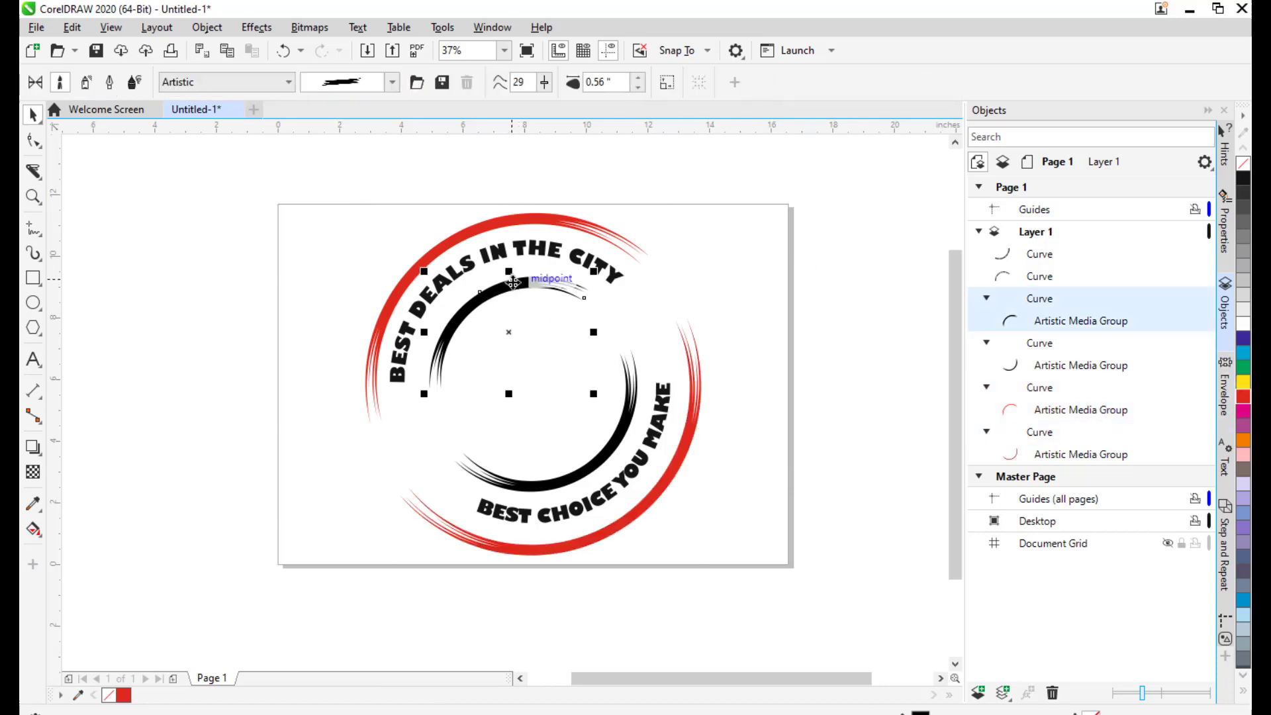
{"action": "left_click", "coordinate": [1244, 337]}
{"action": "left_click", "coordinate": [629, 392]}
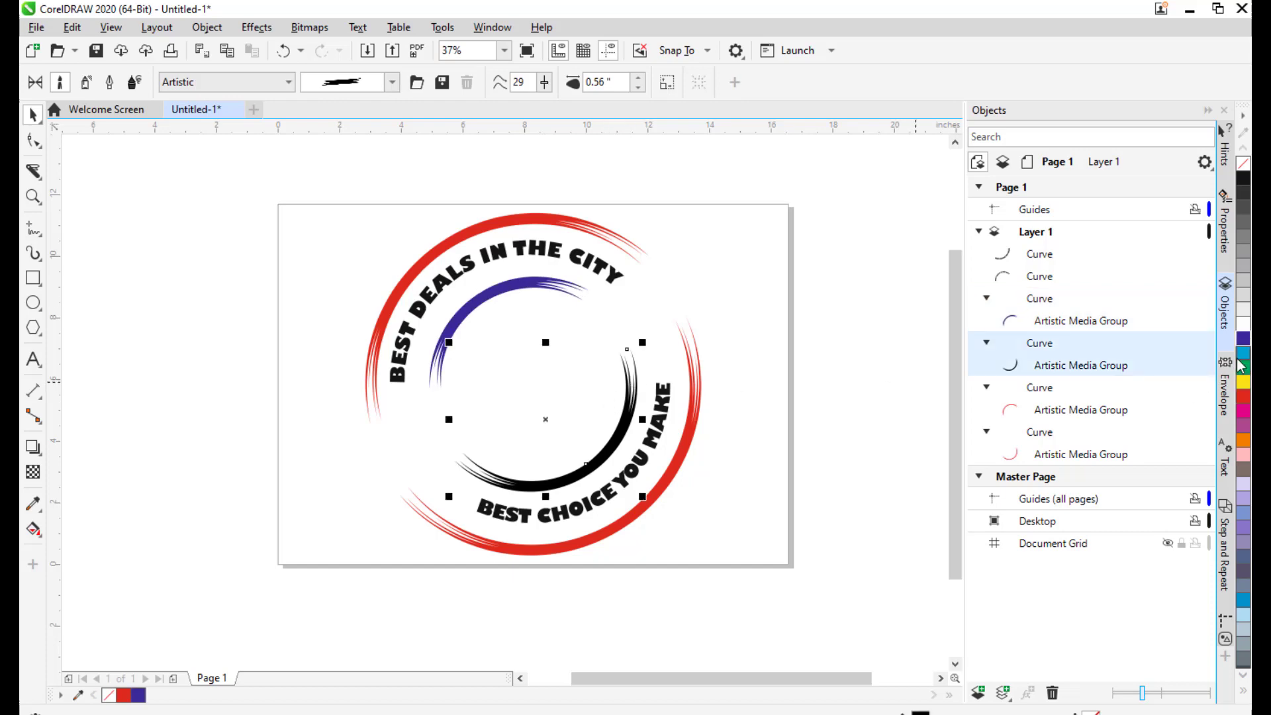
{"action": "left_click", "coordinate": [1243, 339]}
{"action": "left_click", "coordinate": [727, 266]}
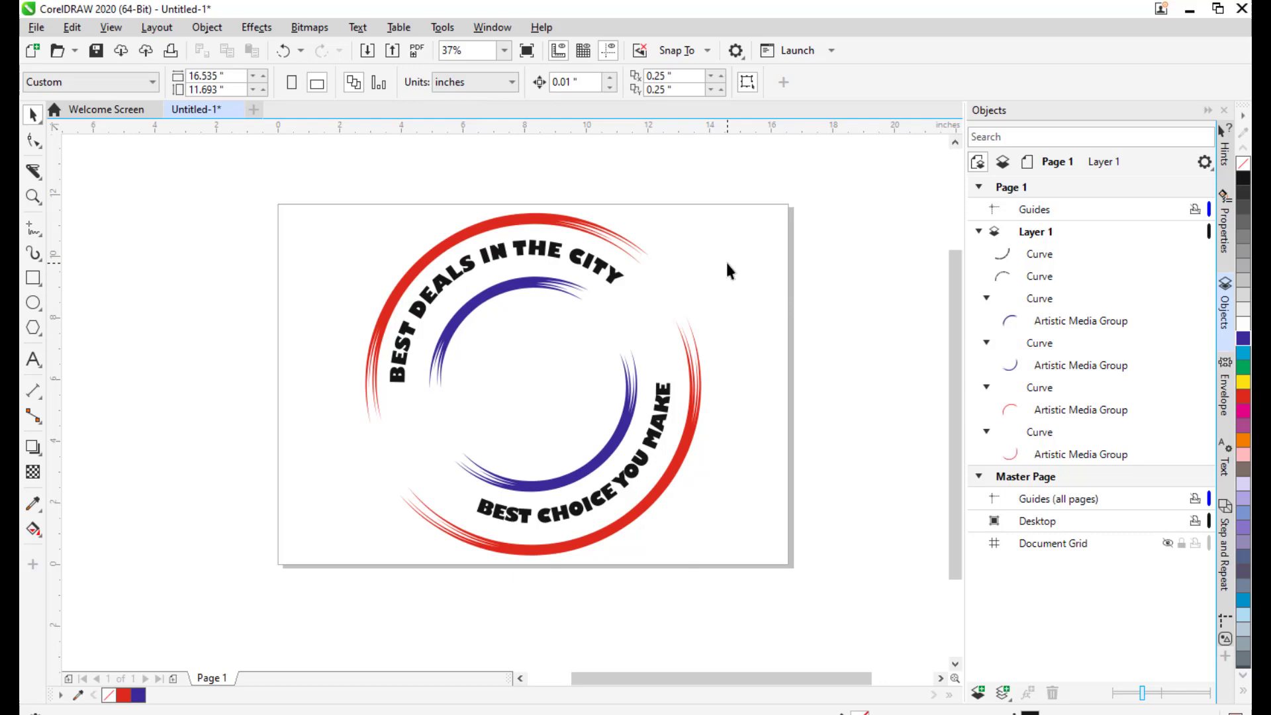
- Add the artistic text "SHOPPER'S BAY" beside the circular design and enlarge it to about 84 pt
{"action": "mouse_move", "coordinate": [695, 305]}
{"action": "left_mouse_down"}
{"action": "mouse_move", "coordinate": [720, 292]}
{"action": "mouse_move", "coordinate": [707, 296]}
{"action": "left_mouse_up"}
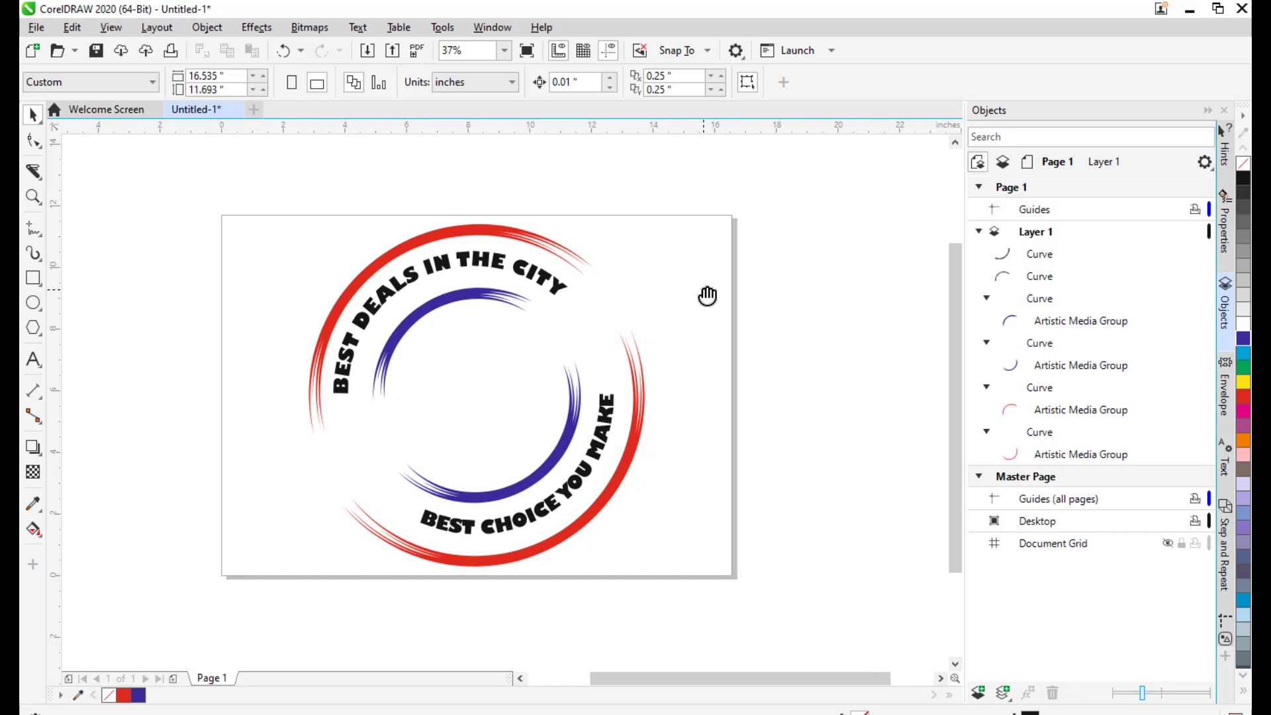
{"action": "left_click_drag", "start_coordinate": [684, 303], "coordinate": [604, 324]}
{"action": "left_click", "coordinate": [33, 360]}
{"action": "left_click", "coordinate": [688, 303]}
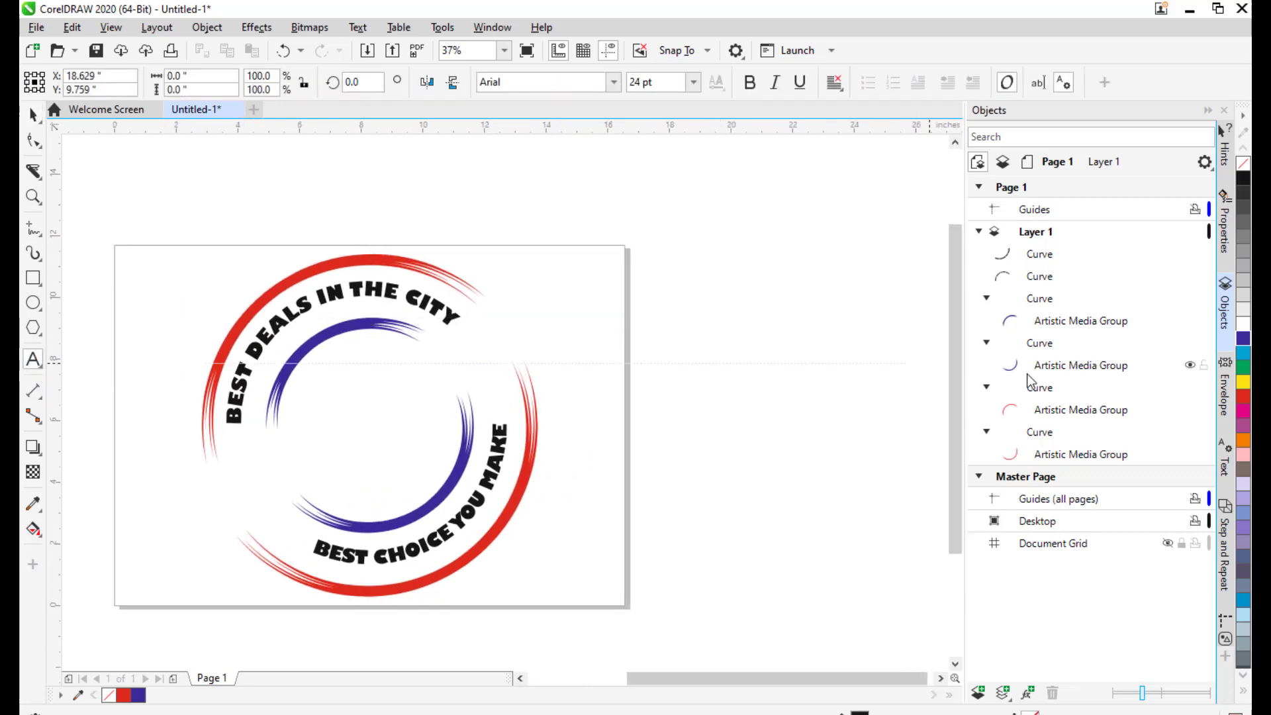
{"action": "type", "text": "SHOPPER'S BAY"}
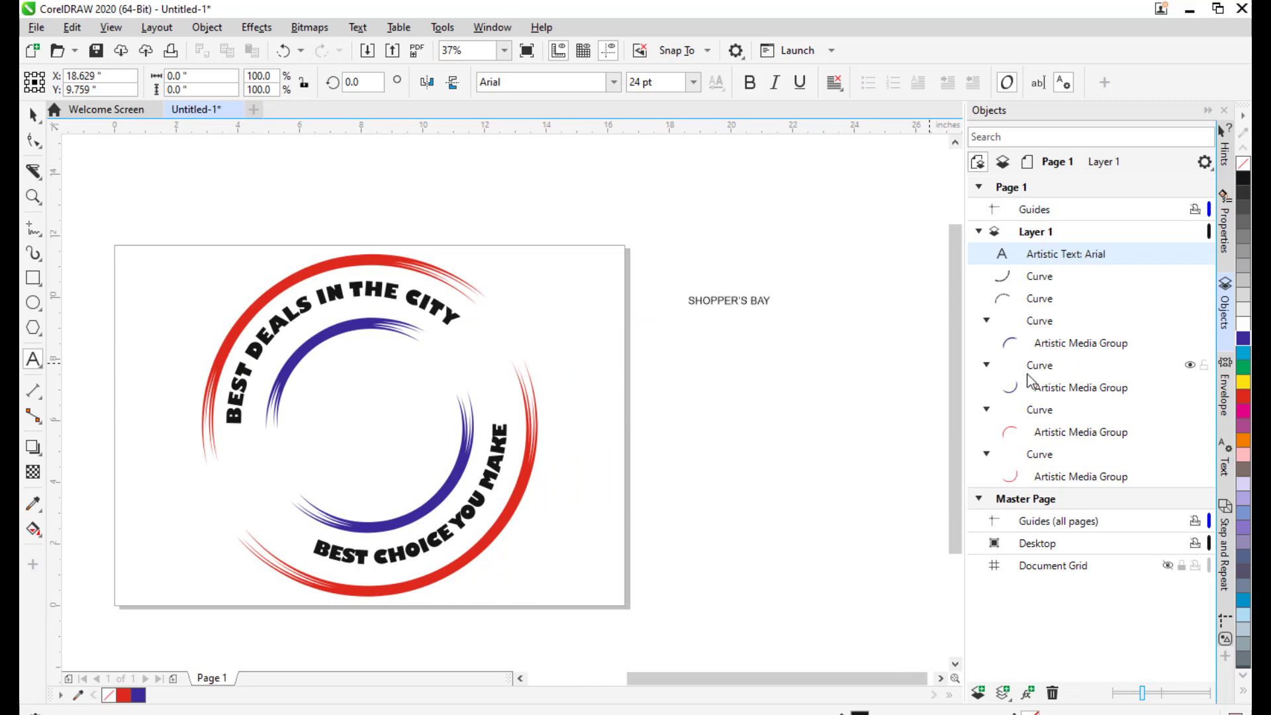
{"action": "left_click", "coordinate": [34, 114]}
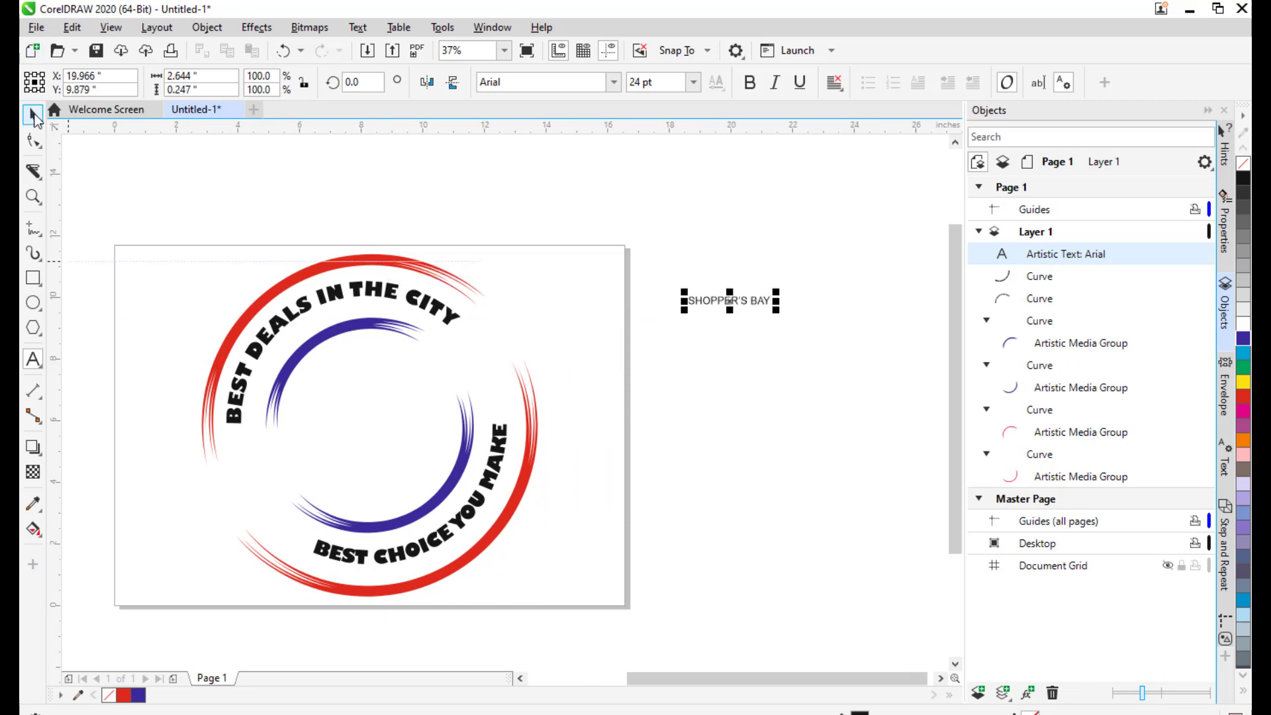
{"action": "left_click_drag", "start_coordinate": [777, 290], "coordinate": [880, 268]}
- Change the "SHOPPER'S BAY" text to the Impact font and enlarge it to about 109 pt
{"action": "left_click", "coordinate": [531, 82]}
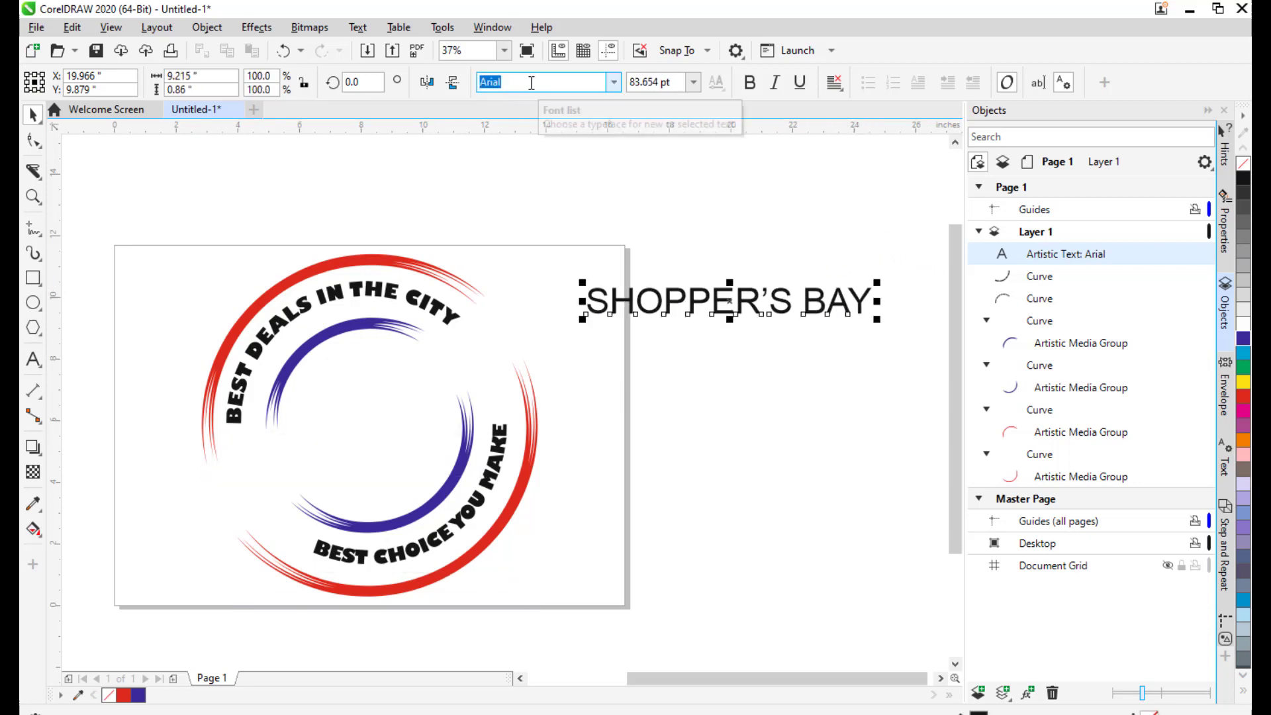
{"action": "type", "text": "Impact"}
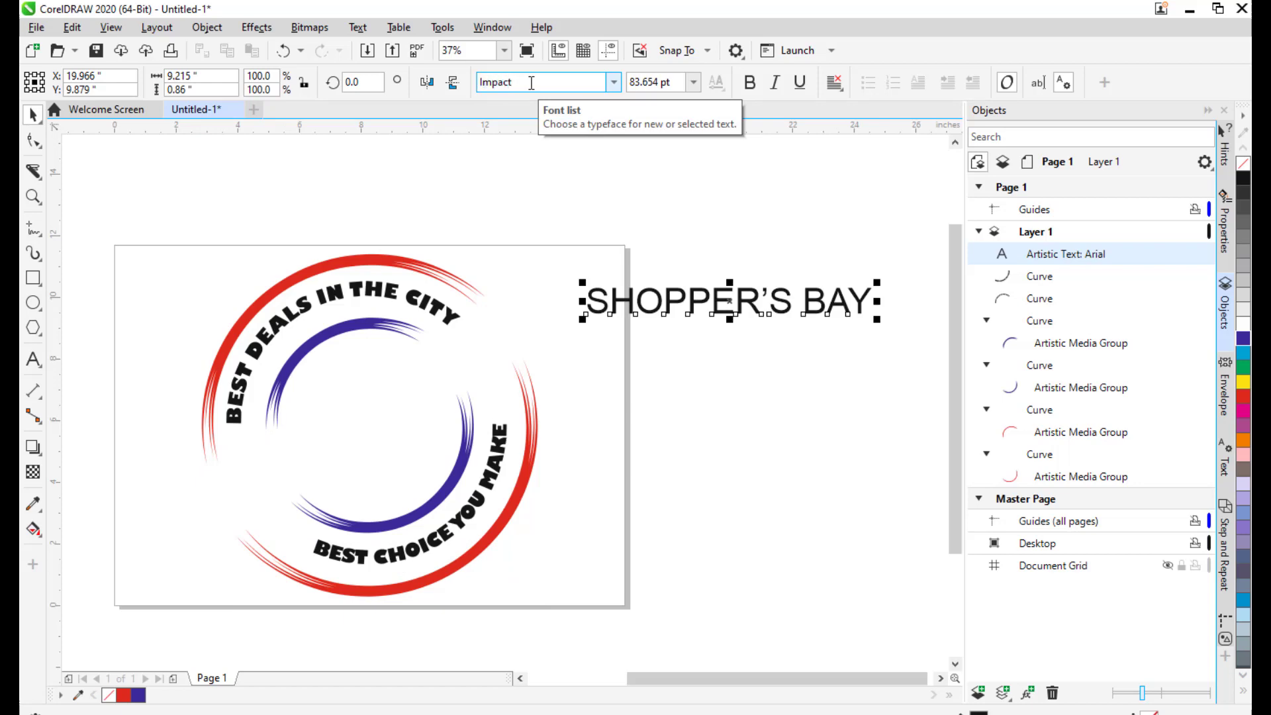
{"action": "key", "text": "Return"}
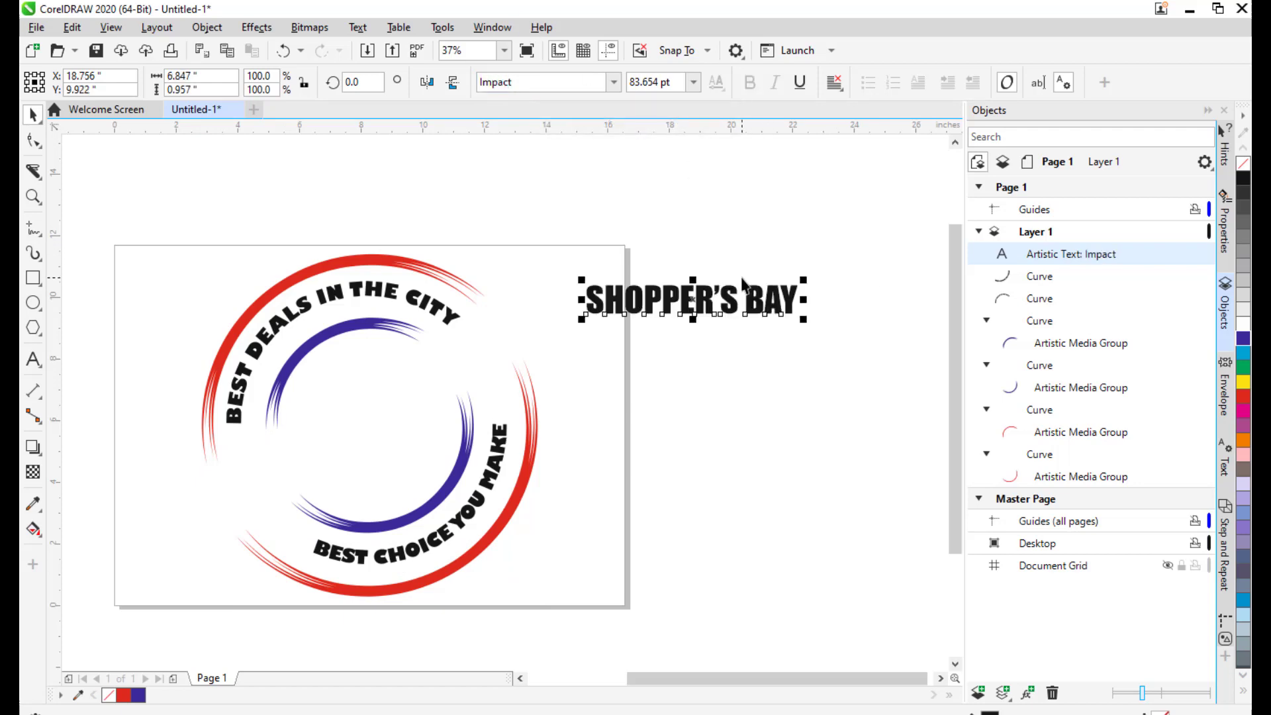
{"action": "left_click_drag", "start_coordinate": [734, 291], "coordinate": [859, 273]}
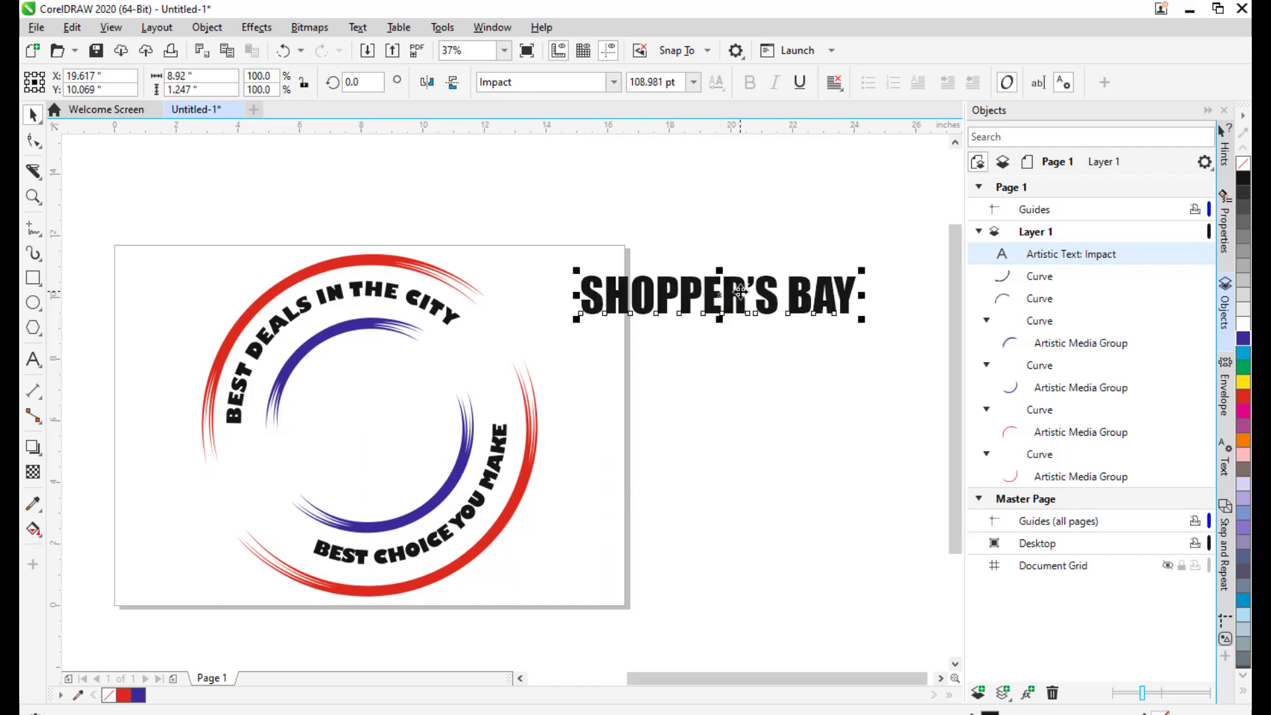
{"action": "mouse_move", "coordinate": [735, 294]}
{"action": "left_mouse_down"}
{"action": "mouse_move", "coordinate": [622, 325]}
{"action": "mouse_move", "coordinate": [718, 298]}
{"action": "left_mouse_up"}
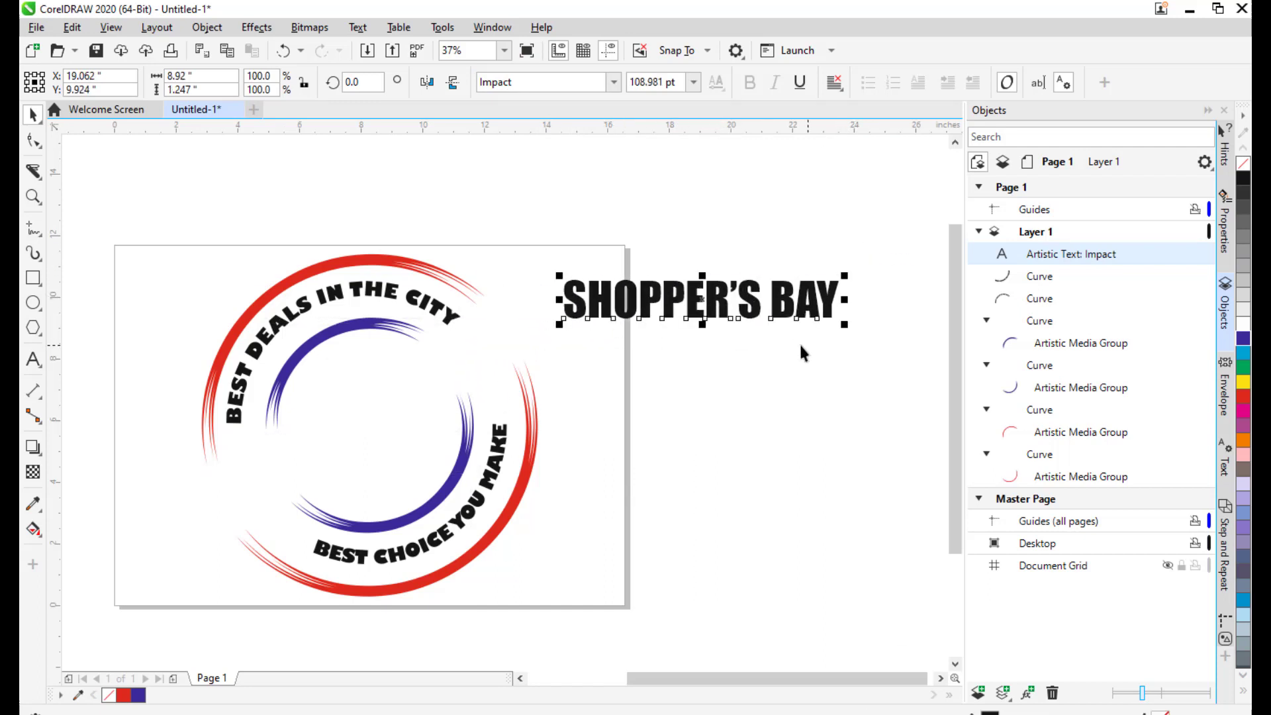
- Rotate "SHOPPER'S BAY" to about 24° and place it diagonally across the middle of the circular design
{"action": "left_click", "coordinate": [720, 291]}
{"action": "left_click_drag", "start_coordinate": [846, 325], "coordinate": [828, 230]}
{"action": "left_click_drag", "start_coordinate": [744, 297], "coordinate": [389, 382]}
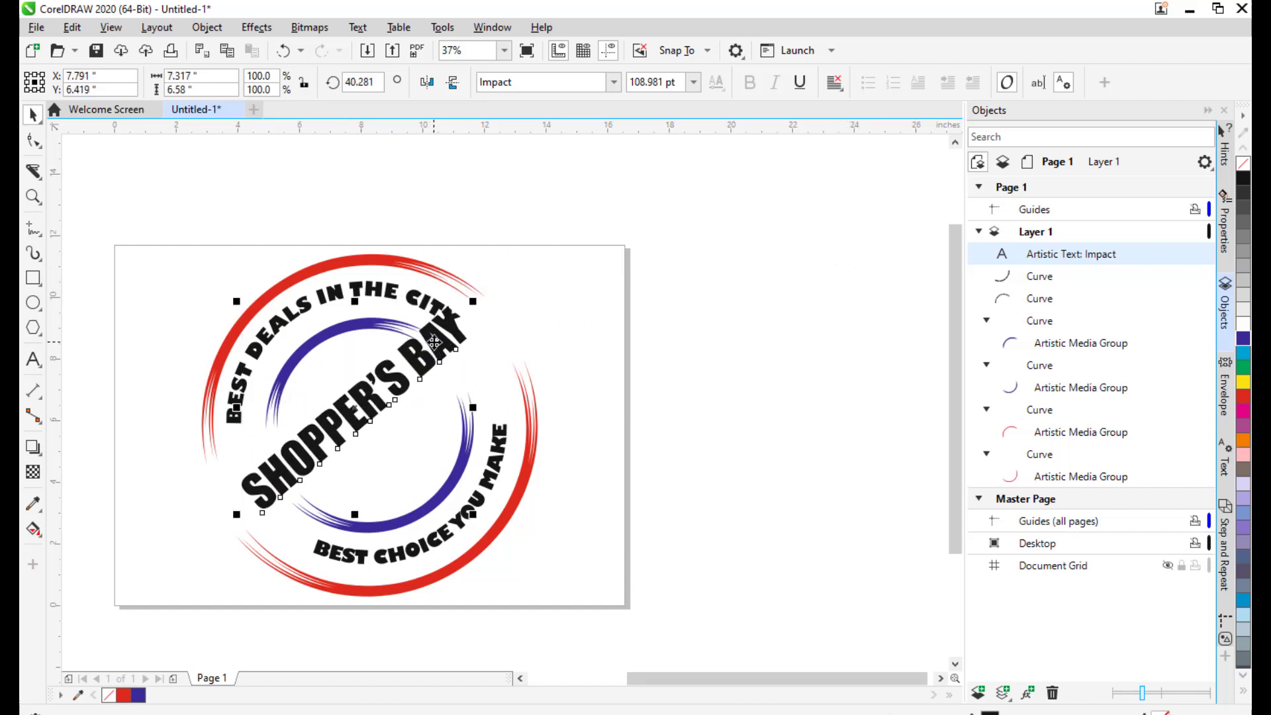
{"action": "left_click_drag", "start_coordinate": [471, 301], "coordinate": [495, 329]}
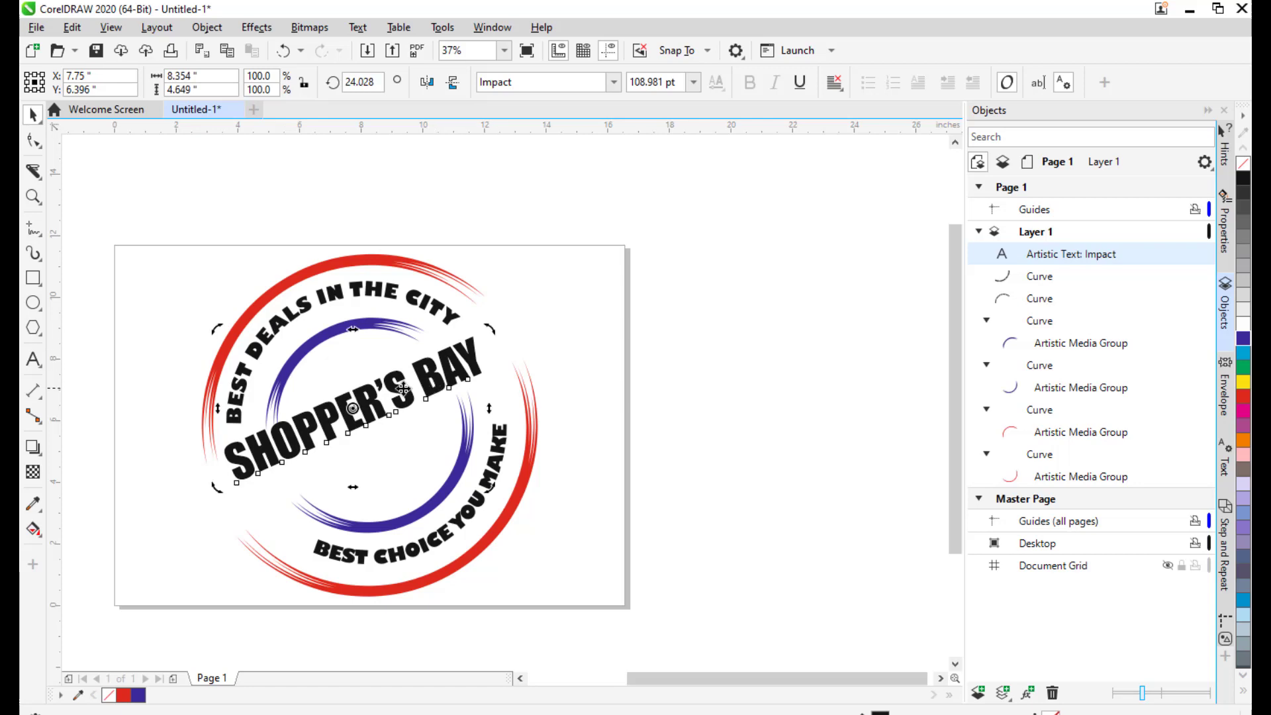
{"action": "left_click_drag", "start_coordinate": [402, 384], "coordinate": [404, 409]}
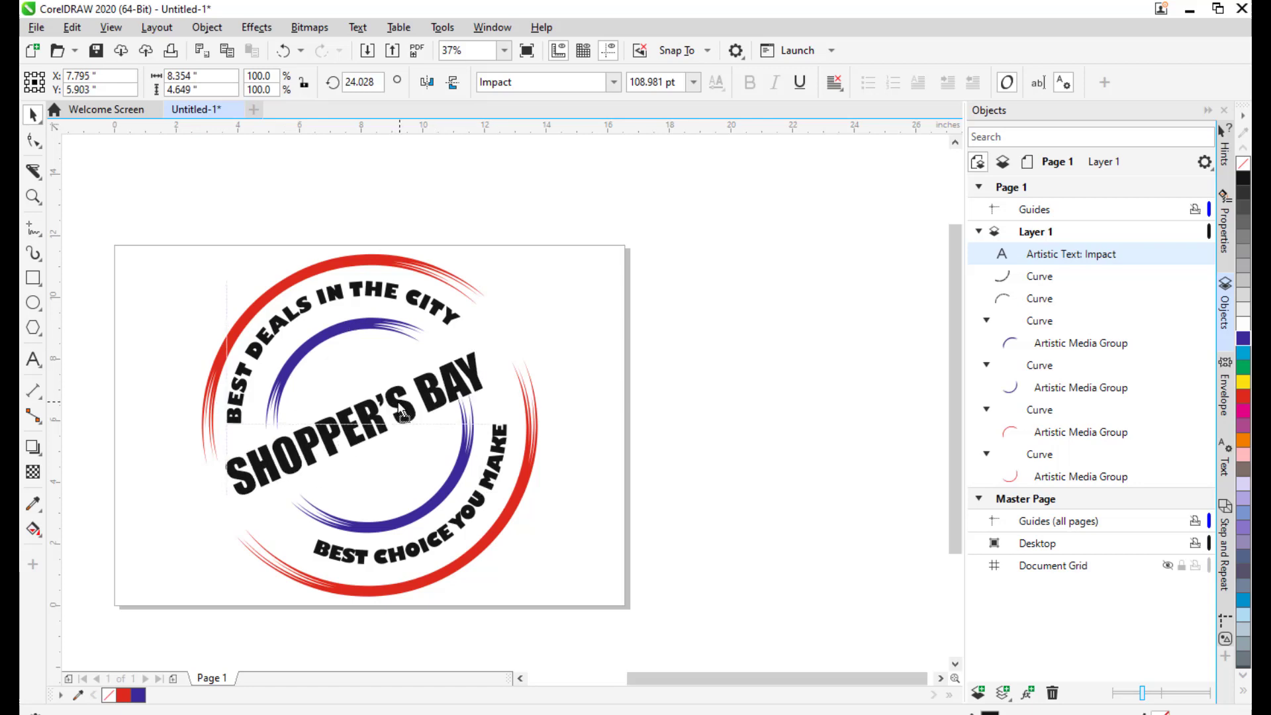
- Enlarge "SHOPPER'S BAY" to about 116 pt and tilt it to about 29.6°, recentred between the inner arcs
{"action": "left_click_drag", "start_coordinate": [490, 347], "coordinate": [507, 336]}
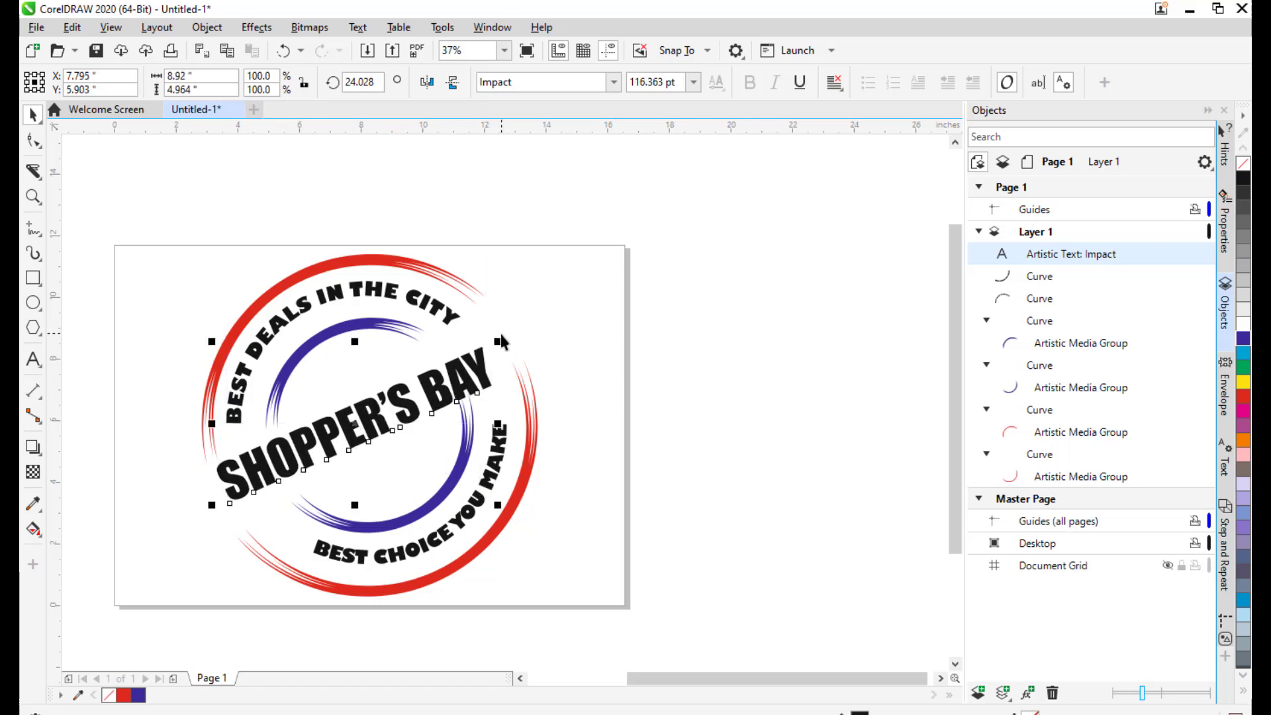
{"action": "left_click_drag", "start_coordinate": [469, 385], "coordinate": [466, 356]}
{"action": "left_click", "coordinate": [466, 356]}
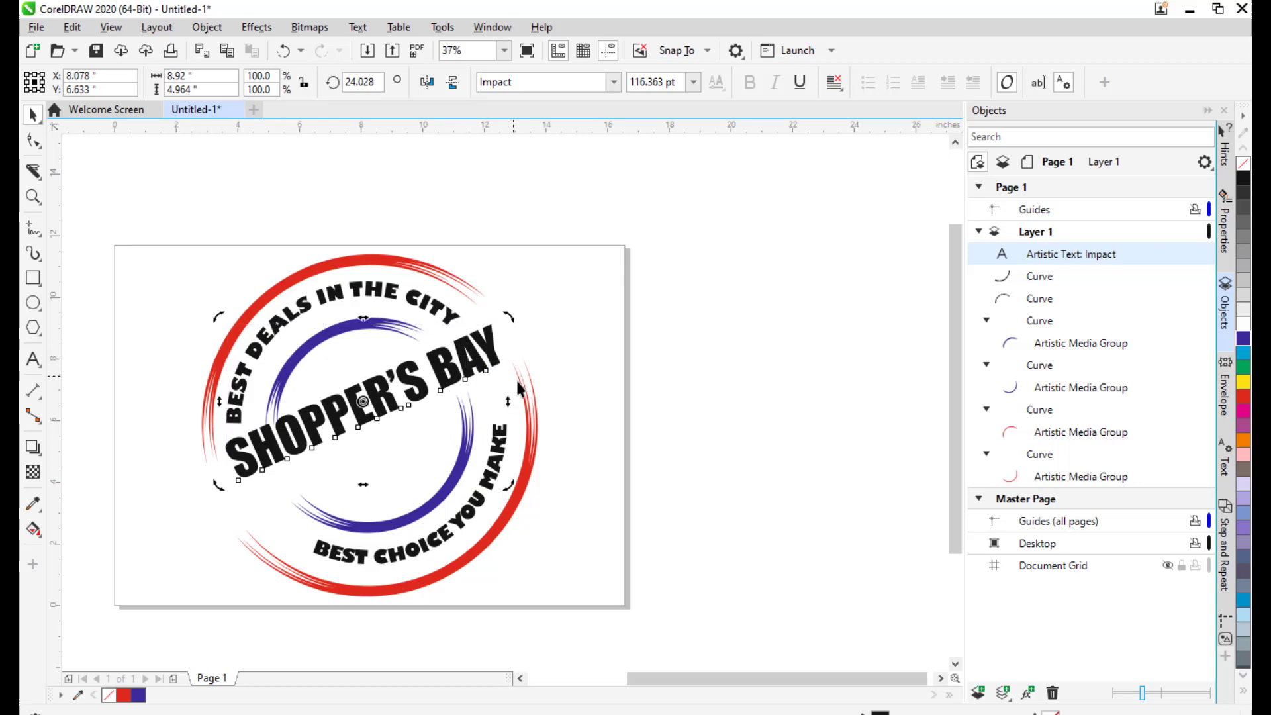
{"action": "left_click_drag", "start_coordinate": [520, 478], "coordinate": [526, 466]}
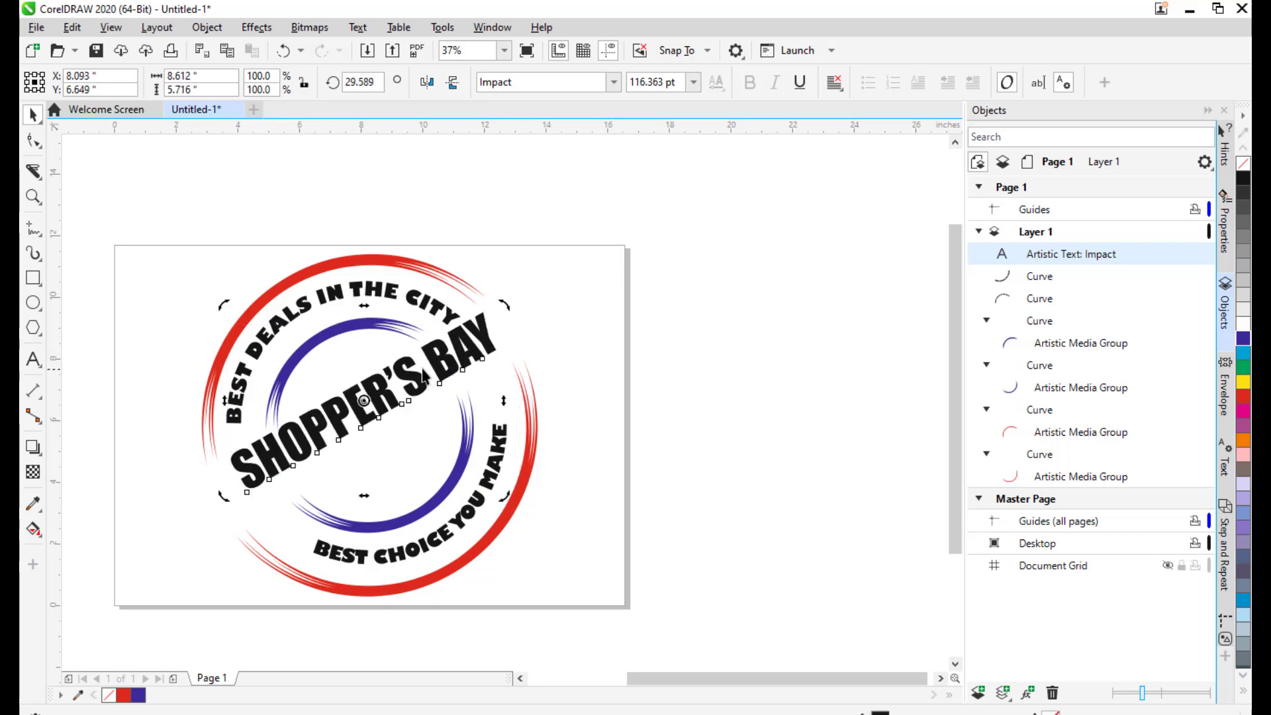
{"action": "left_click_drag", "start_coordinate": [412, 375], "coordinate": [404, 401]}
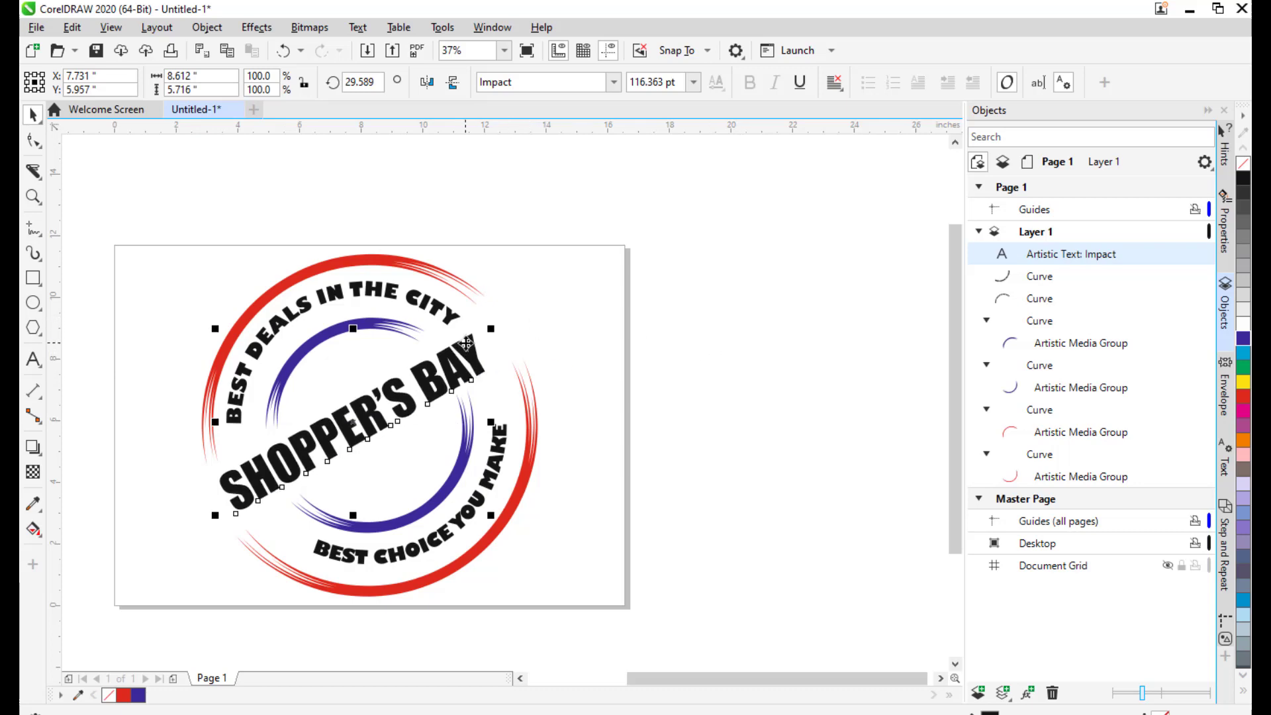
- Fine-tune "SHOPPER'S BAY" to a rotation of about 30.3° and a position of about X 7.98", Y 6.12"
{"action": "left_click_drag", "start_coordinate": [503, 329], "coordinate": [457, 359]}
{"action": "key", "text": "ctrl+z"}
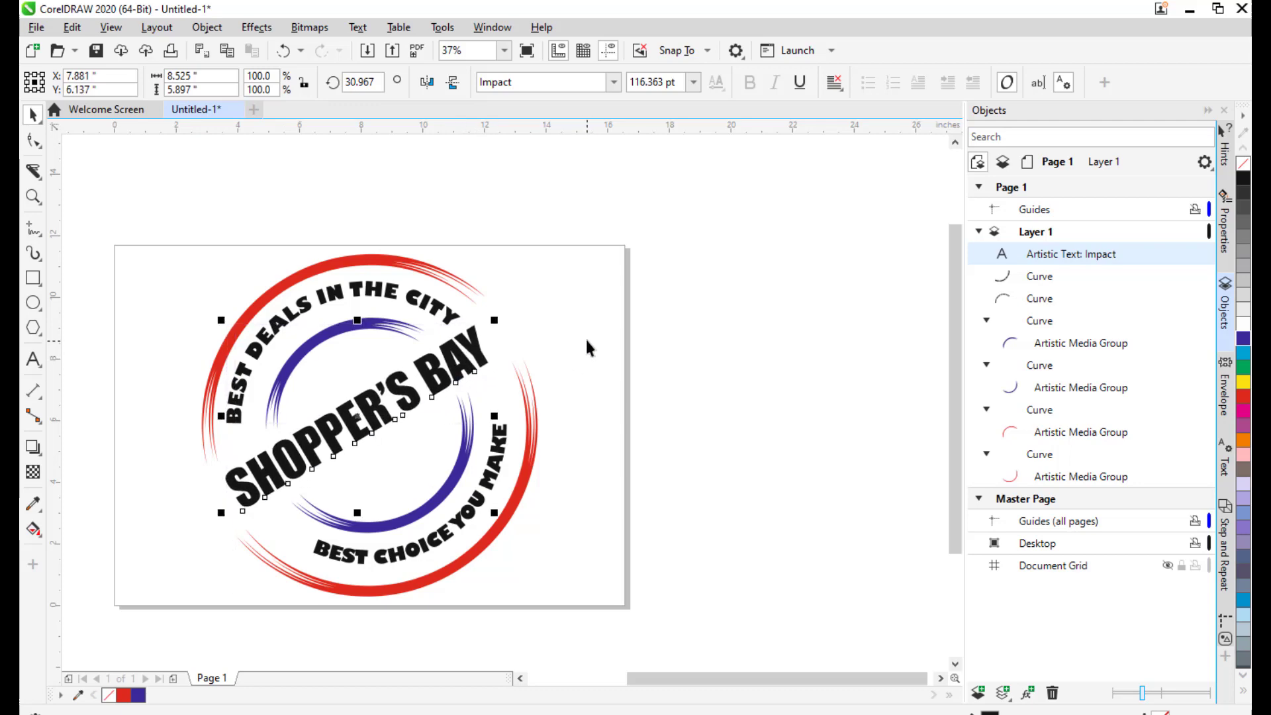
{"action": "key", "text": "ctrl+shift+z"}
{"action": "key", "text": "ctrl+z"}
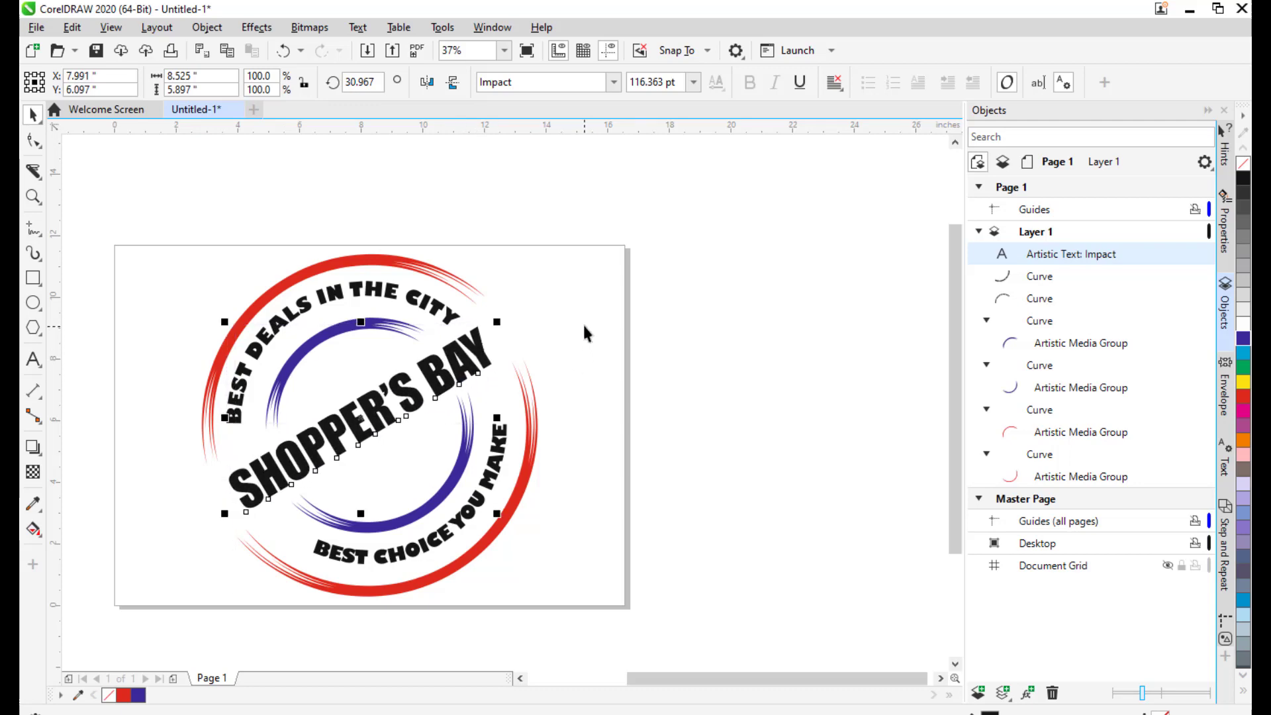
{"action": "key", "text": "ctrl+shift+z"}
{"action": "key", "text": "ctrl+z"}
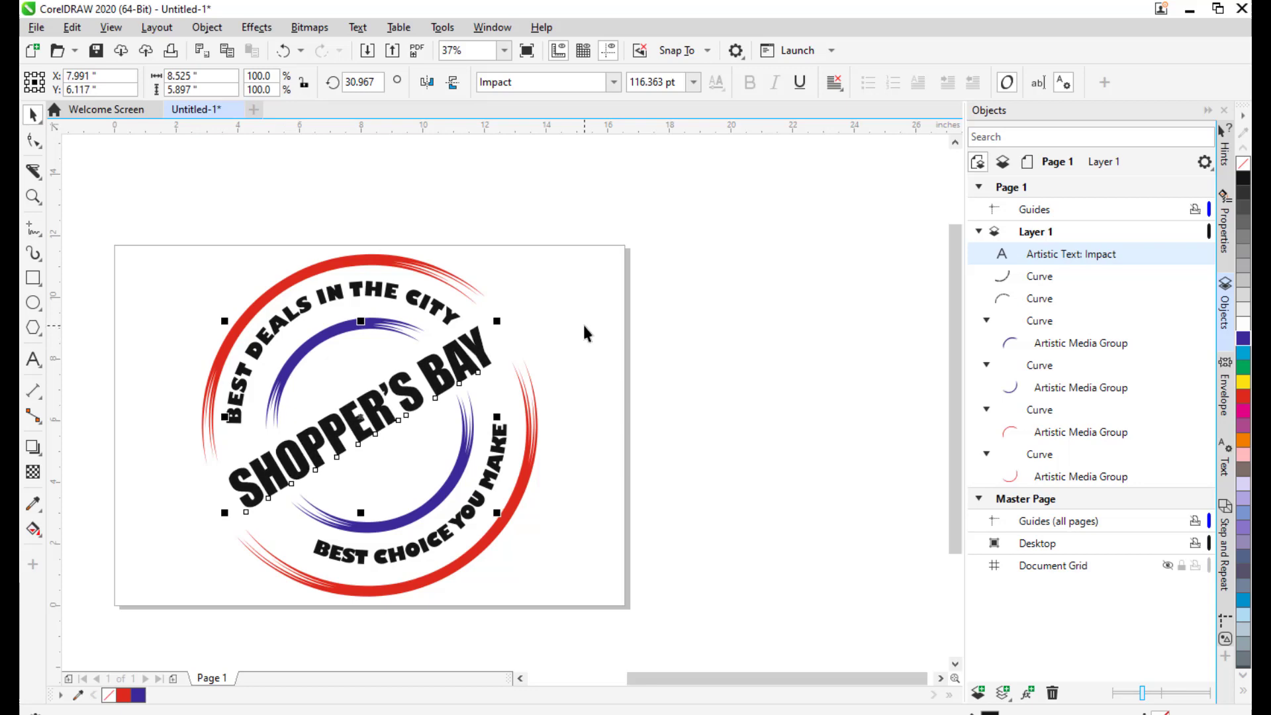
{"action": "key", "text": "ctrl+shift+z"}
{"action": "left_click_drag", "start_coordinate": [499, 316], "coordinate": [504, 320]}
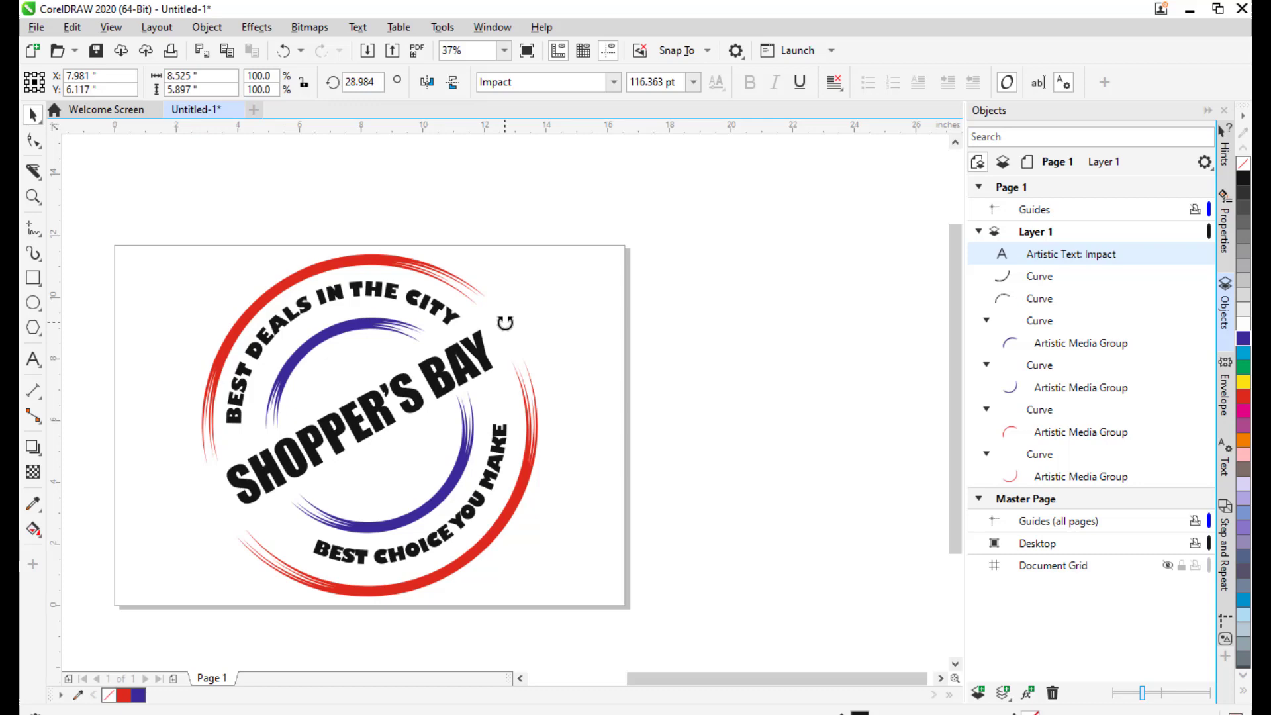
{"action": "left_click_drag", "start_coordinate": [505, 322], "coordinate": [502, 320]}
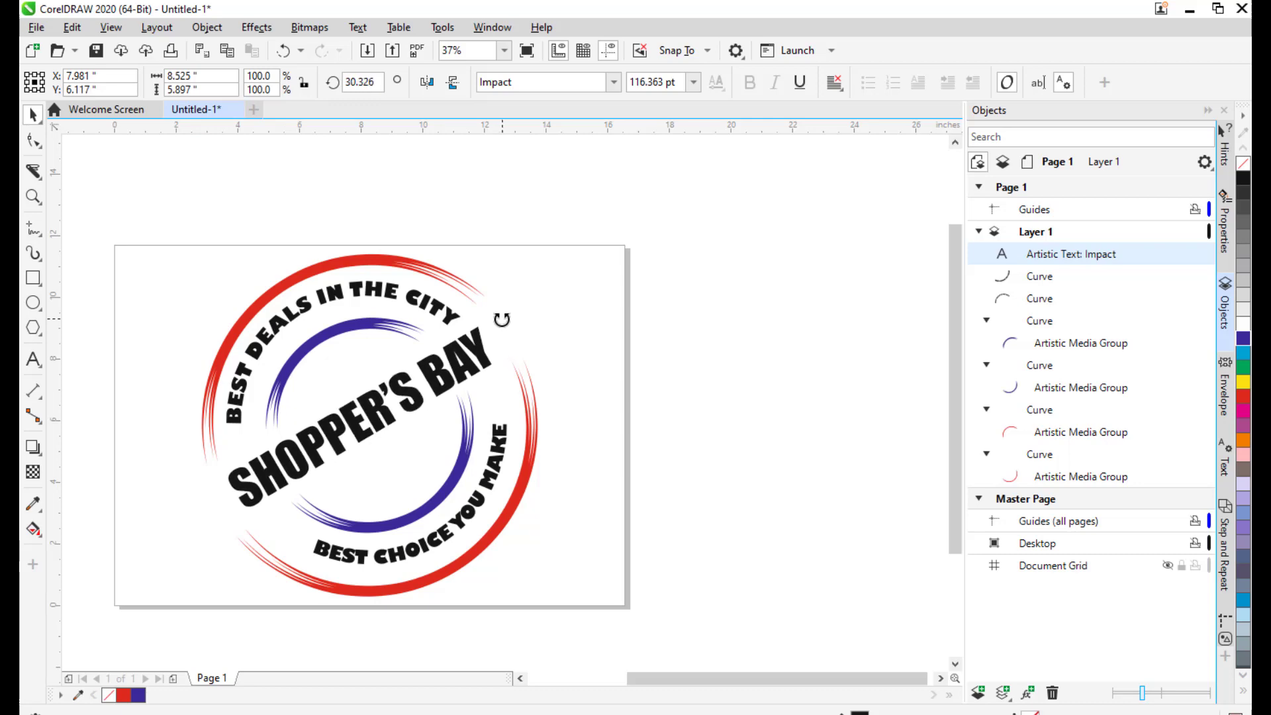
- Enlarge "SHOPPER'S BAY" to about 128 pt and adjust its rotation to about 28.4°, keeping it centred across the inner arcs
{"action": "left_click", "coordinate": [587, 296]}
{"action": "left_click", "coordinate": [489, 334]}
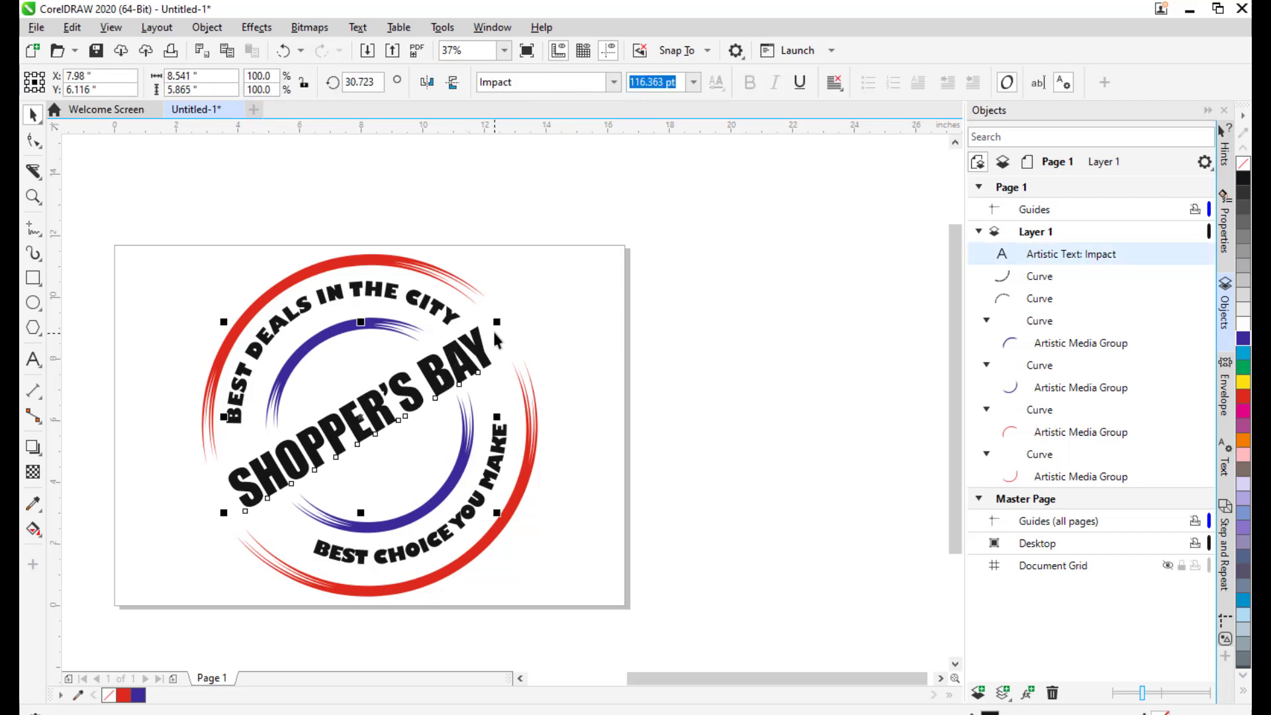
{"action": "left_click_drag", "start_coordinate": [497, 320], "coordinate": [510, 311]}
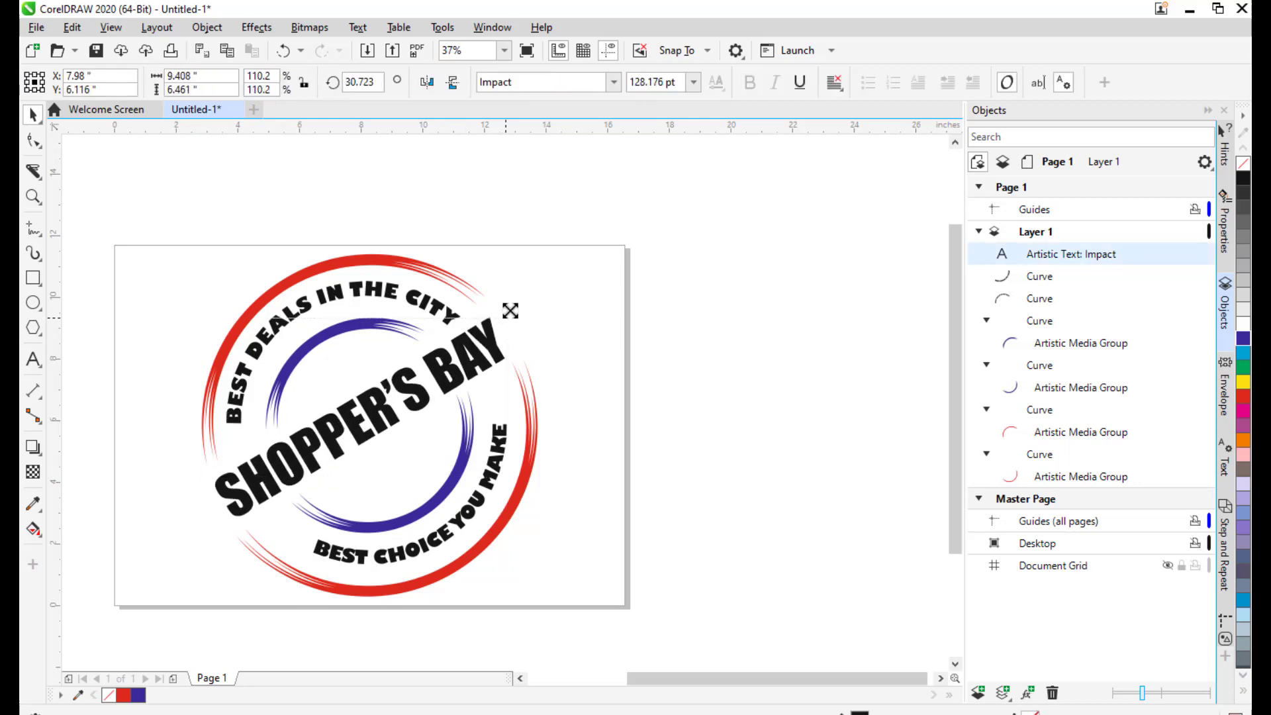
{"action": "left_click", "coordinate": [496, 332]}
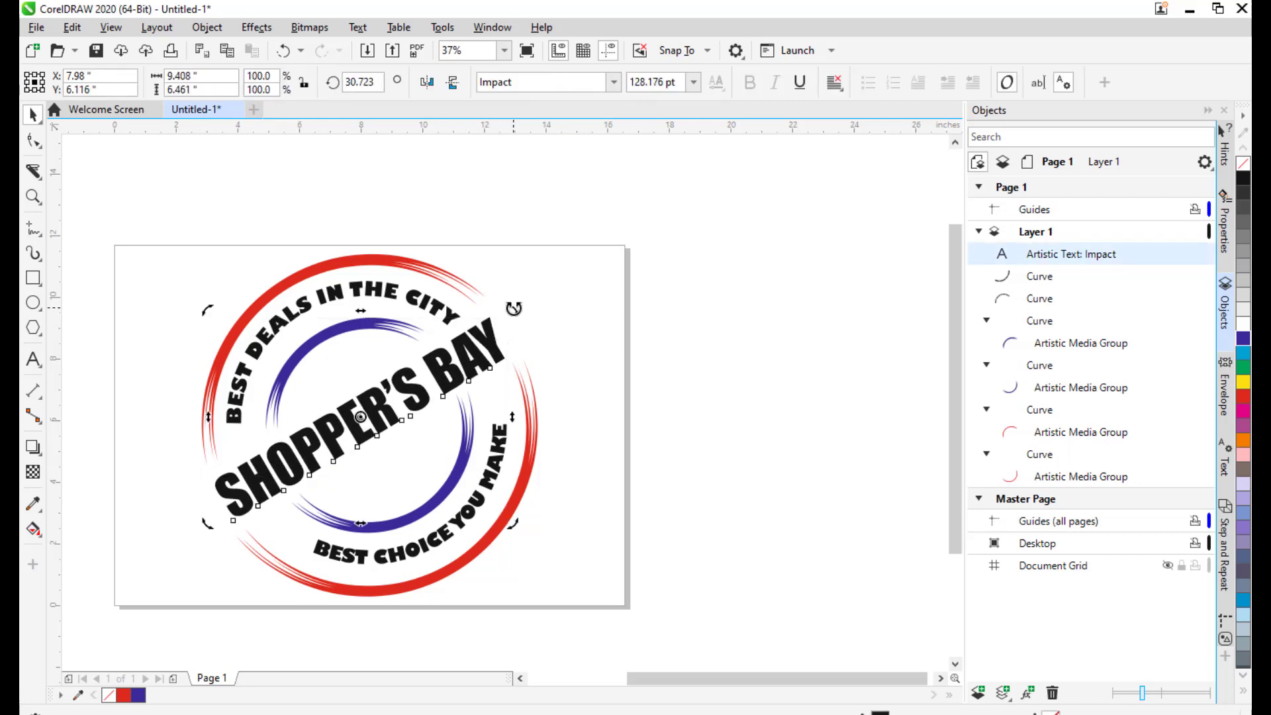
{"action": "left_click_drag", "start_coordinate": [511, 312], "coordinate": [519, 317]}
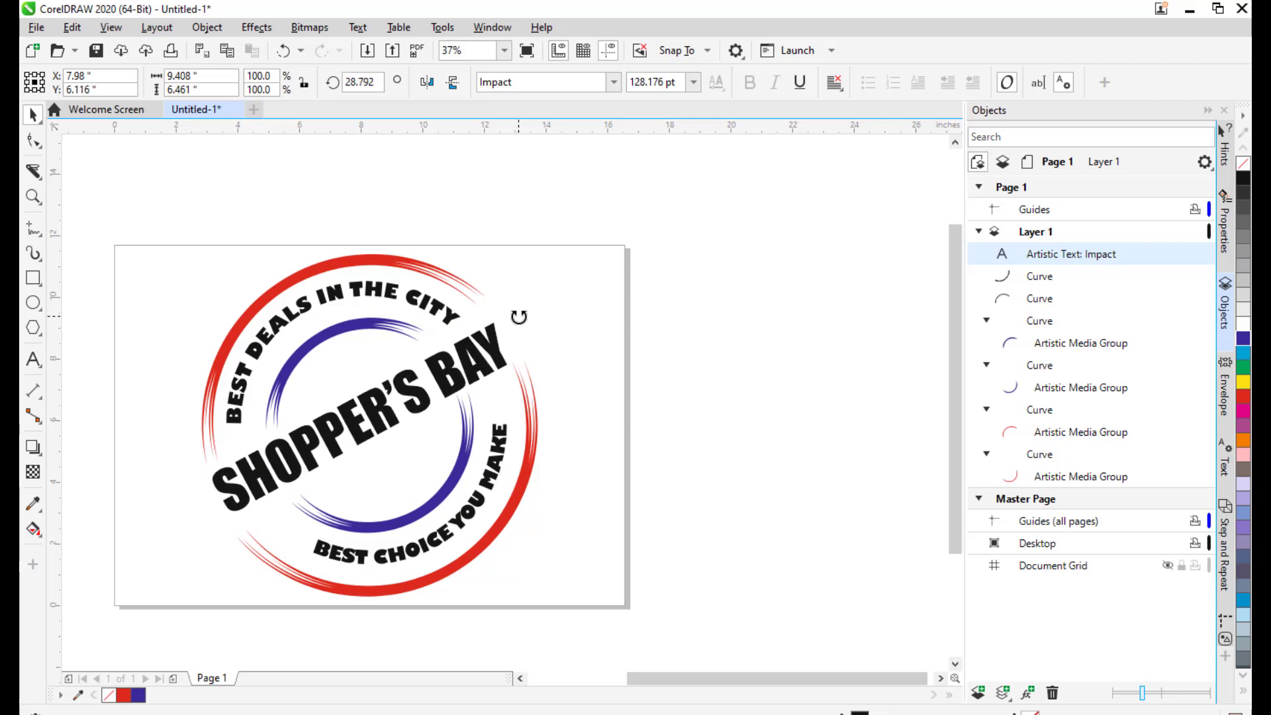
{"action": "left_click", "coordinate": [597, 301]}
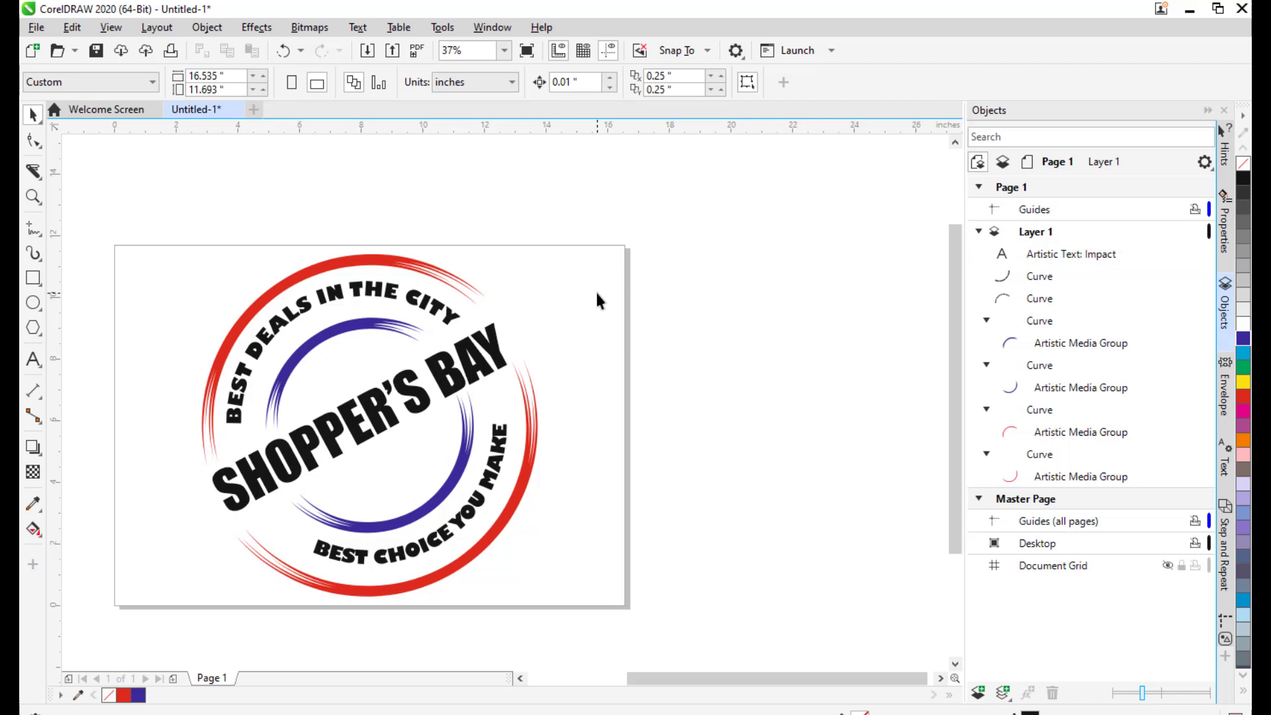
{"action": "left_click_drag", "start_coordinate": [567, 318], "coordinate": [661, 270]}
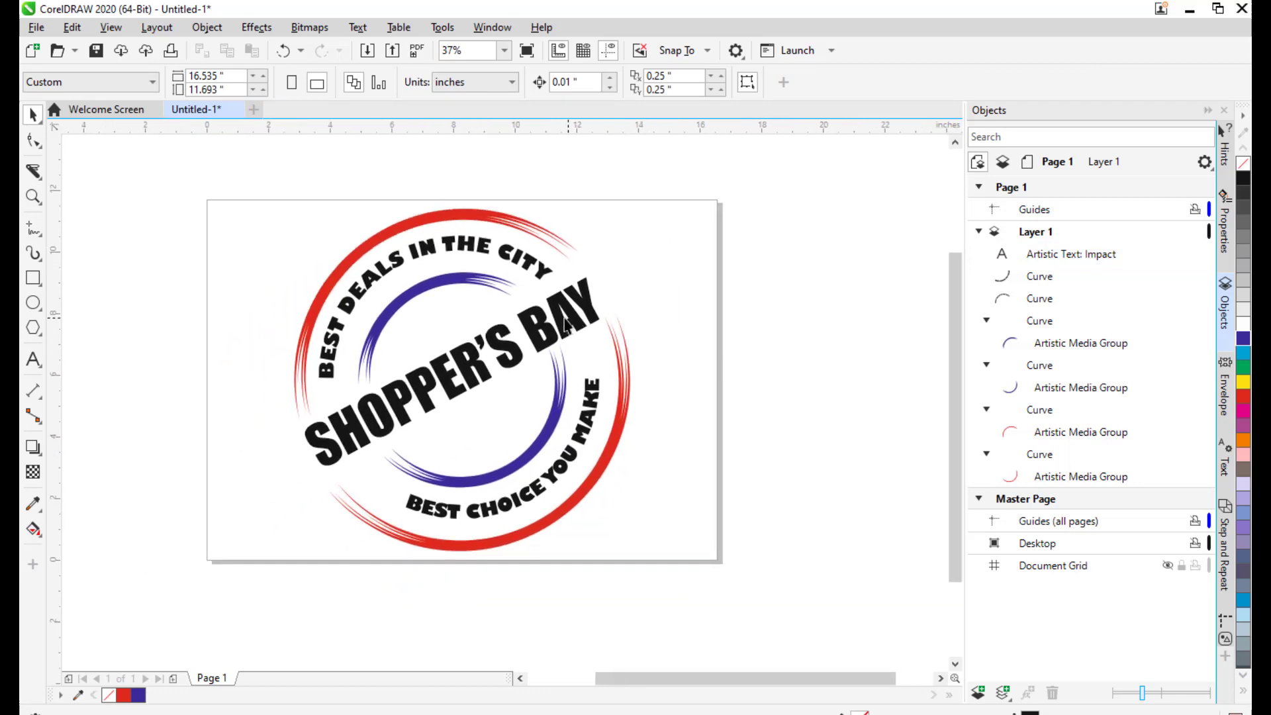
- Fill the "SHOPPER'S BAY" text with red
{"action": "left_click", "coordinate": [546, 330]}
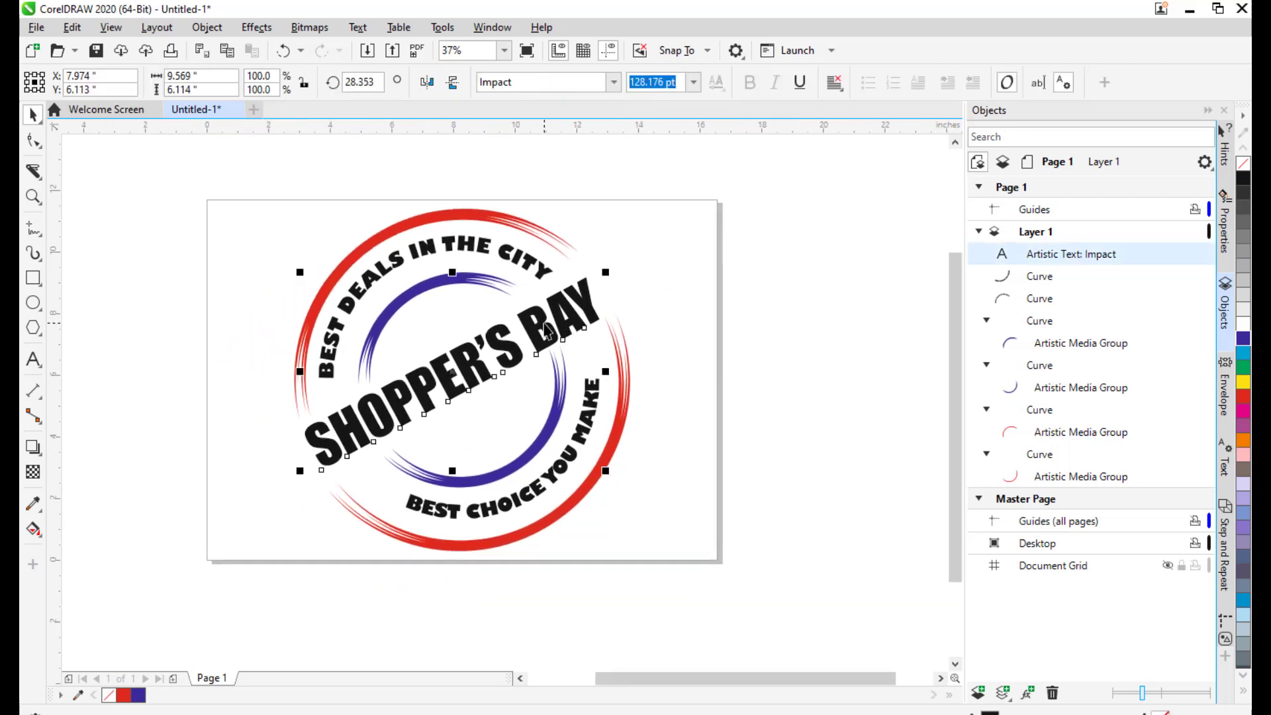
{"action": "left_click", "coordinate": [681, 291]}
{"action": "left_click", "coordinate": [580, 301]}
{"action": "left_click", "coordinate": [1245, 400]}
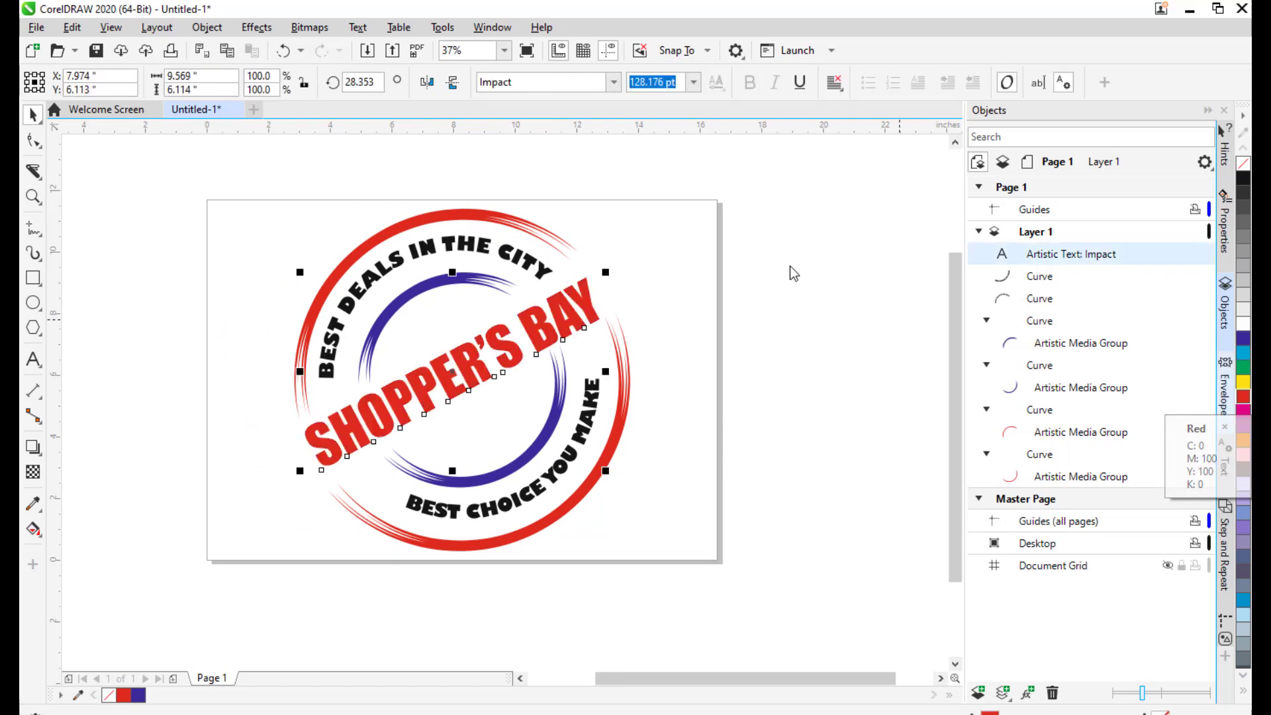
{"action": "left_click", "coordinate": [751, 232]}
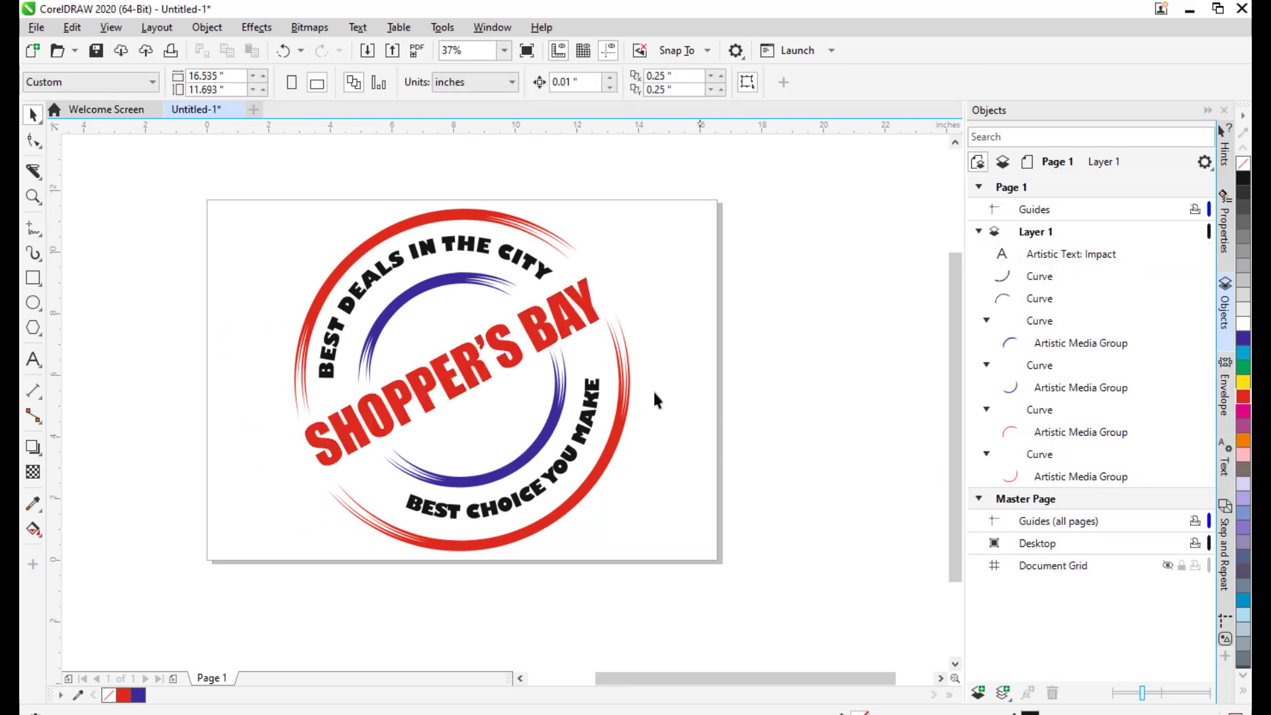
- Draw a five-pointed star about 1.93" wide and 1.34" high on the empty area right of the page
{"action": "left_click_drag", "start_coordinate": [653, 390], "coordinate": [728, 297]}
{"action": "left_click", "coordinate": [33, 304]}
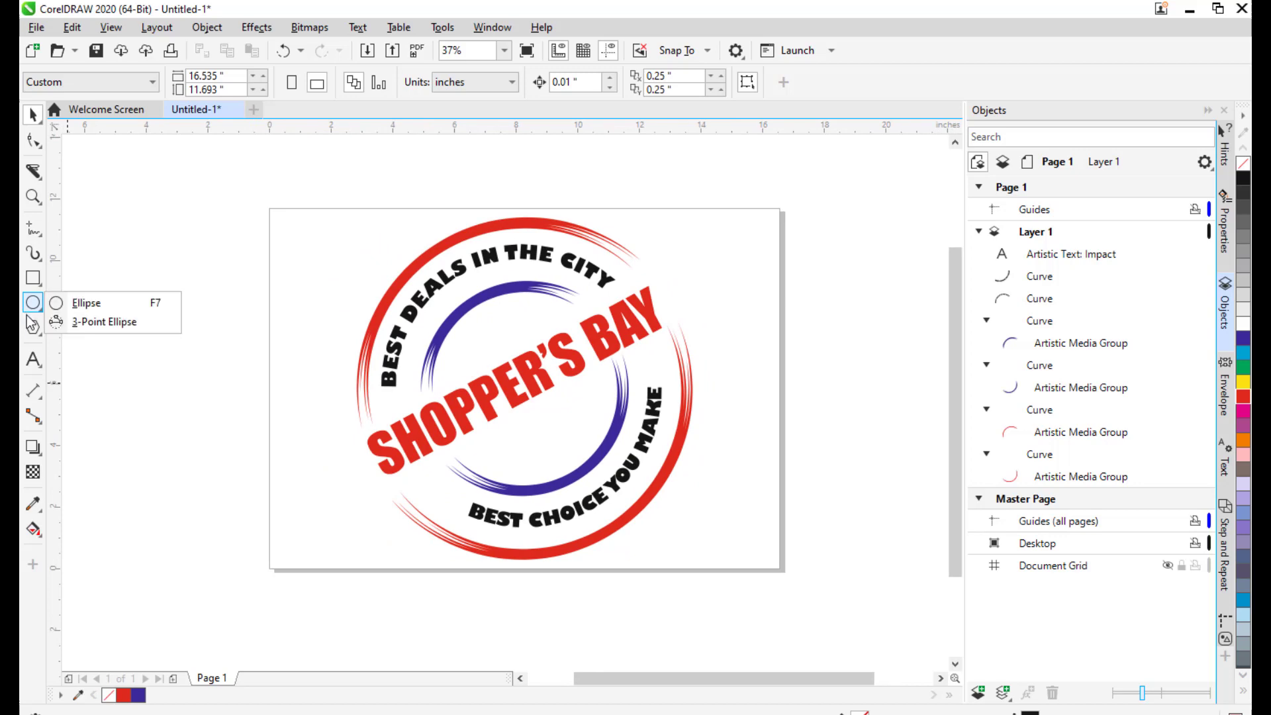
{"action": "left_click", "coordinate": [31, 331]}
{"action": "left_click", "coordinate": [80, 346]}
{"action": "left_click_drag", "start_coordinate": [741, 341], "coordinate": [650, 353]}
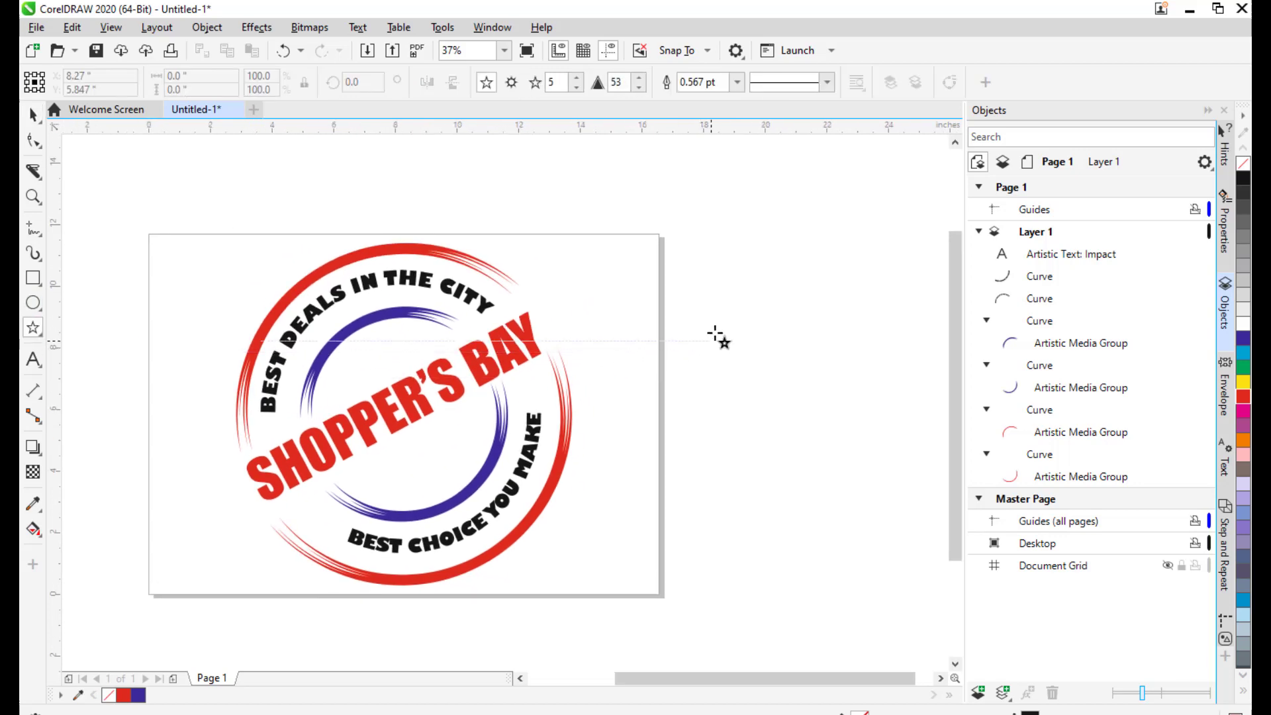
{"action": "left_click_drag", "start_coordinate": [731, 305], "coordinate": [799, 371]}
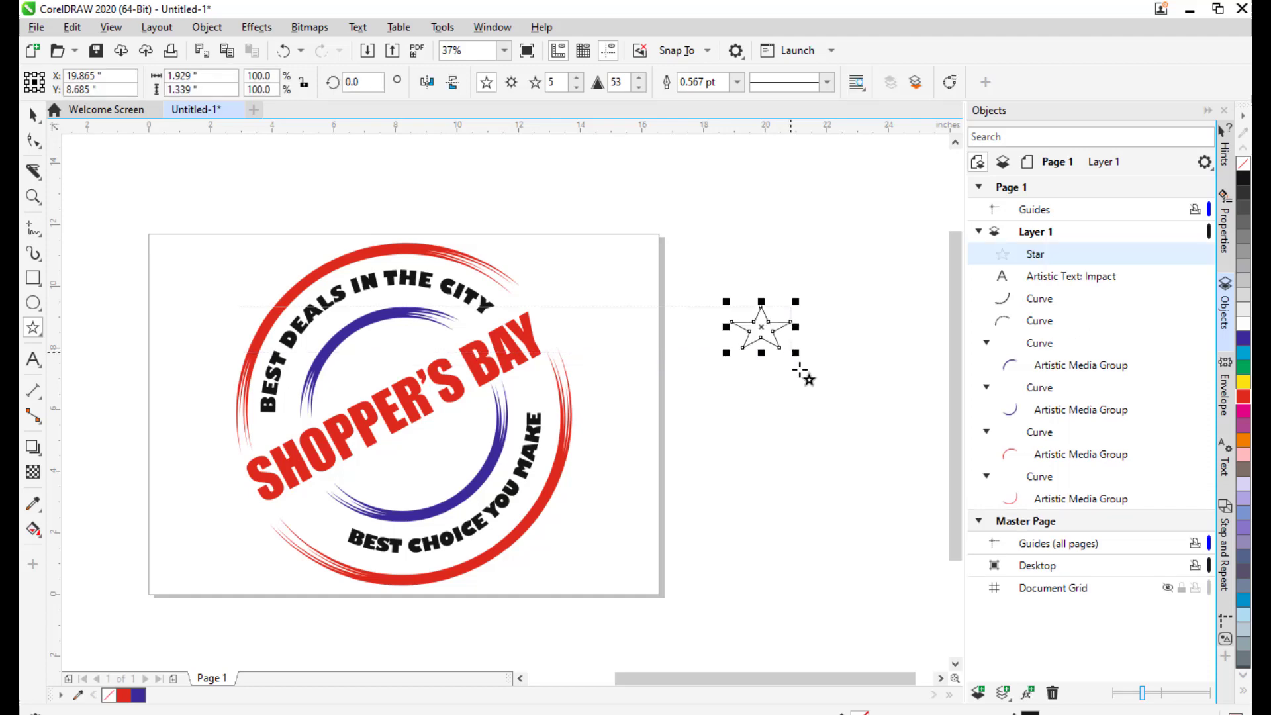
- Fatten the star by reshaping its inner nodes outward to a sharpness of about 35
{"action": "left_click", "coordinate": [35, 141]}
{"action": "scroll", "coordinate": [775, 321], "scroll_direction": "up", "scroll_amount": 5}
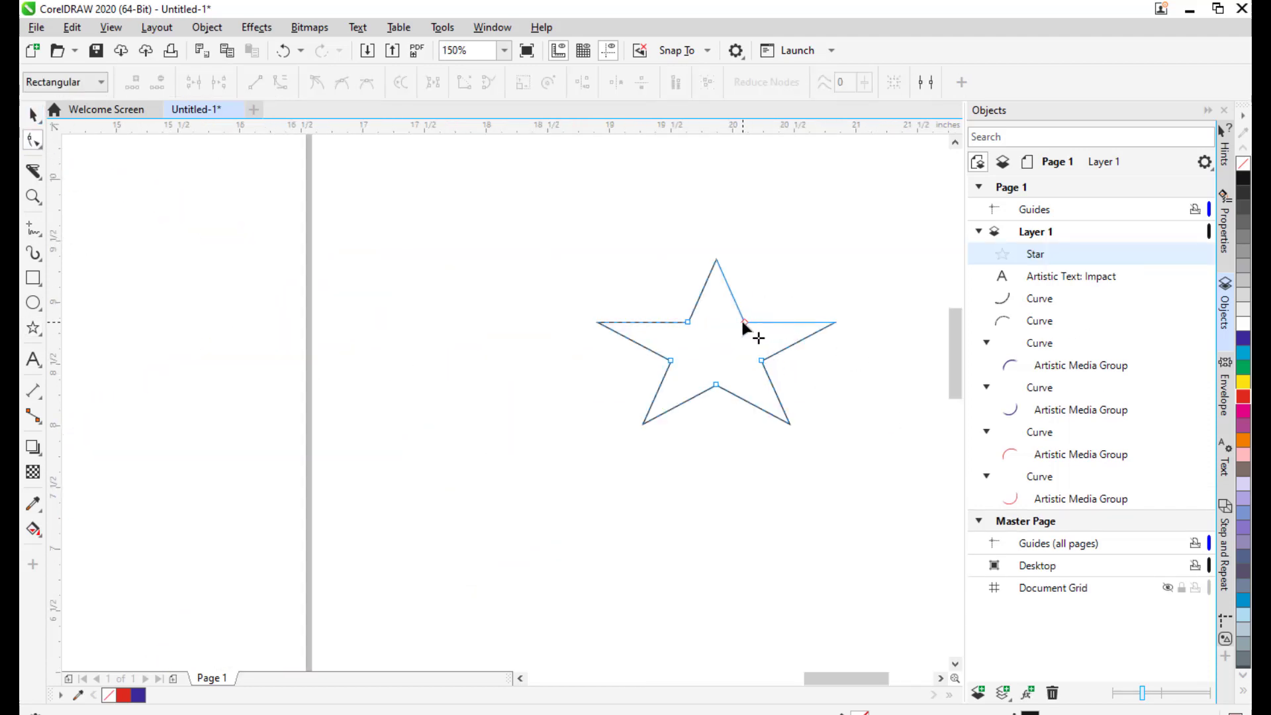
{"action": "left_click_drag", "start_coordinate": [743, 323], "coordinate": [754, 311]}
{"action": "left_click", "coordinate": [33, 114]}
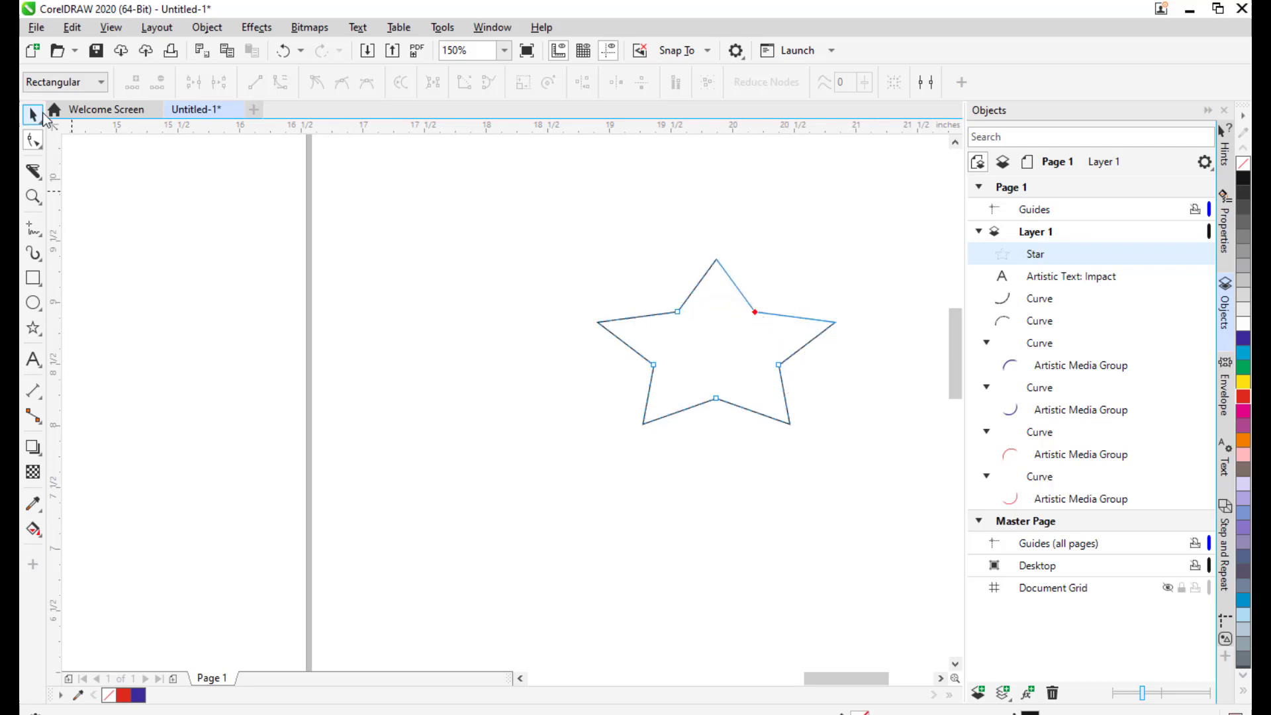
{"action": "left_click", "coordinate": [763, 264]}
{"action": "left_click", "coordinate": [783, 214]}
{"action": "scroll", "coordinate": [783, 213], "scroll_direction": "down", "scroll_amount": 4}
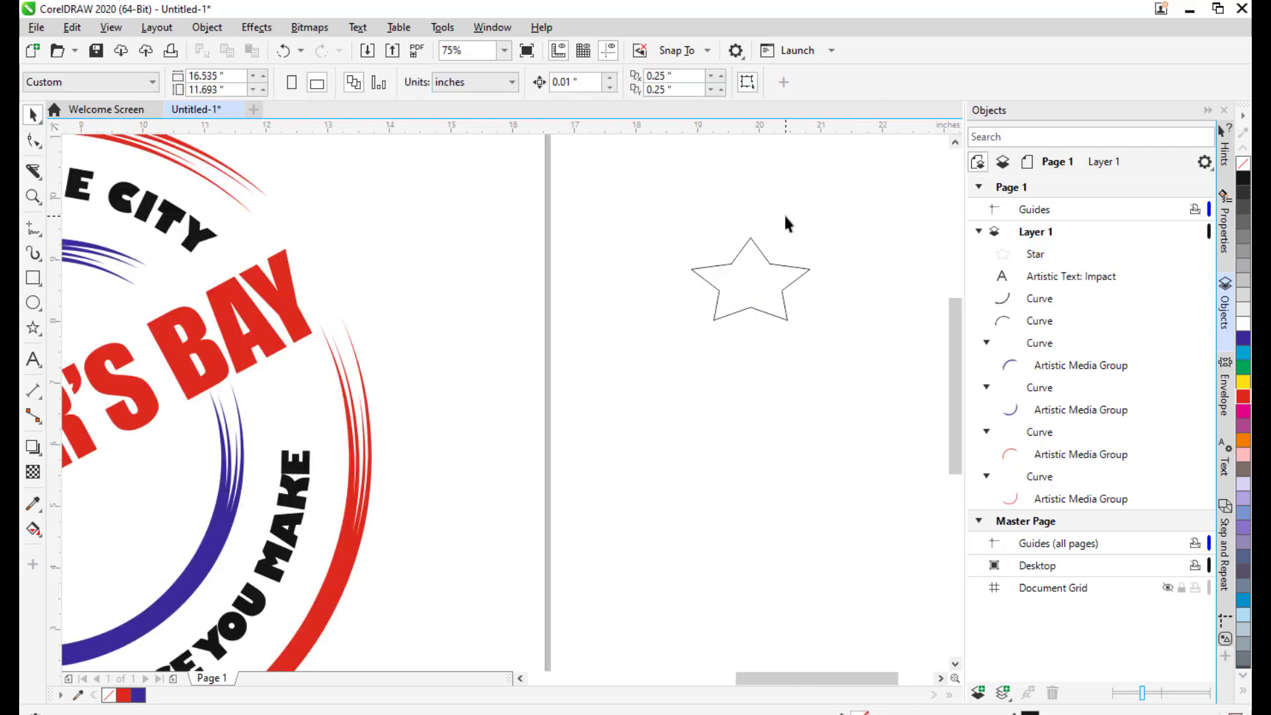
{"action": "scroll", "coordinate": [836, 247], "scroll_direction": "up", "scroll_amount": 2}
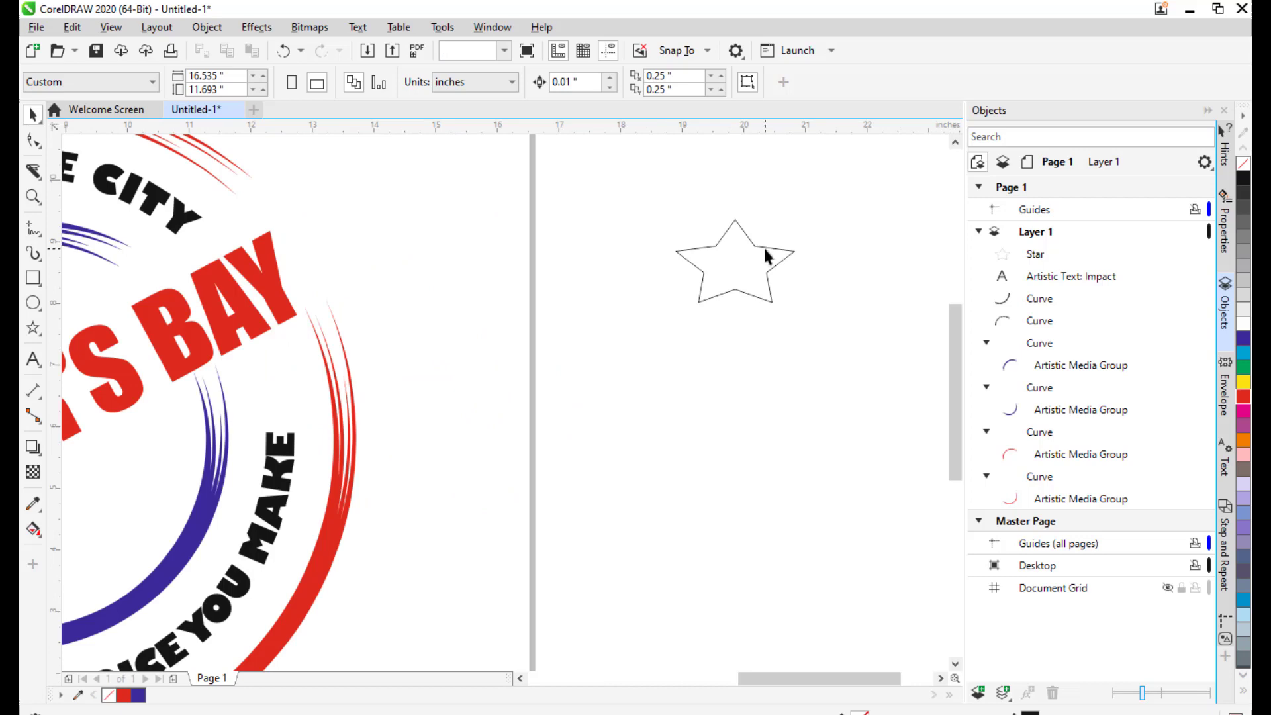
- Fill the star with the same blue as the inner arcs and set its outline to None
{"action": "left_click", "coordinate": [767, 274]}
{"action": "left_click", "coordinate": [1244, 338]}
{"action": "scroll", "coordinate": [661, 392], "scroll_direction": "left", "scroll_amount": 4}
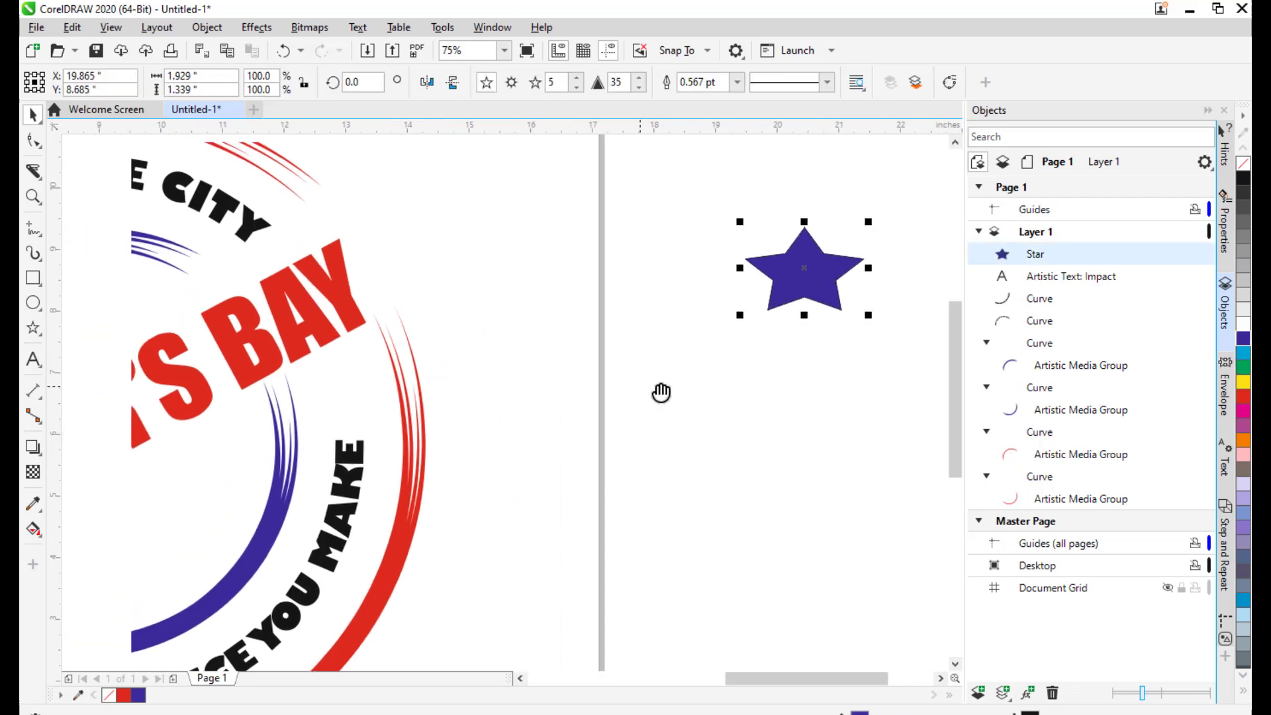
{"action": "left_click", "coordinate": [736, 82]}
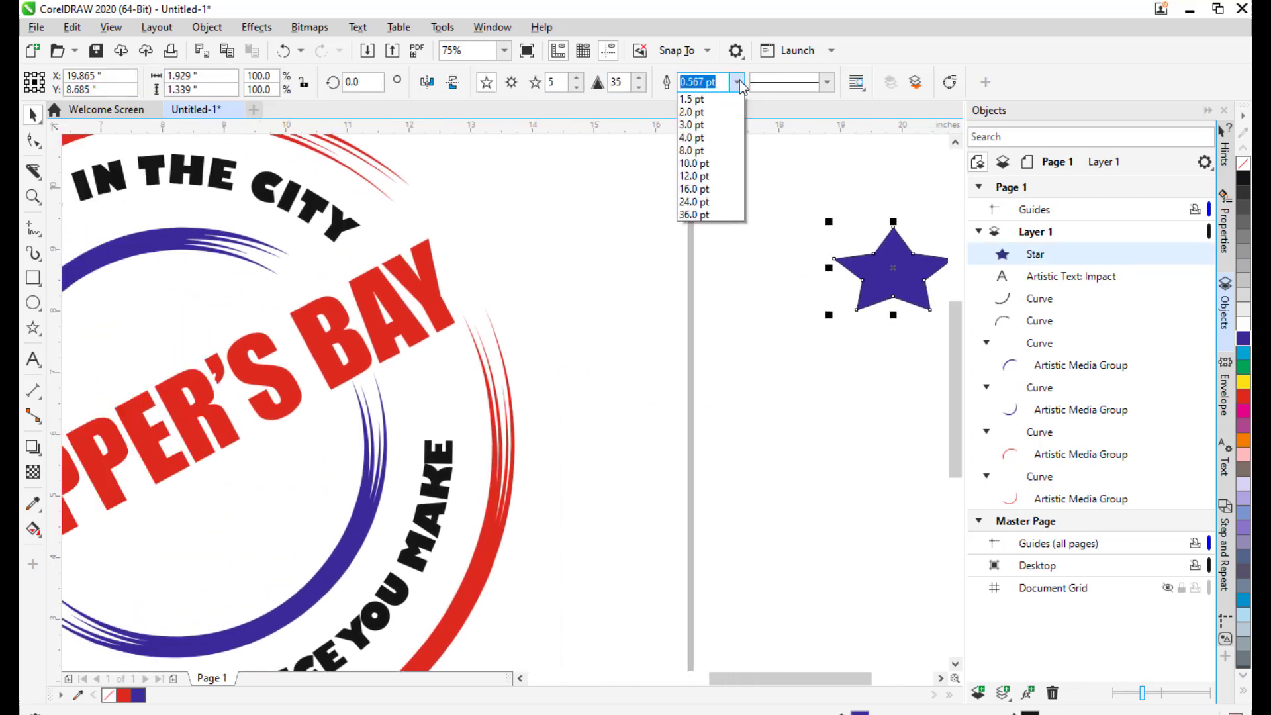
{"action": "scroll", "coordinate": [708, 146], "scroll_direction": "up", "scroll_amount": 2}
{"action": "left_click", "coordinate": [698, 94]}
{"action": "scroll", "coordinate": [768, 298], "scroll_direction": "down", "scroll_amount": 2}
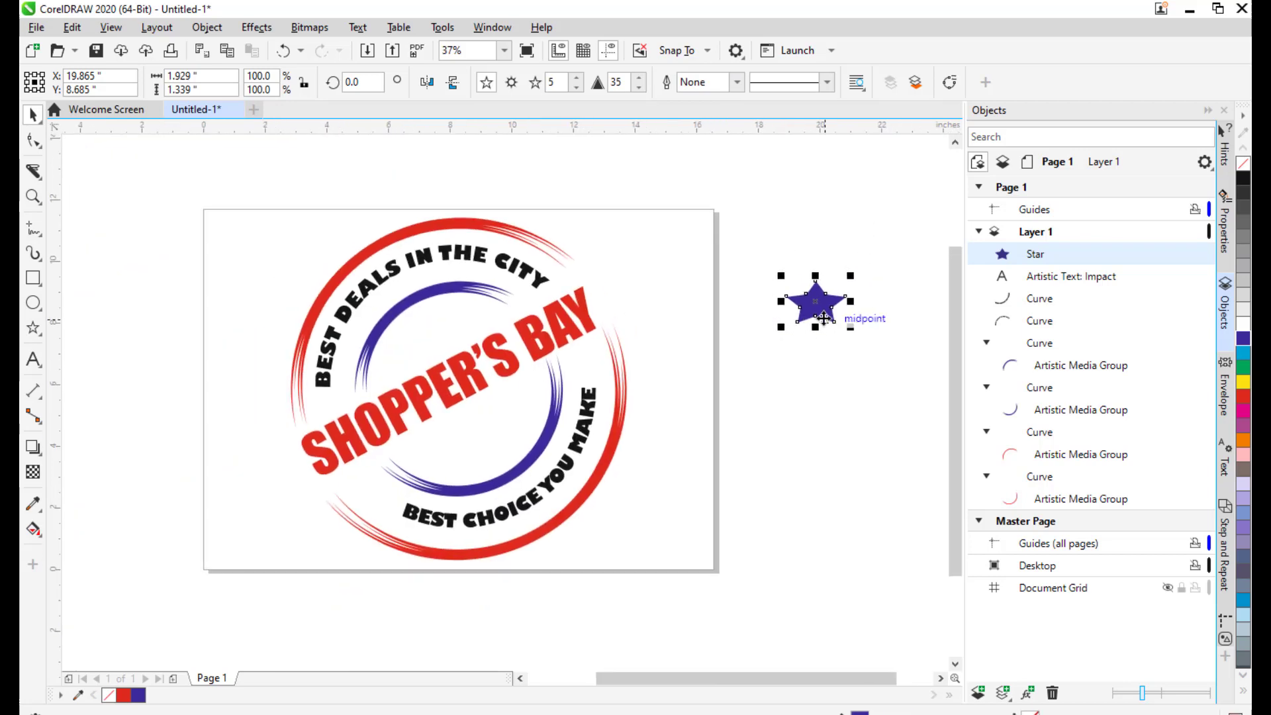
- Move the star inside the upper inner arc and shrink it to about 0.82" wide
{"action": "left_click_drag", "start_coordinate": [824, 297], "coordinate": [468, 313]}
{"action": "scroll", "coordinate": [468, 313], "scroll_direction": "up", "scroll_amount": 2}
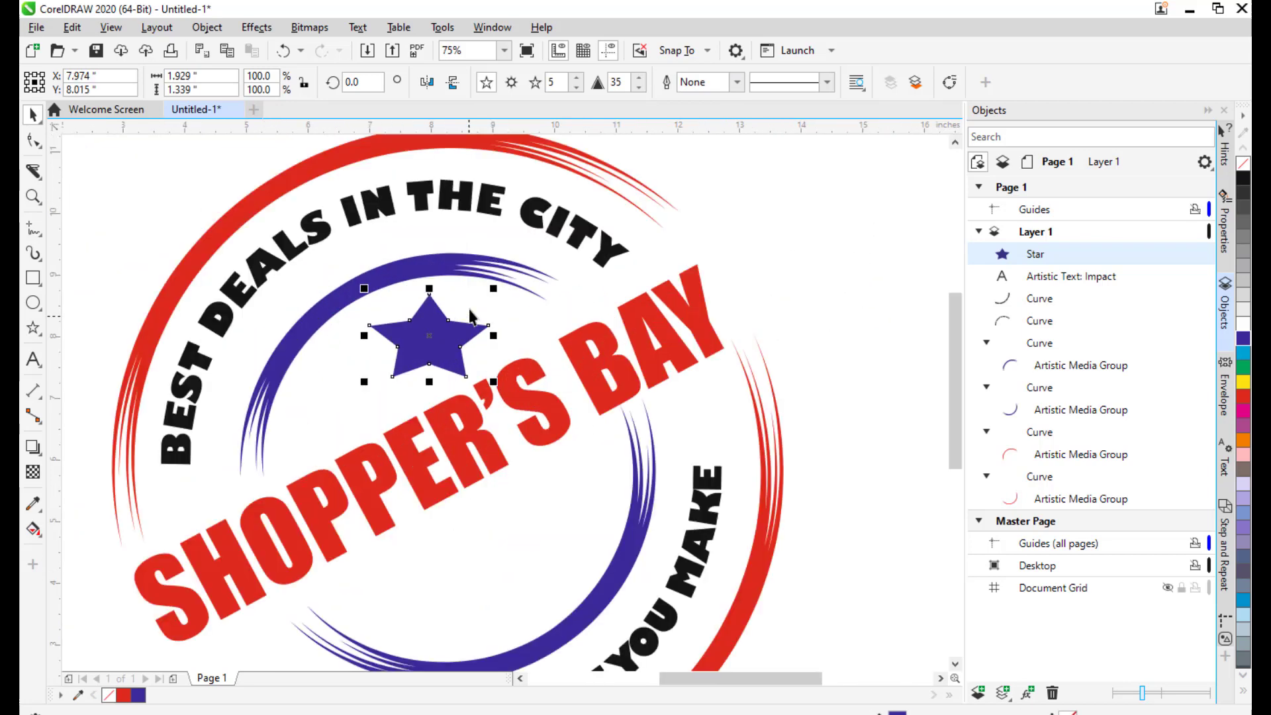
{"action": "left_click_drag", "start_coordinate": [528, 252], "coordinate": [493, 281]}
{"action": "scroll", "coordinate": [493, 281], "scroll_direction": "up", "scroll_amount": 2}
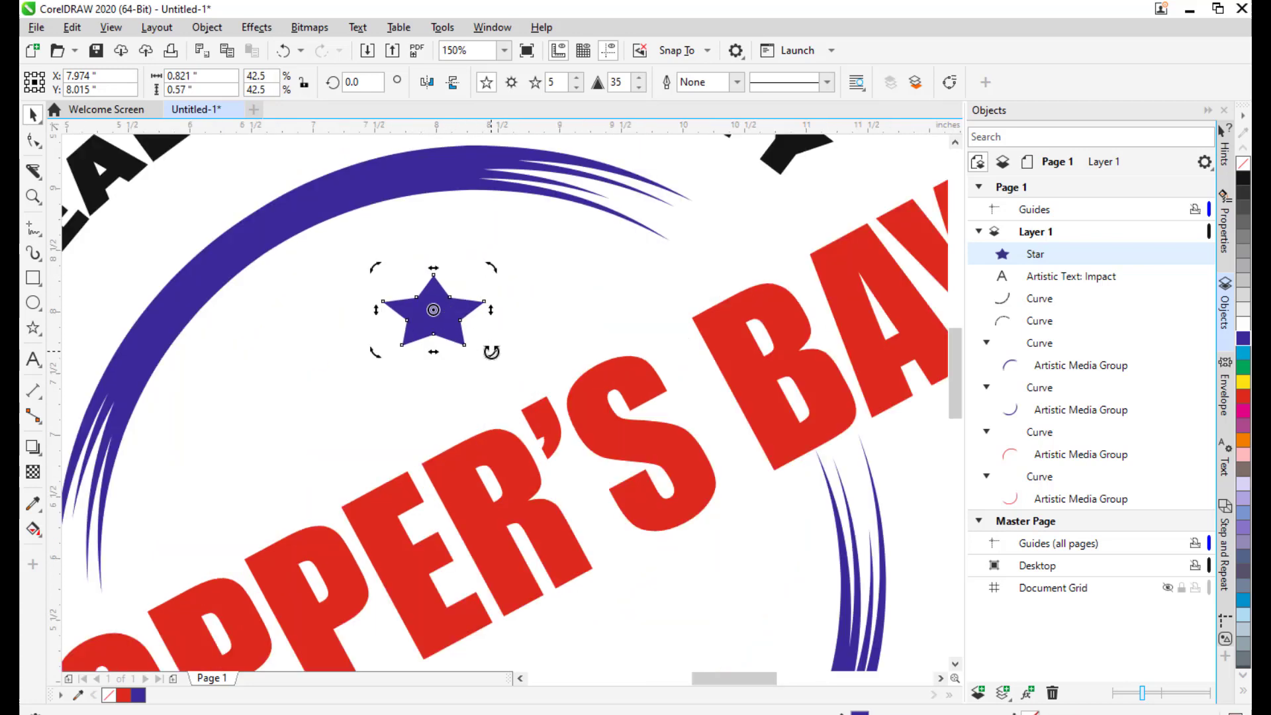
- Rotate the star to about 20.3°, shift it to about X 7.68", Y 7.85" and shrink it to about 0.36" wide
{"action": "left_click_drag", "start_coordinate": [491, 351], "coordinate": [498, 326]}
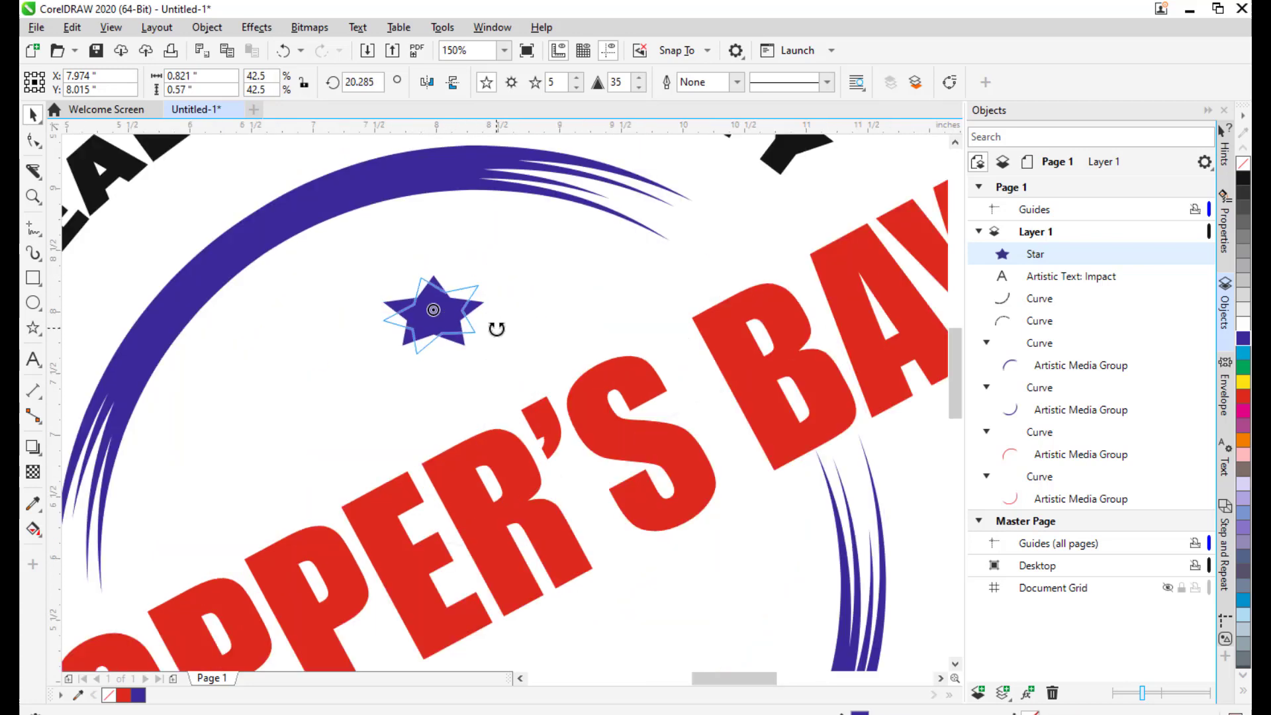
{"action": "left_click", "coordinate": [414, 367]}
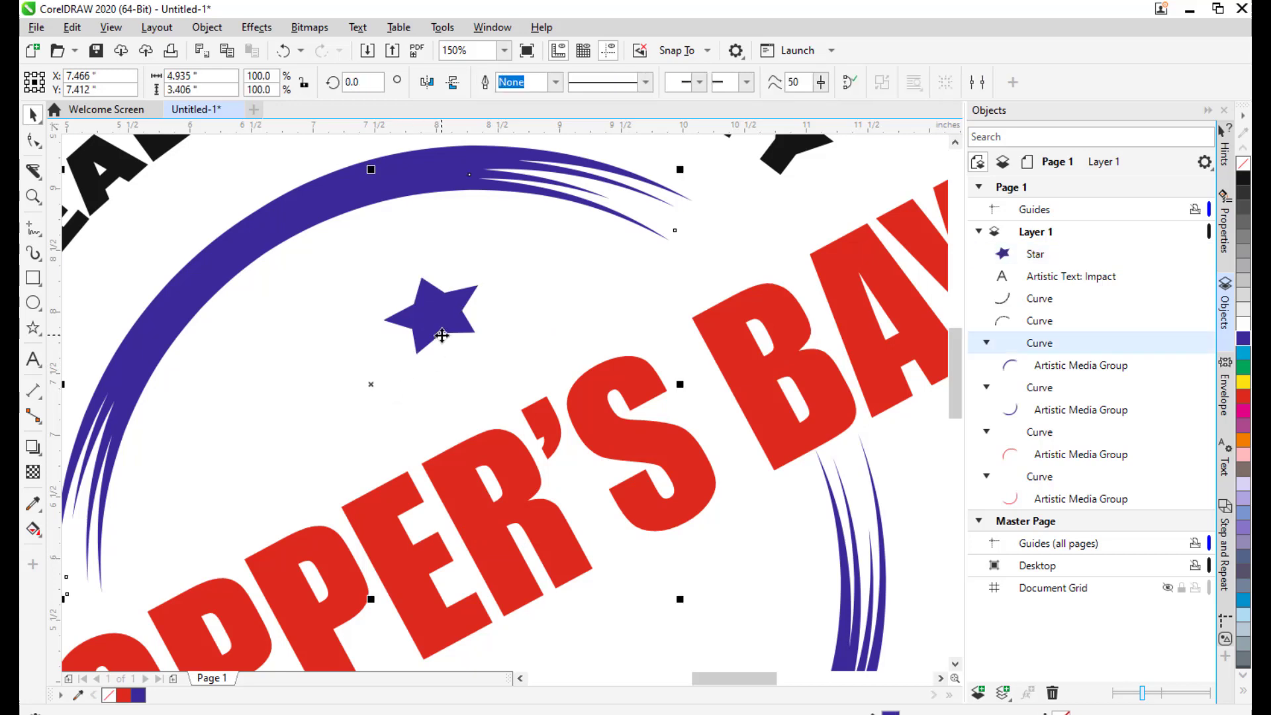
{"action": "left_click", "coordinate": [445, 311]}
{"action": "left_click_drag", "start_coordinate": [445, 311], "coordinate": [412, 331]}
{"action": "left_click", "coordinate": [455, 292]}
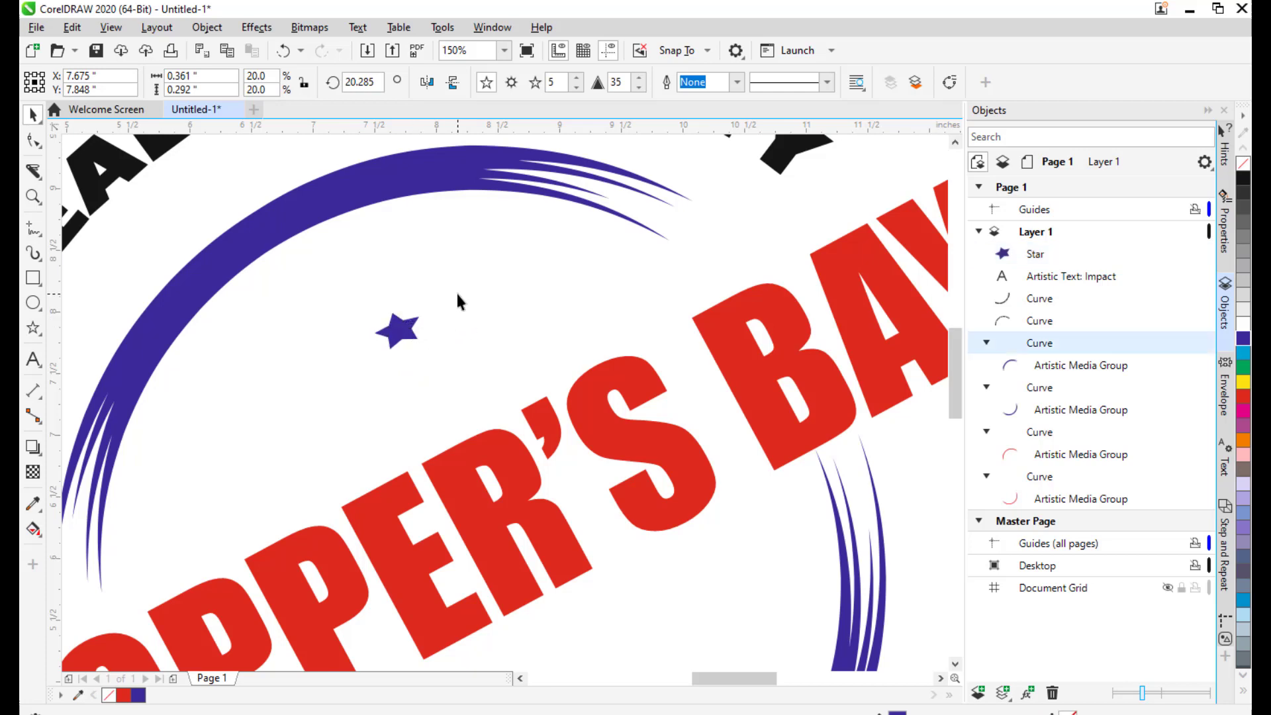
- Duplicate the small star twice and arrange the three stars in a triangle above the "SHOPPER'S BAY" text
{"action": "left_click", "coordinate": [406, 329]}
{"action": "key", "text": "ctrl+d"}
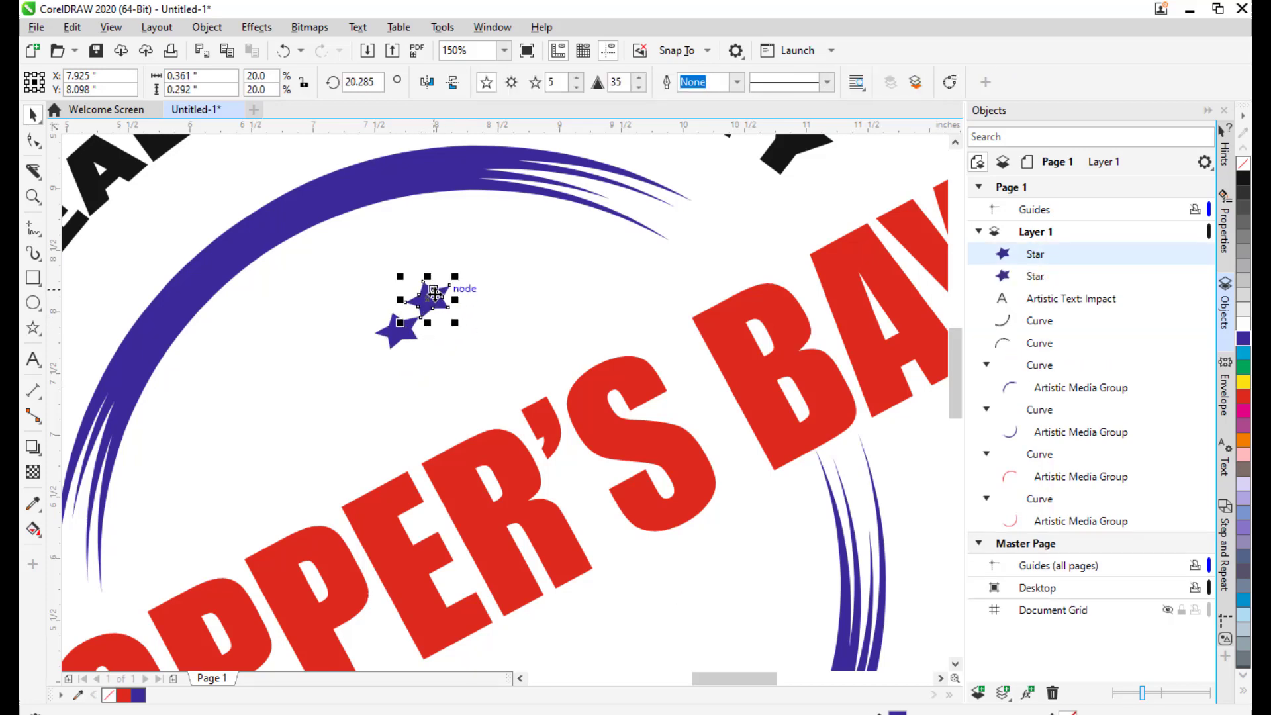
{"action": "left_click_drag", "start_coordinate": [427, 286], "coordinate": [379, 395]}
{"action": "key", "text": "ctrl+d"}
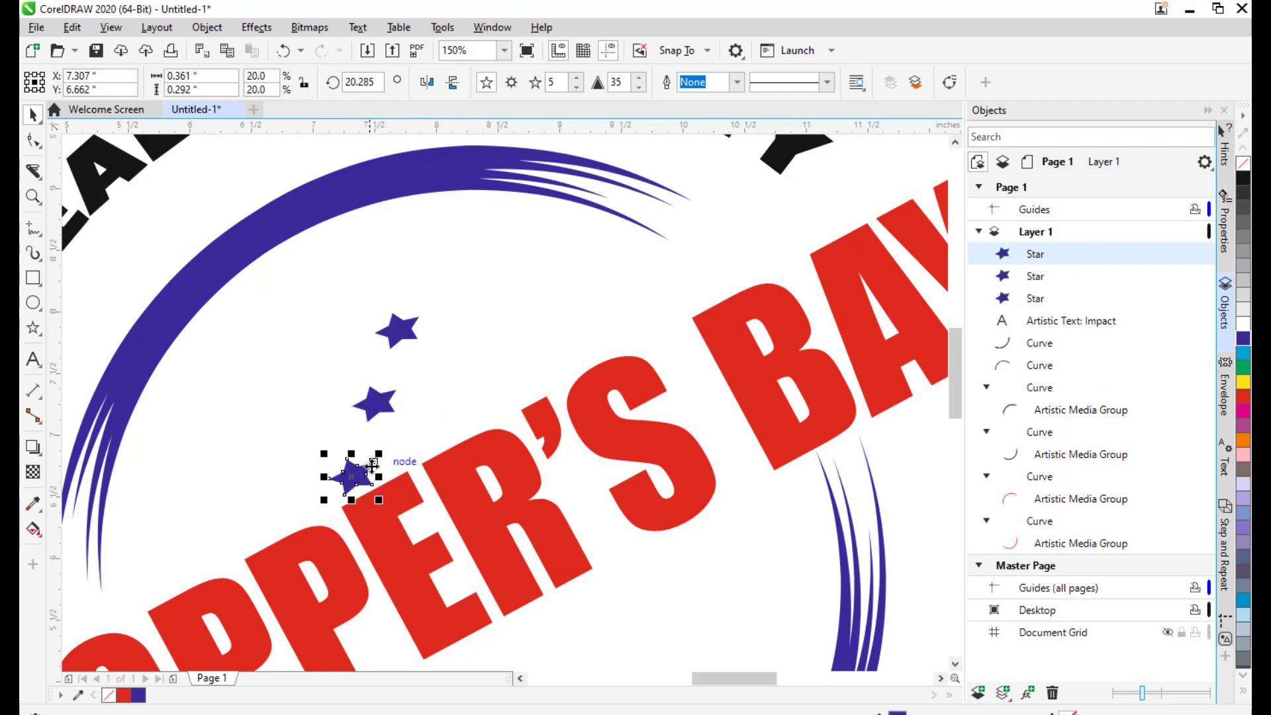
{"action": "left_click_drag", "start_coordinate": [353, 479], "coordinate": [482, 359]}
{"action": "left_click", "coordinate": [514, 272]}
{"action": "scroll", "coordinate": [516, 270], "scroll_direction": "down", "scroll_amount": 2}
{"action": "left_click", "coordinate": [831, 174]}
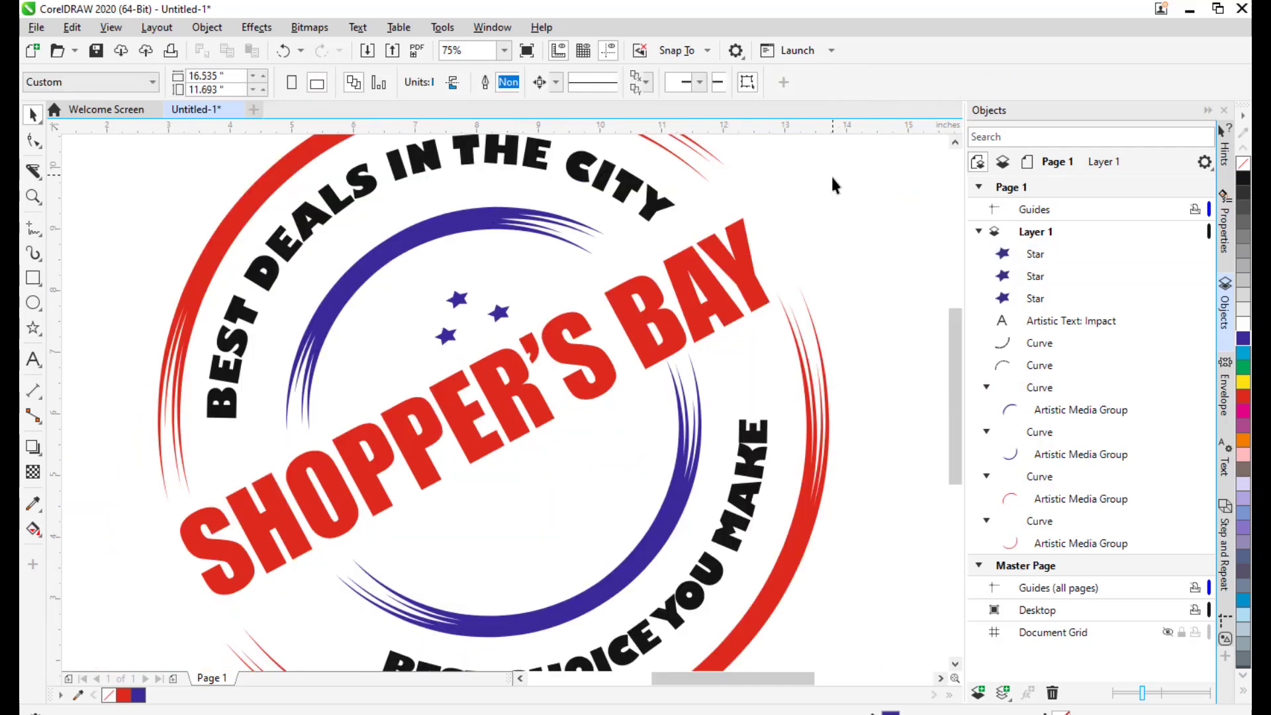
- Group the three small blue stars
{"action": "left_click", "coordinate": [499, 312]}
{"action": "left_click", "coordinate": [458, 301], "text": "shift"}
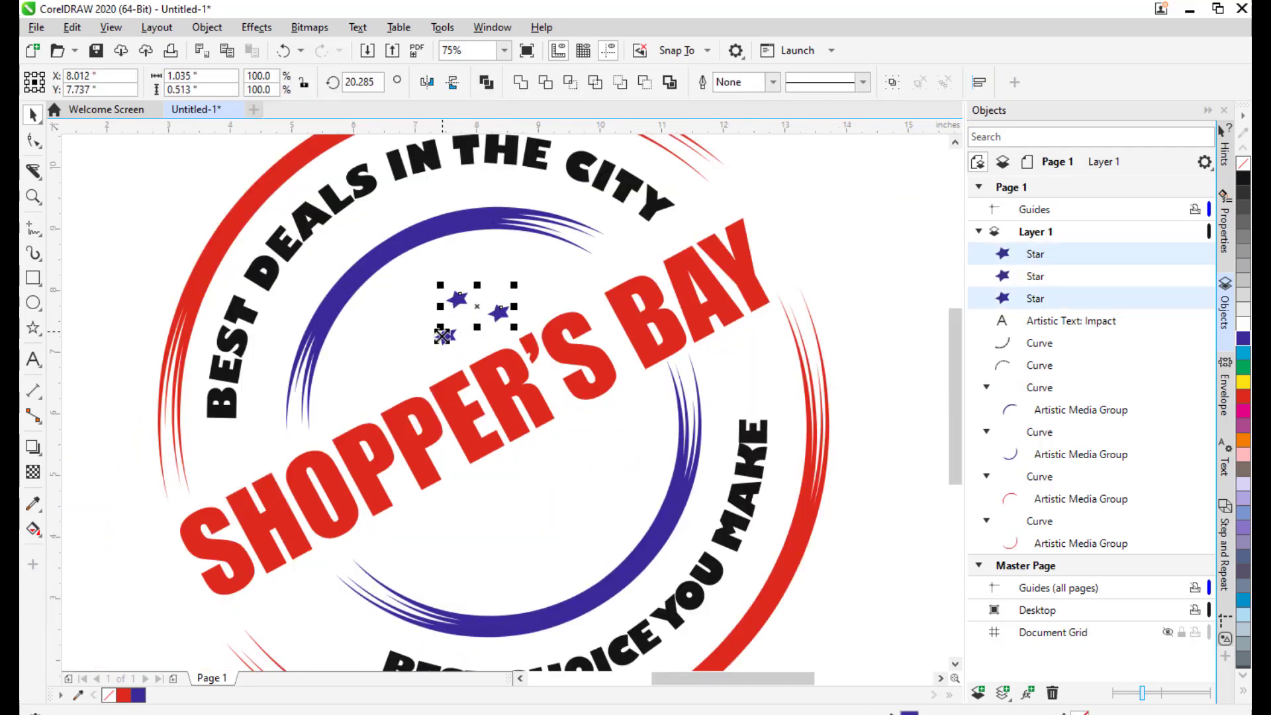
{"action": "left_click", "coordinate": [442, 335], "text": "shift"}
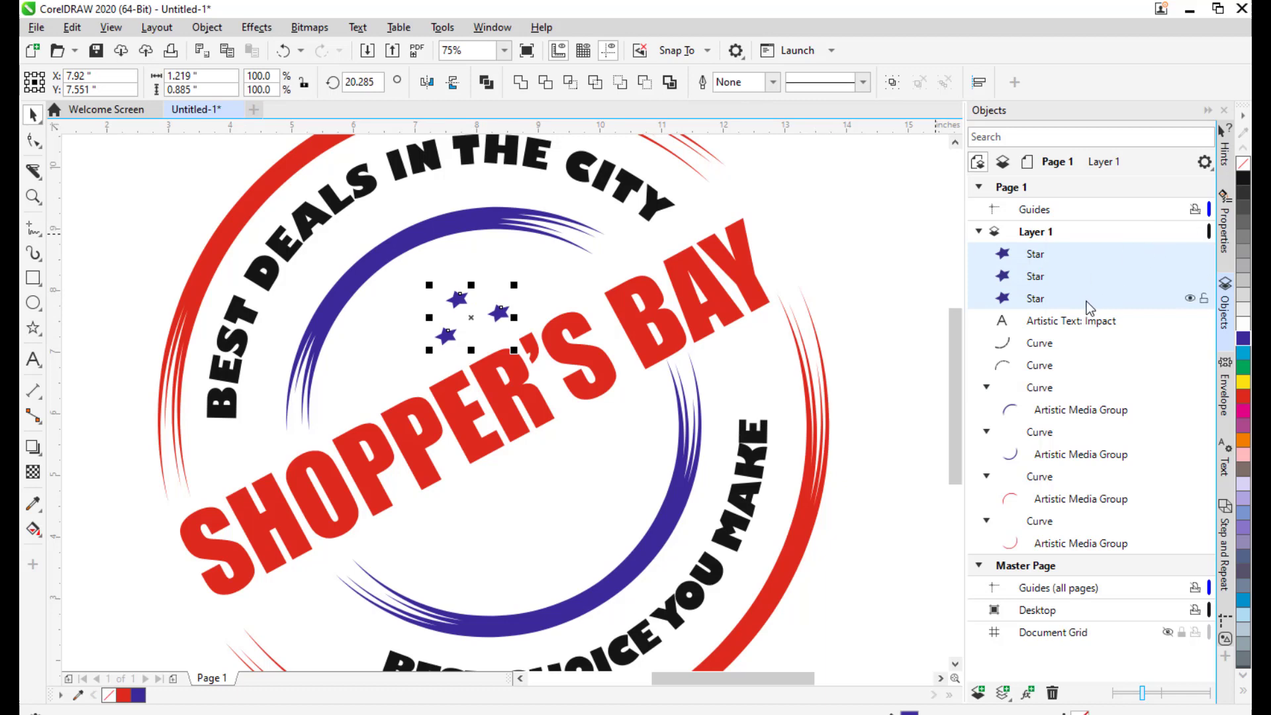
{"action": "key", "text": "ctrl+g"}
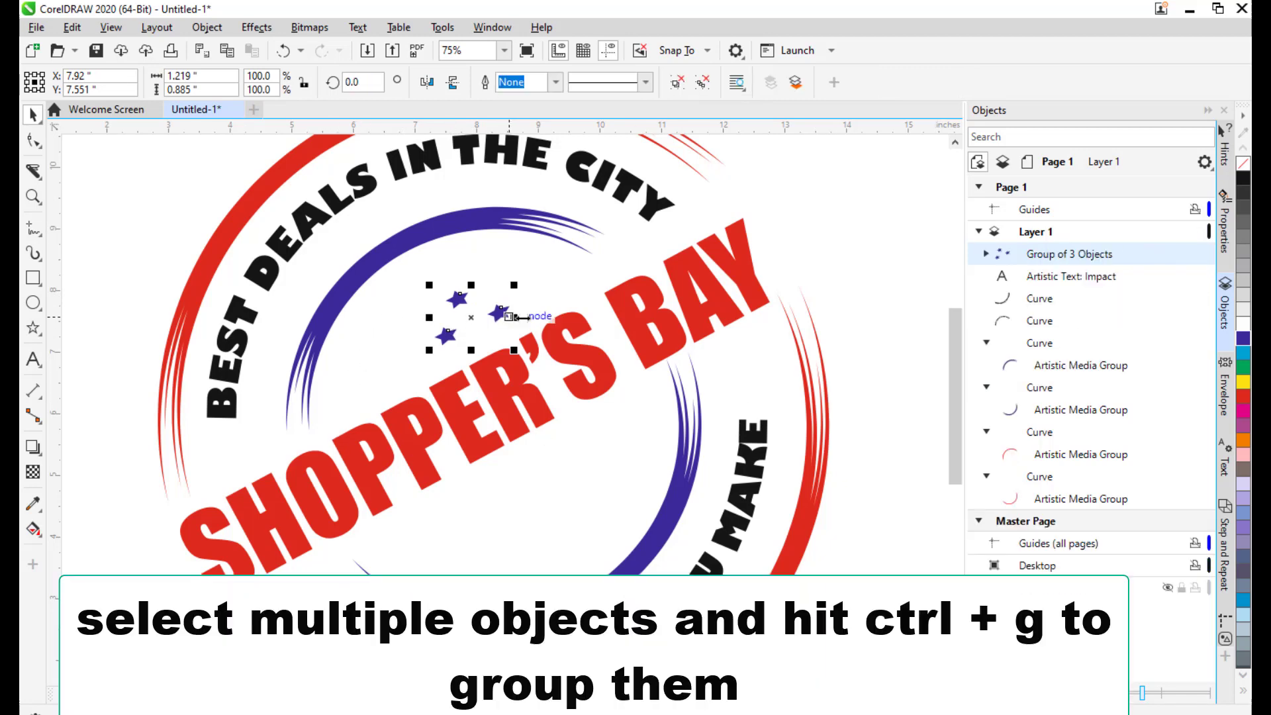
- Enlarge the star group to about 1.9" wide and centre it at about X 7.78", Y 7.65" within the upper inner arc
{"action": "left_click_drag", "start_coordinate": [516, 283], "coordinate": [540, 252]}
{"action": "left_click", "coordinate": [838, 168]}
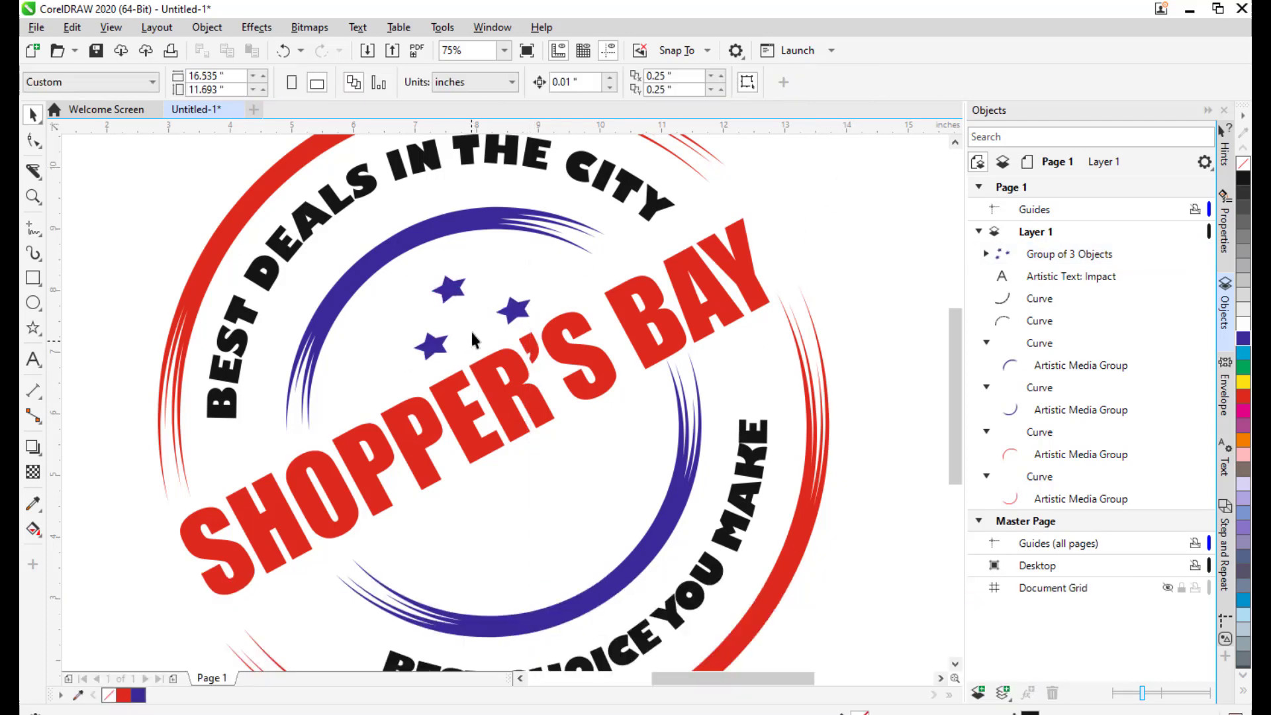
{"action": "left_click", "coordinate": [513, 311]}
{"action": "left_click_drag", "start_coordinate": [470, 326], "coordinate": [465, 322]}
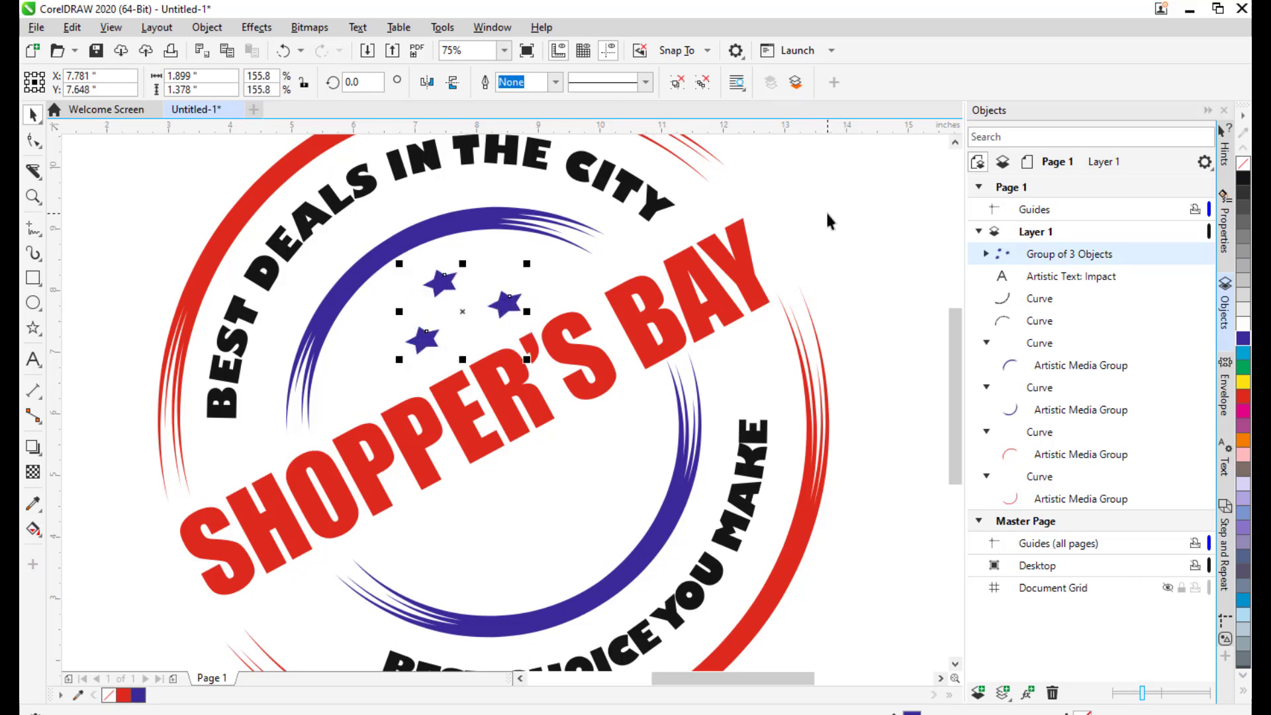
- Duplicate the star group, place the copy below "SHOPPER'S BAY" at about X 9.38", Y 4.64" and rotate it to about 5.7°
{"action": "key", "text": "ctrl+d"}
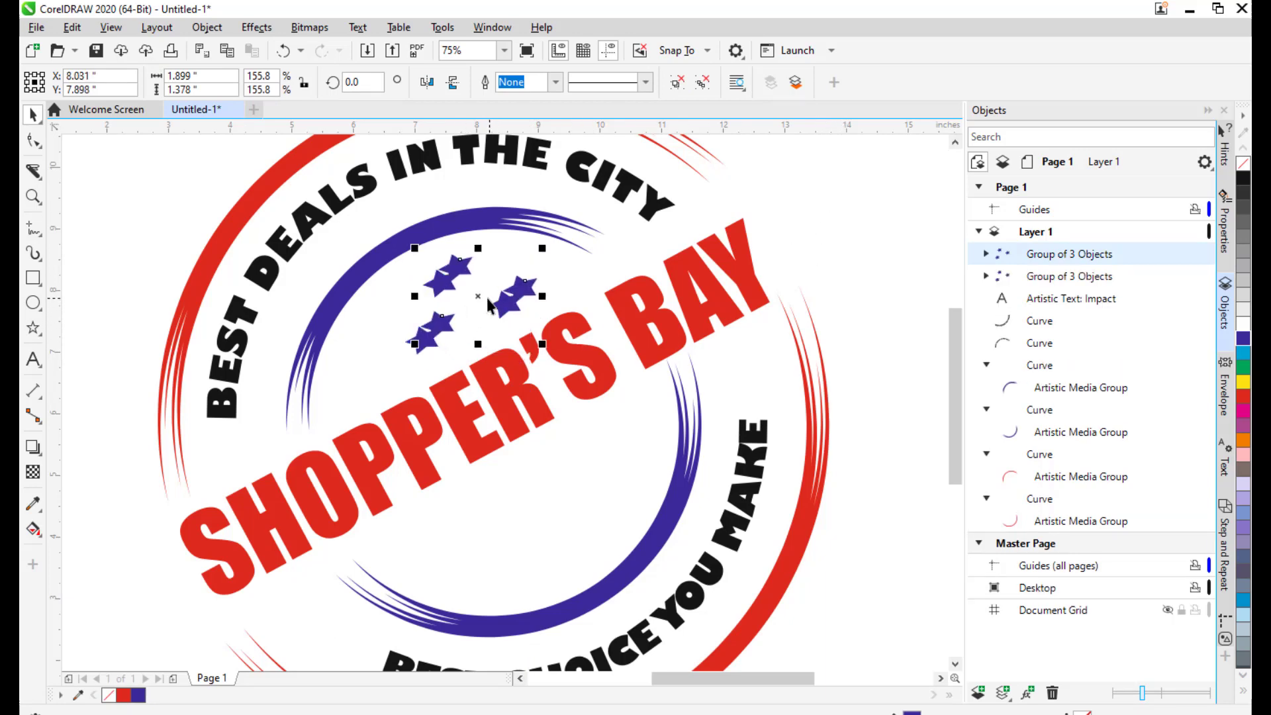
{"action": "left_click_drag", "start_coordinate": [479, 311], "coordinate": [447, 452]}
{"action": "left_click", "coordinate": [487, 424]}
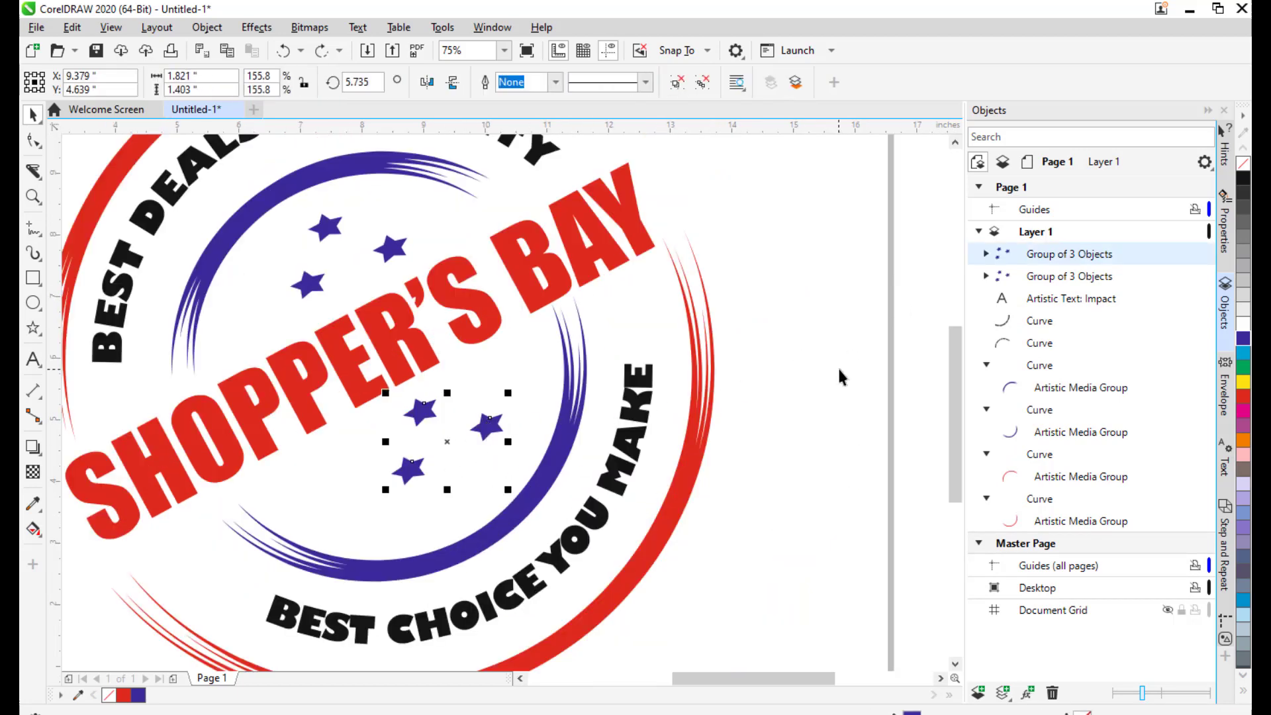
- Ungroup the three-star cluster below "SHOPPER'S BAY" into separate stars
{"action": "right_click", "coordinate": [1086, 263]}
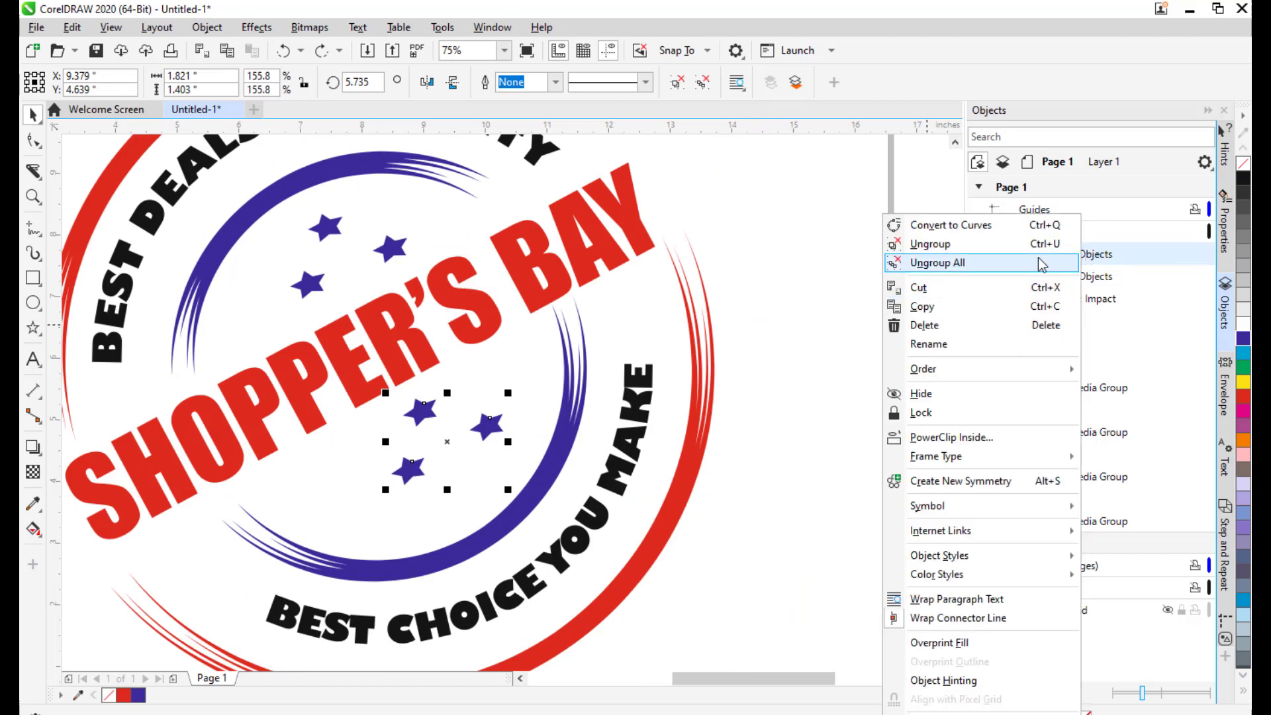
{"action": "left_click", "coordinate": [1026, 265]}
{"action": "left_click", "coordinate": [791, 281]}
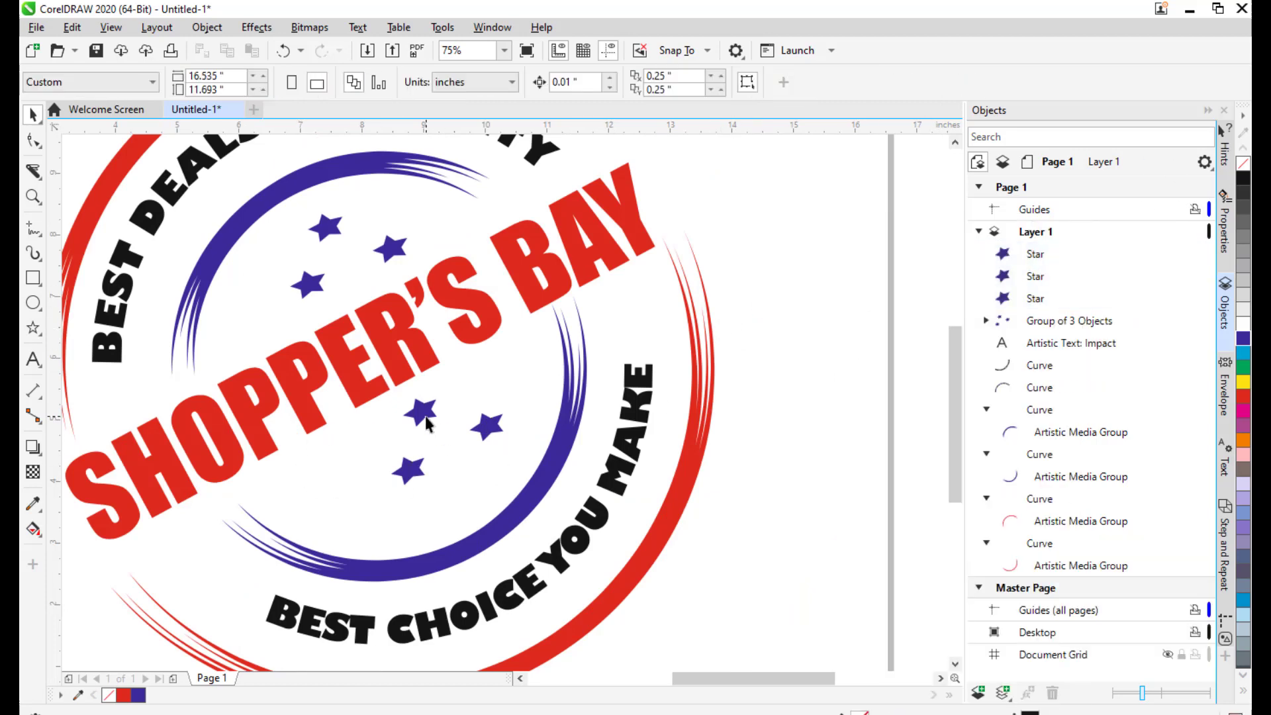
- Rearrange the three lower stars into a tighter triangle, with the lowest star at about X 9.56", Y 4.37"
{"action": "left_click_drag", "start_coordinate": [427, 423], "coordinate": [470, 468]}
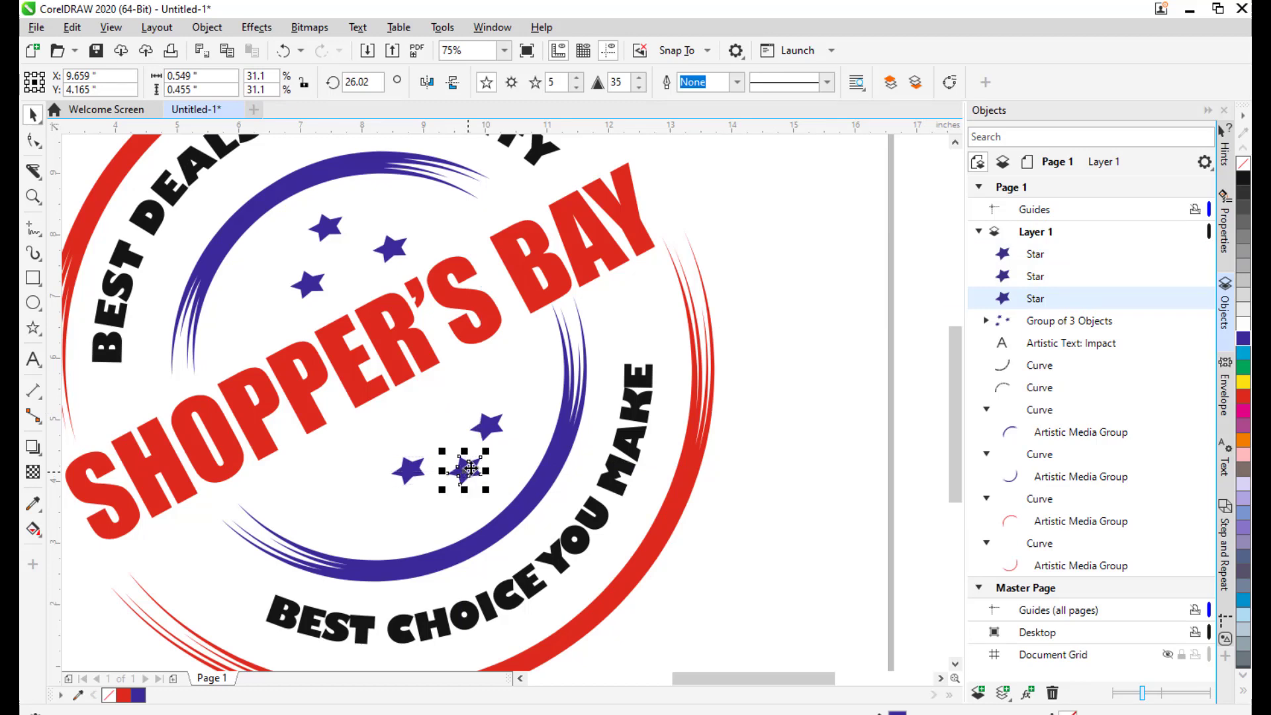
{"action": "left_click_drag", "start_coordinate": [489, 424], "coordinate": [471, 412]}
{"action": "left_click_drag", "start_coordinate": [411, 473], "coordinate": [399, 447]}
{"action": "left_click_drag", "start_coordinate": [473, 482], "coordinate": [456, 463]}
{"action": "scroll", "coordinate": [501, 434], "scroll_direction": "up", "scroll_amount": 4}
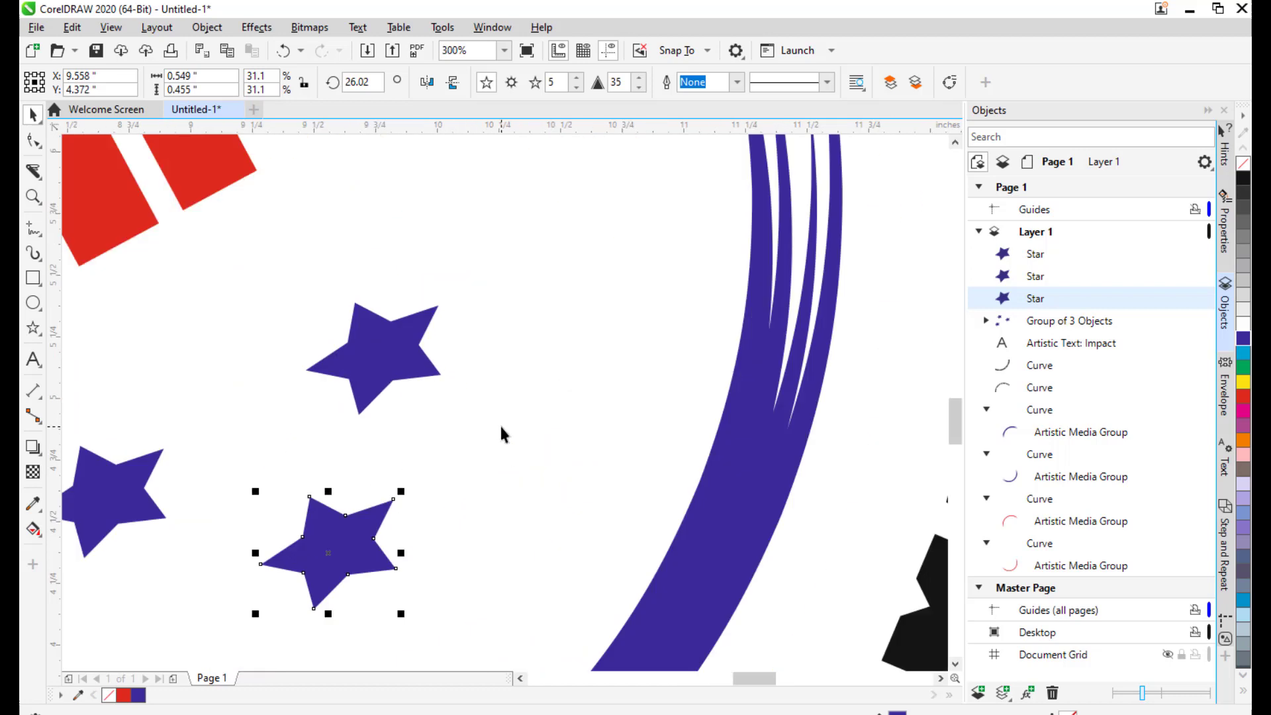
{"action": "scroll", "coordinate": [494, 260], "scroll_direction": "down", "scroll_amount": 4}
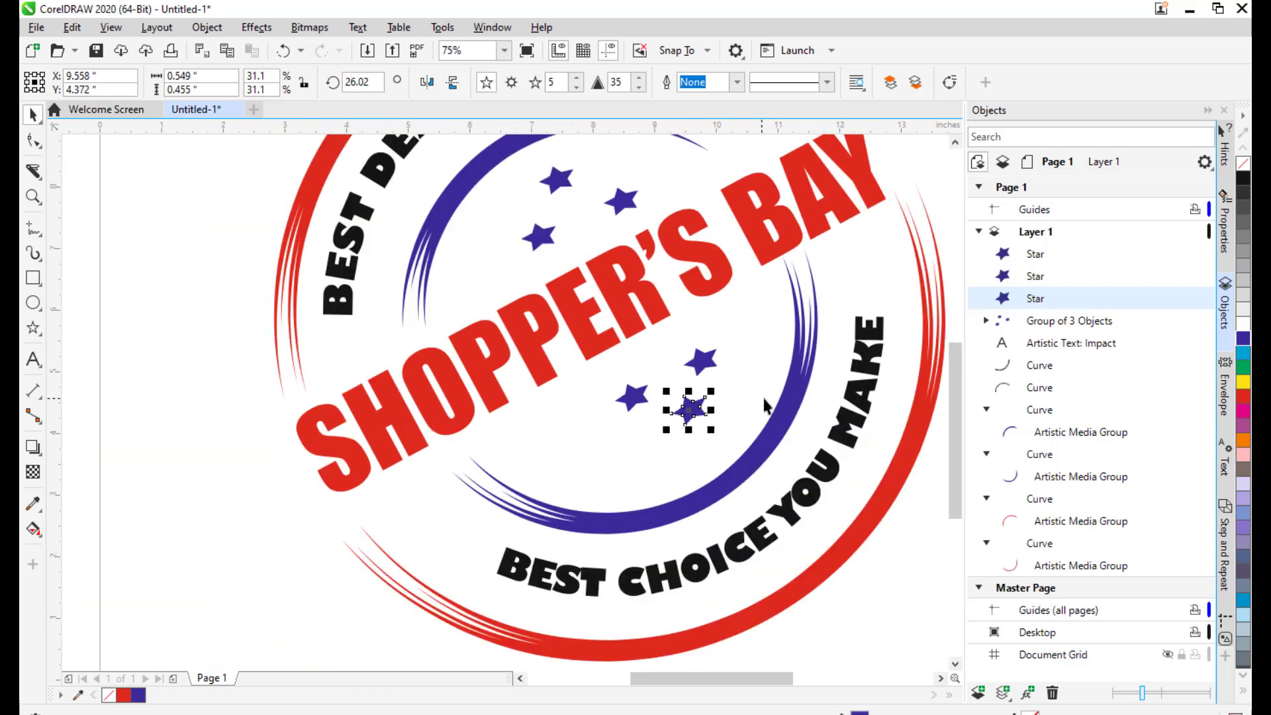
- Move the three lower stars together so they centre at about X 8.85", Y 4.70" within the lower inner arc
{"action": "left_click", "coordinate": [709, 364]}
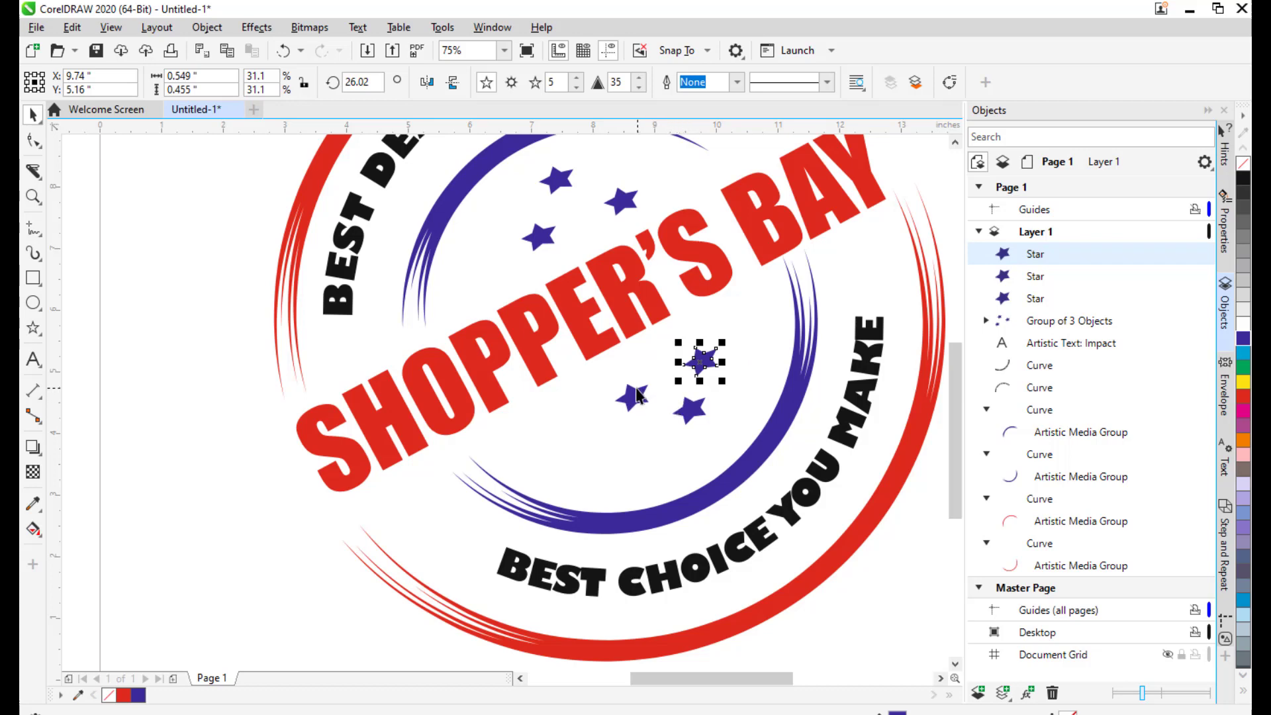
{"action": "left_click", "coordinate": [632, 398], "text": "shift"}
{"action": "left_click", "coordinate": [690, 410], "text": "shift"}
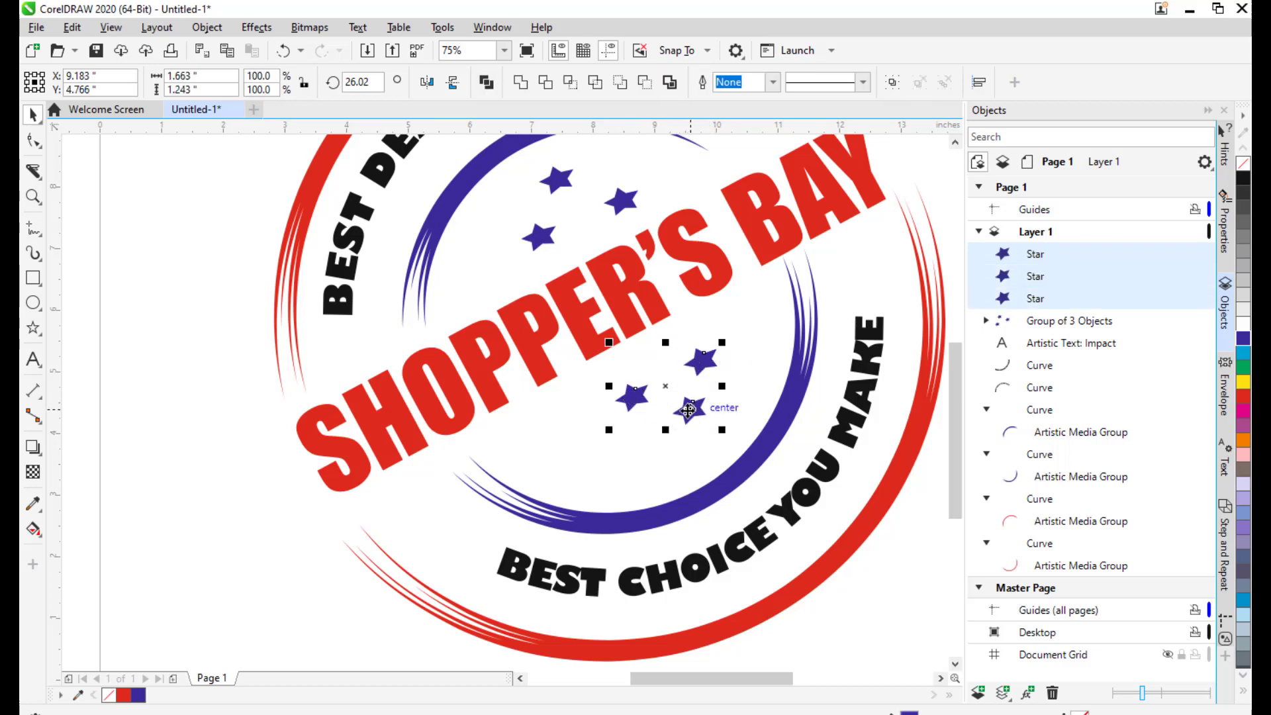
{"action": "left_click_drag", "start_coordinate": [666, 386], "coordinate": [650, 391]}
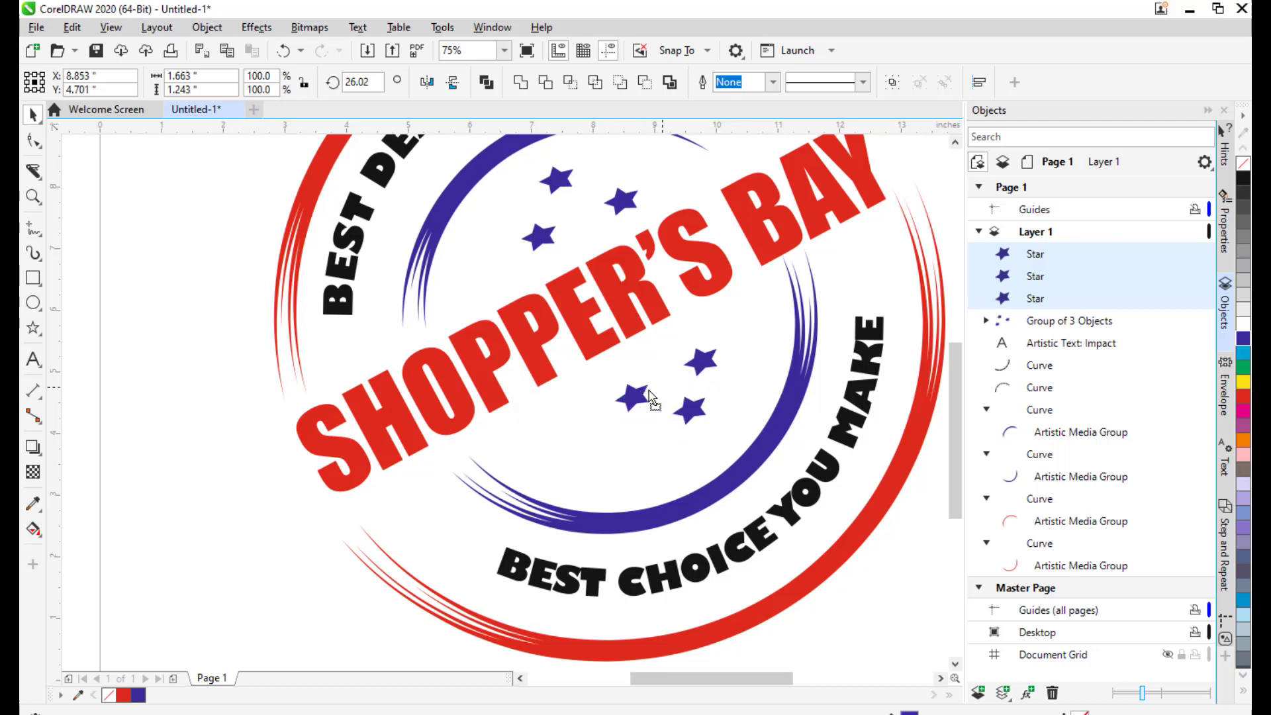
{"action": "left_click", "coordinate": [184, 289]}
{"action": "scroll", "coordinate": [229, 275], "scroll_direction": "down", "scroll_amount": 2}
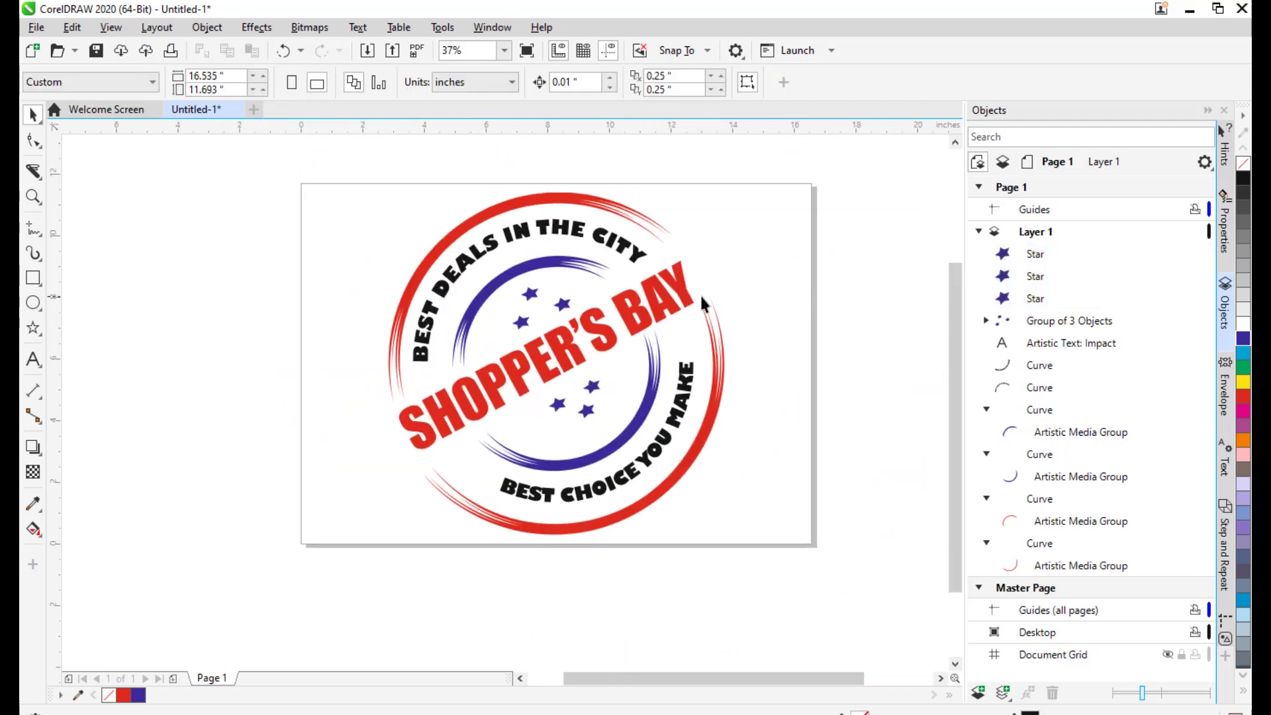
- Fill the curved slogans "BEST DEALS IN THE CITY" and "BEST CHOICE YOU MAKE" with green
{"action": "left_click_drag", "start_coordinate": [743, 336], "coordinate": [764, 343]}
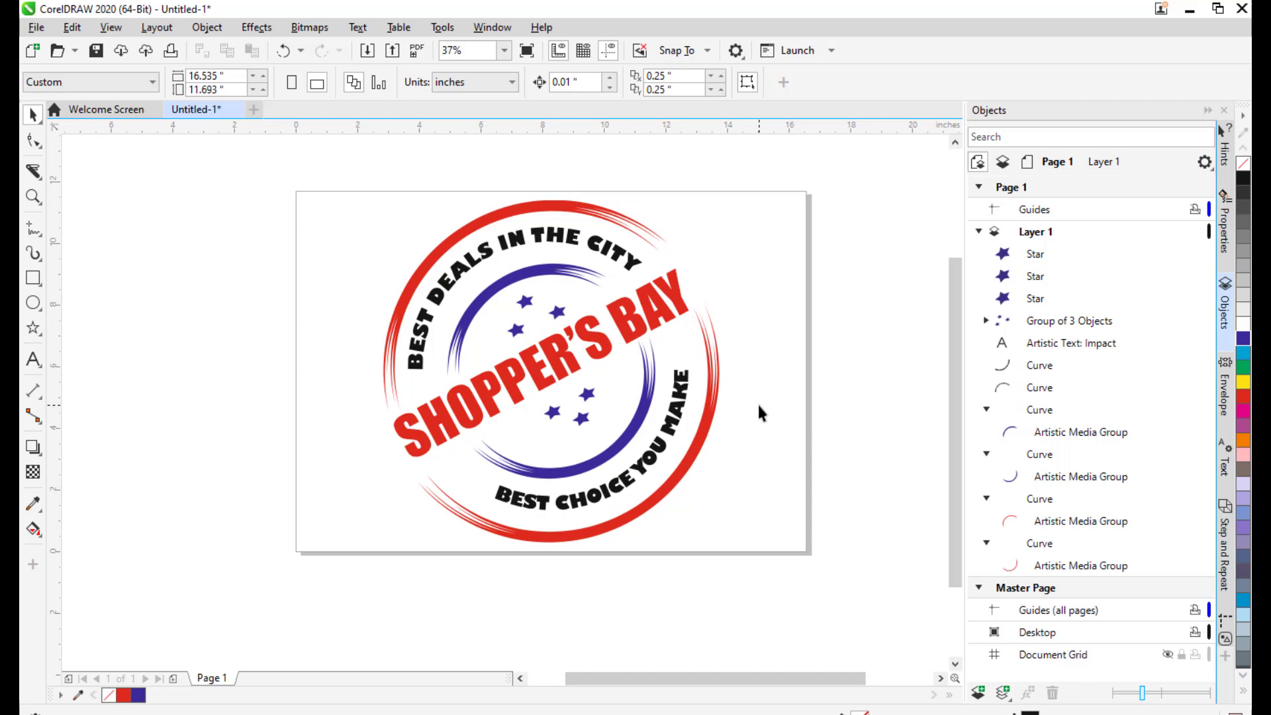
{"action": "left_click", "coordinate": [561, 246]}
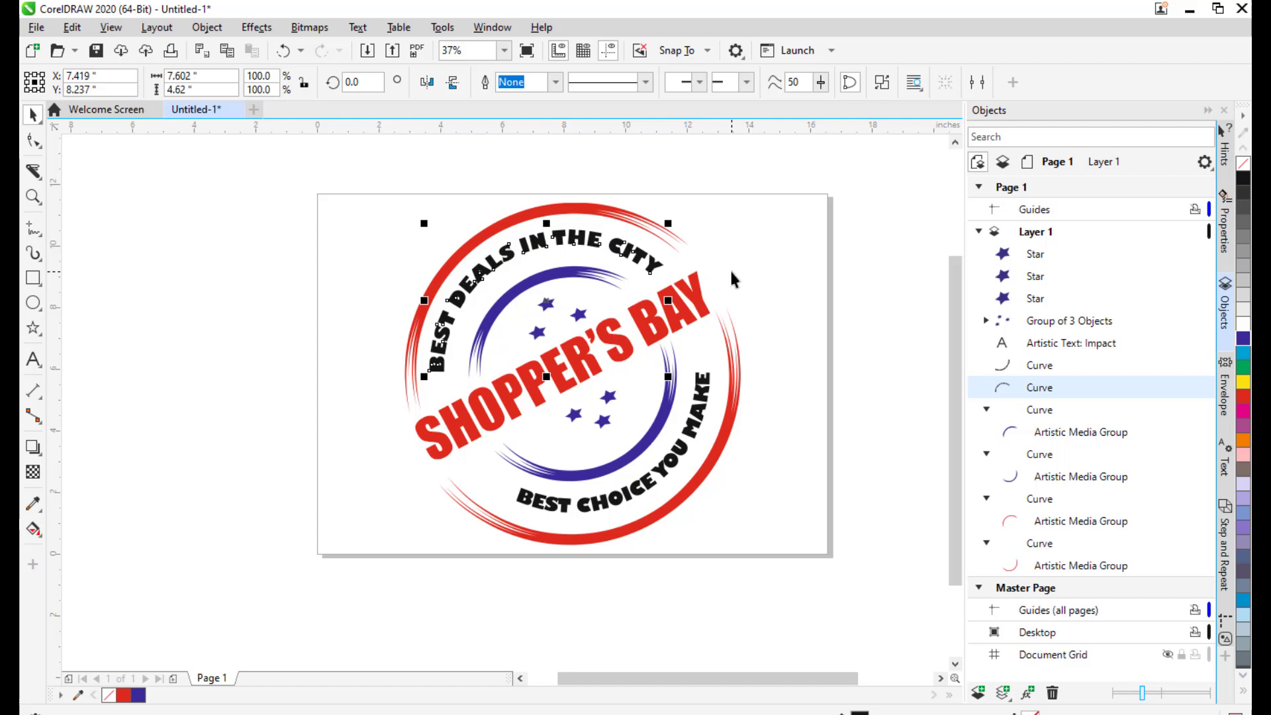
{"action": "left_click_drag", "start_coordinate": [760, 275], "coordinate": [744, 278]}
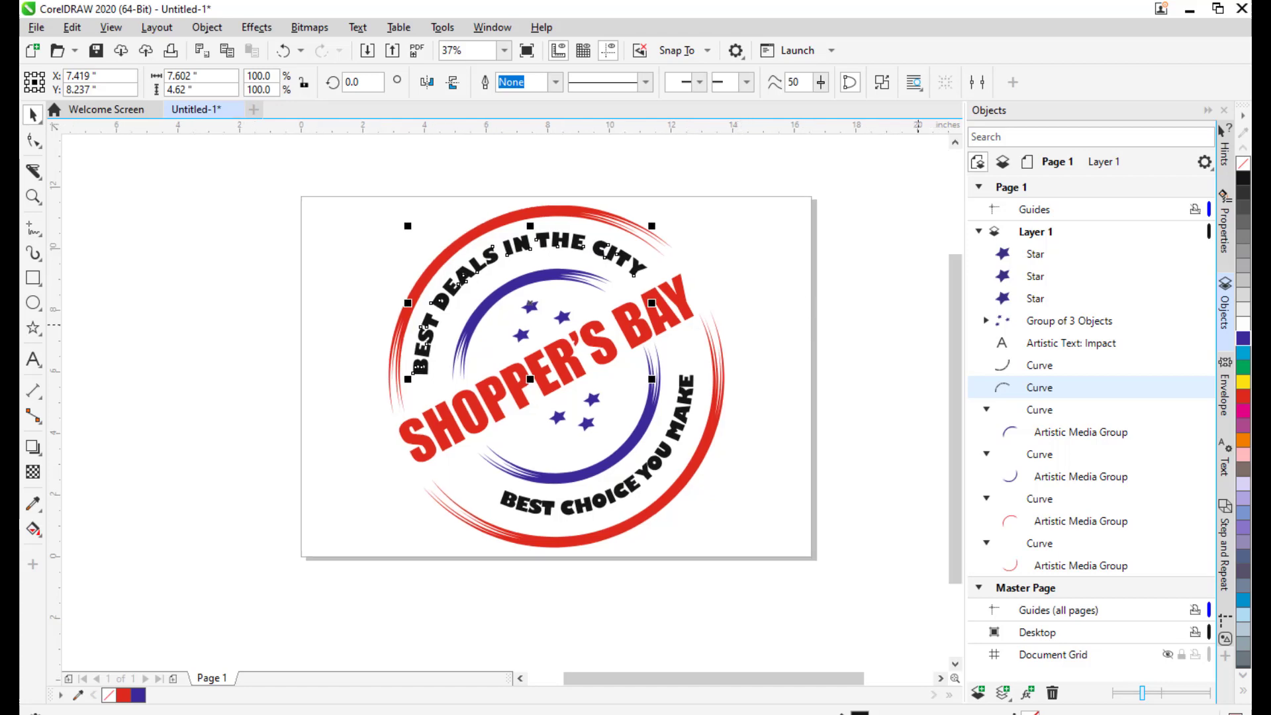
{"action": "left_click", "coordinate": [1244, 367]}
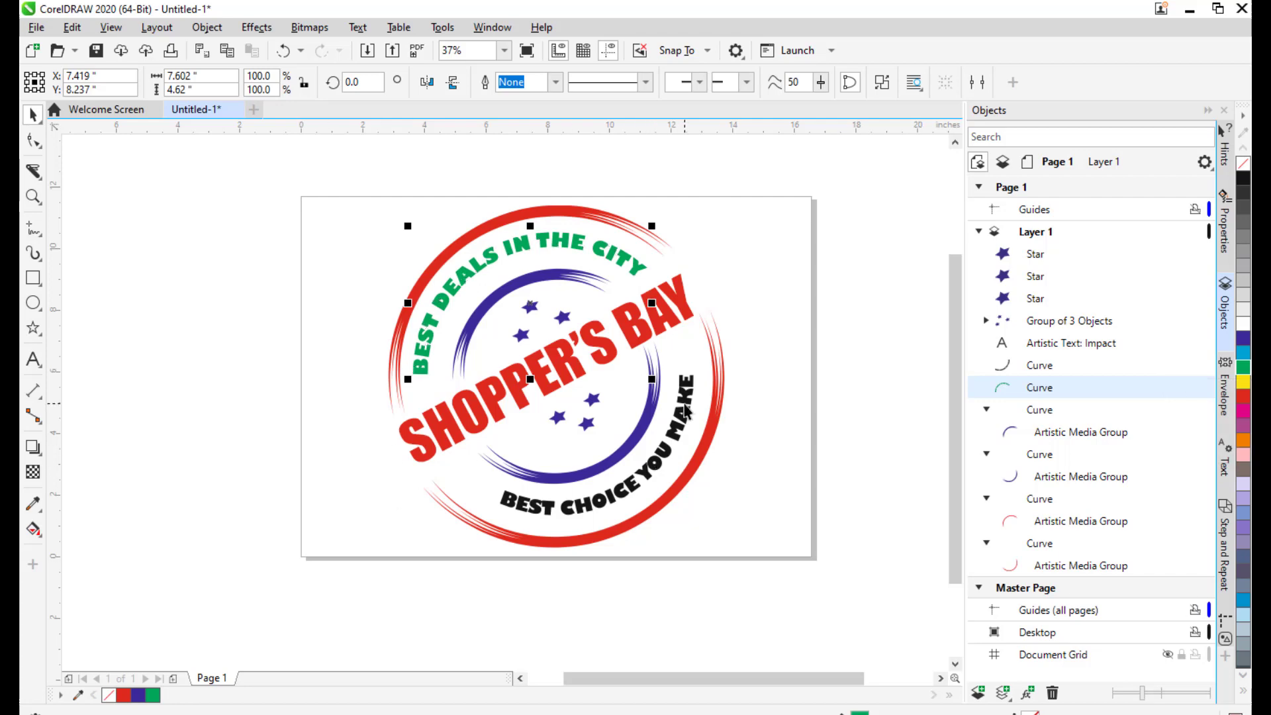
{"action": "left_click", "coordinate": [1114, 366]}
{"action": "left_click", "coordinate": [1244, 367]}
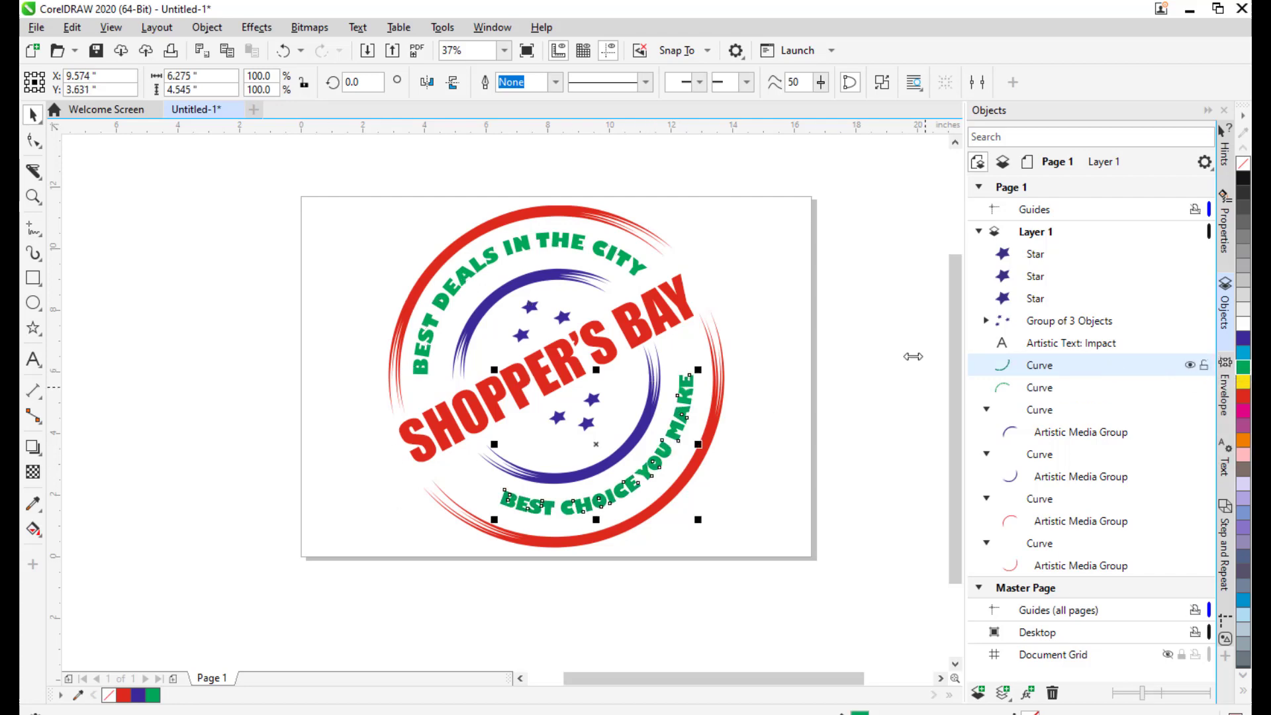
{"action": "left_click", "coordinate": [753, 232]}
{"action": "left_click_drag", "start_coordinate": [774, 339], "coordinate": [719, 305]}
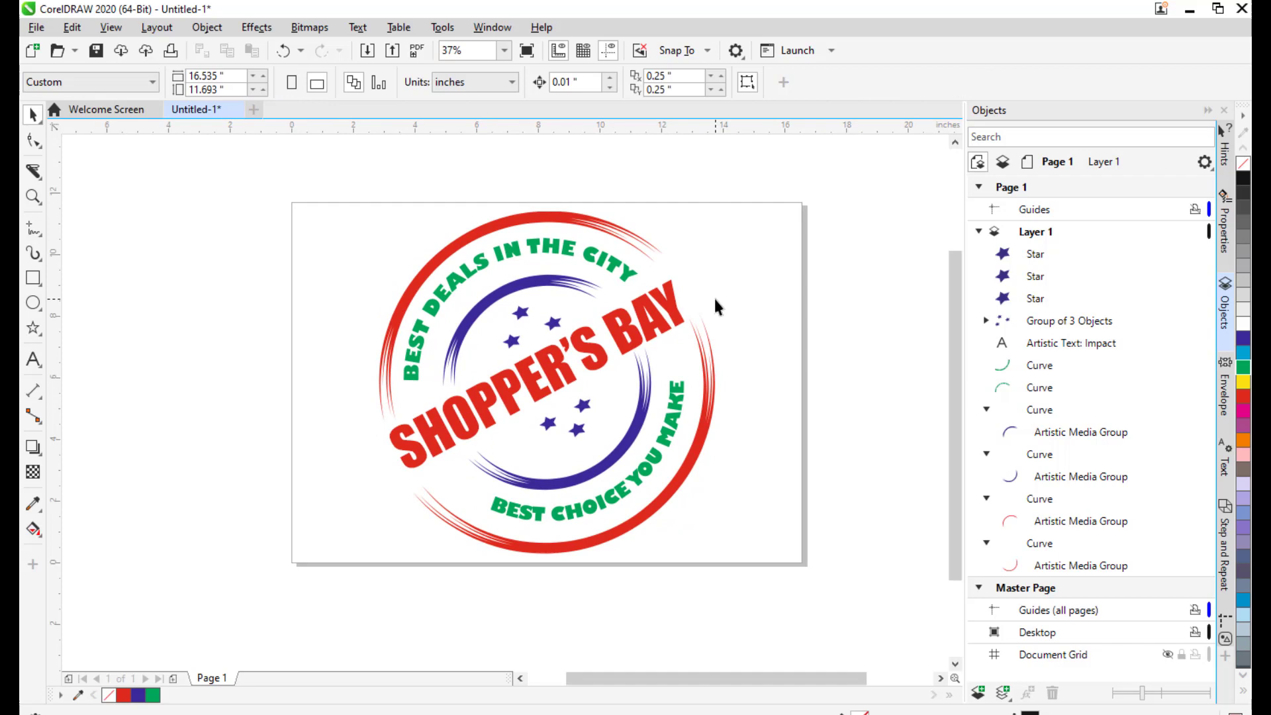
{"action": "scroll", "coordinate": [721, 331], "scroll_direction": "left", "scroll_amount": 1}
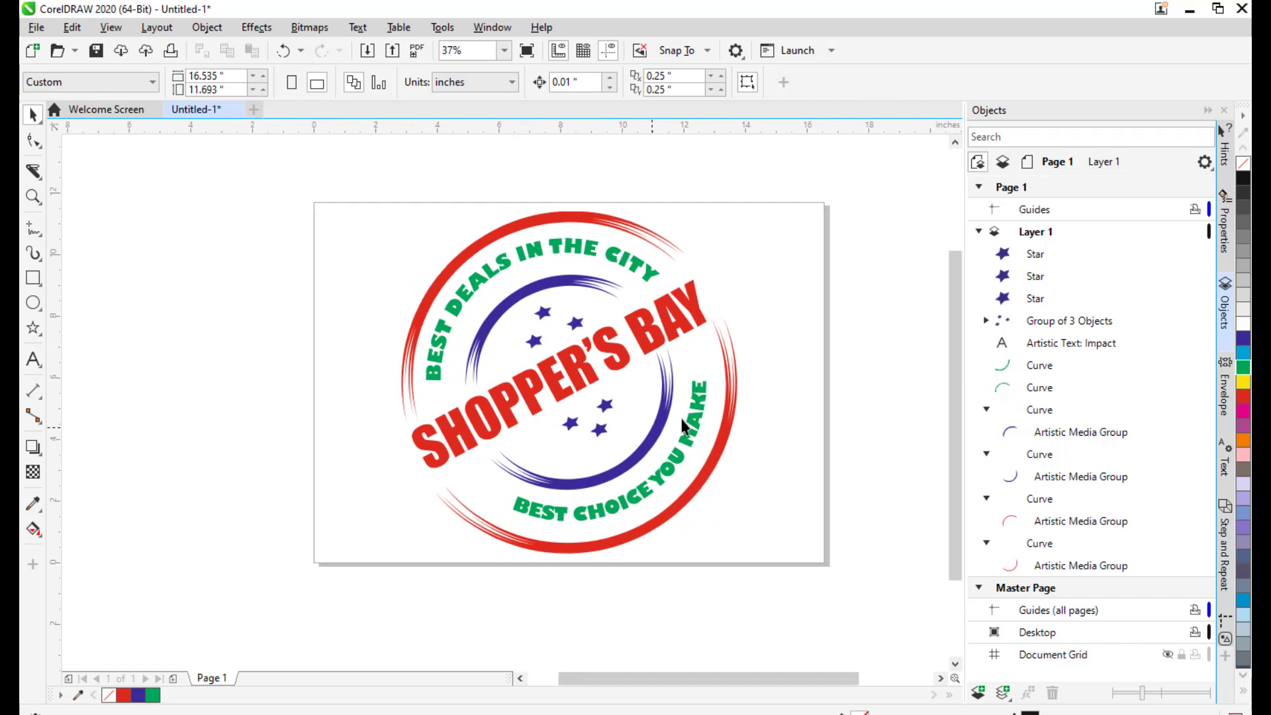
{"action": "left_click_drag", "start_coordinate": [815, 329], "coordinate": [772, 327]}
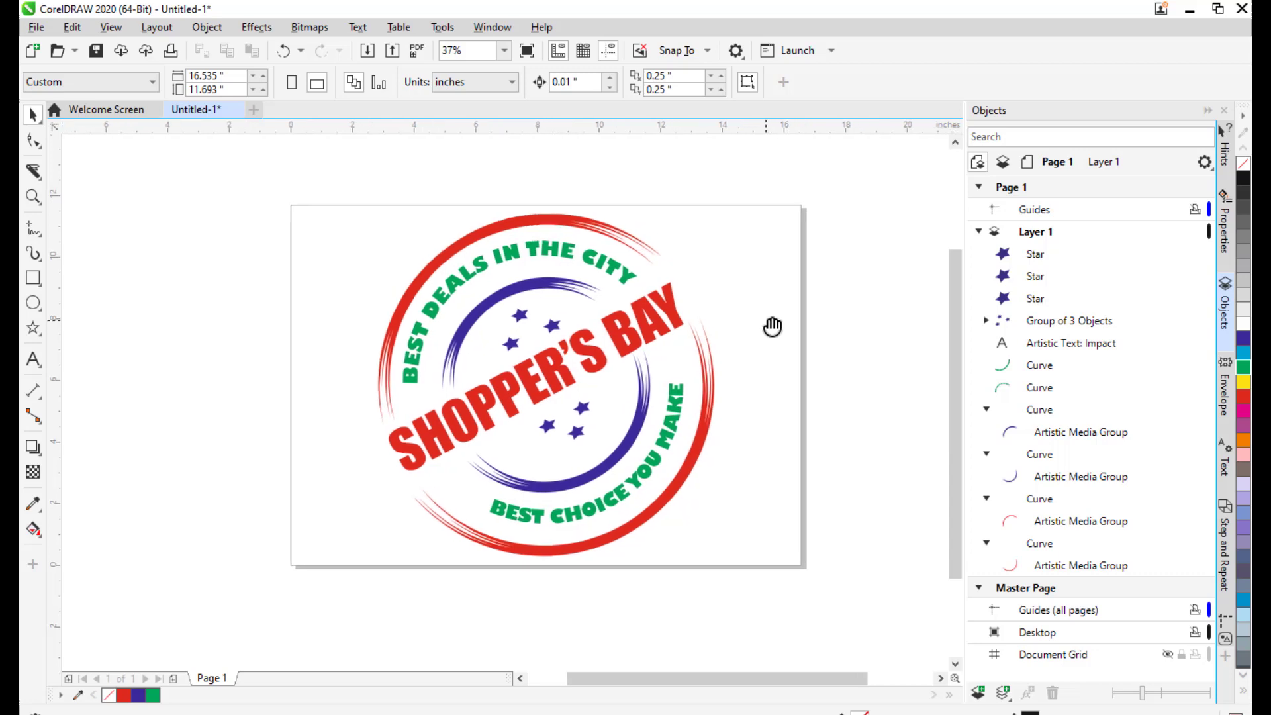
{"action": "left_click_drag", "start_coordinate": [754, 247], "coordinate": [735, 292]}
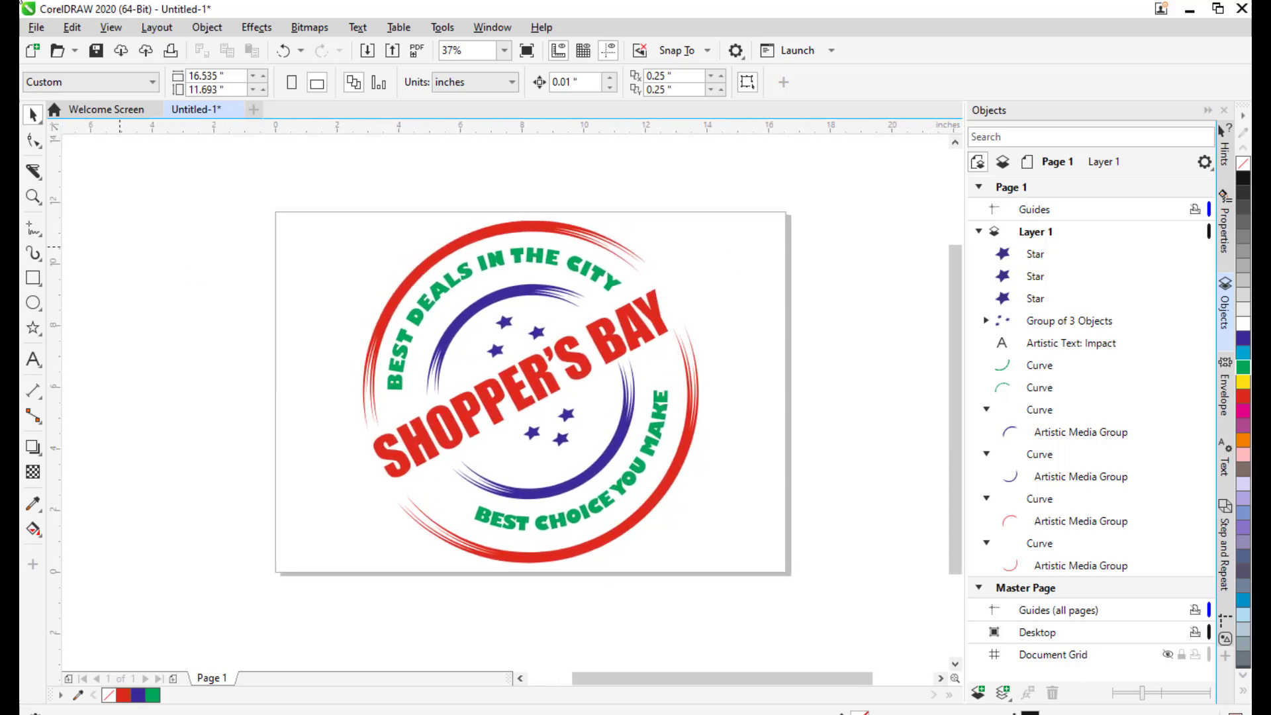
- Export the logo to the Desktop in PNG - Portable Network Graphics format with the file name SHOPPERSBAYLOGO
{"action": "left_click", "coordinate": [37, 26]}
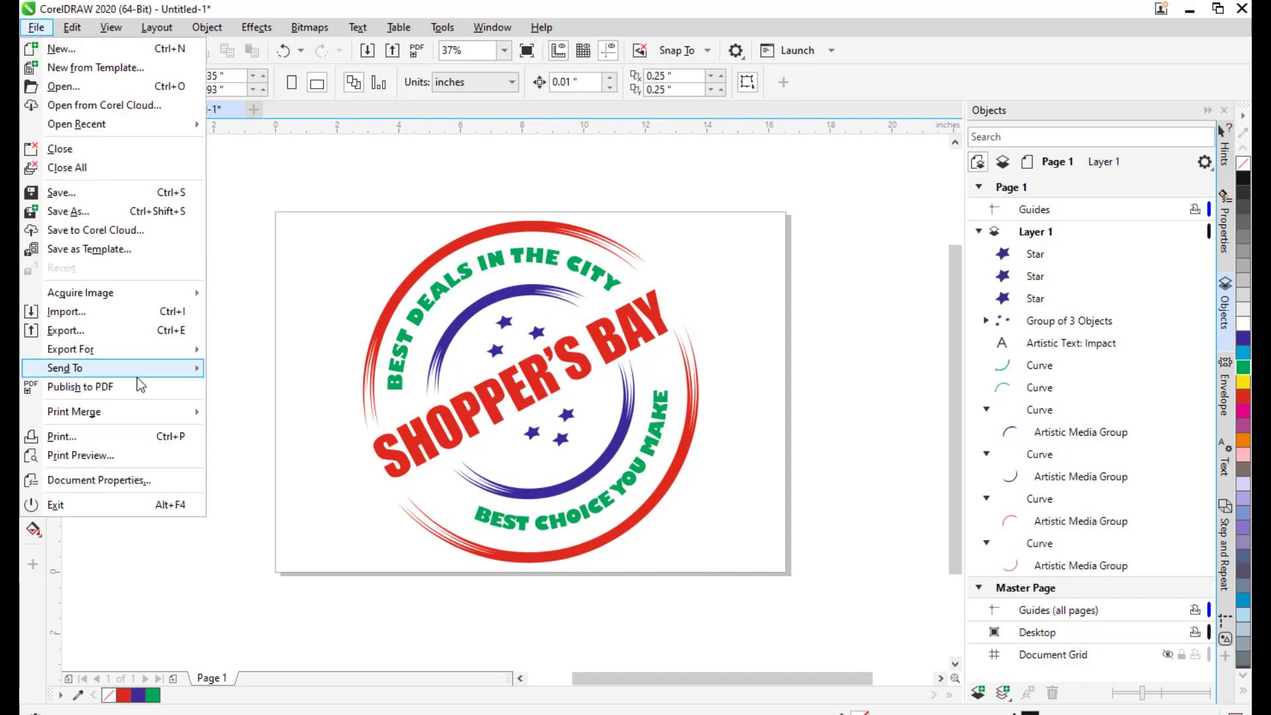
{"action": "left_click", "coordinate": [94, 331]}
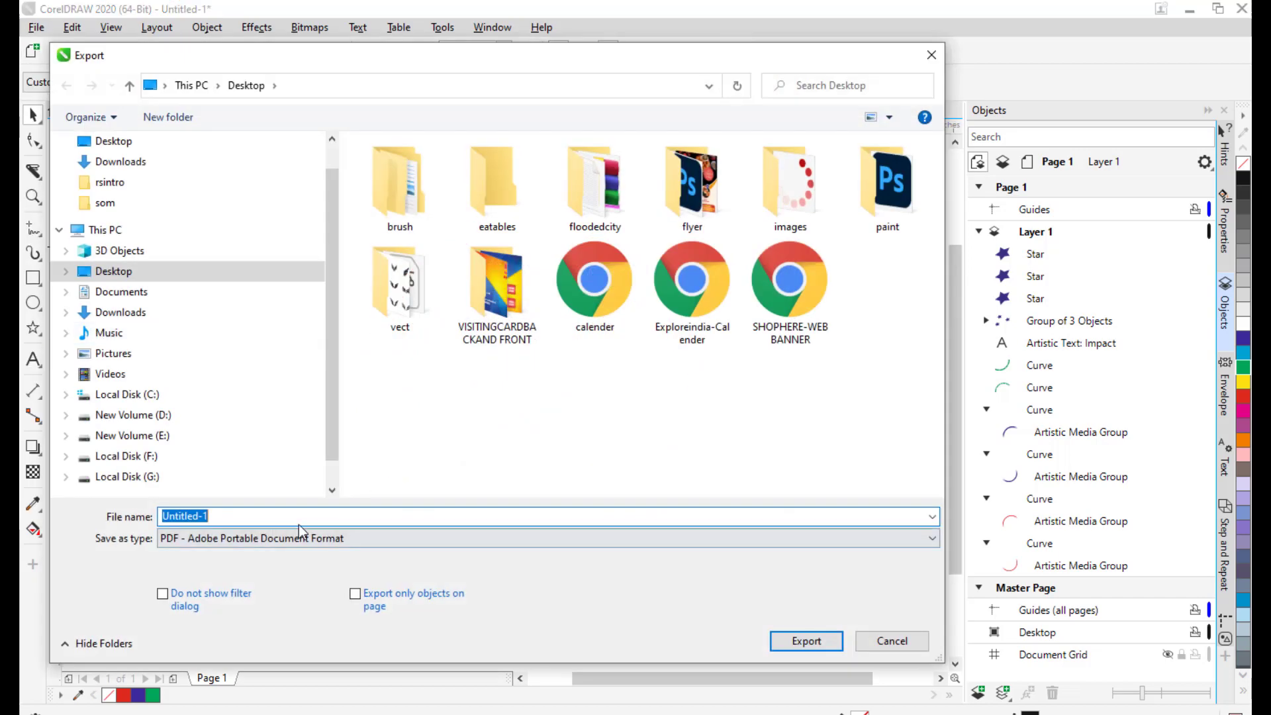
{"action": "left_click", "coordinate": [292, 540]}
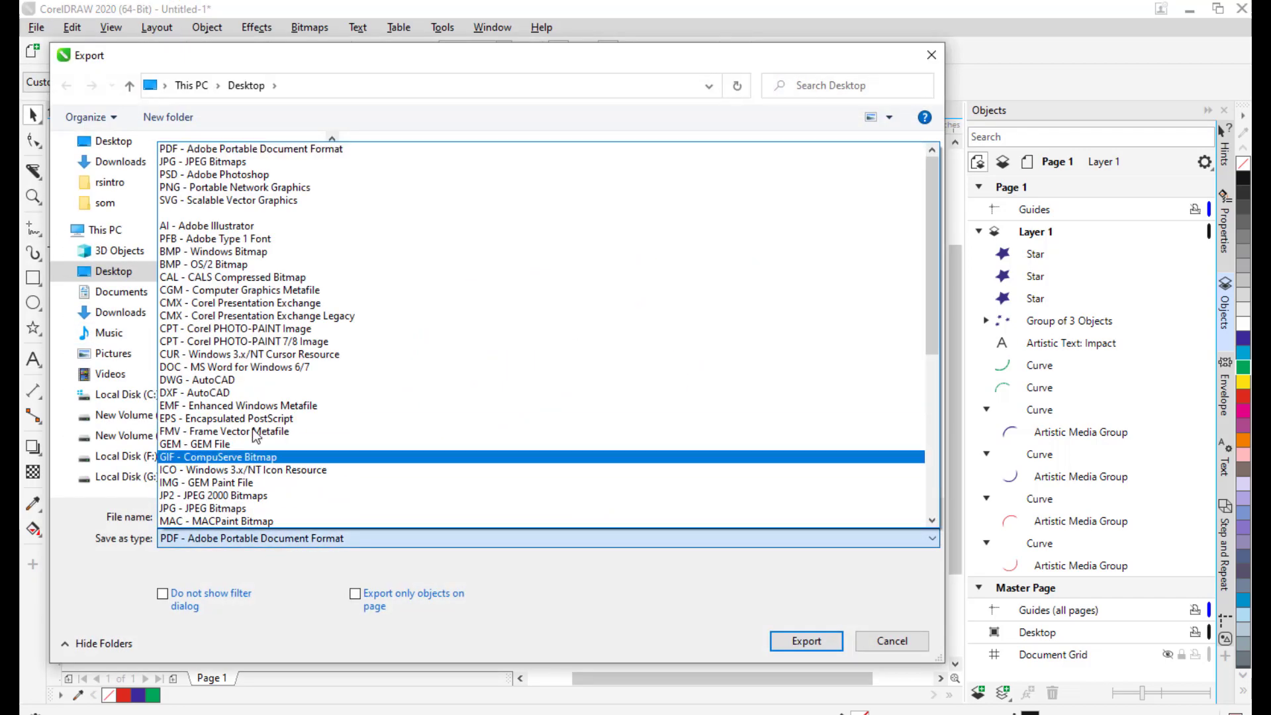
{"action": "left_click", "coordinate": [199, 187]}
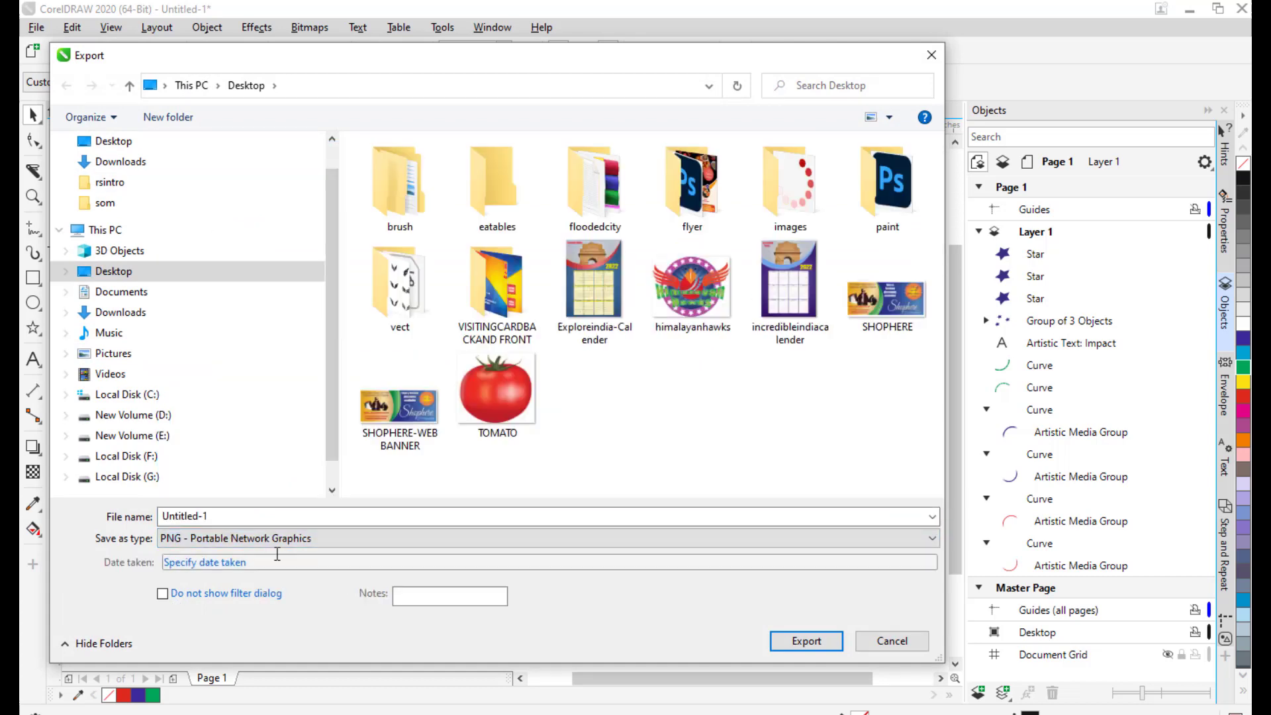
{"action": "key", "text": "BackSpace"}
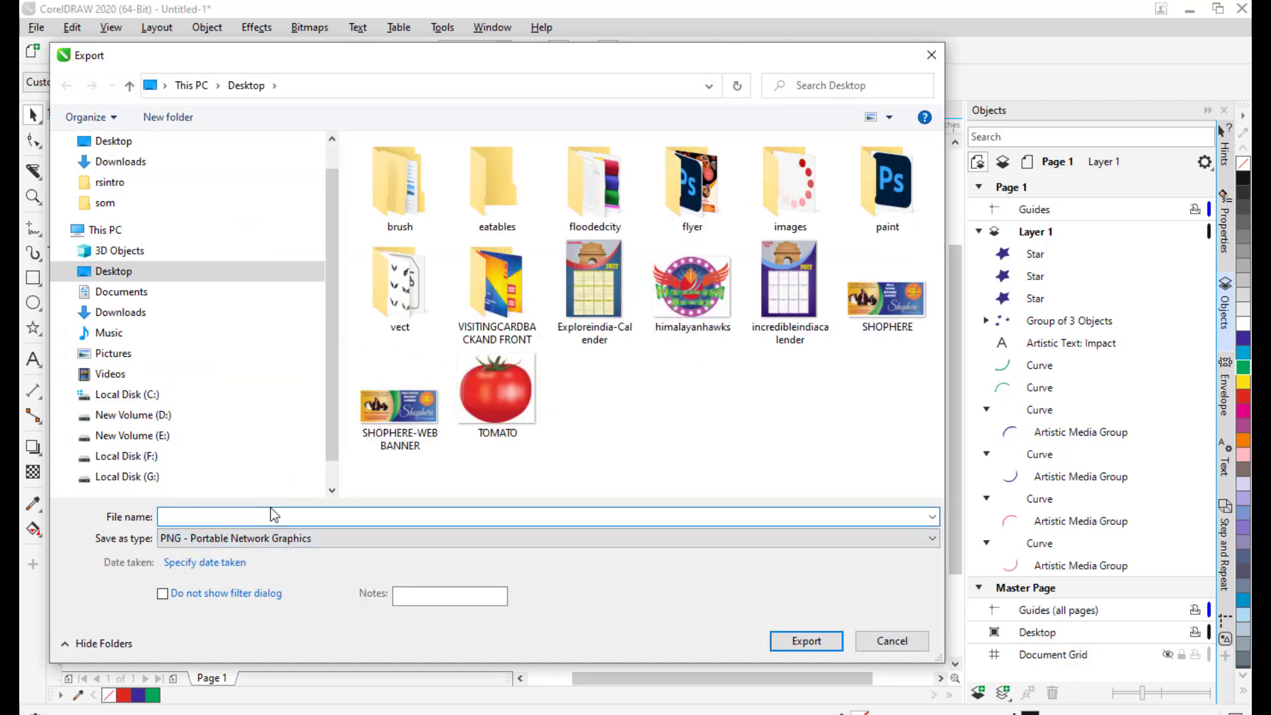
{"action": "type", "text": "SH"}
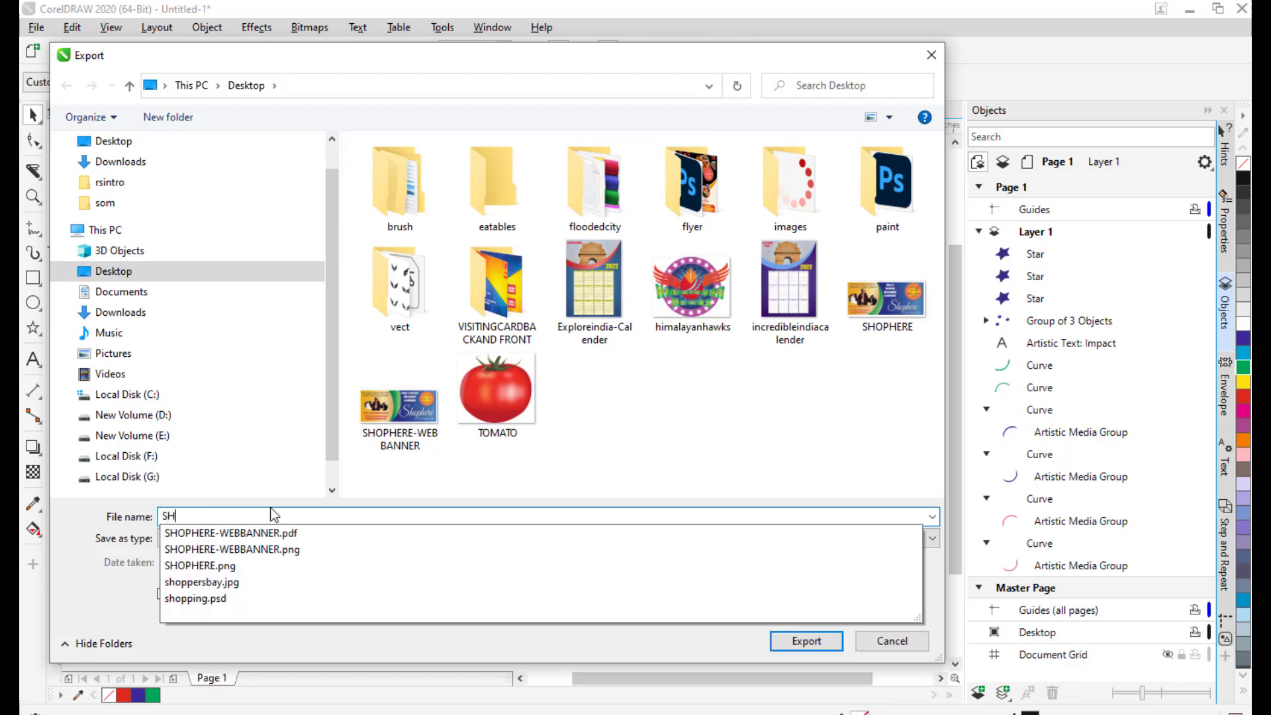
{"action": "type", "text": "OPPERSBAYLOGO"}
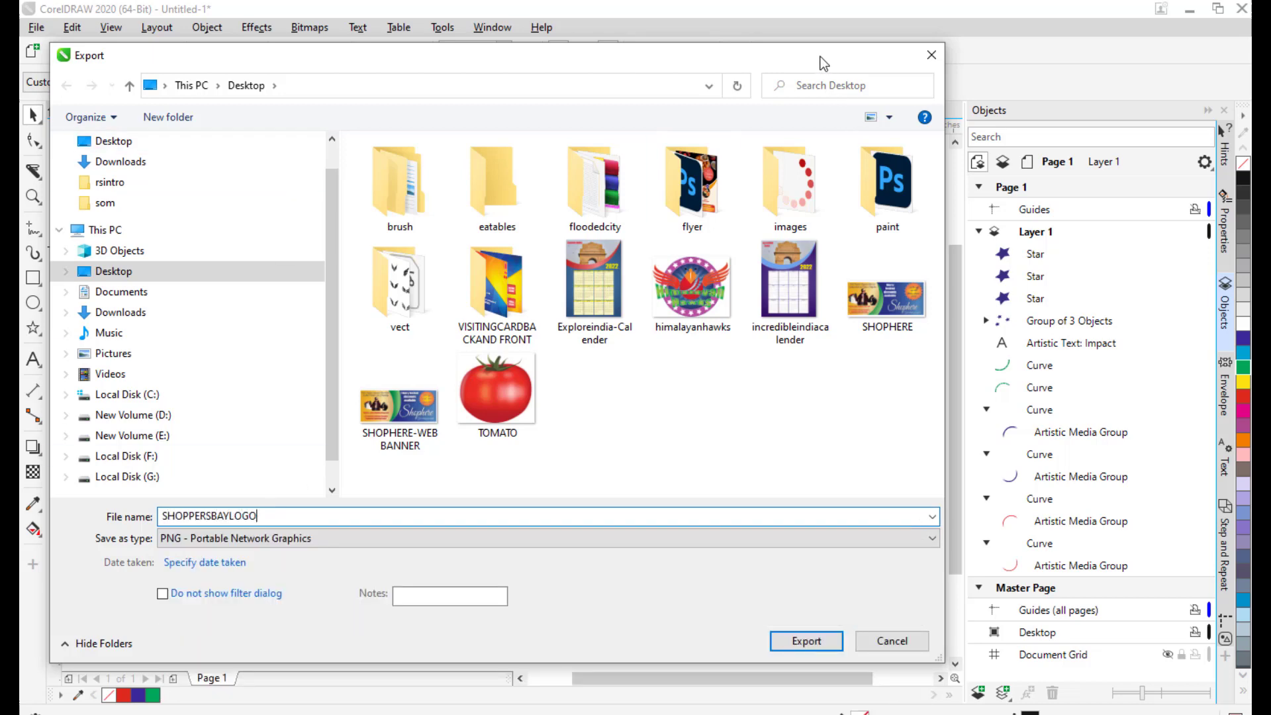
{"action": "left_click_drag", "start_coordinate": [823, 62], "coordinate": [717, 75]}
{"action": "type", "text": "GO"}
{"action": "left_click", "coordinate": [688, 652]}
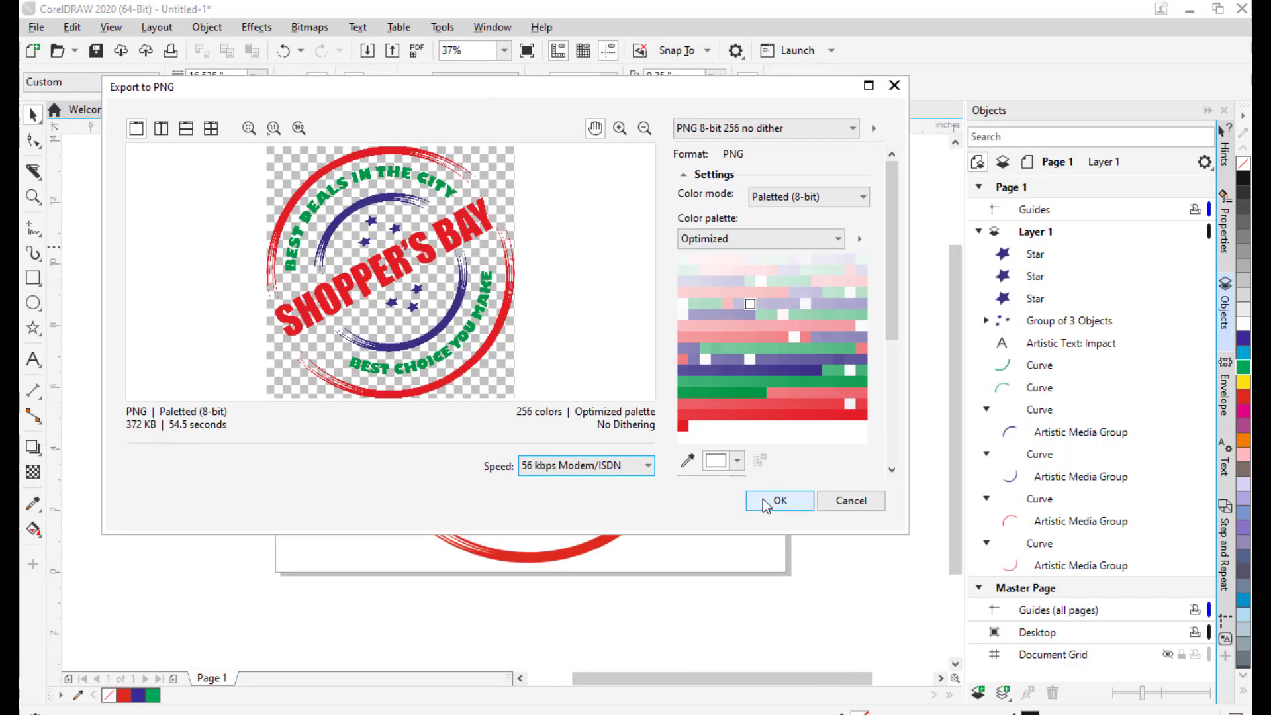
- Complete the PNG export with the PNG 8-bit 256 no dither preset and the optimized palette
{"action": "left_click_drag", "start_coordinate": [444, 89], "coordinate": [491, 96]}
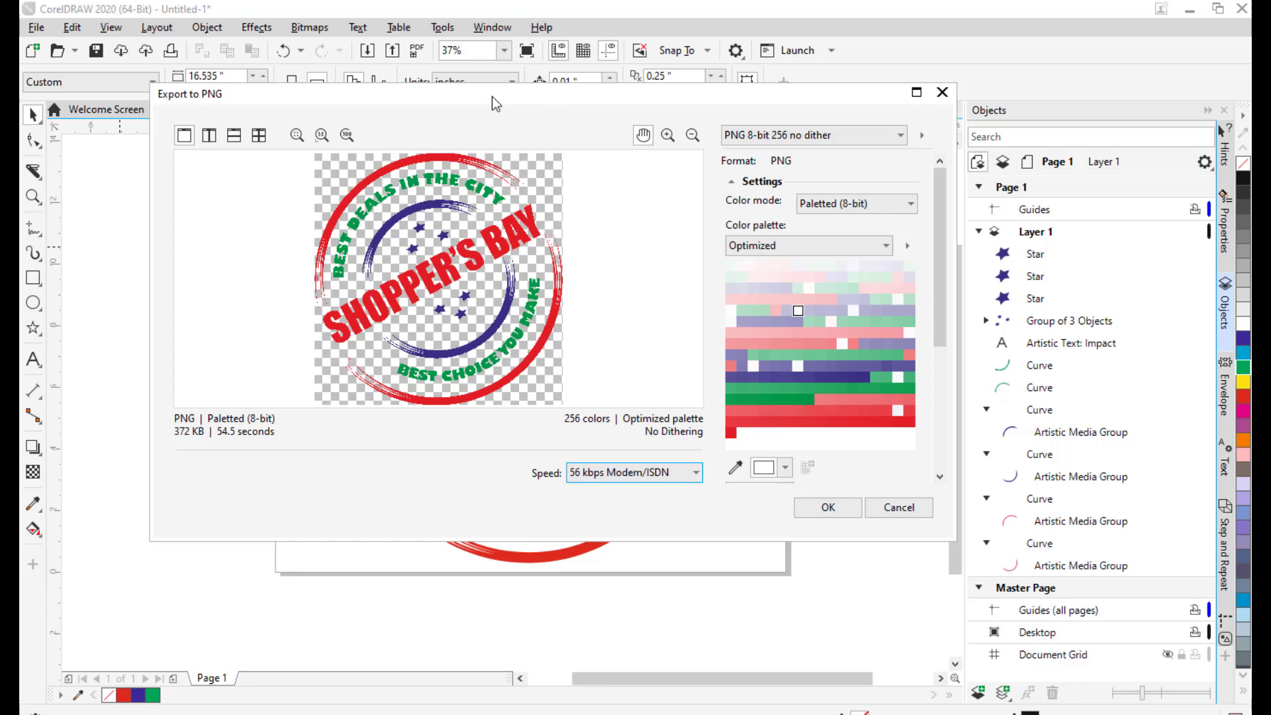
{"action": "left_click_drag", "start_coordinate": [491, 96], "coordinate": [622, 106]}
{"action": "left_click_drag", "start_coordinate": [615, 116], "coordinate": [612, 123]}
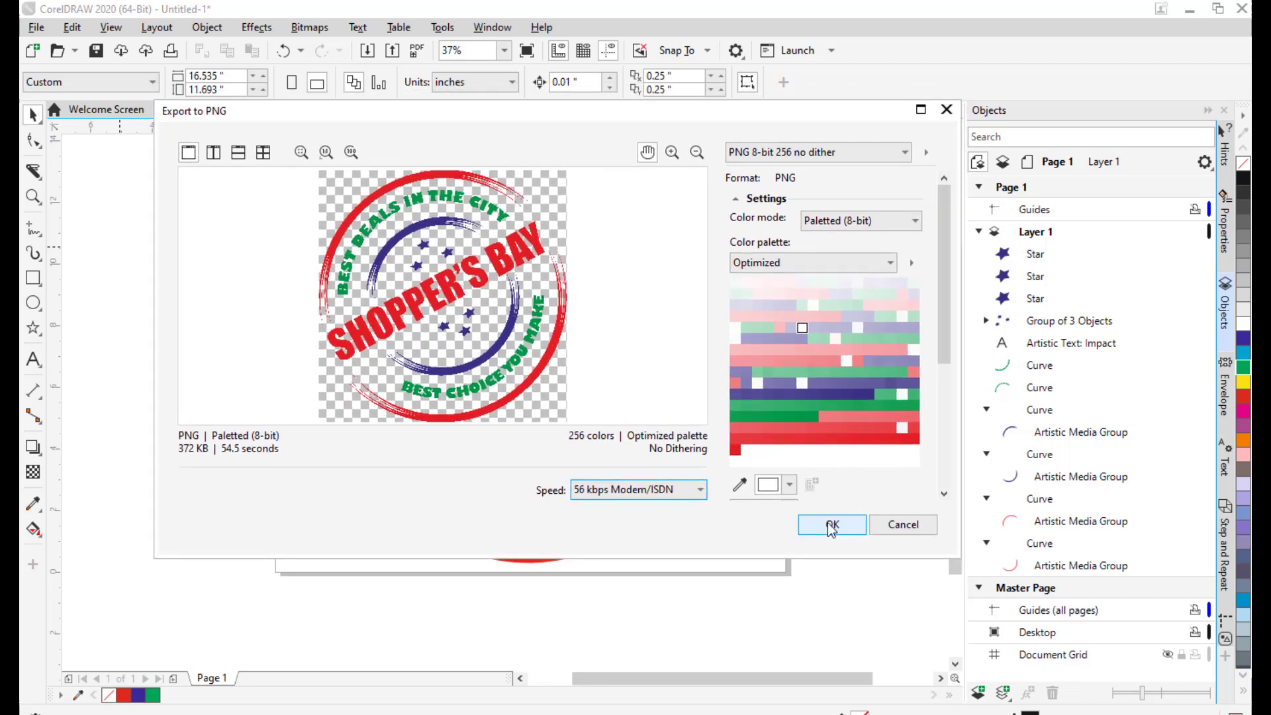
{"action": "left_click", "coordinate": [831, 525]}
- Switch to the desktop and open the exported SHOPPERSBAYLOGO image in Photos
{"action": "left_click", "coordinate": [1189, 16]}
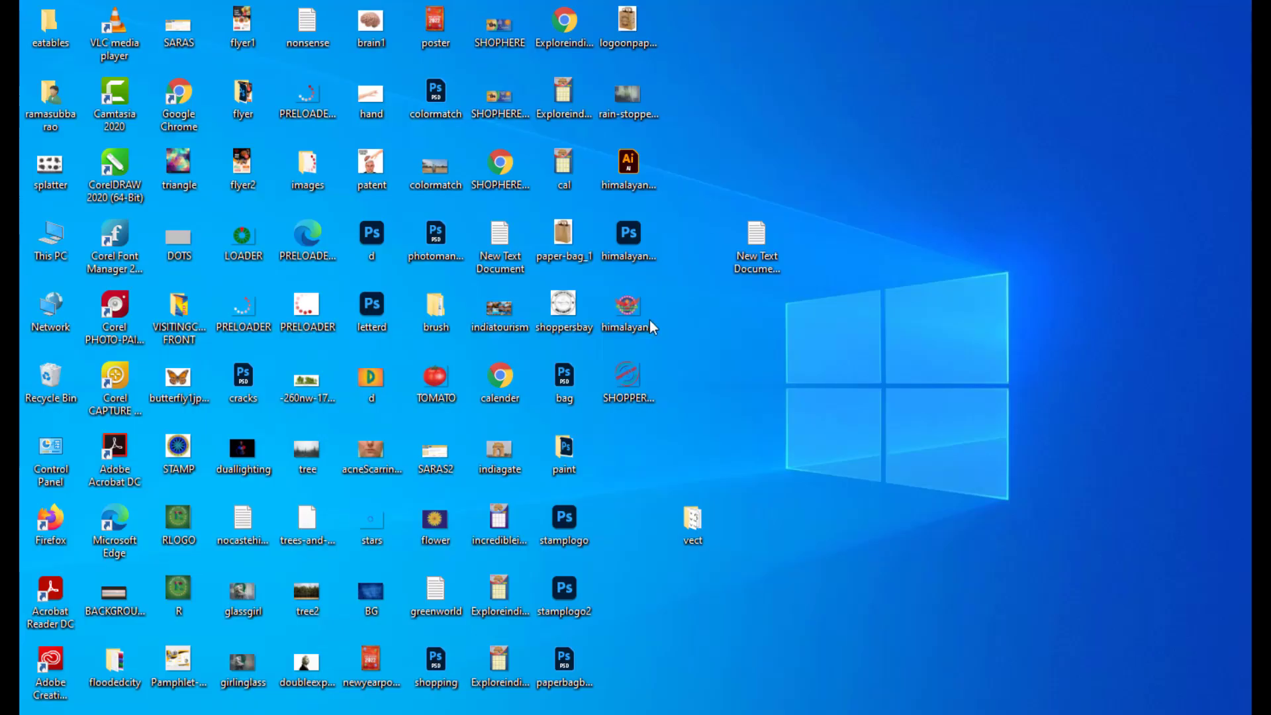
{"action": "right_click", "coordinate": [631, 377]}
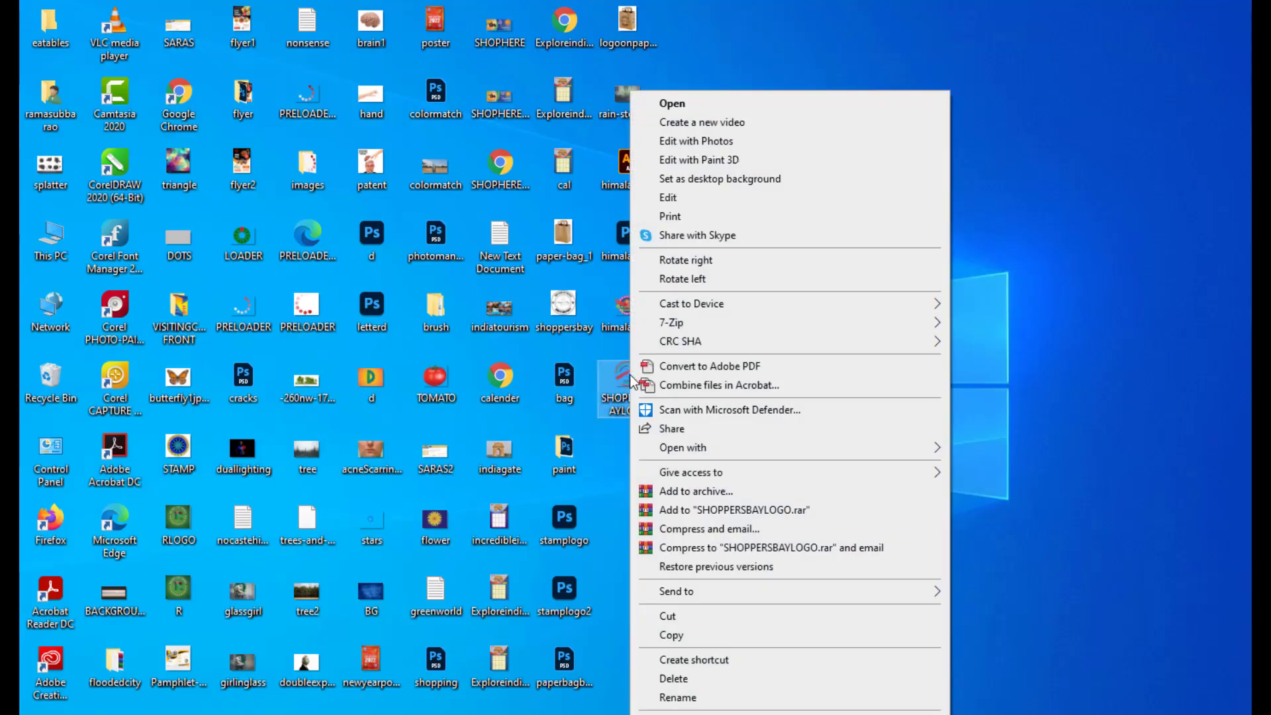
{"action": "mouse_move", "coordinate": [728, 454]}
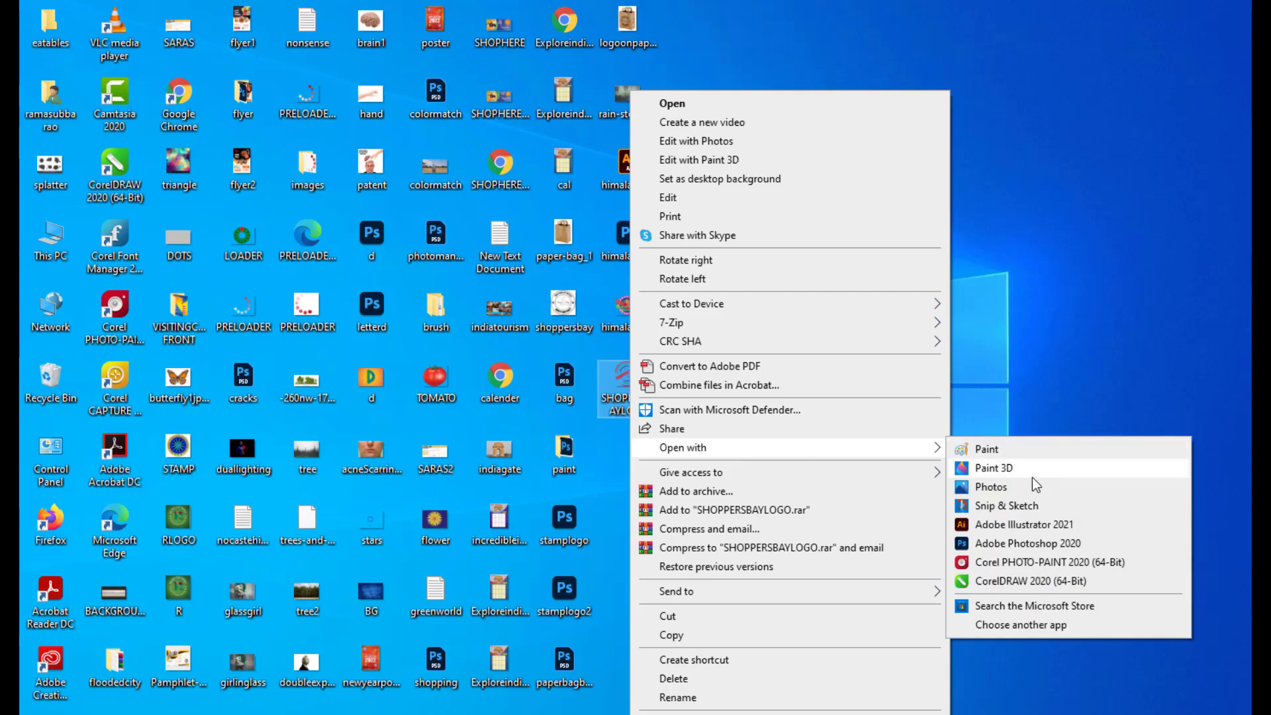
{"action": "left_click", "coordinate": [1008, 486]}
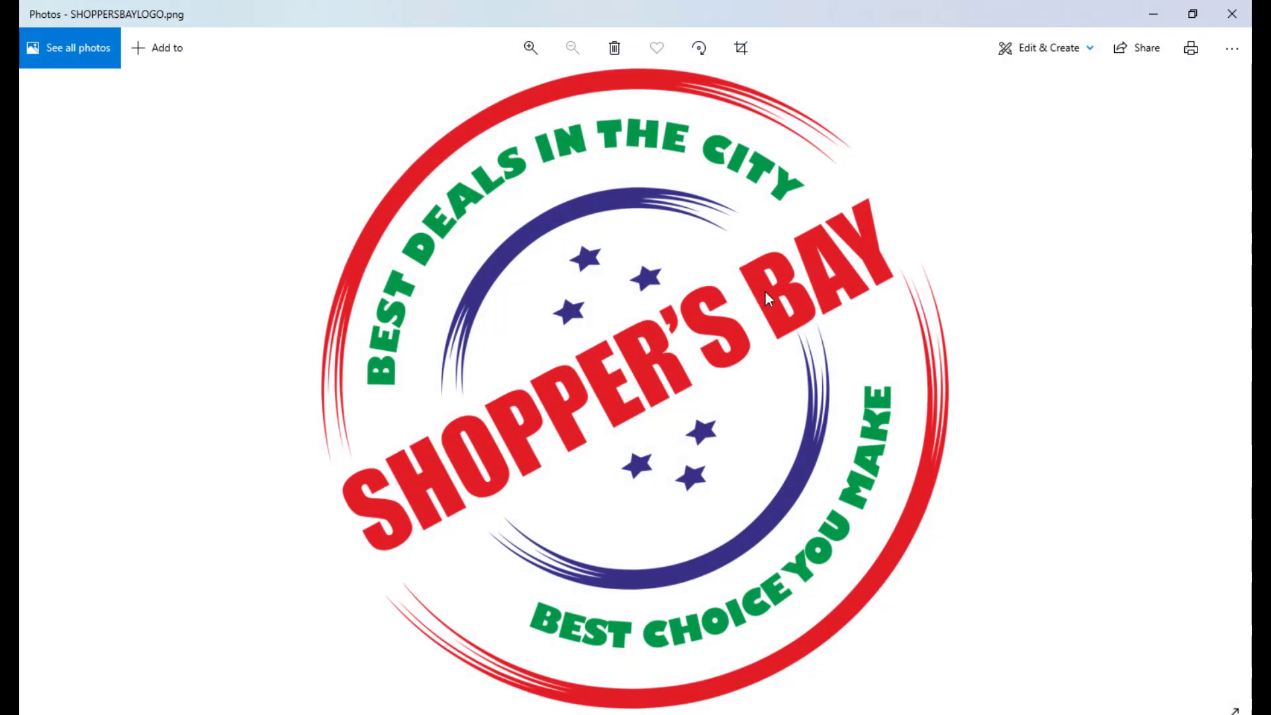